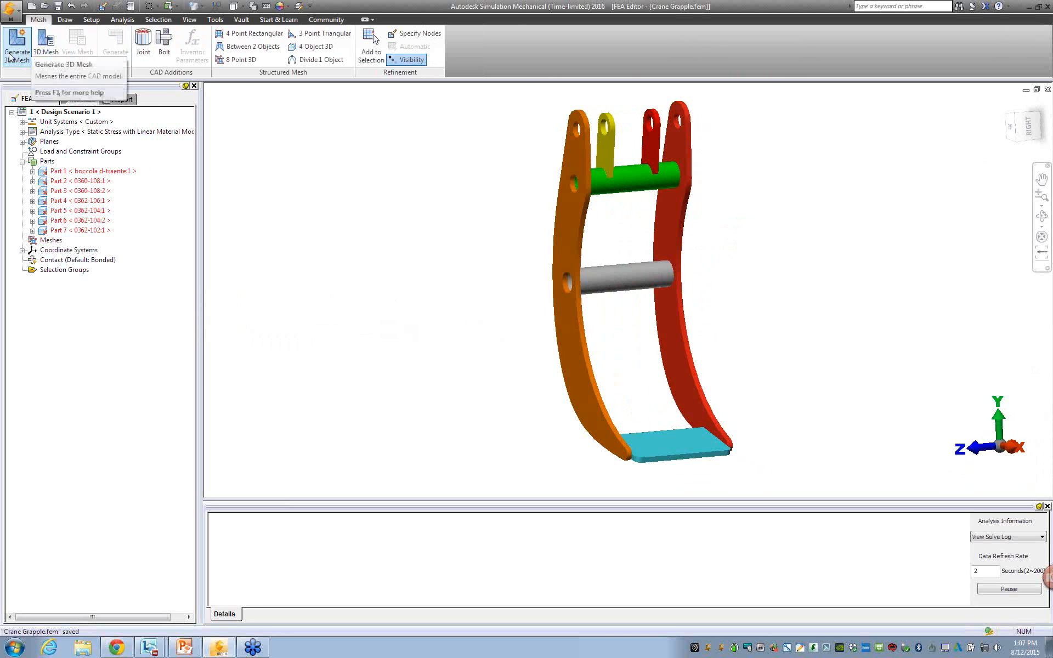
Generate a 3D mesh of the entire grapple assembly and inspect the elements around the upper cross tube and brackets.
click(10, 57)
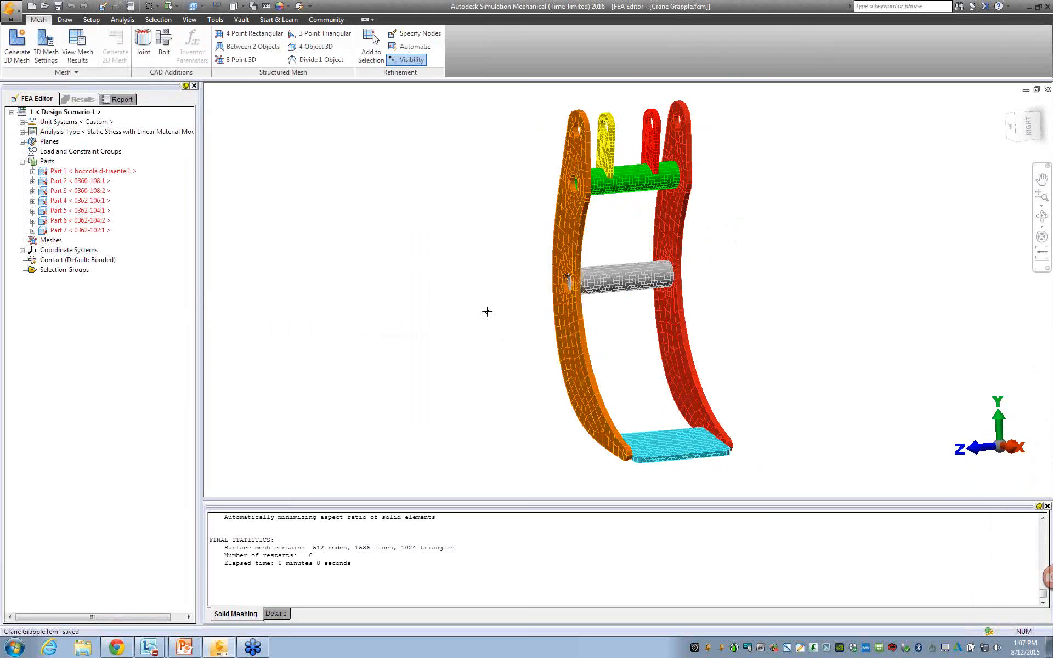
middle_drag(470, 293, 488, 302)
scroll(650, 192, up, 2)
scroll(650, 193, up, 5)
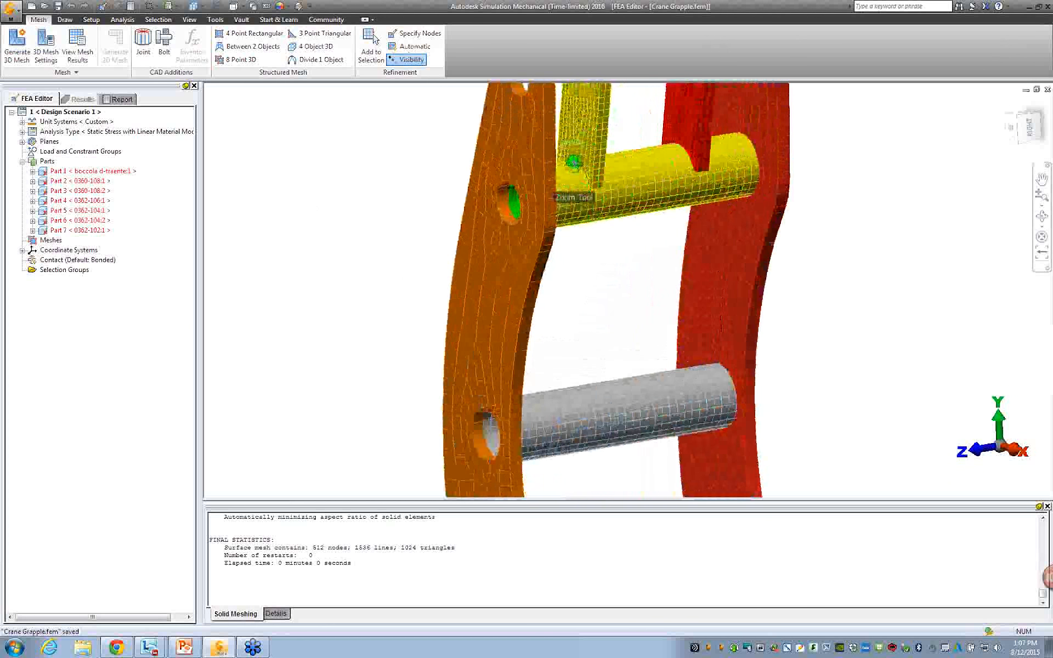
scroll(612, 165, down, 4)
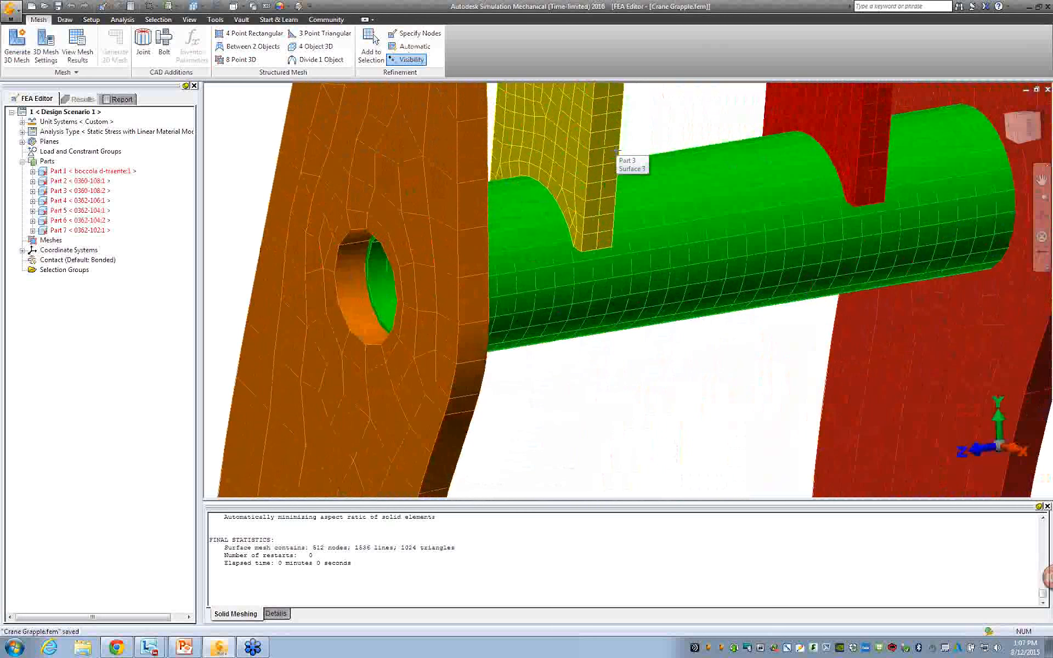
scroll(599, 245, down, 5)
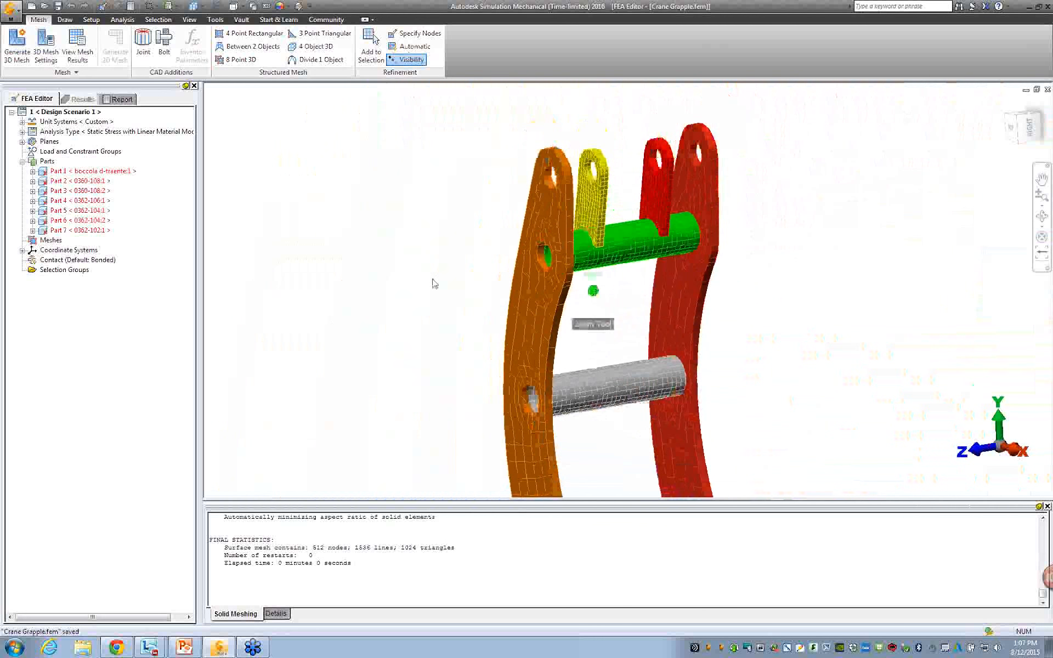
Assign Steel (ASTM - A36) from the Autodesk Simulation Material Library to all seven parts.
click(32, 171)
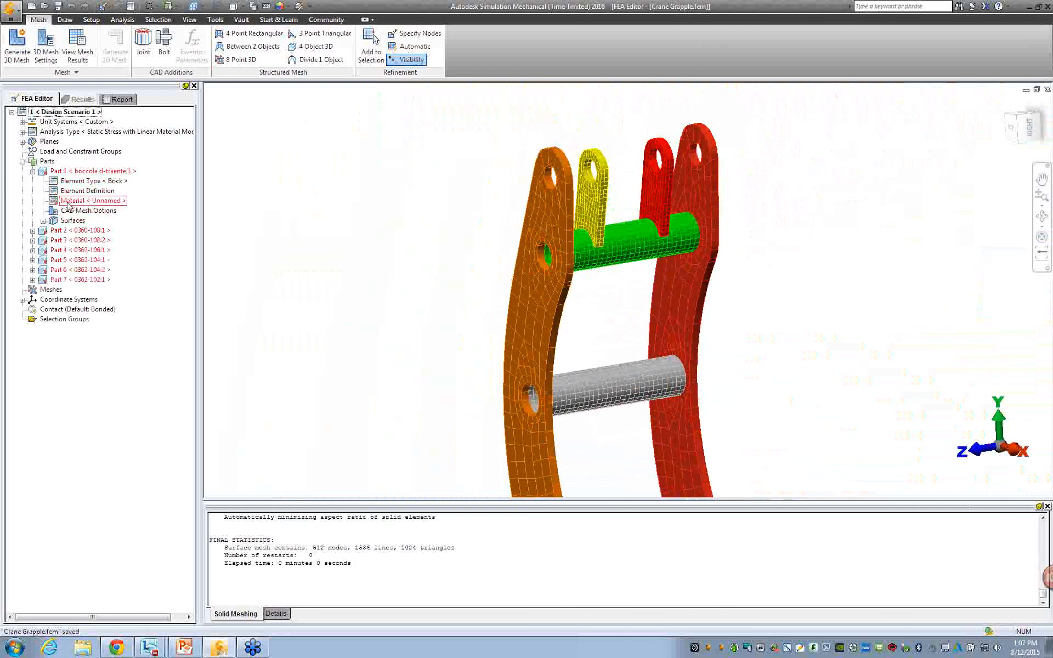
click(32, 171)
click(87, 171)
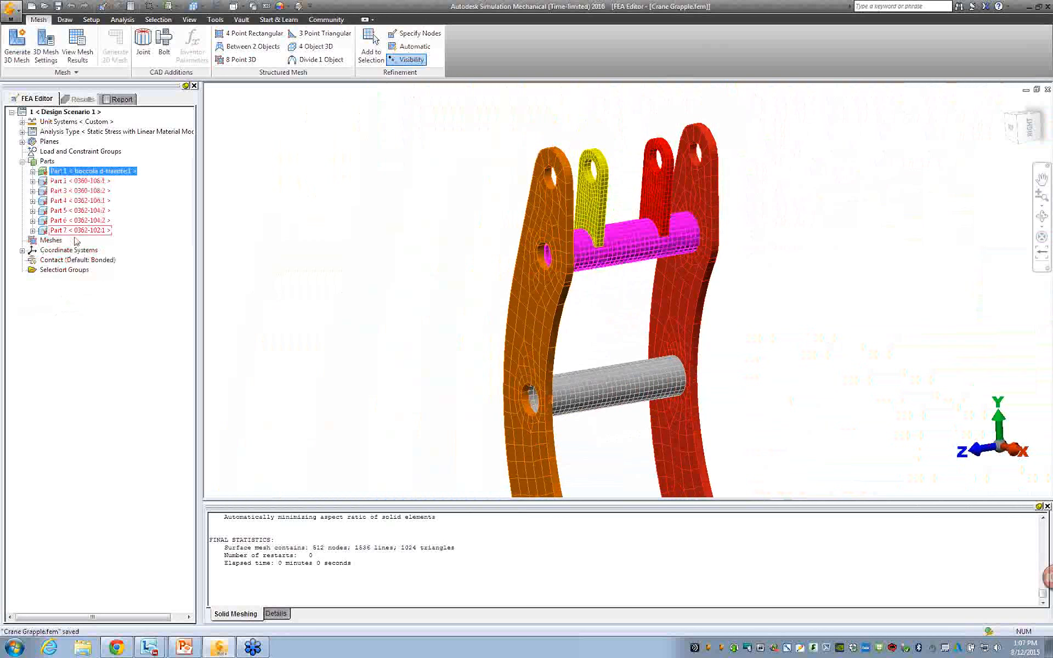
shift+click(78, 231)
right_click(78, 232)
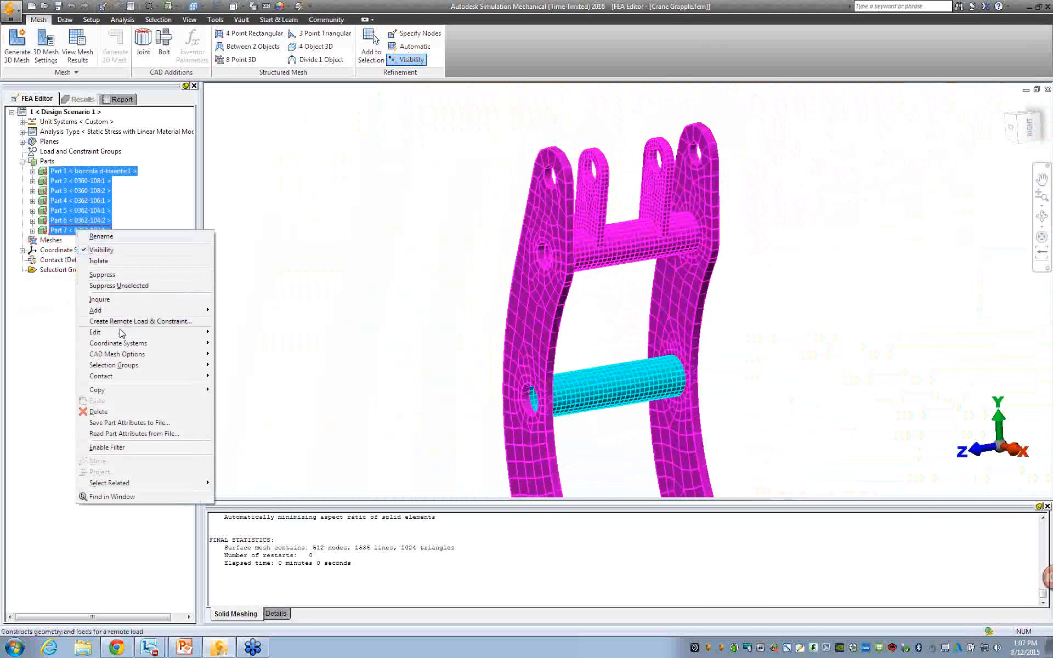
mouse_move(163, 335)
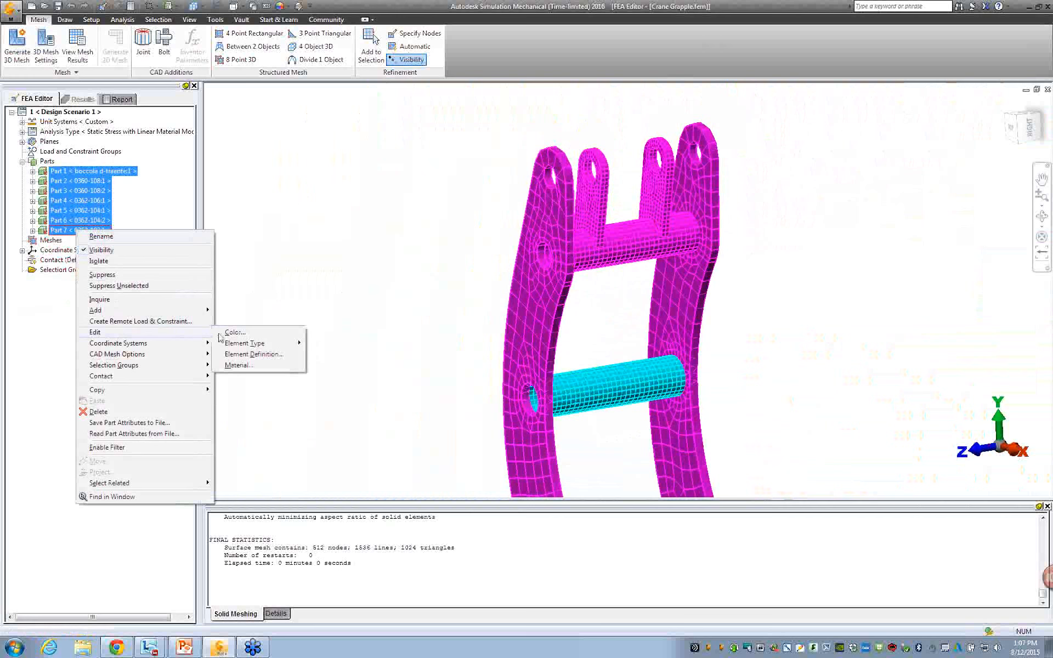
click(230, 365)
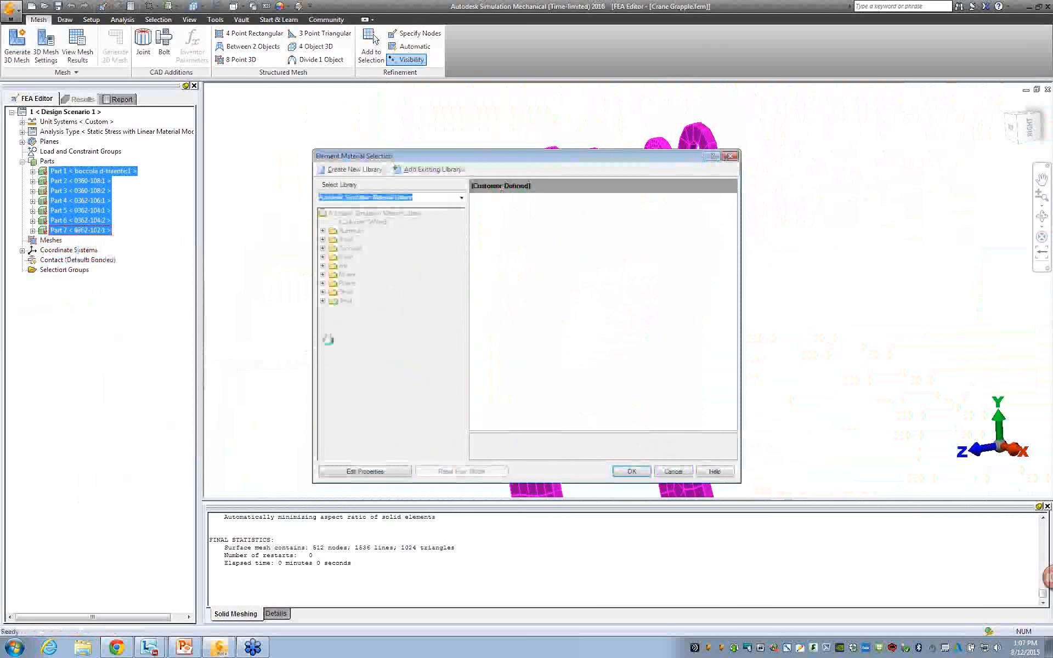
click(333, 319)
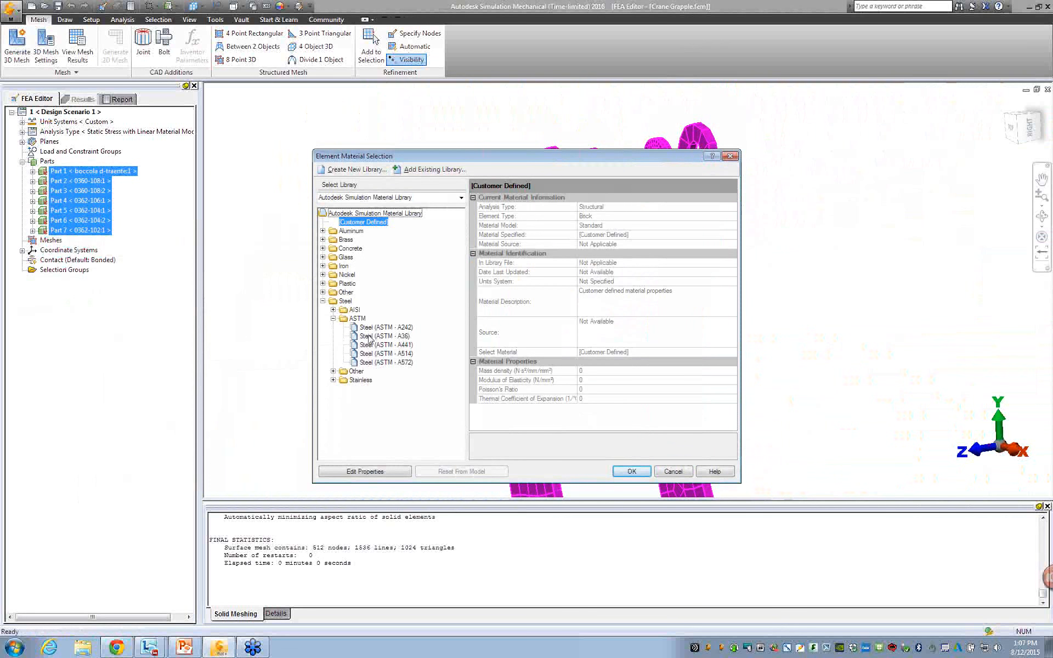
click(383, 335)
key(Return)
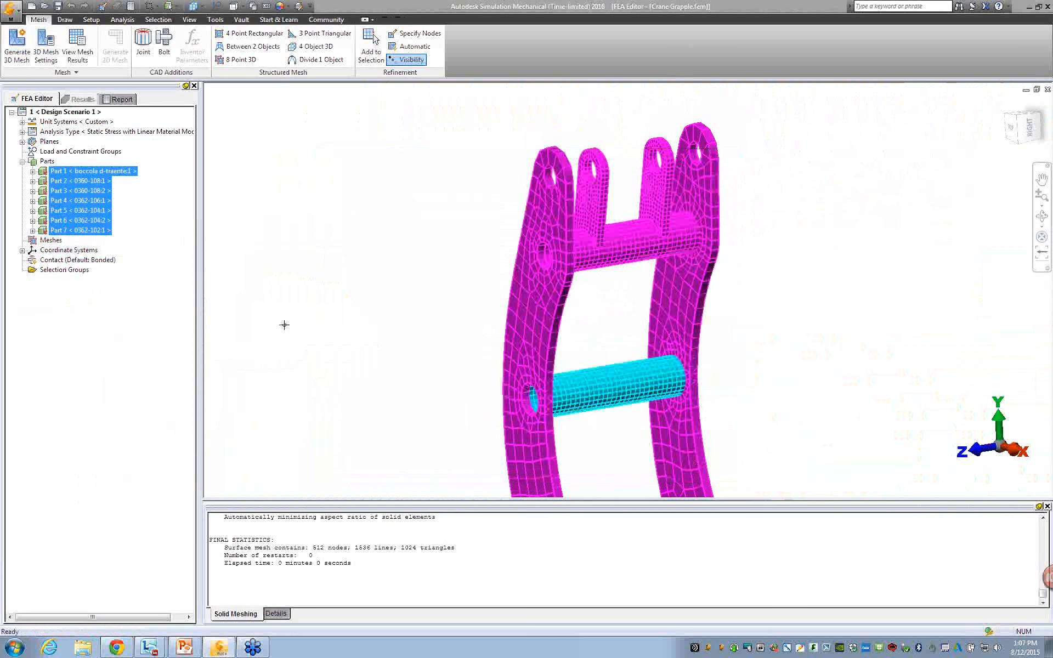
scroll(386, 370, down, 1)
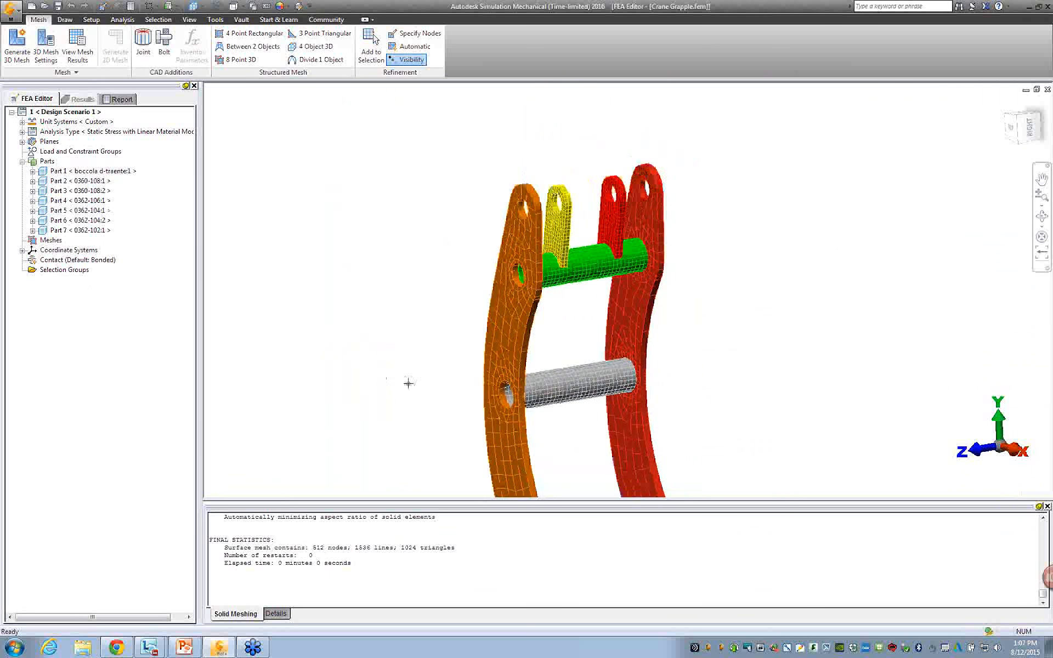
middle_drag(406, 383, 416, 339)
scroll(418, 305, down, 2)
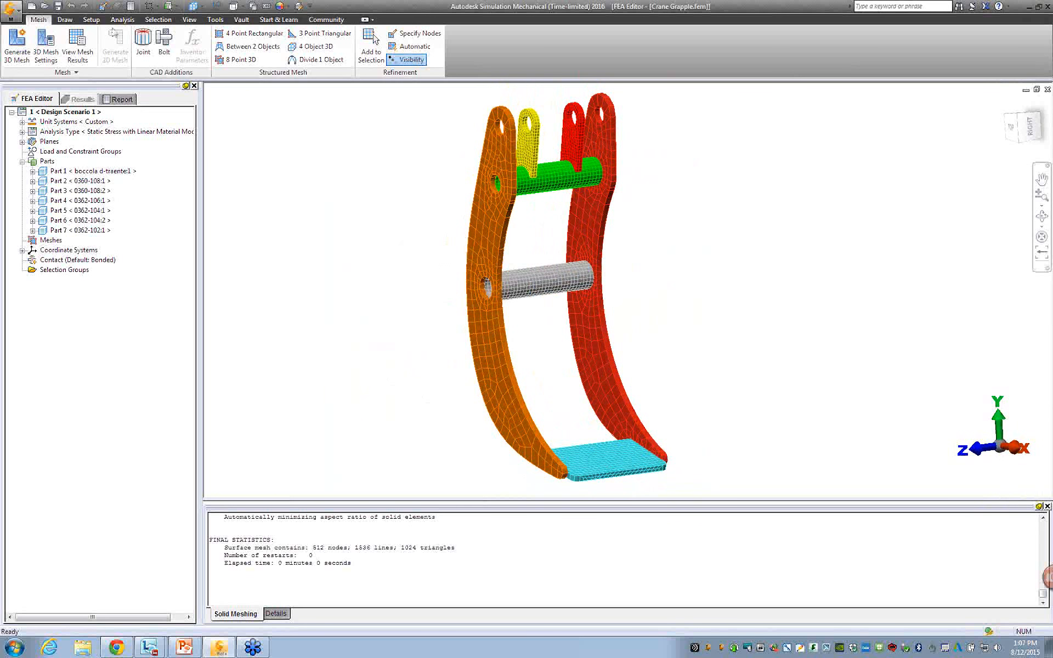
click(91, 19)
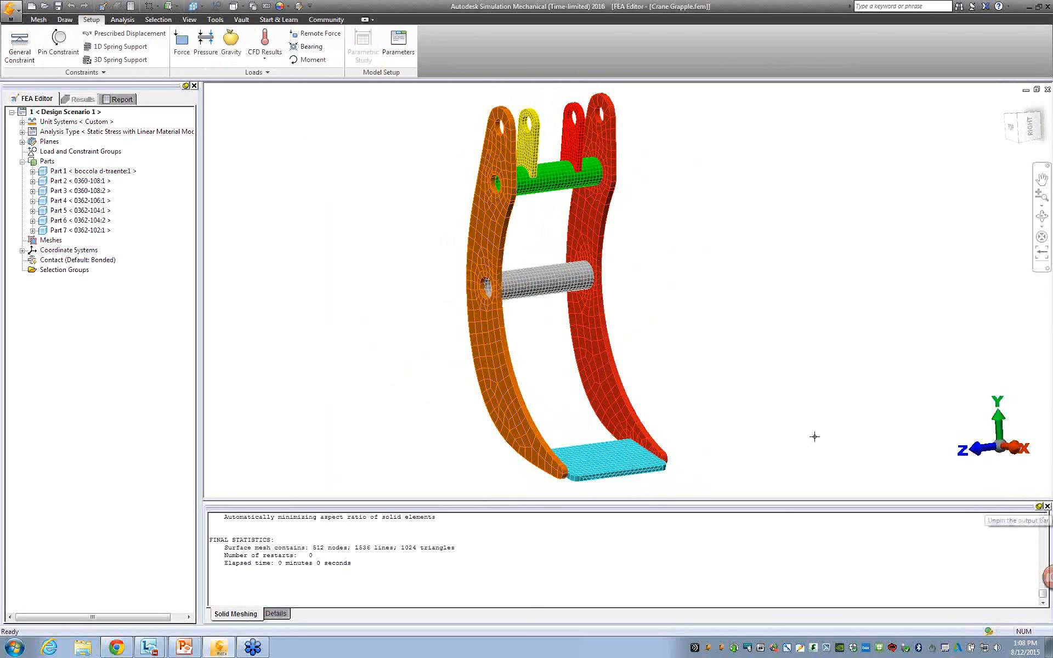
middle_drag(723, 432, 738, 400)
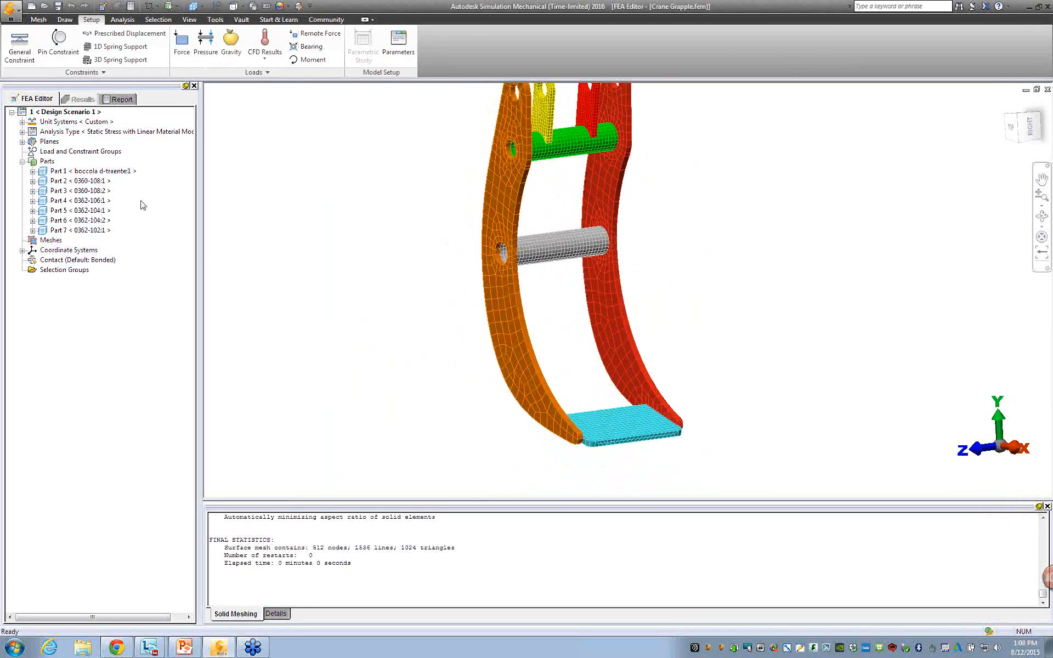
middle_drag(388, 275, 417, 314)
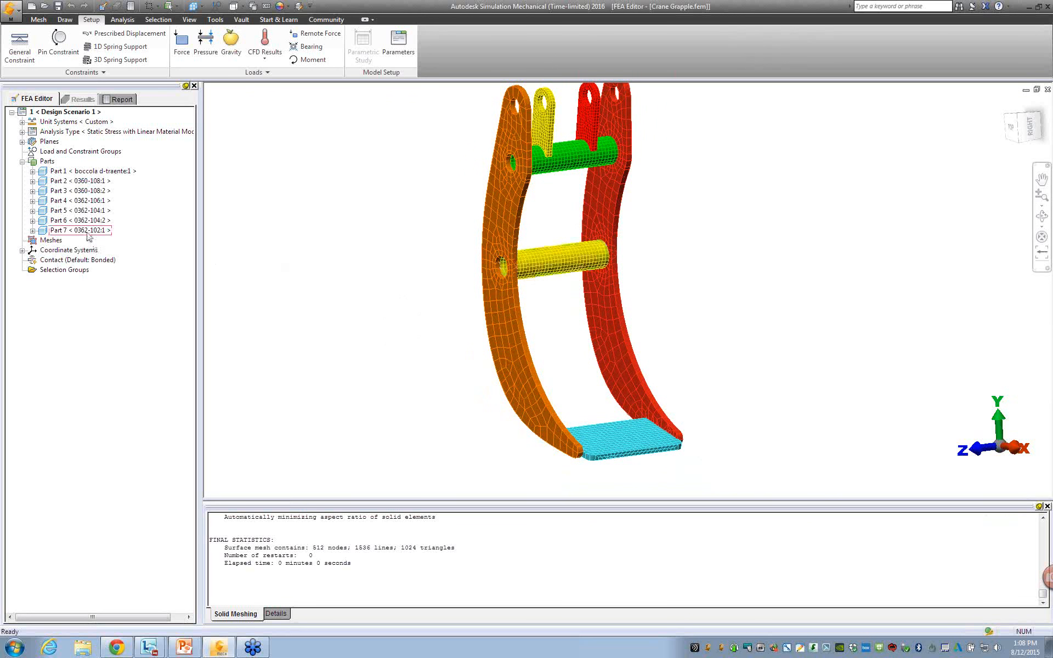
Give the two cross tubes and the bottom plate (Parts 1, 4 and 7) part-level solid mesh settings, with mesh size about three-quarters toward Fine.
click(103, 230)
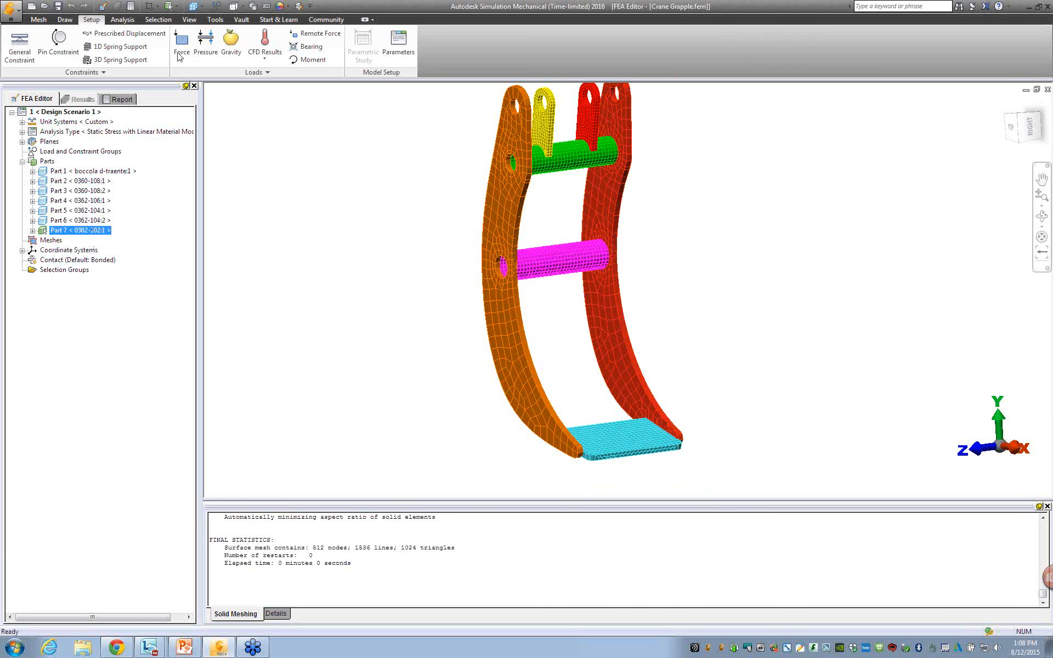
click(158, 19)
click(211, 44)
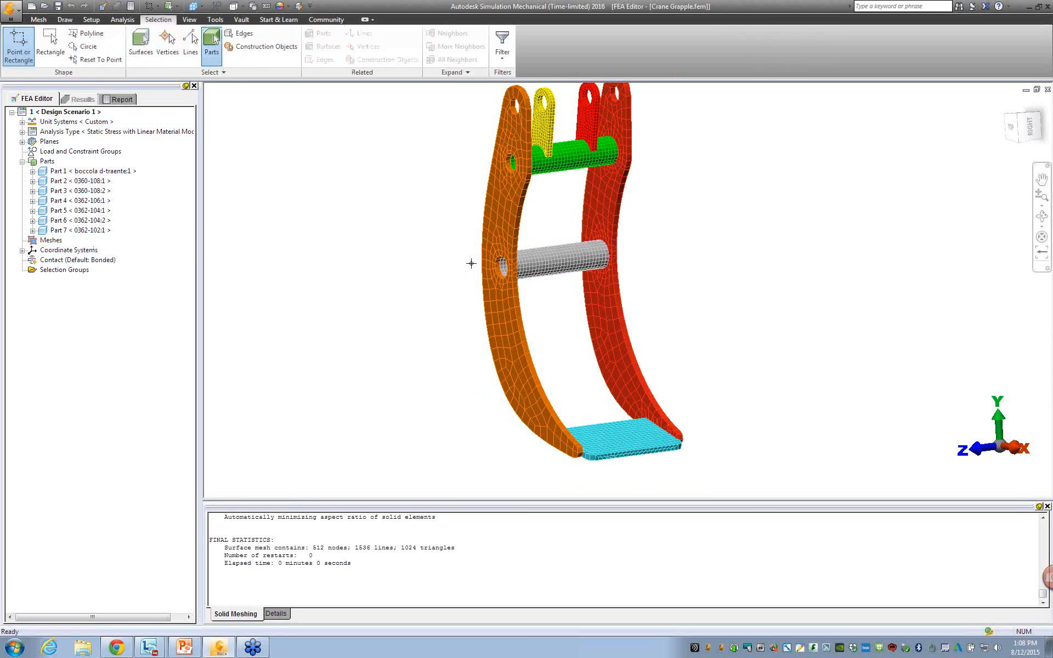
click(535, 269)
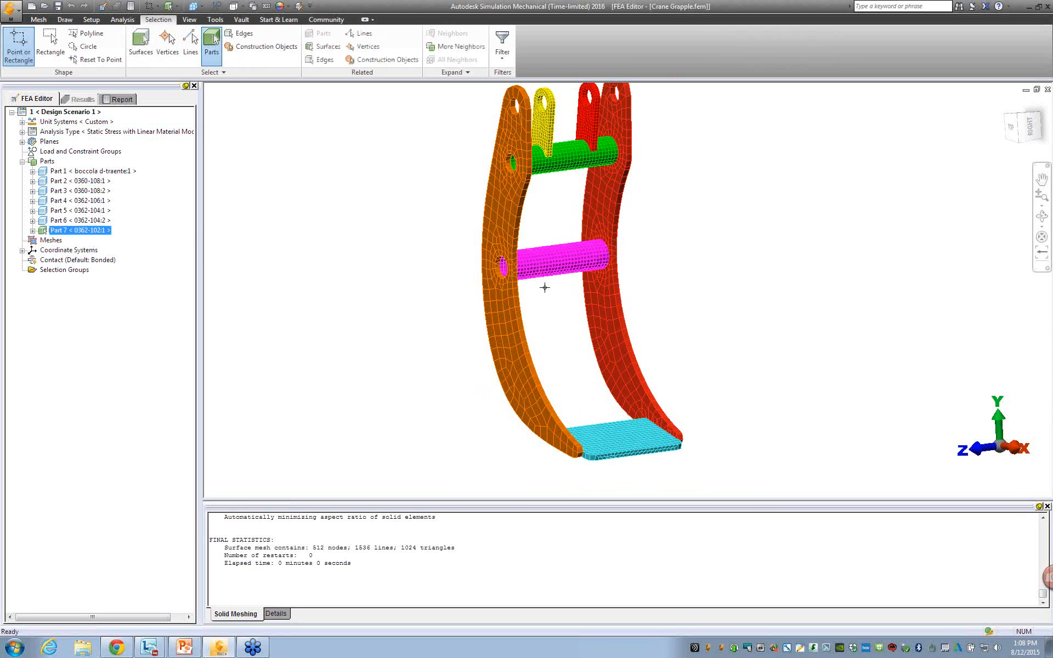
ctrl+click(574, 156)
ctrl+click(599, 435)
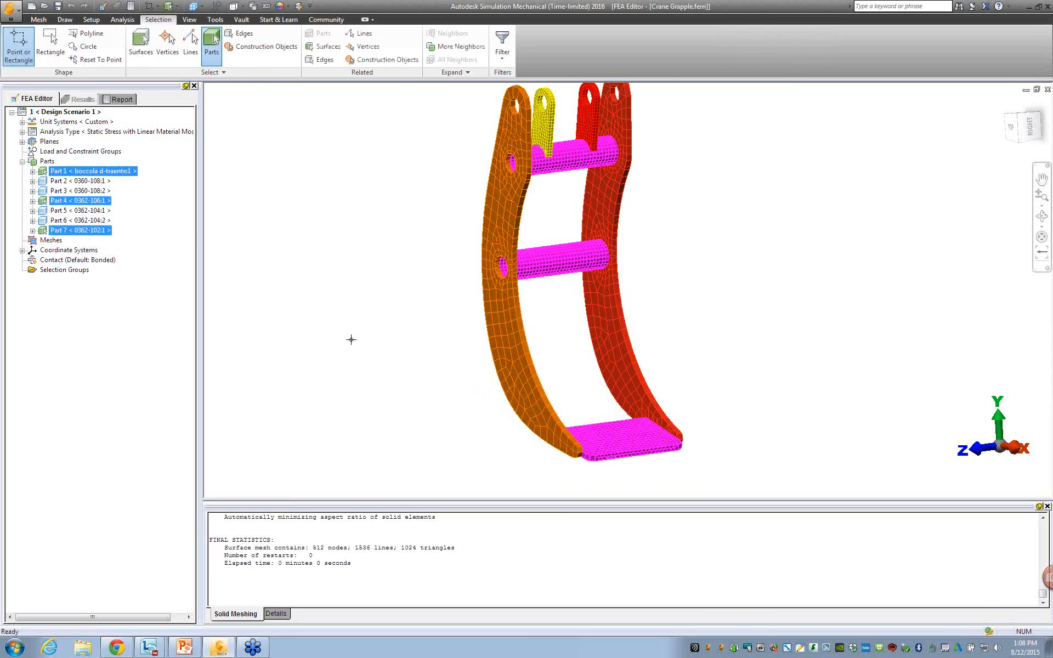
right_click(284, 242)
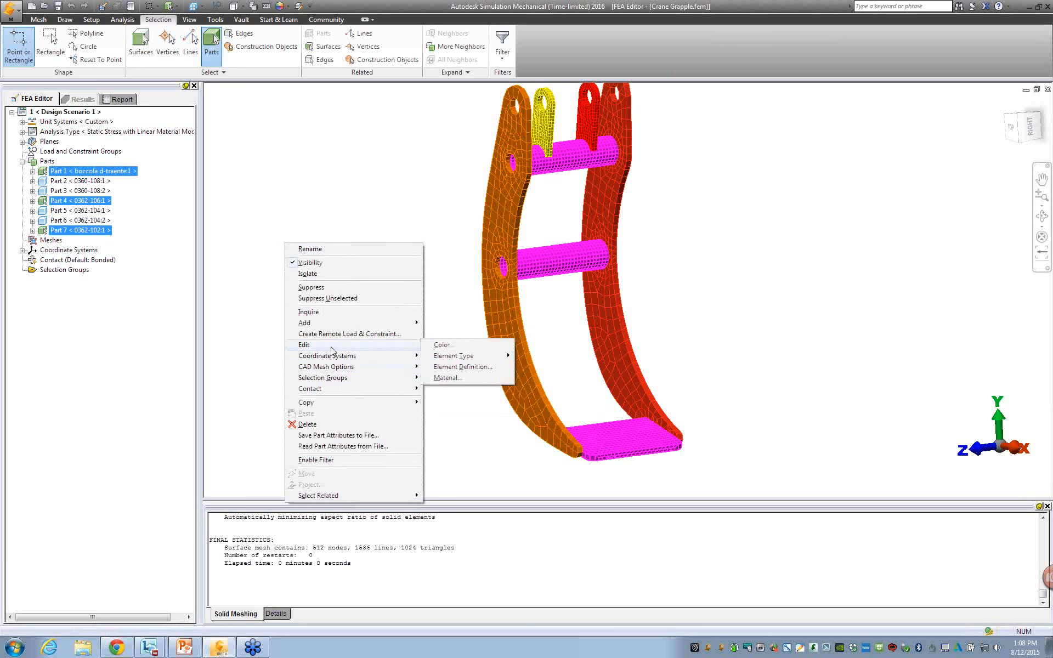
mouse_move(337, 371)
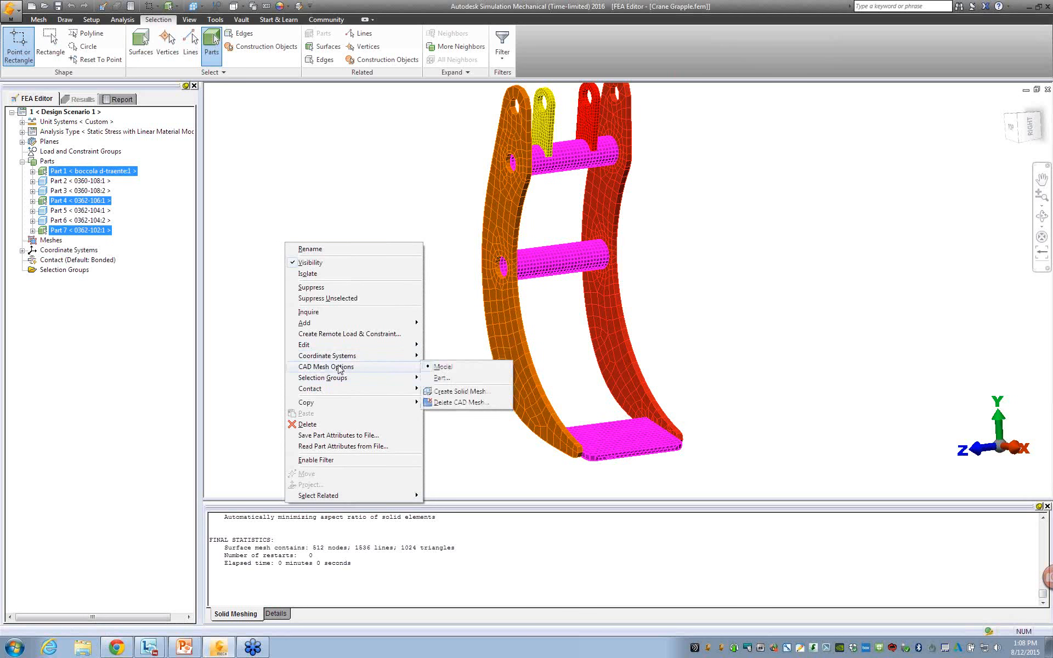
click(441, 378)
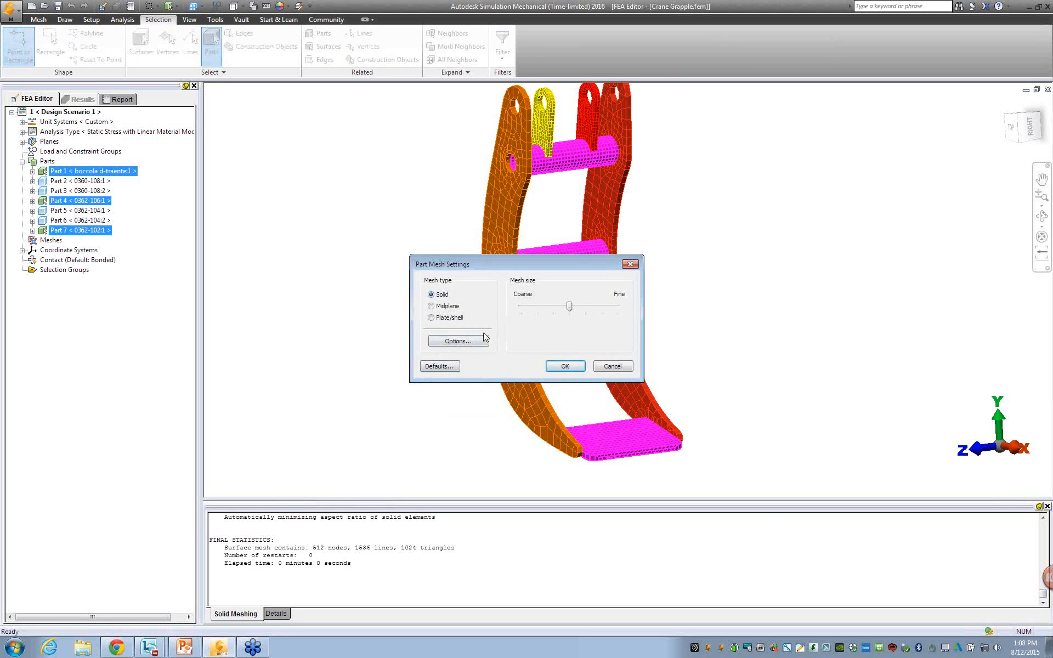
drag(571, 311, 597, 313)
click(565, 366)
click(377, 324)
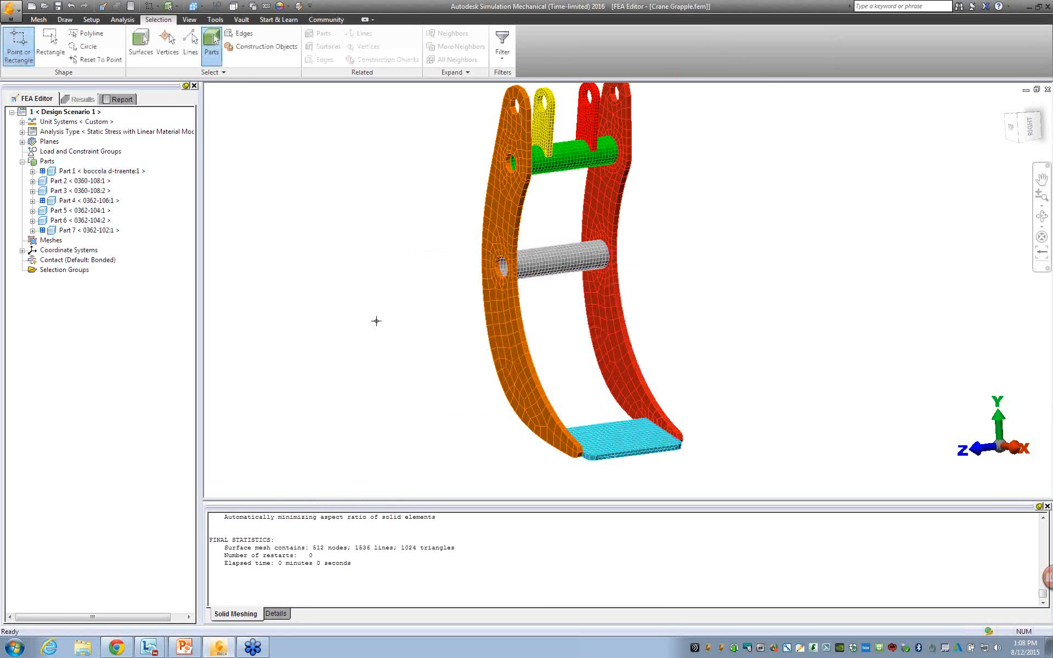
Regenerate the 3D mesh with the part-level settings and inspect the side arms and Parts 2 and 3.
click(39, 19)
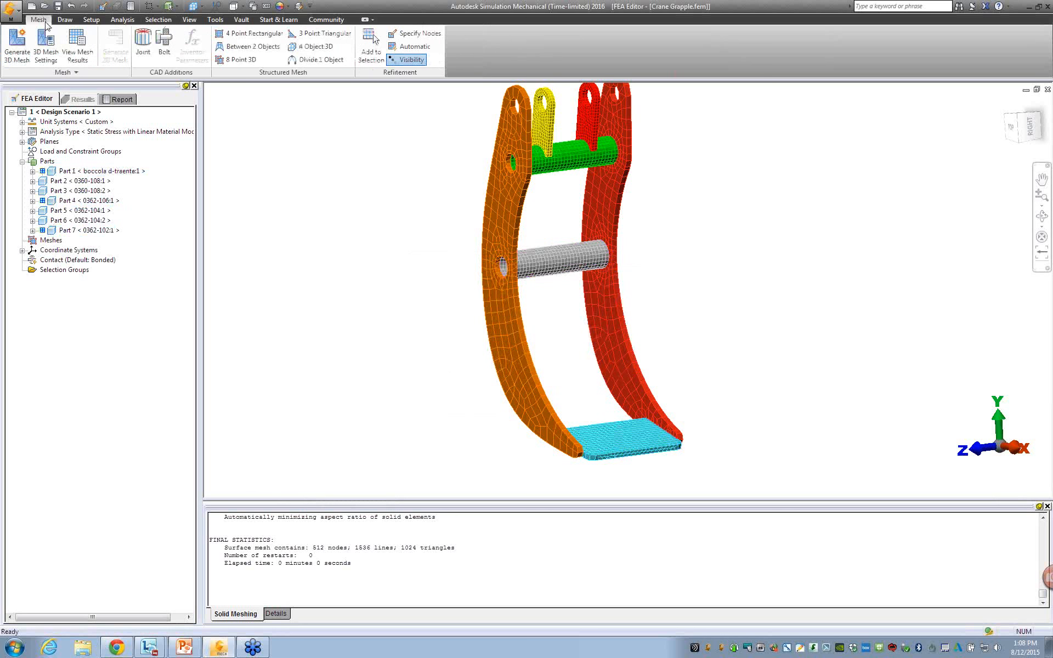
click(20, 57)
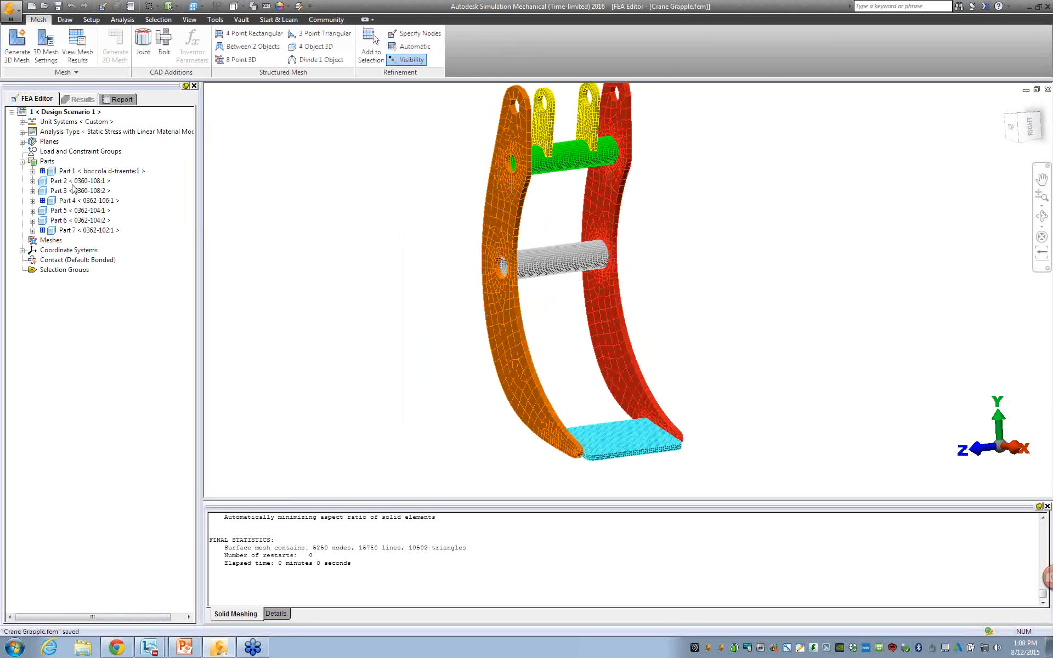
scroll(471, 320, up, 4)
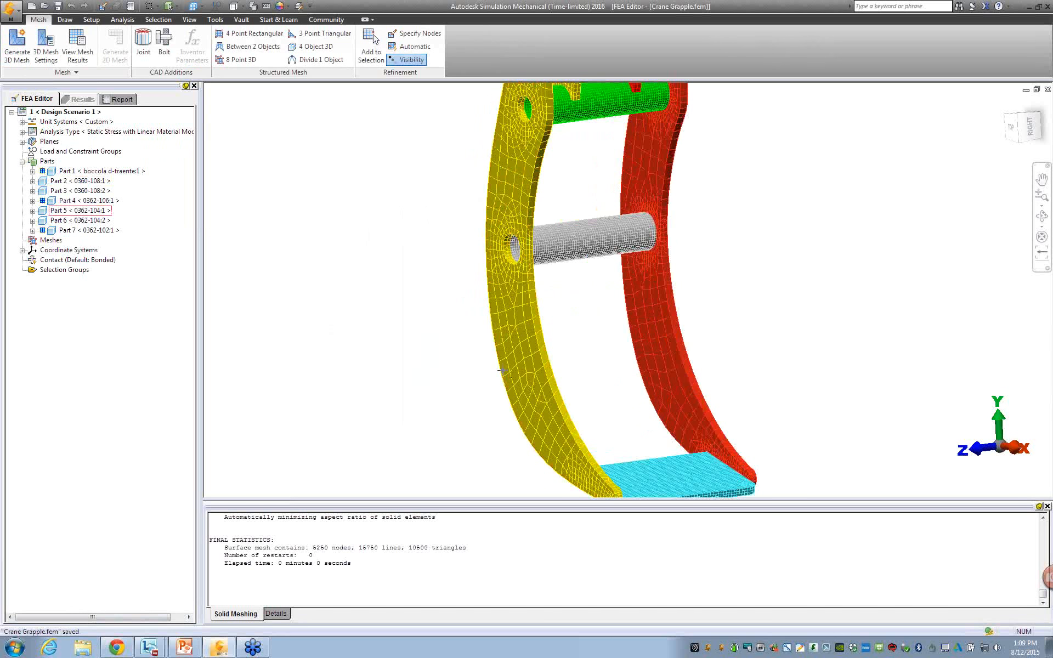
scroll(423, 326, down, 3)
scroll(421, 326, down, 2)
click(98, 183)
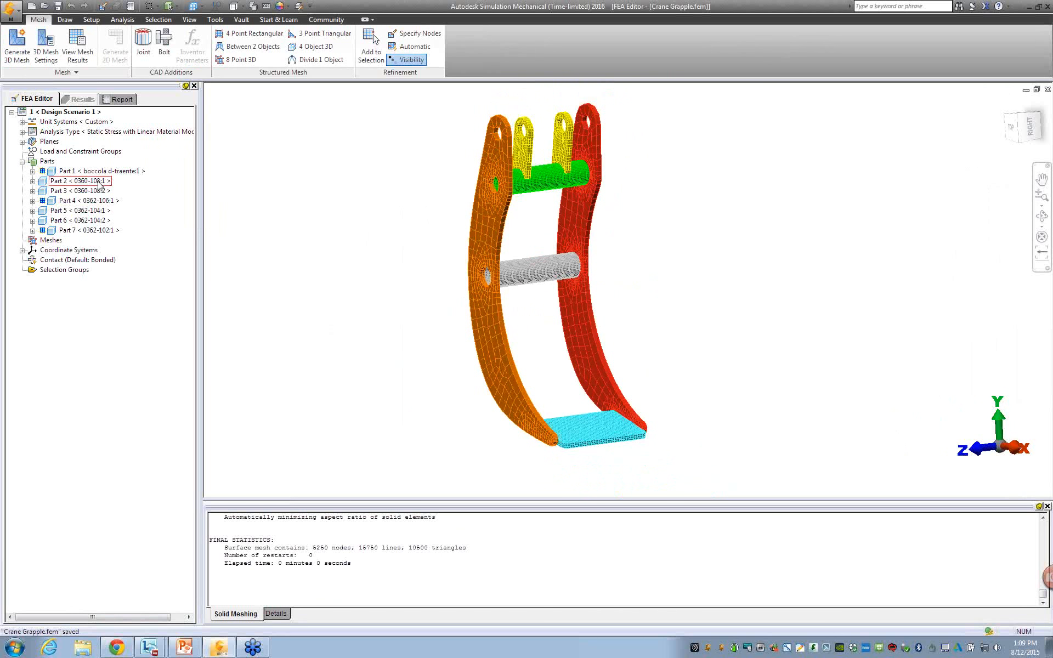
click(99, 192)
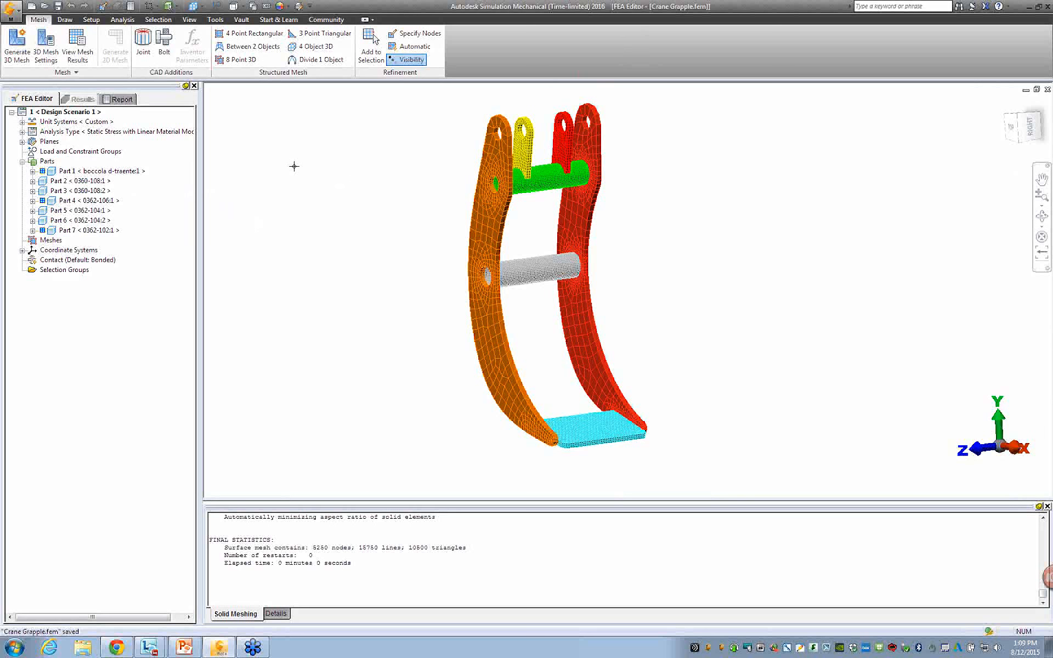
Delete the CAD mesh from the whole model.
click(68, 72)
click(125, 117)
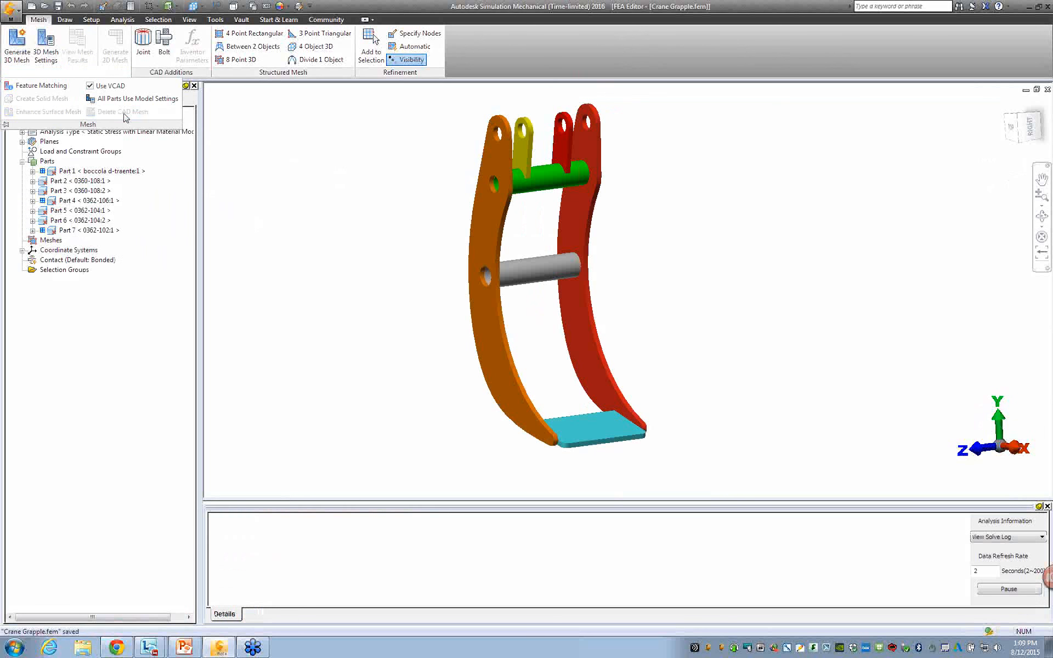
Reset all parts to use the model's mesh settings and regenerate the 3D mesh.
click(71, 171)
ctrl+click(68, 201)
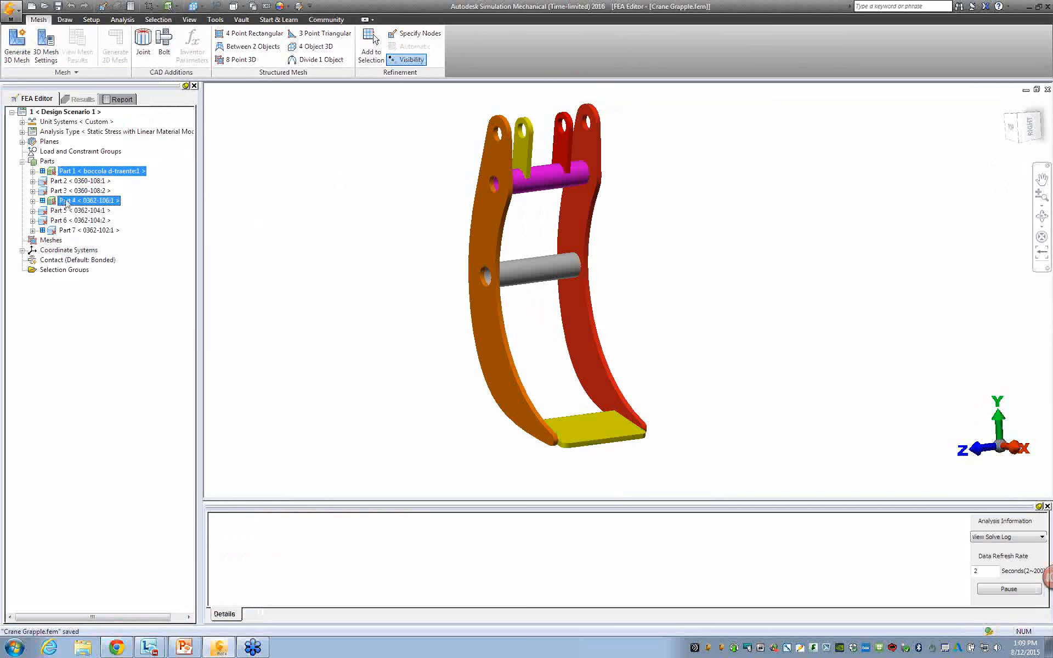
ctrl+click(68, 230)
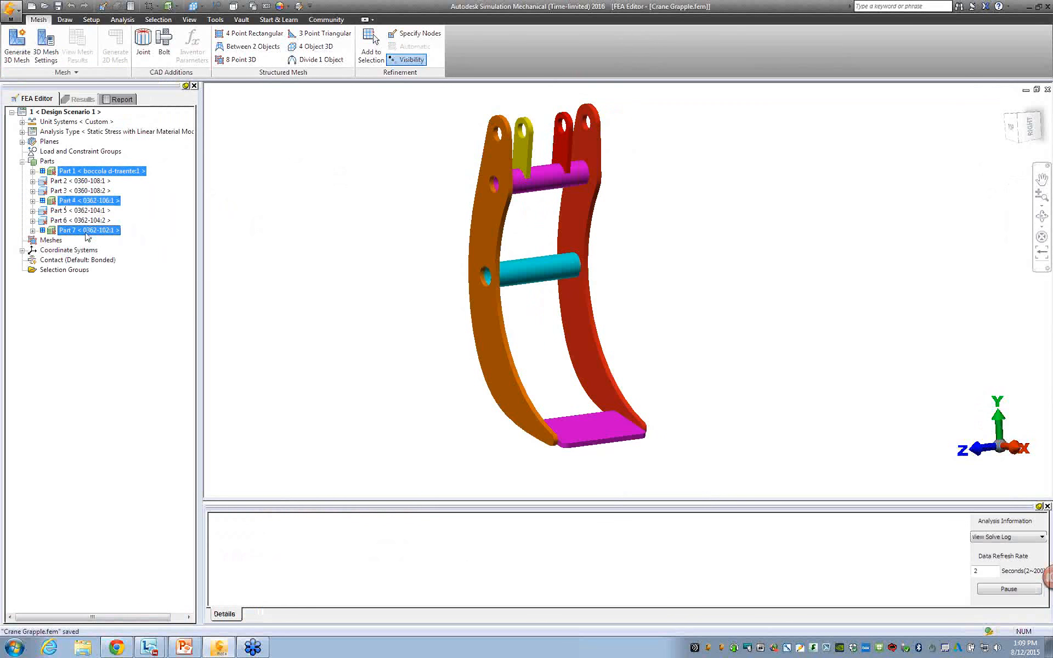
click(270, 206)
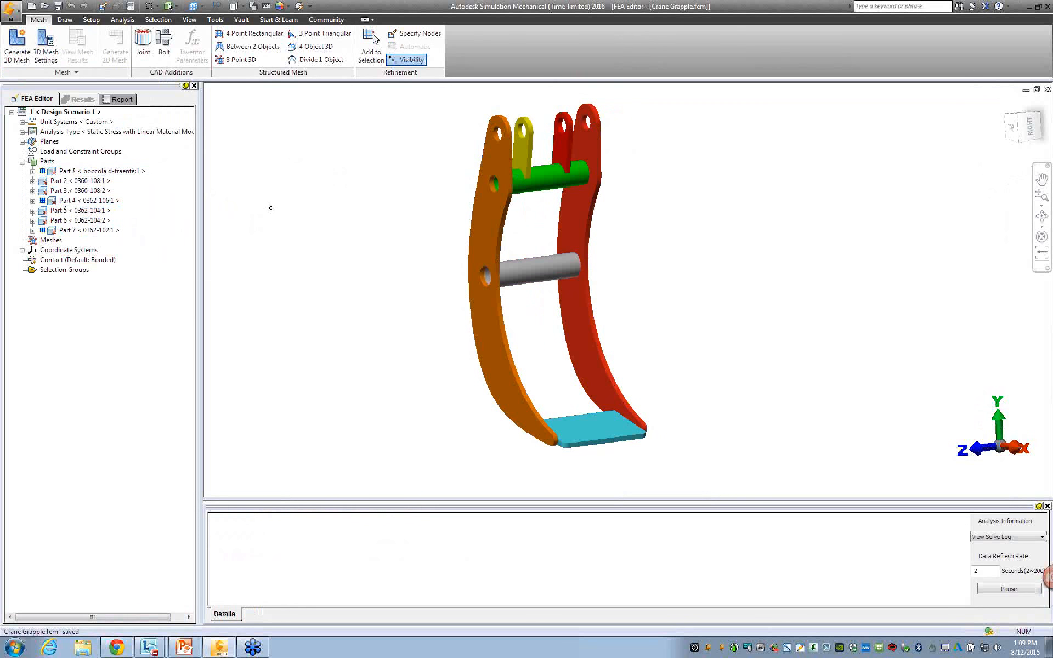
click(71, 74)
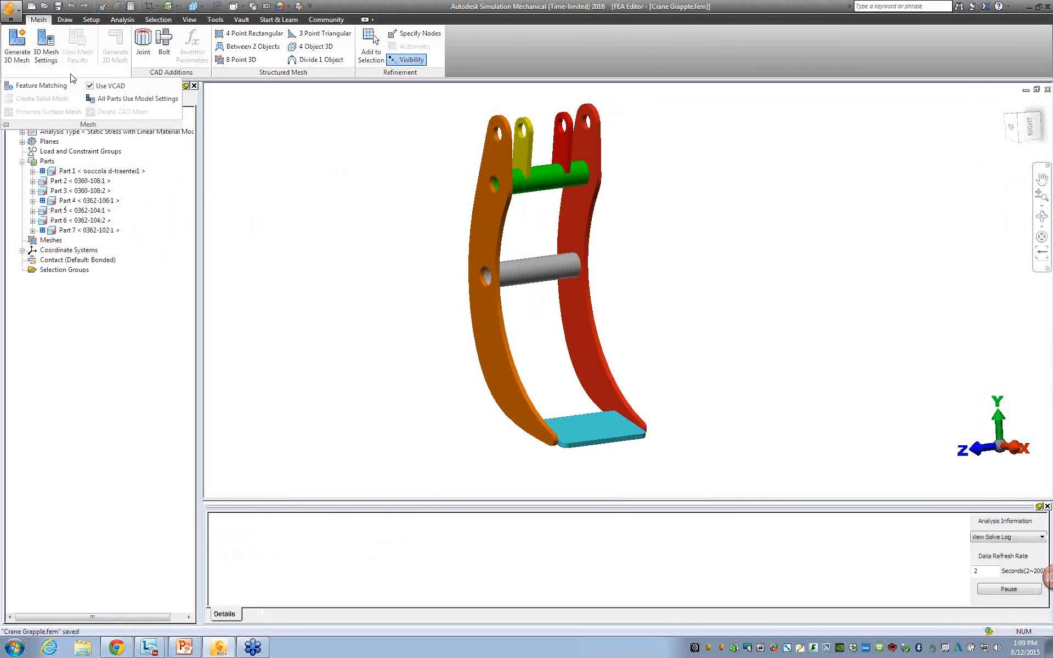
click(140, 101)
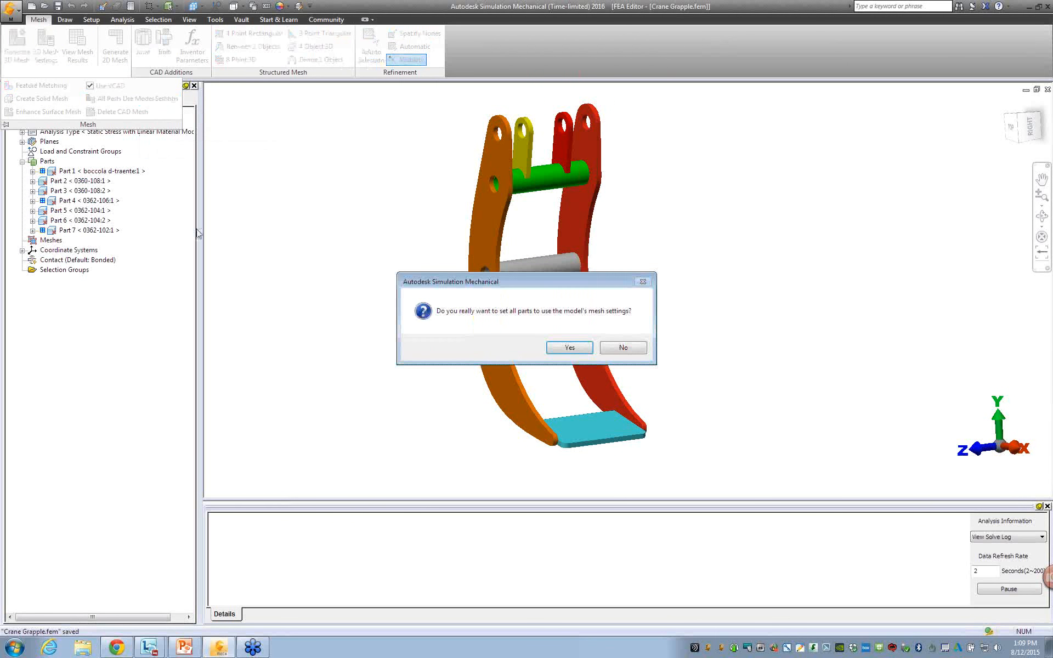
click(568, 347)
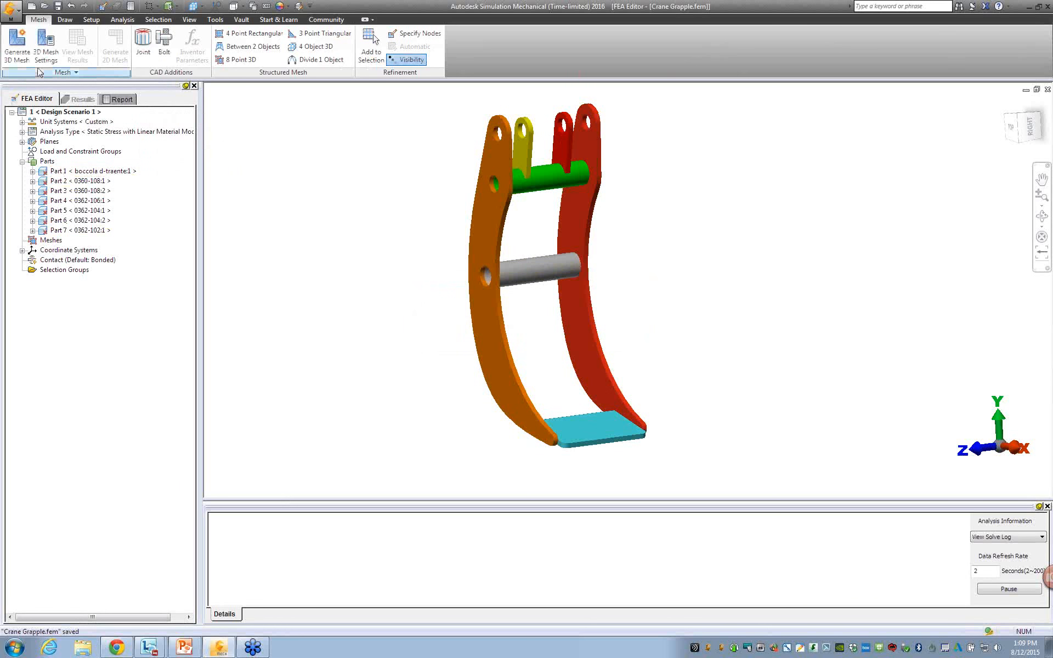
click(16, 44)
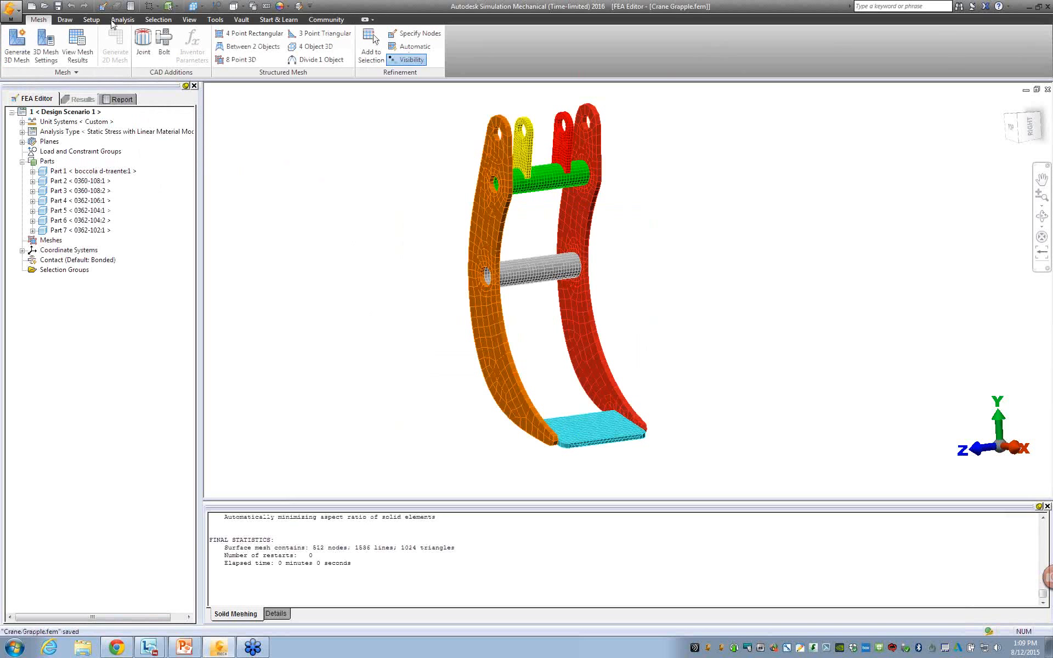
Suppress every part except the bottom plate (Part 4).
click(77, 200)
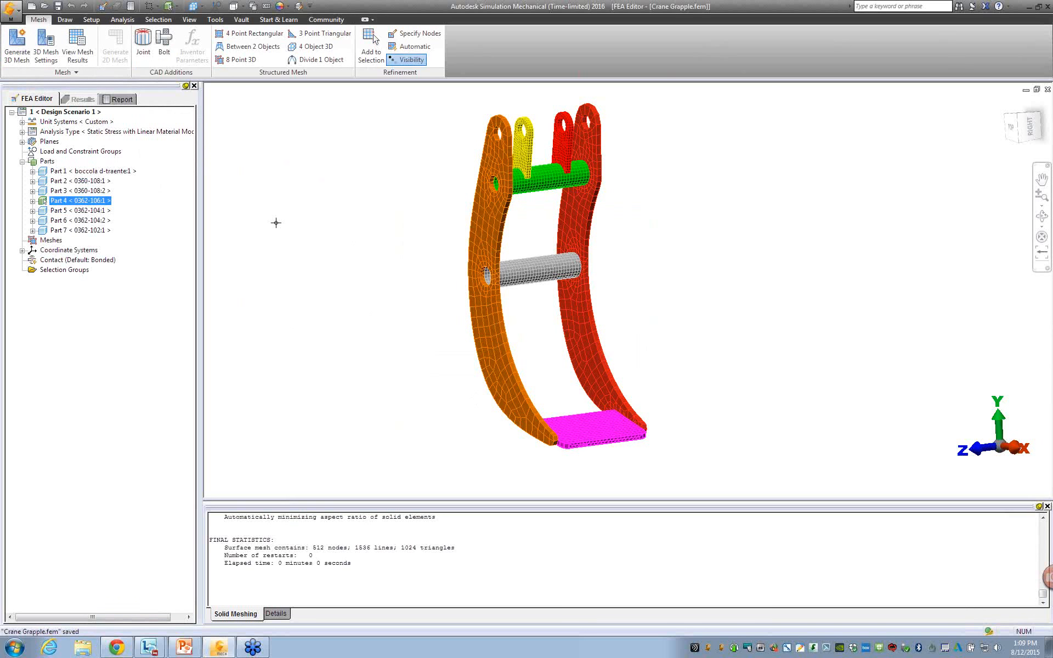
right_click(105, 204)
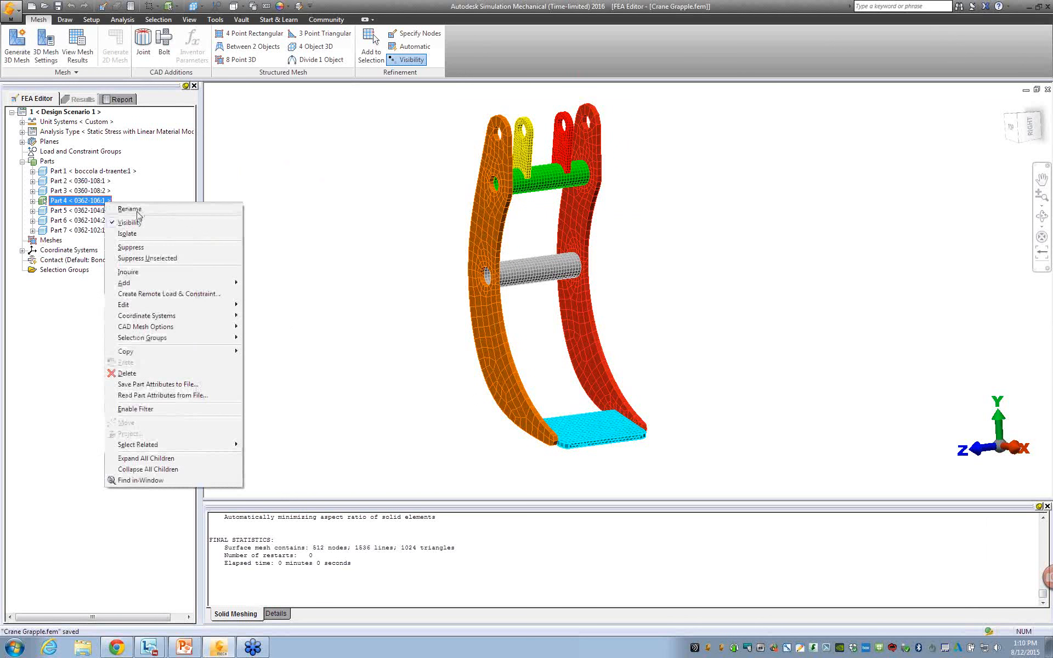
click(182, 260)
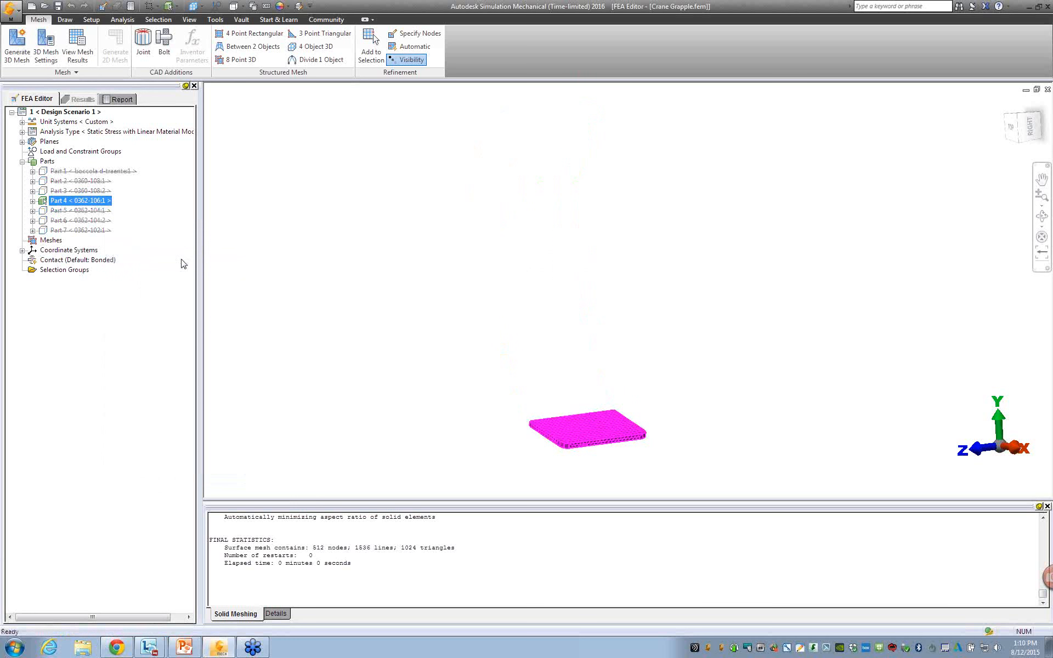
click(250, 242)
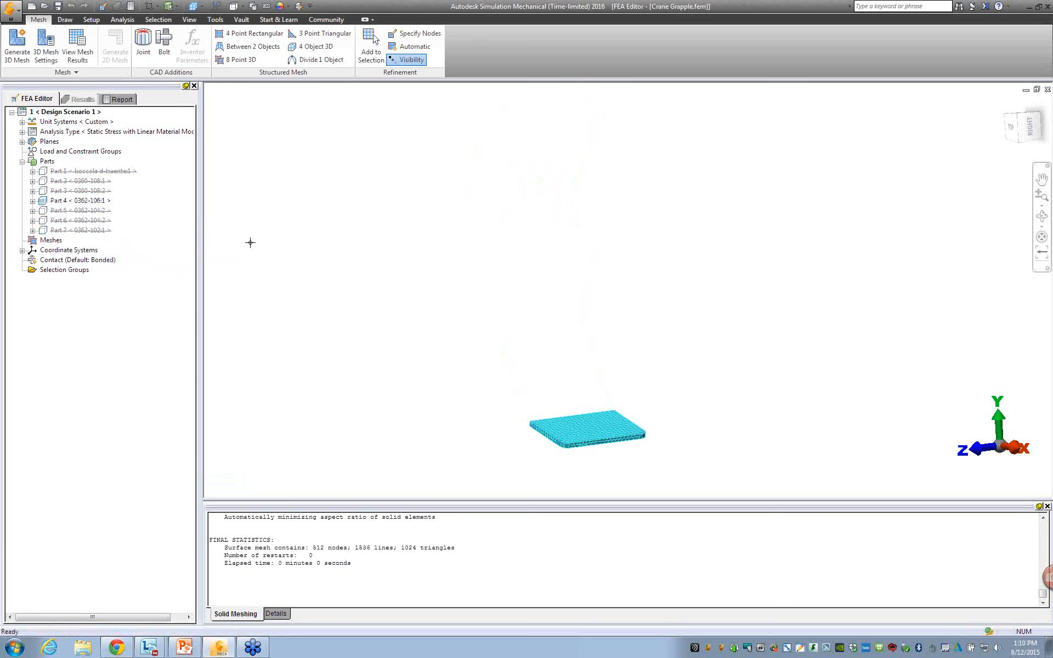
Remesh the bottom plate with a finer solid mesh by setting the model mesh size to 37%.
click(46, 49)
drag(573, 309, 604, 307)
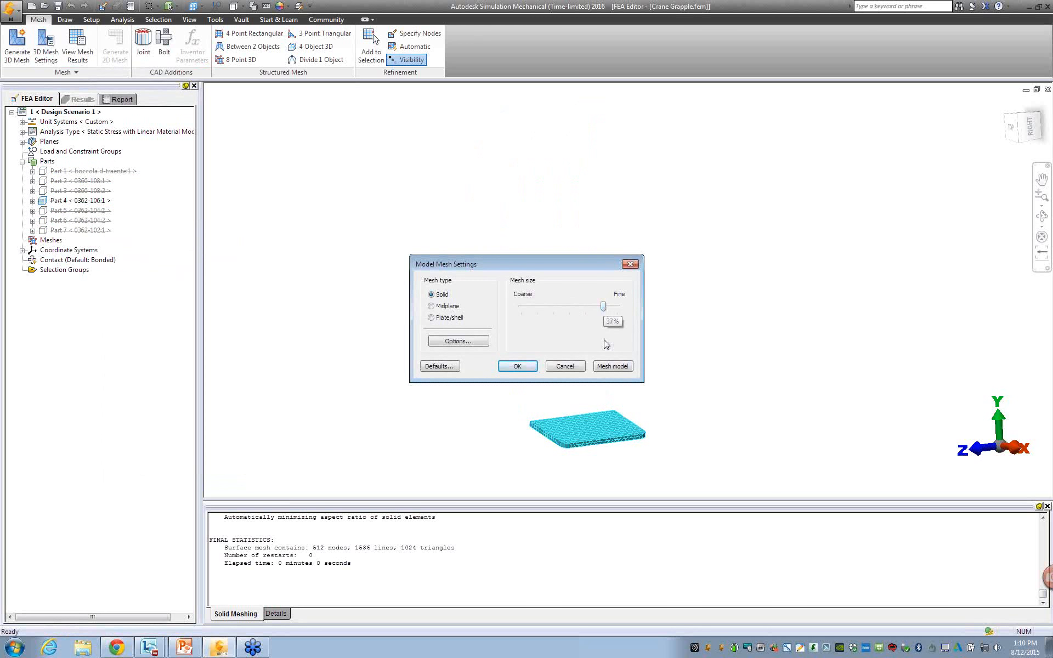
click(613, 366)
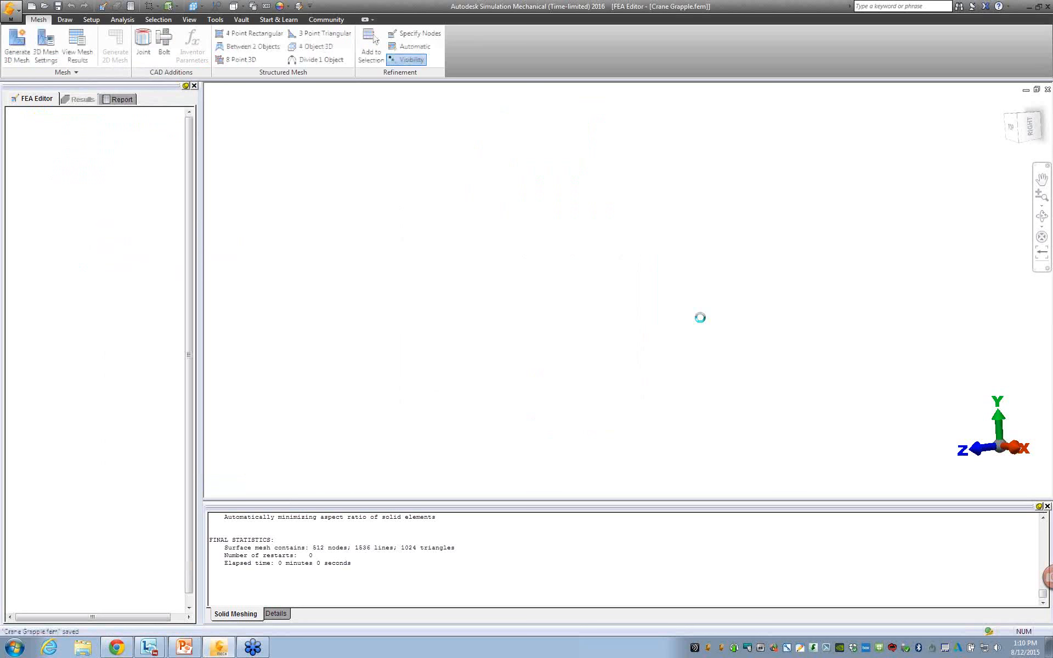
scroll(562, 473, up, 6)
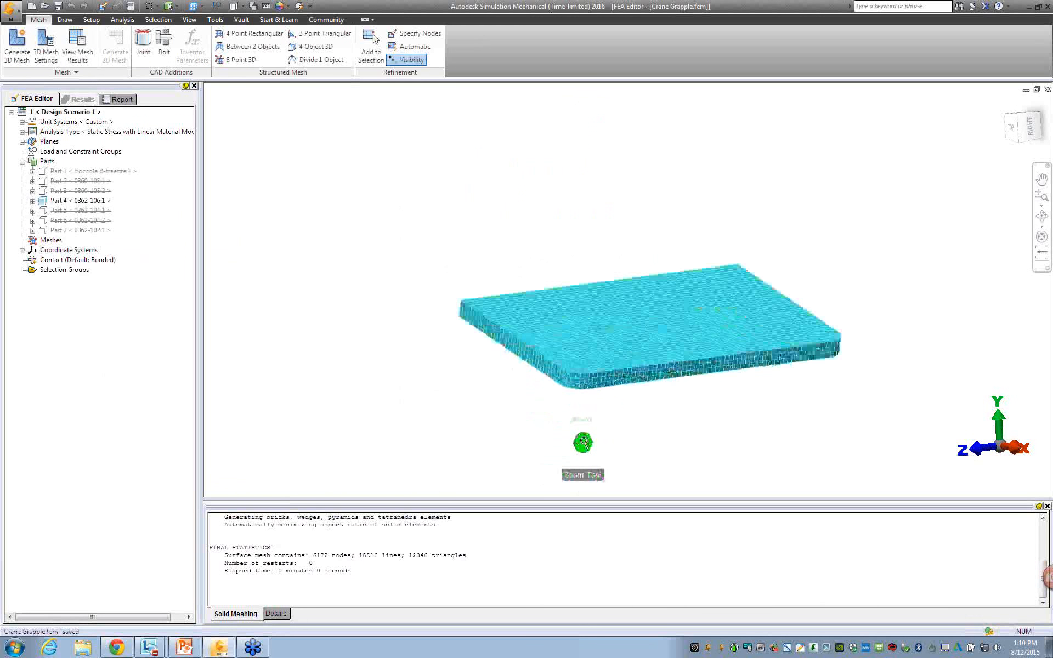
scroll(596, 372, up, 3)
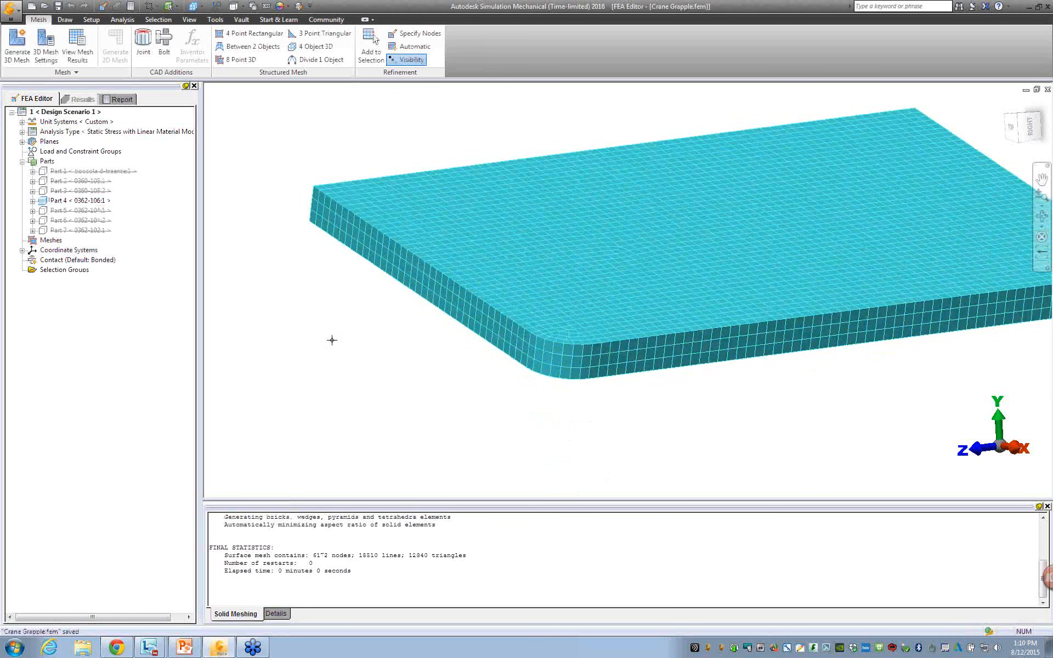
Unsuppress all parts of the grapple assembly.
click(48, 163)
right_click(53, 167)
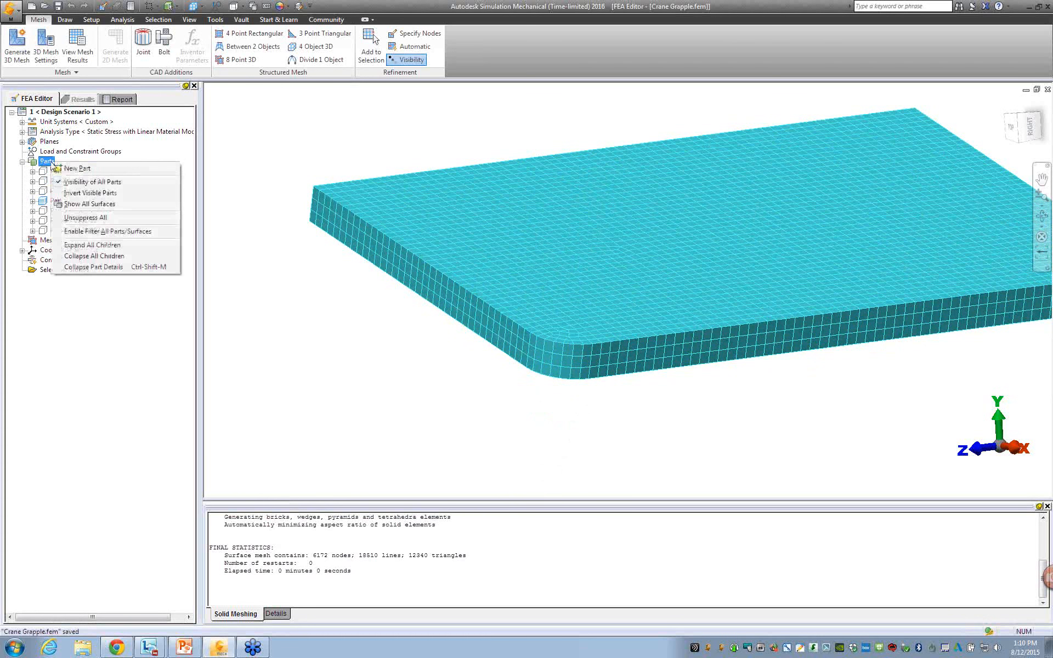
click(102, 218)
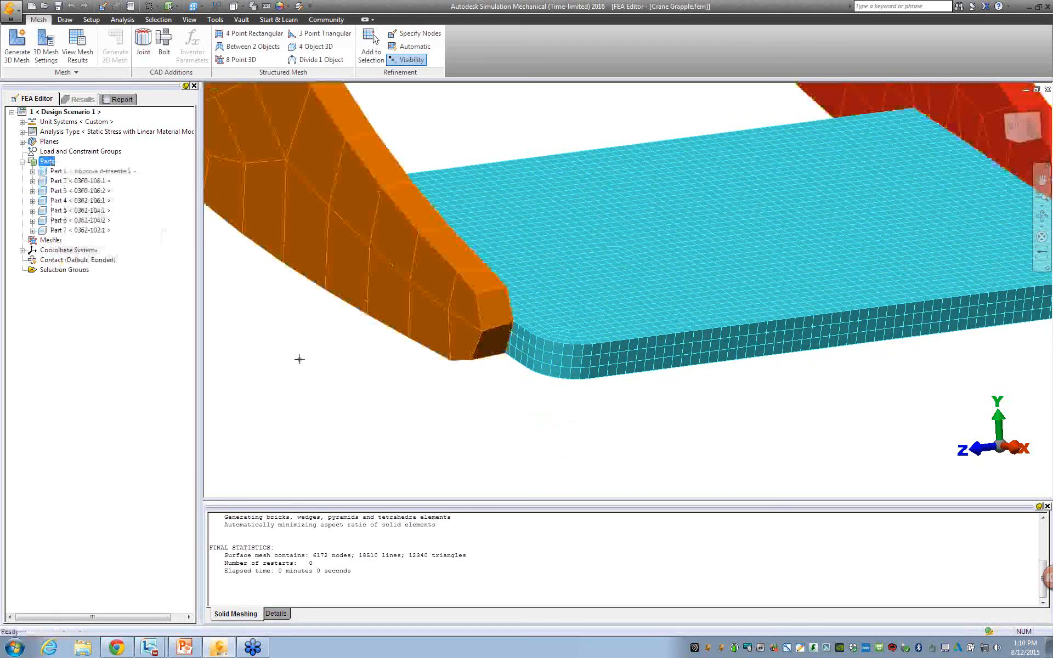
Examine how the plate's mesh meets the meshes of the two side arms at their lower ends.
scroll(340, 415, down, 2)
scroll(340, 415, down, 4)
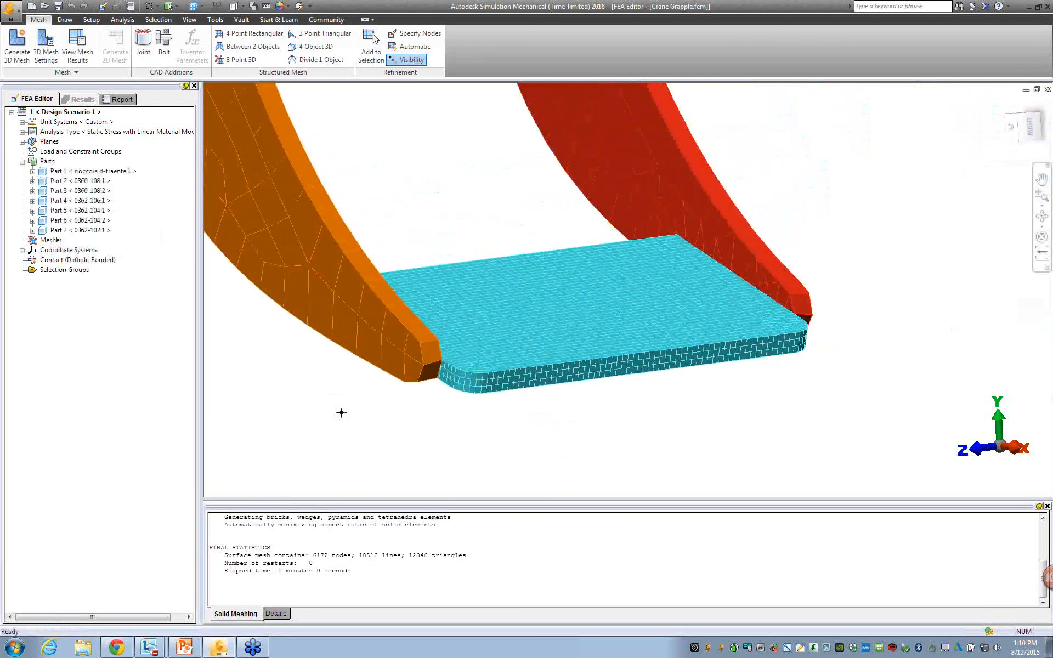
click(469, 380)
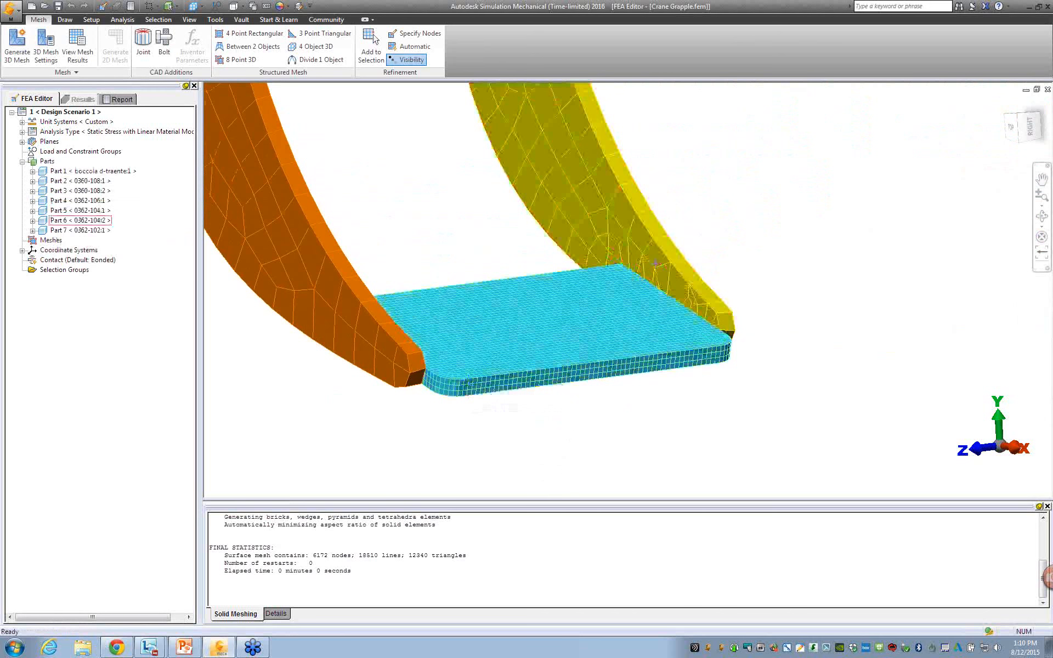
scroll(470, 465, down, 5)
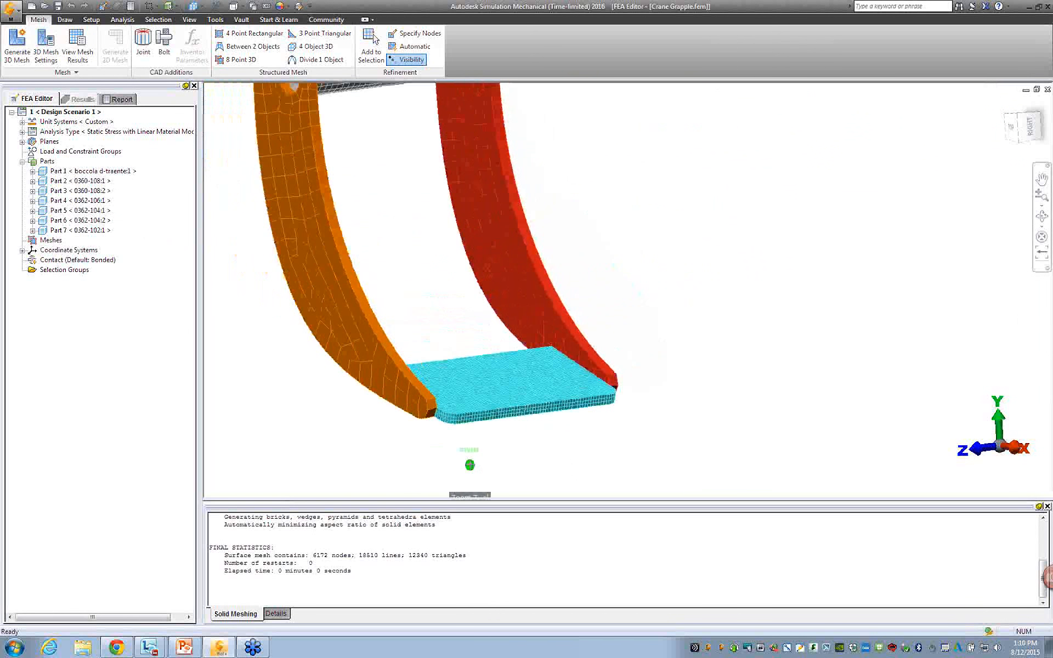
scroll(470, 465, down, 2)
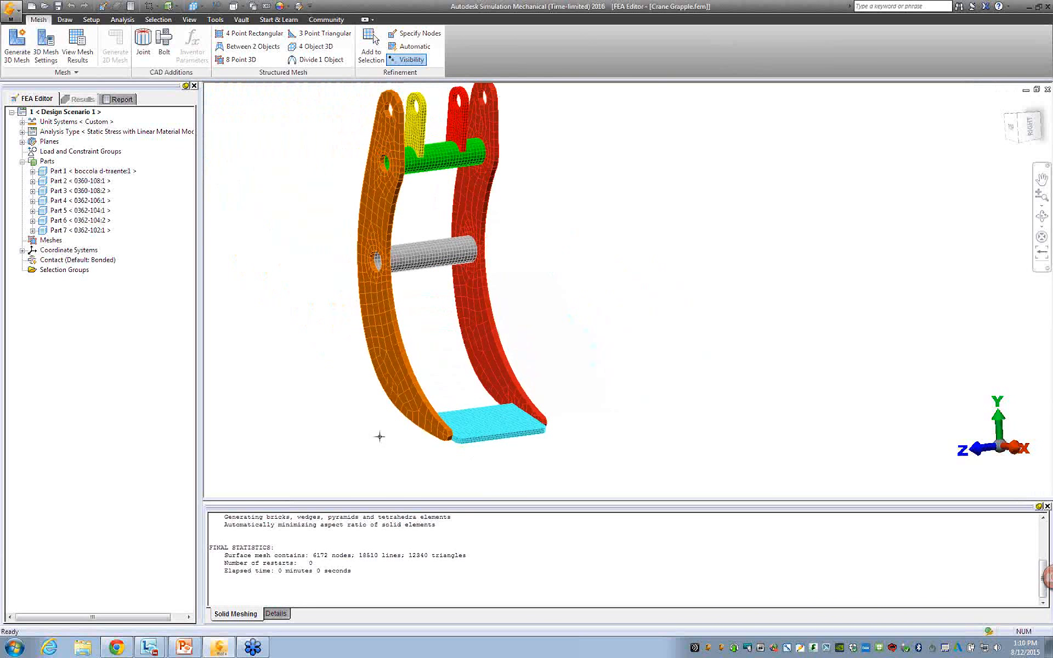
scroll(436, 433, up, 8)
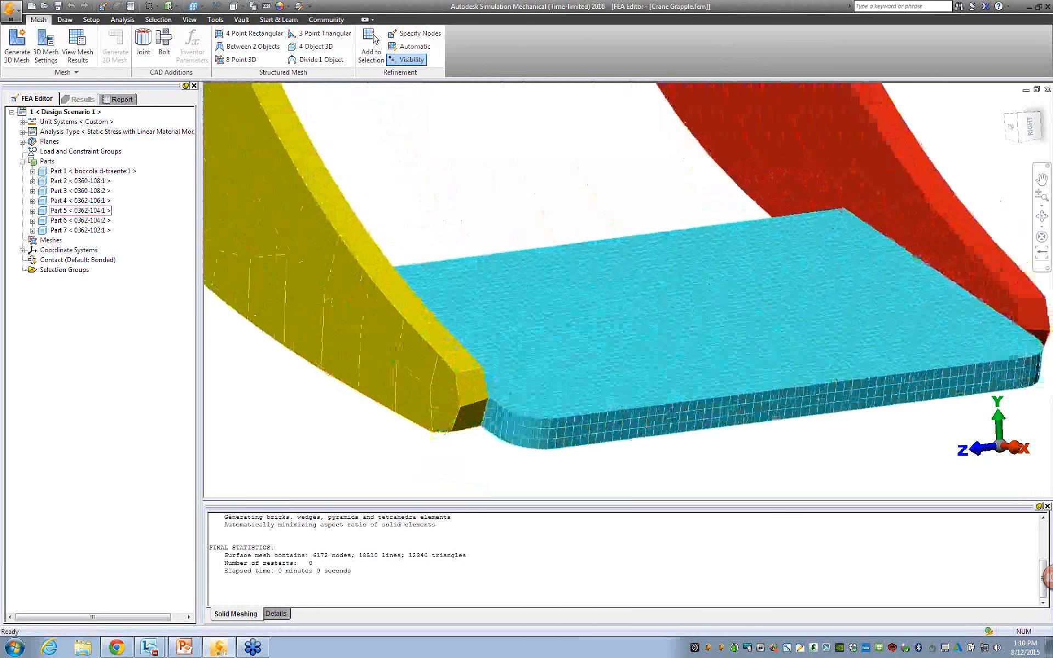
shift+middle_drag(443, 431, 388, 419)
scroll(387, 419, down, 5)
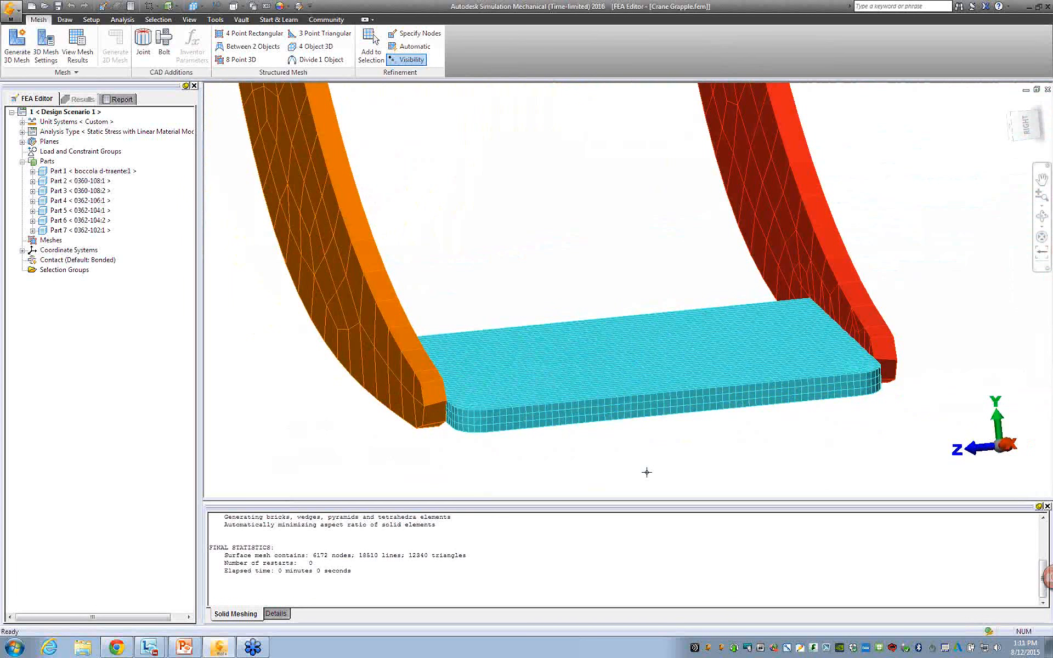
shift+middle_drag(615, 469, 650, 466)
scroll(871, 389, up, 2)
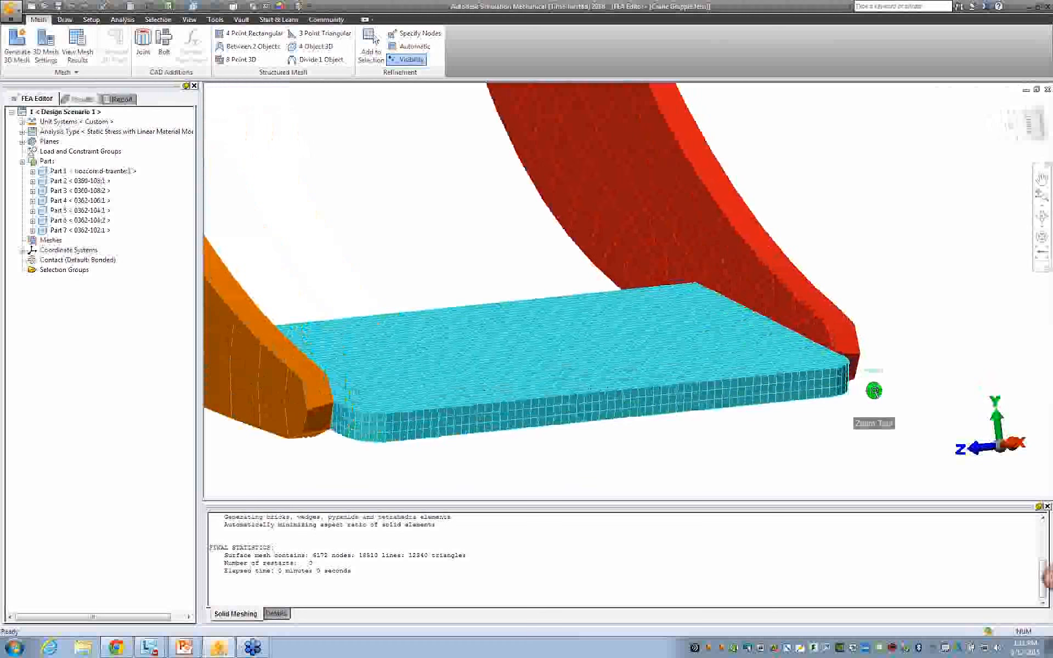
scroll(696, 423, down, 1)
scroll(695, 423, down, 1)
scroll(620, 438, down, 1)
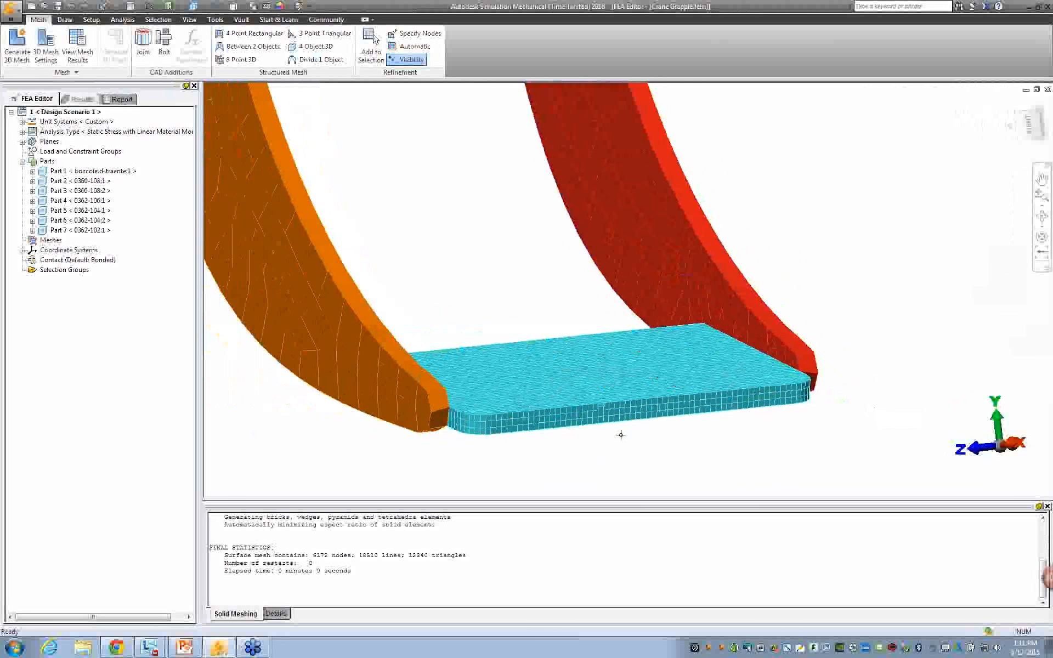
scroll(621, 440, down, 1)
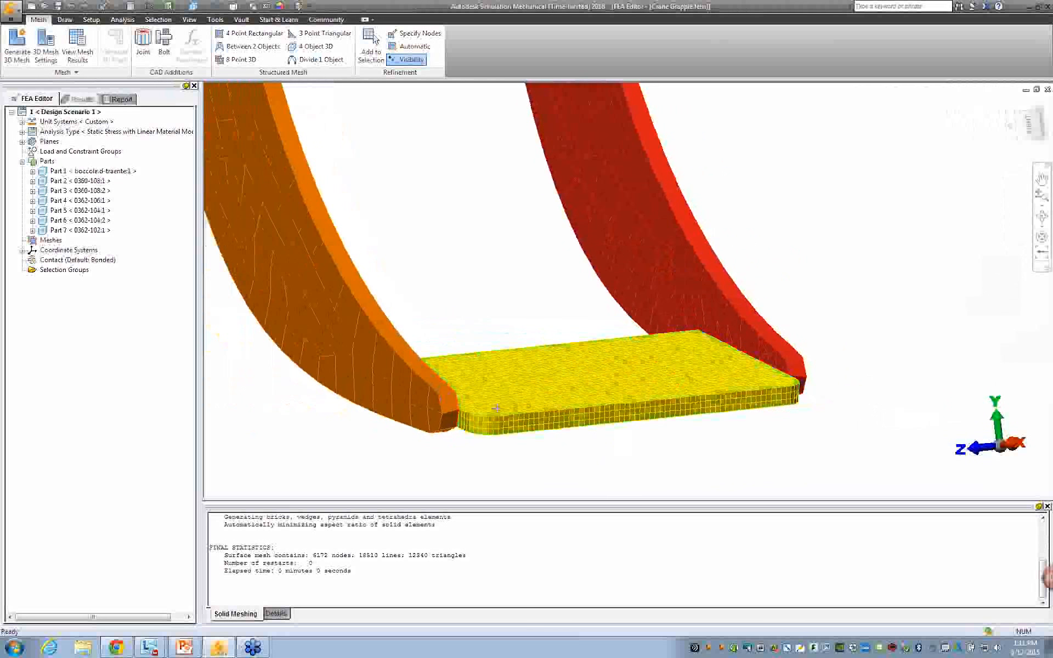
Set smart bonded/welded contact to Fine bonded to coarse mesh in the analysis parameters.
click(92, 20)
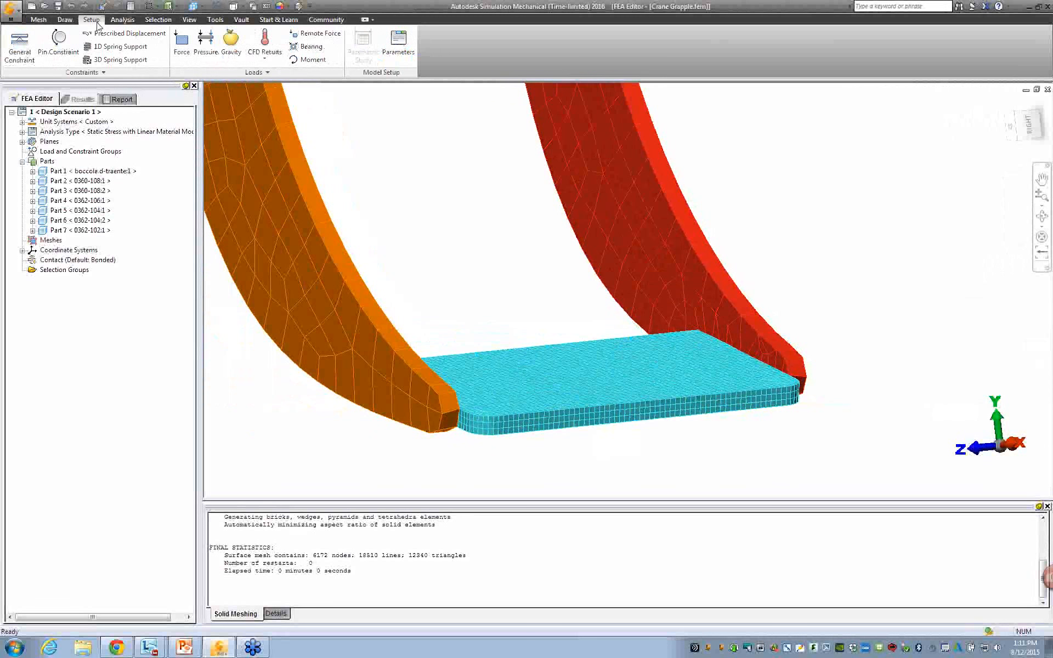
click(413, 55)
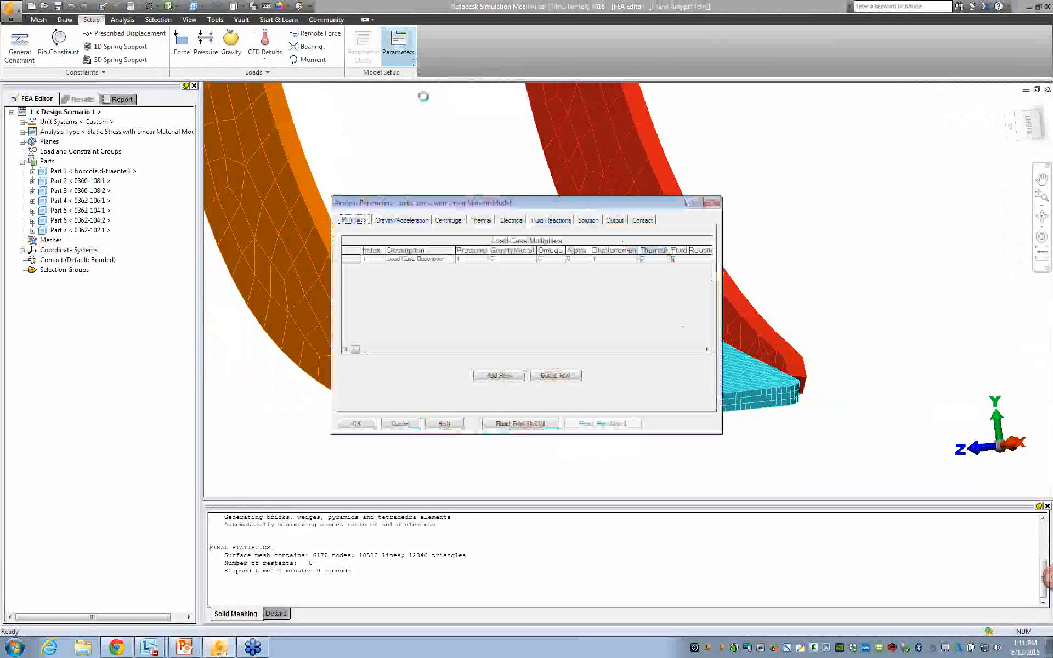
click(647, 222)
click(540, 353)
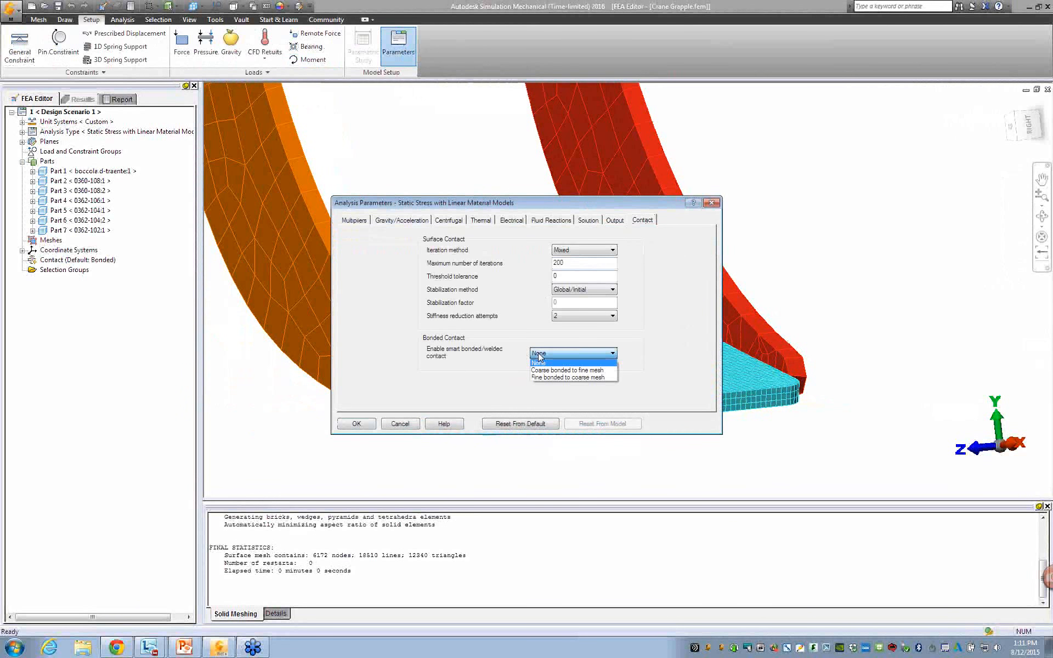
click(549, 378)
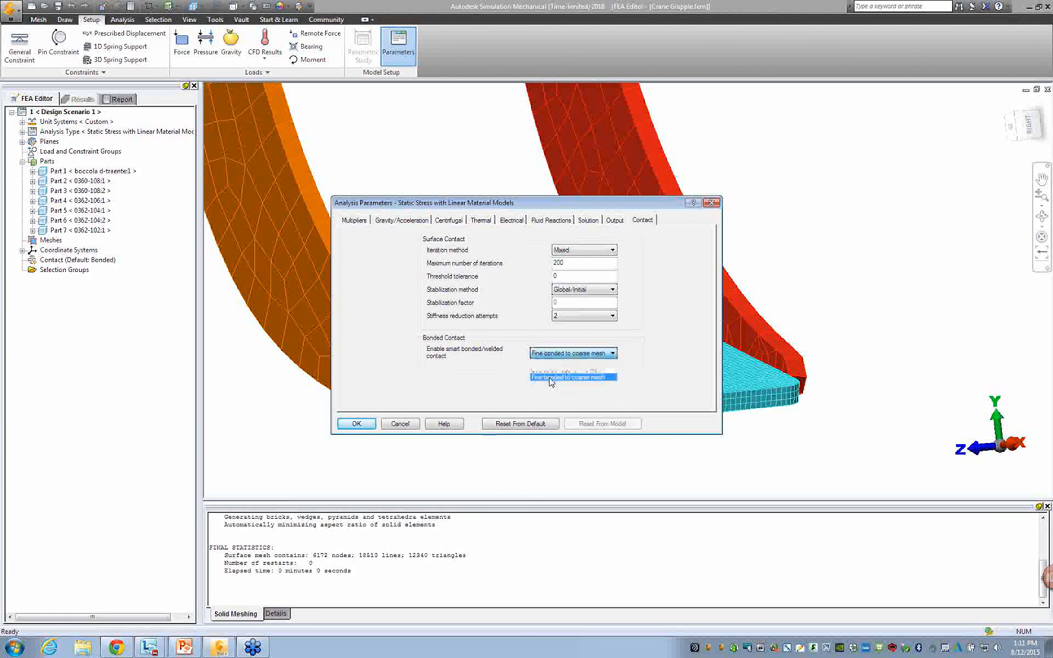
click(362, 427)
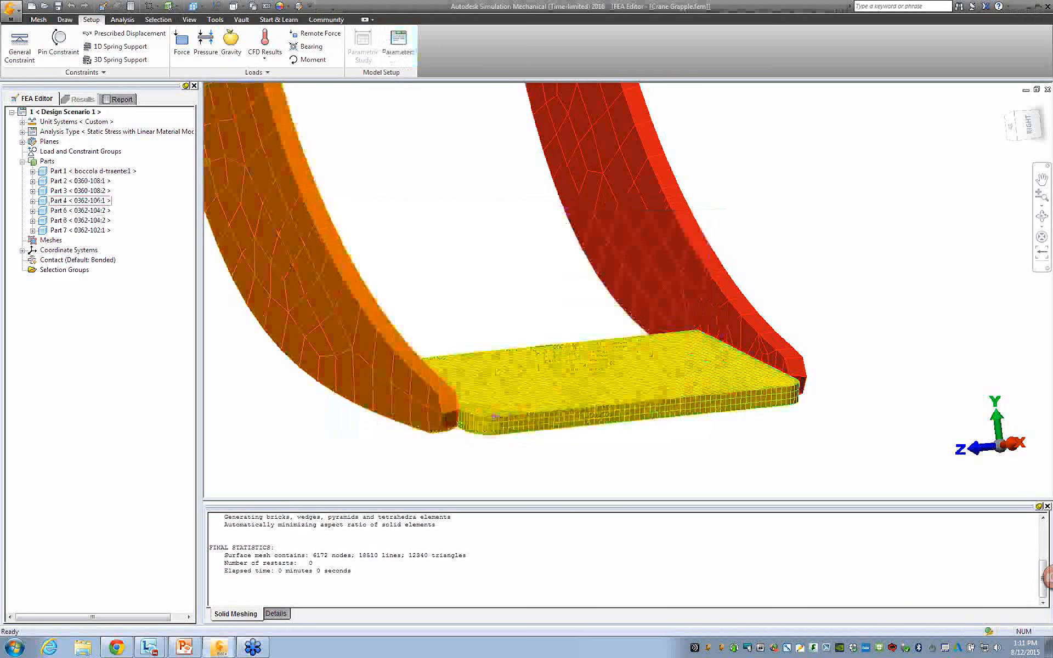
click(500, 404)
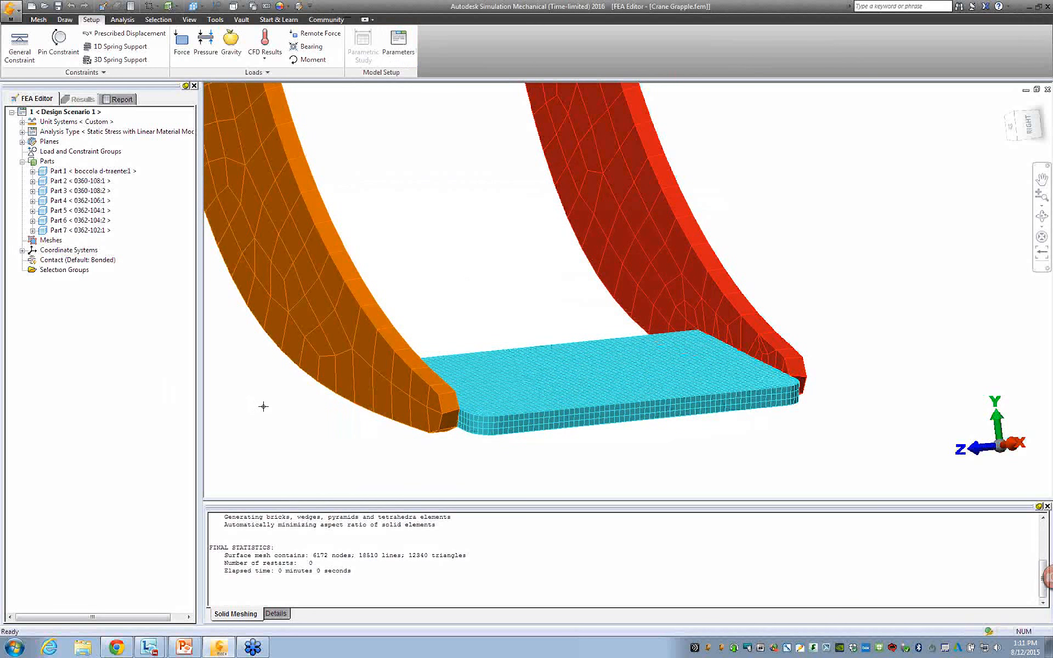
scroll(269, 406, down, 5)
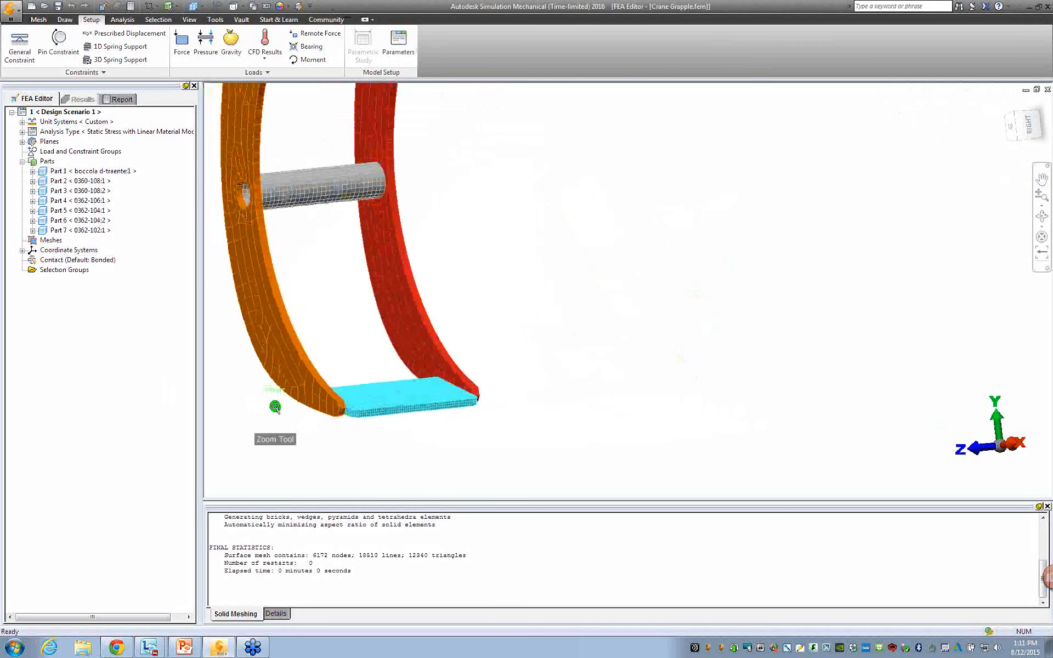
click(122, 20)
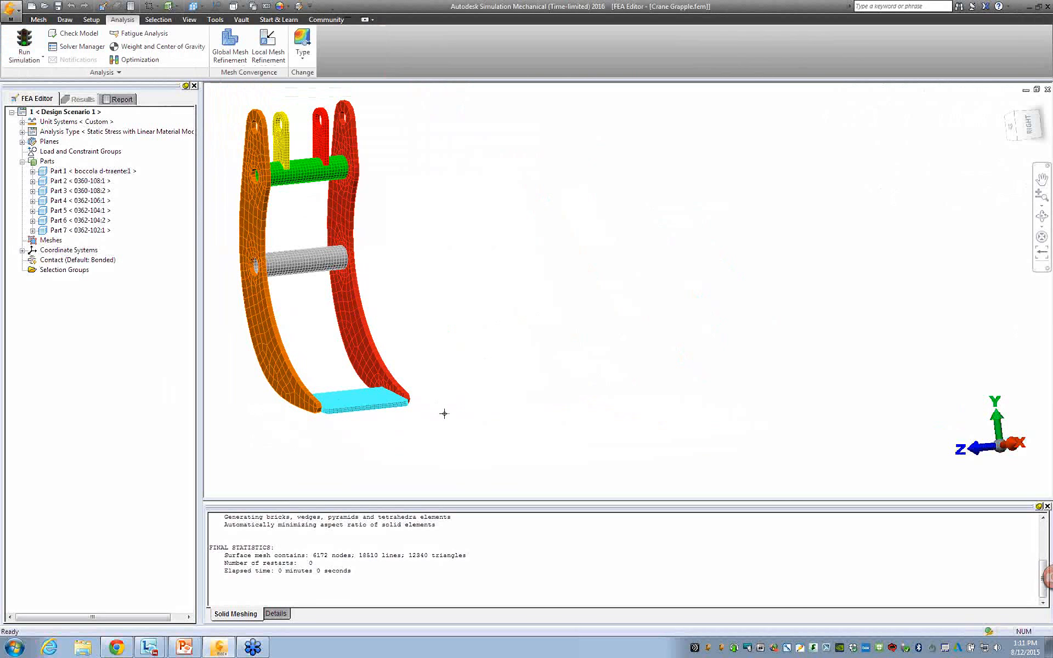
middle_drag(425, 416, 557, 399)
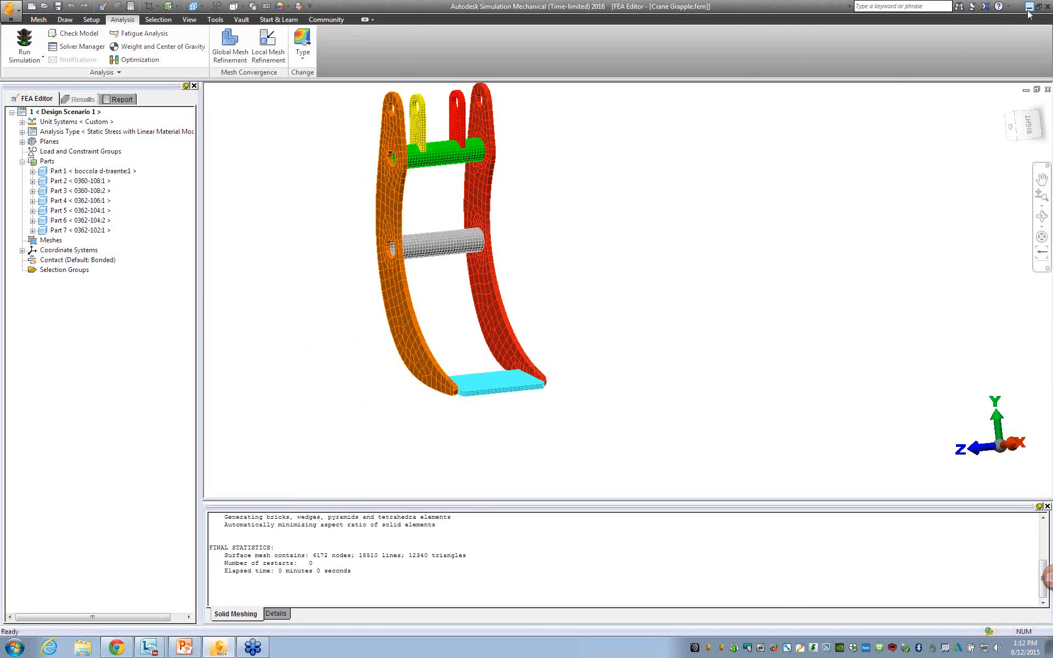
Switch to PowerPoint, start the slide show from the current slide and advance to the Recurdyn Interoperability – Demo slide.
click(184, 647)
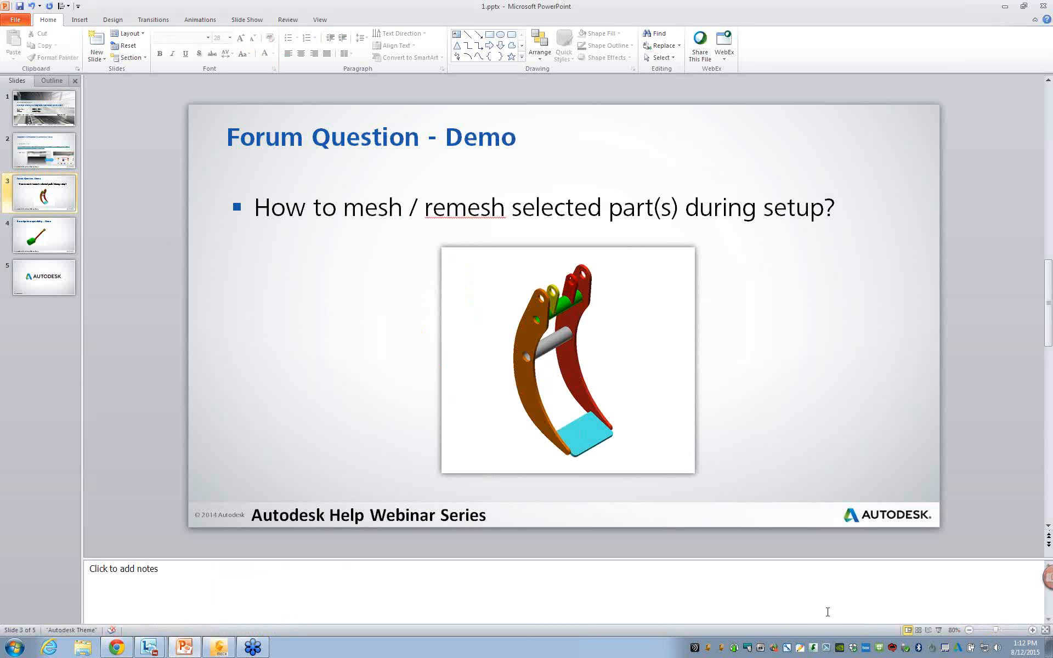
click(938, 631)
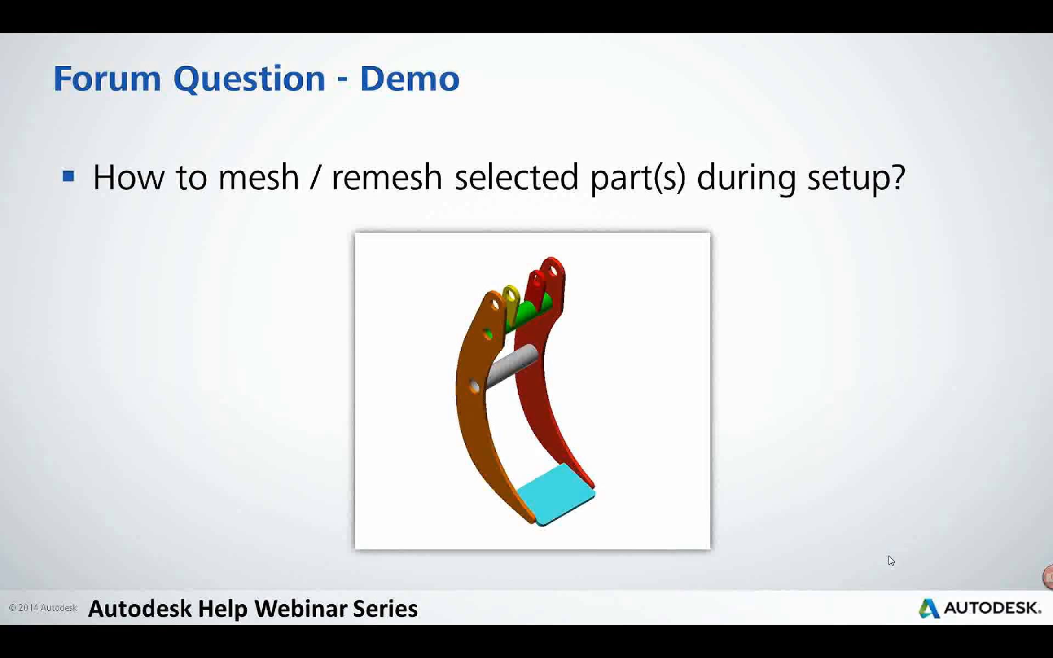
click(889, 558)
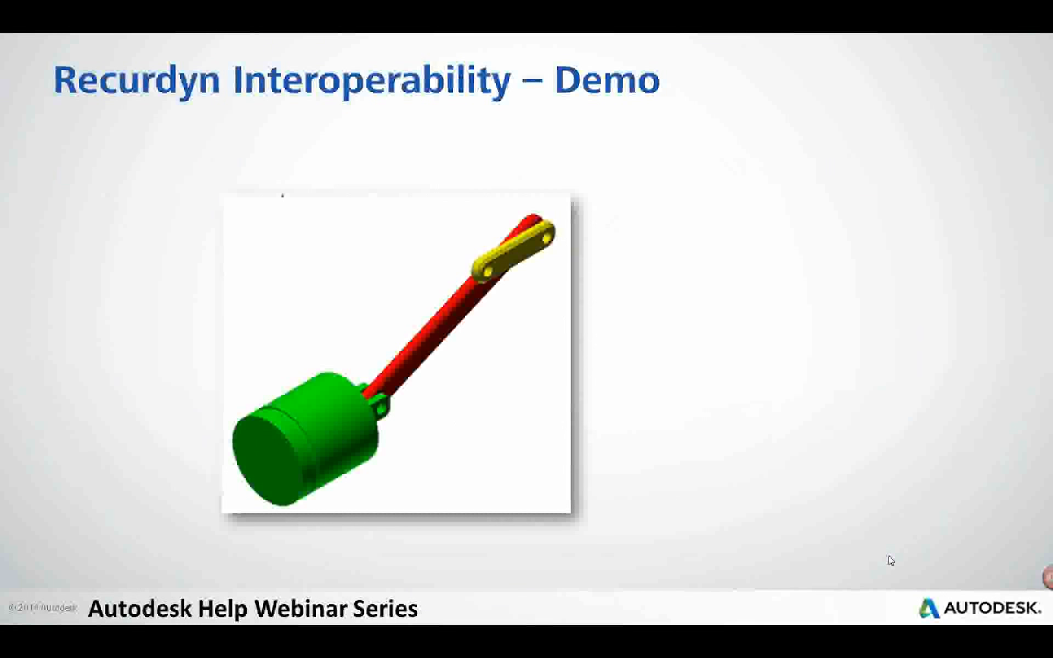
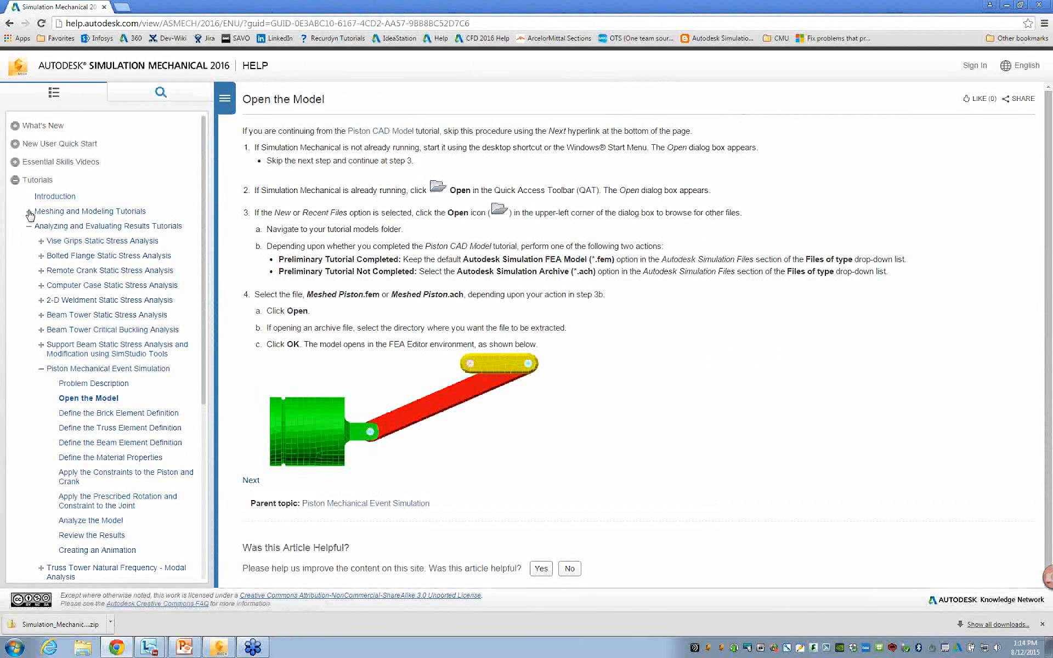
Browse the help tutorials from the Piston CAD Model page to the Piston Mechanical Event Simulation page.
click(30, 211)
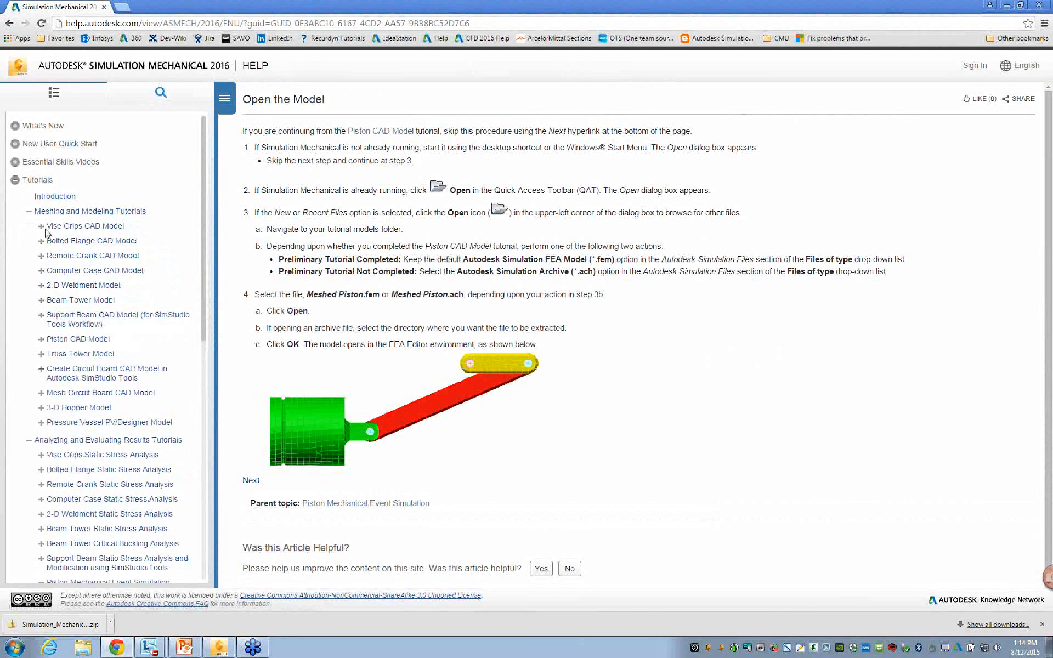
click(58, 342)
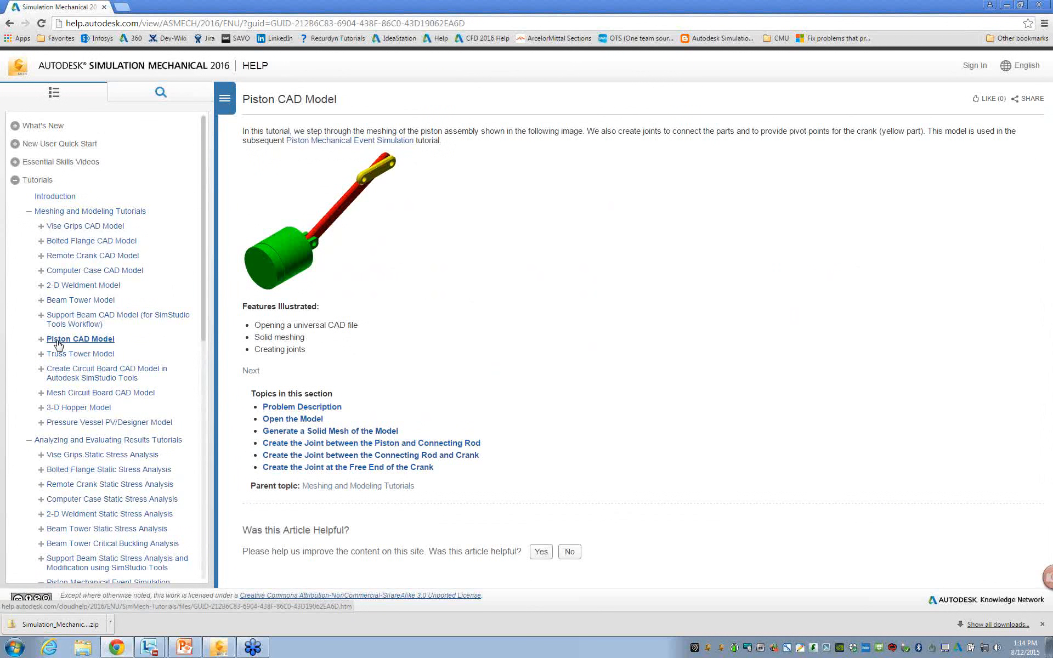
click(64, 442)
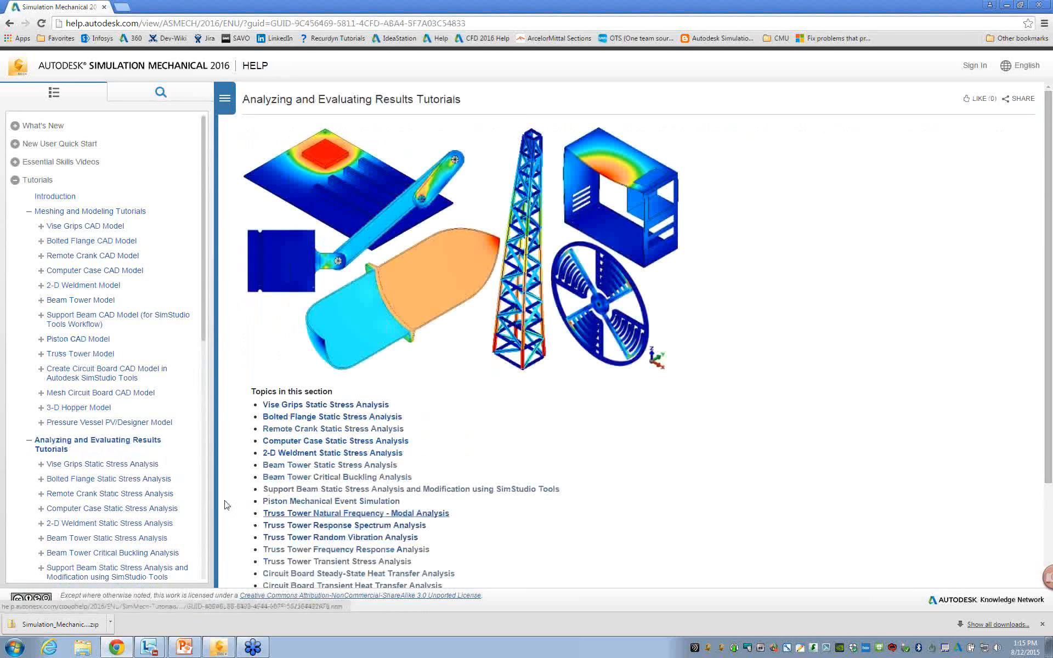
click(285, 501)
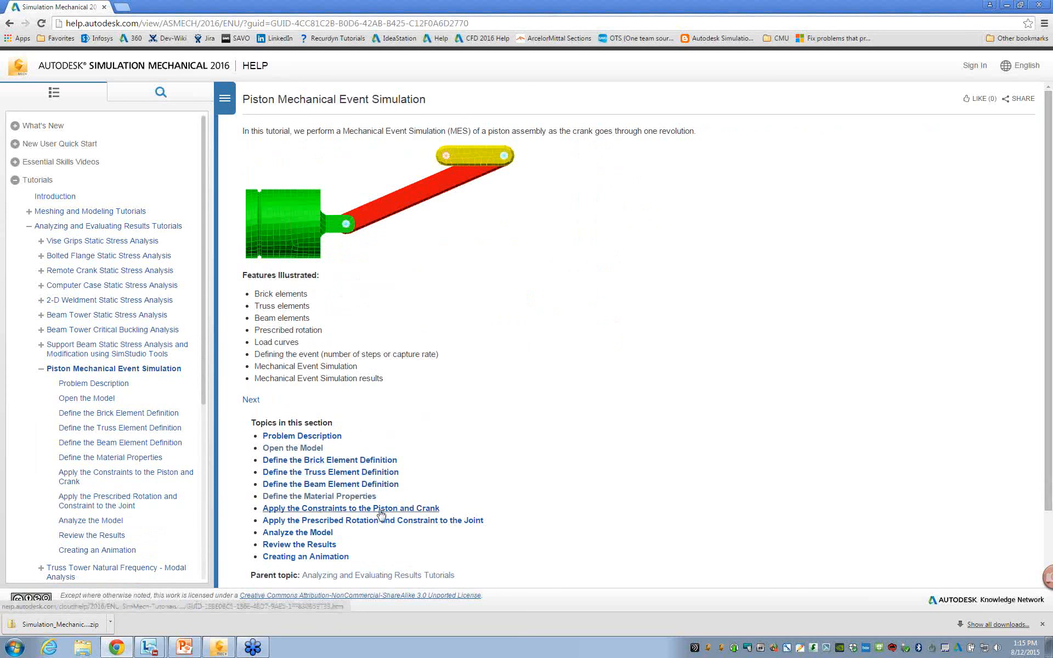
Minimize the browser and the slide deck to switch back to Simulation Mechanical.
click(1008, 5)
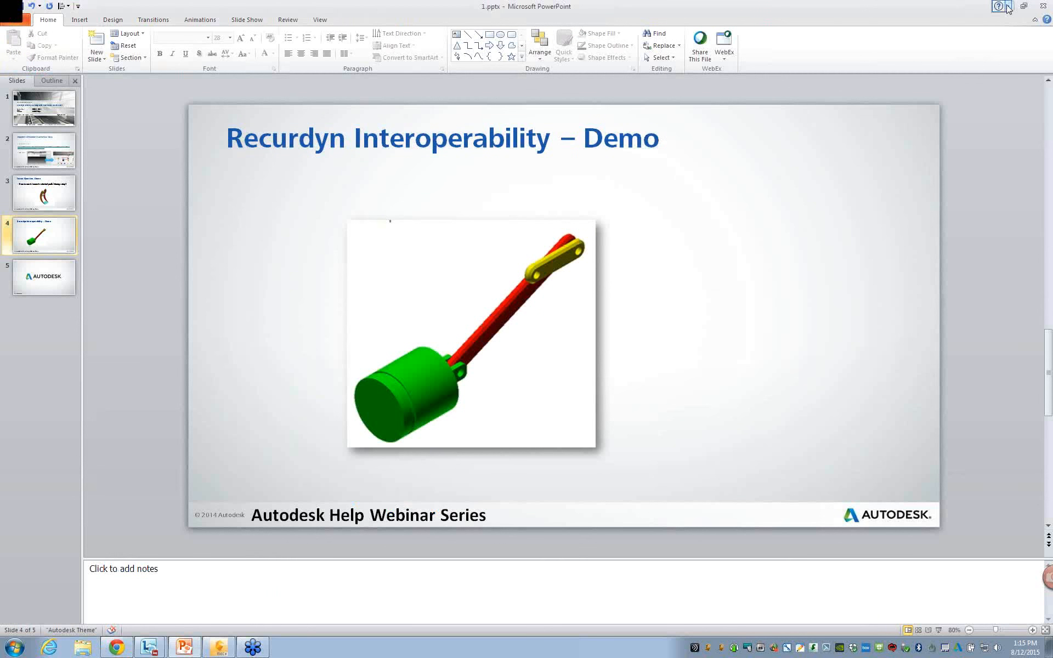
click(1008, 6)
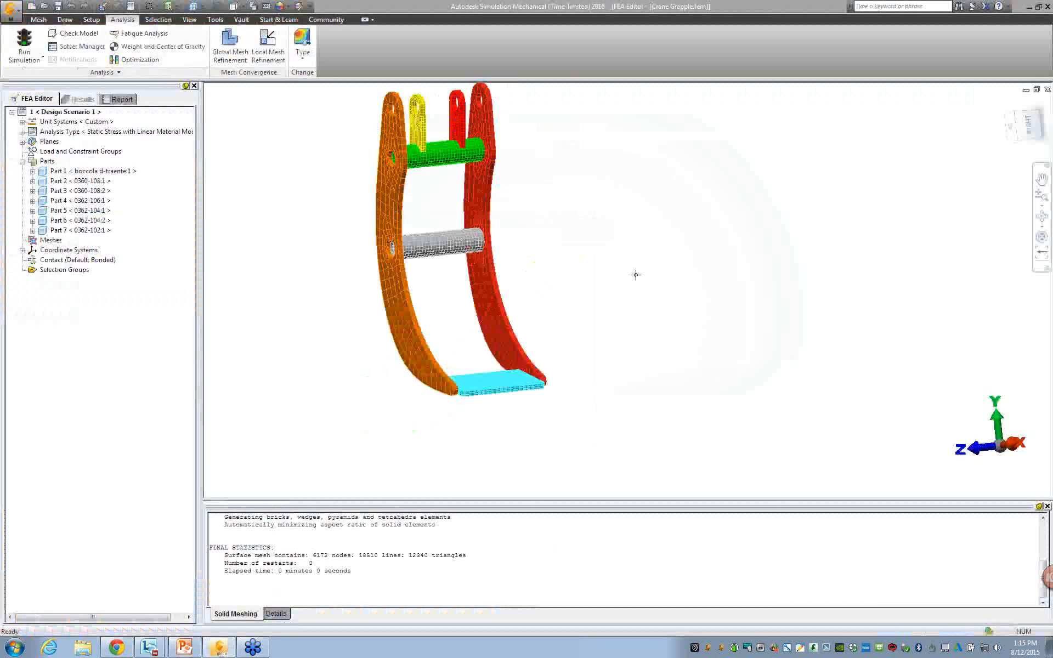
click(44, 6)
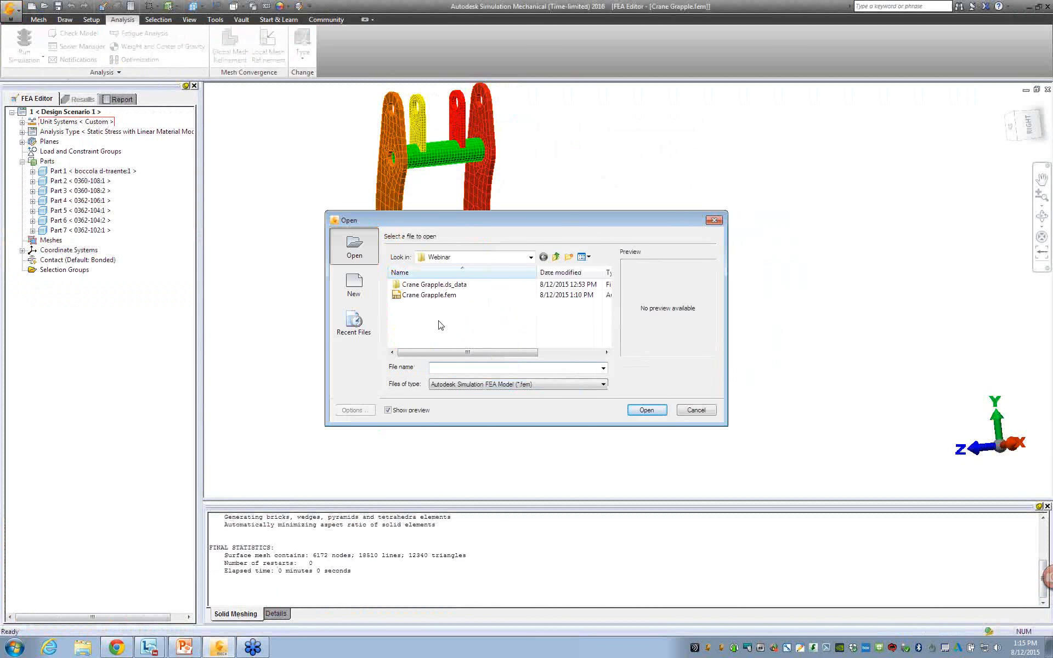
click(557, 257)
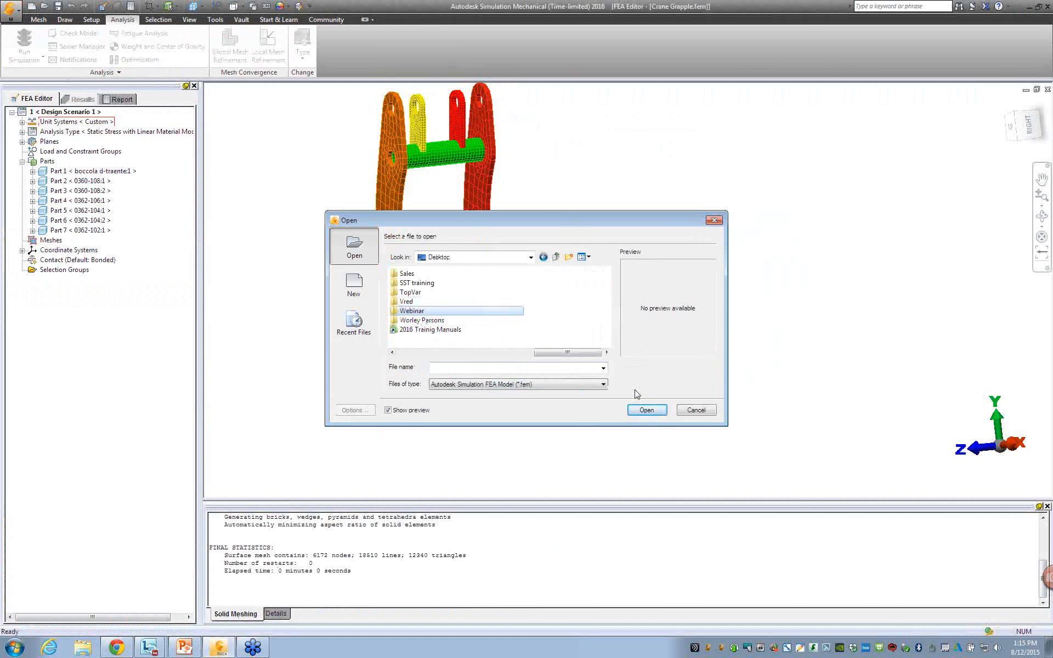
click(694, 410)
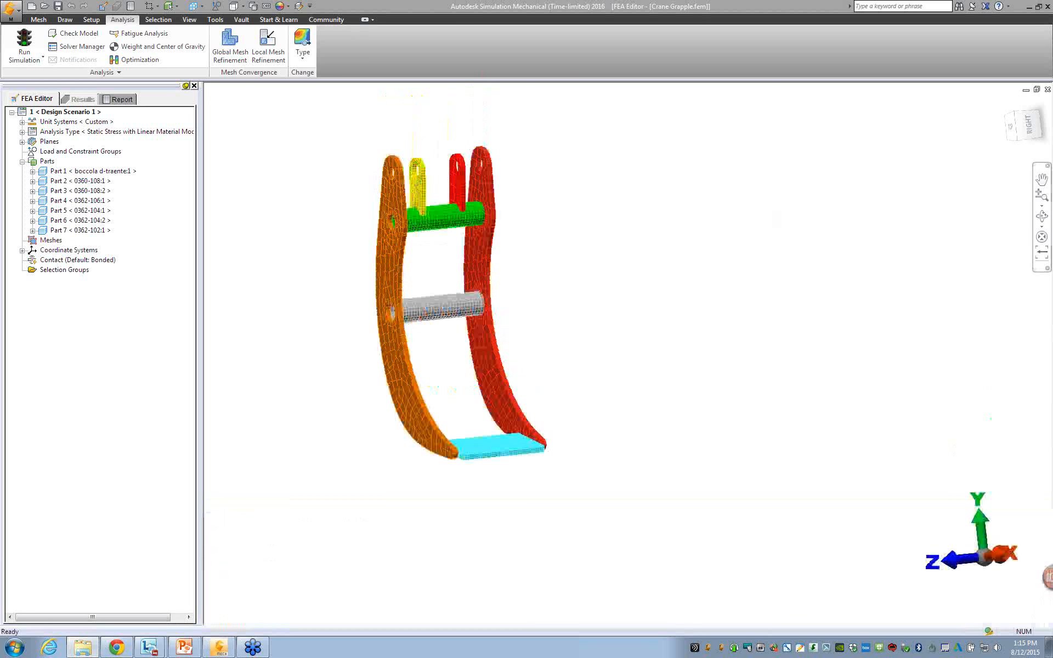
Open the archive Meshed Piston.ach and restore it into the Tutorials folder.
click(570, 344)
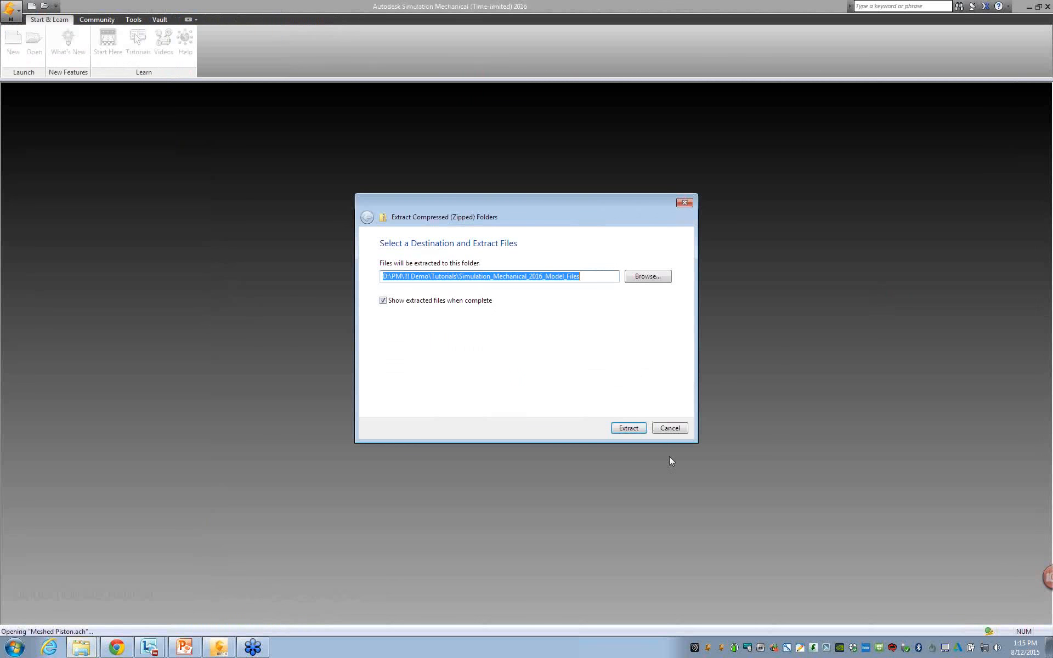
click(628, 429)
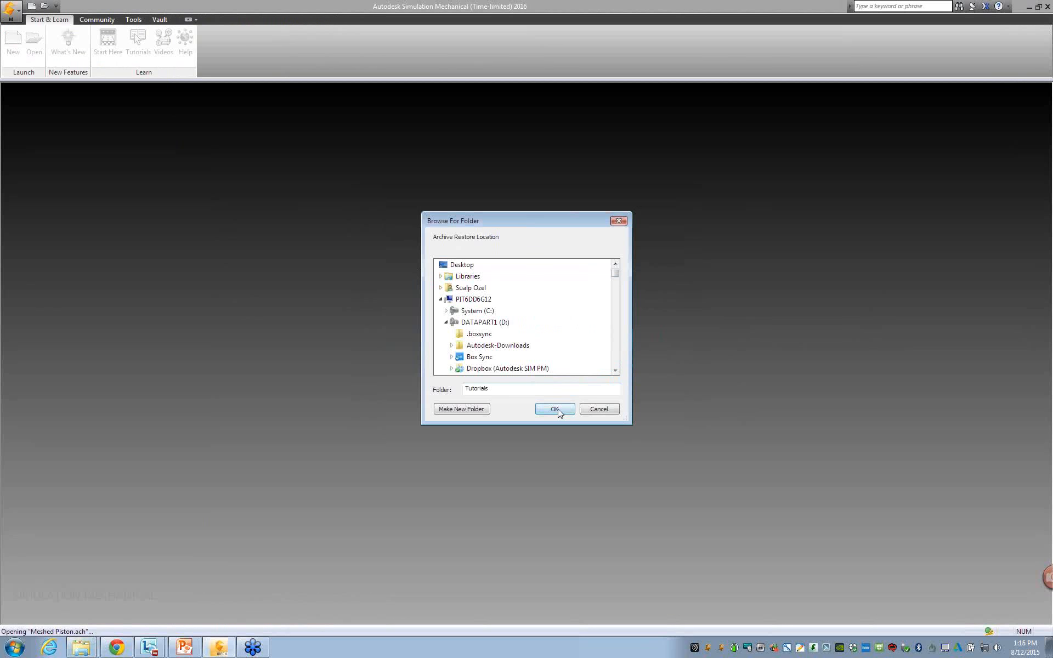
click(559, 410)
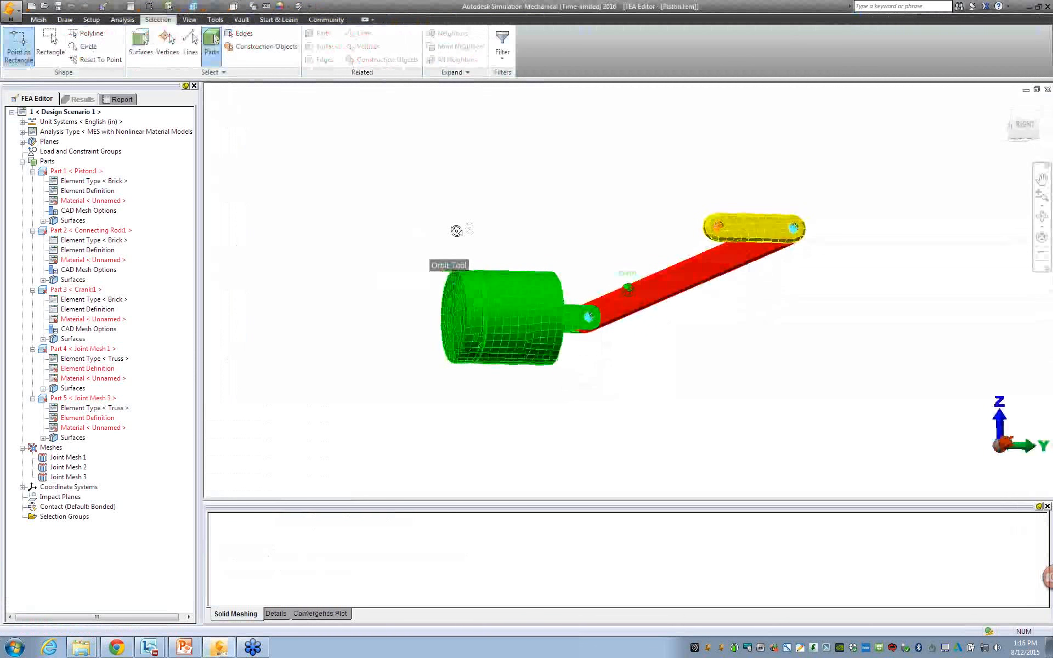
Examine the meshed piston assembly from the side and from above, including where the connecting rod enters the piston fork.
drag(456, 231, 493, 286)
click(505, 289)
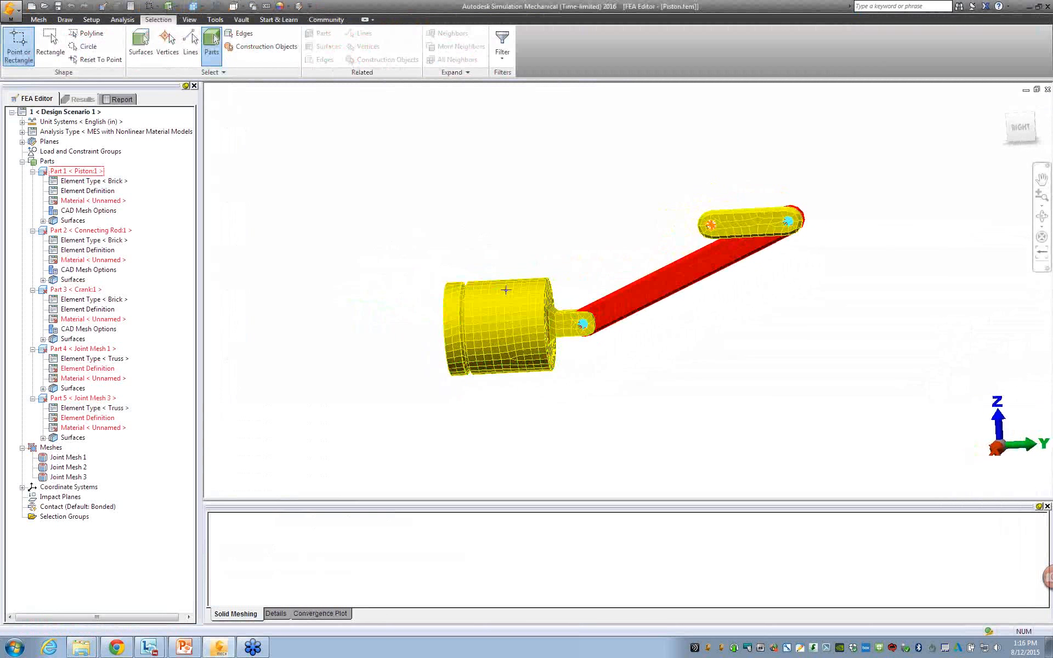
click(426, 278)
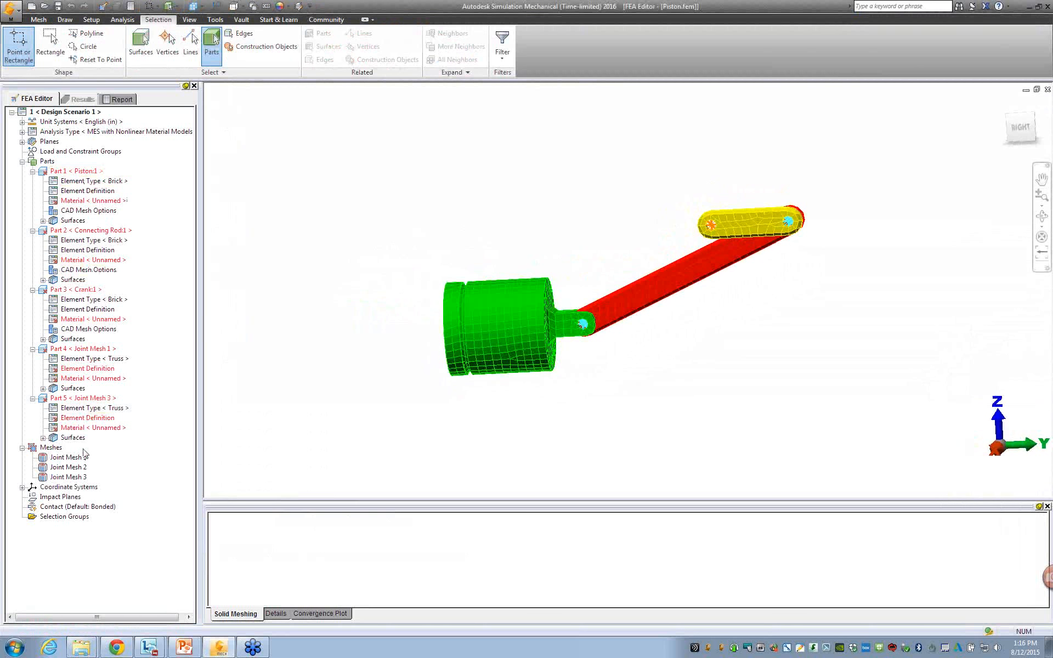
scroll(518, 380, down, 2)
scroll(572, 343, up, 3)
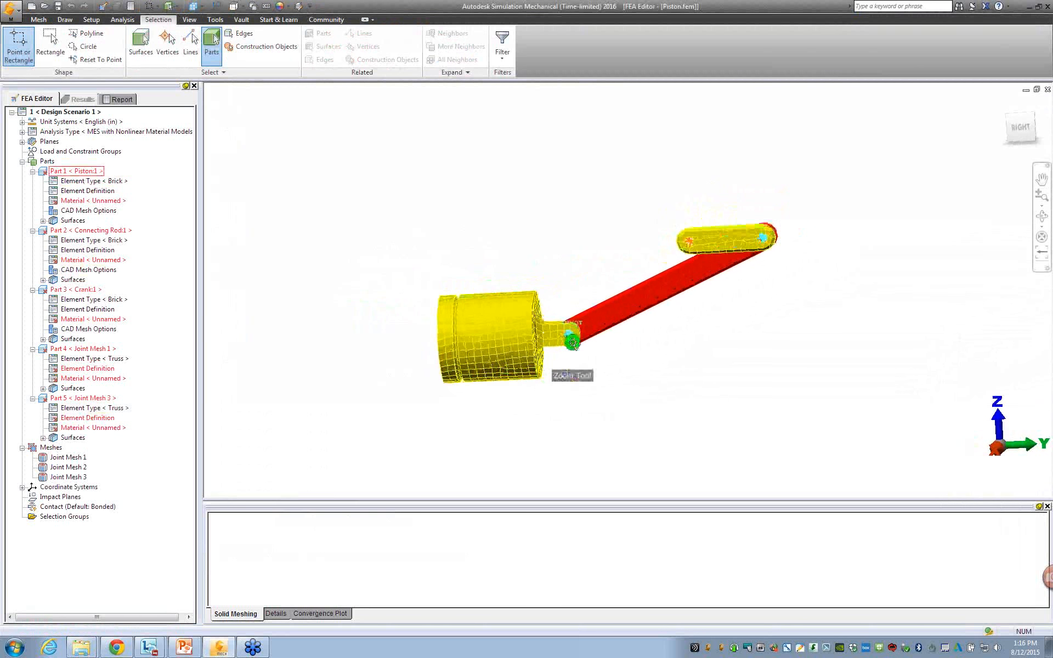
scroll(547, 366, up, 3)
middle_drag(557, 357, 395, 493)
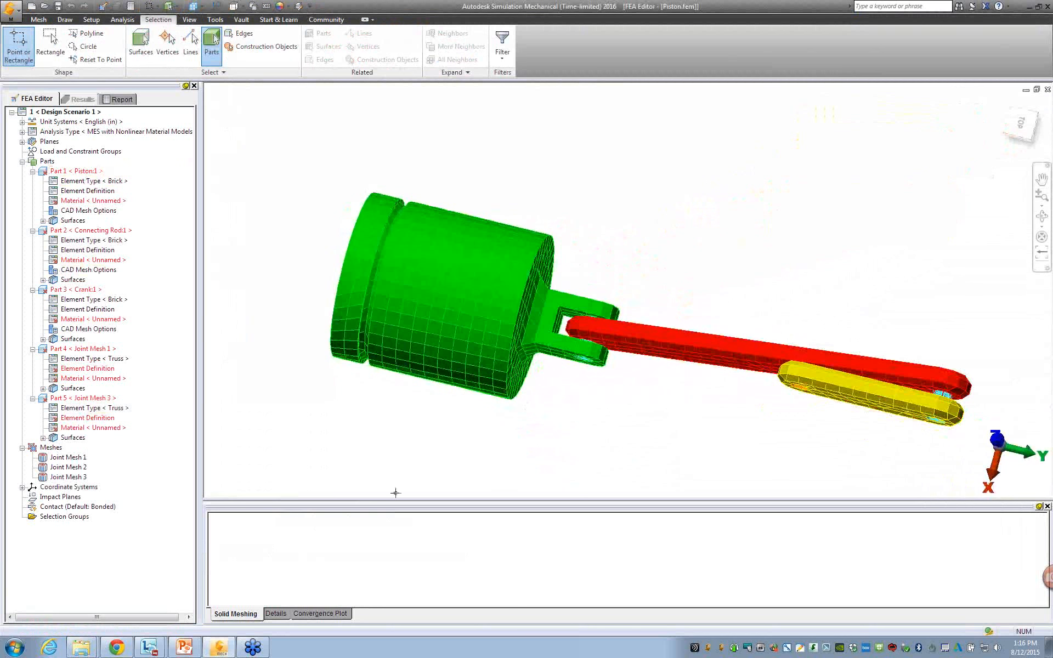
middle_drag(635, 407, 642, 348)
Highlight Joint Mesh 1, the piston, the connecting rod and the crank in turn to identify each in the model.
click(65, 457)
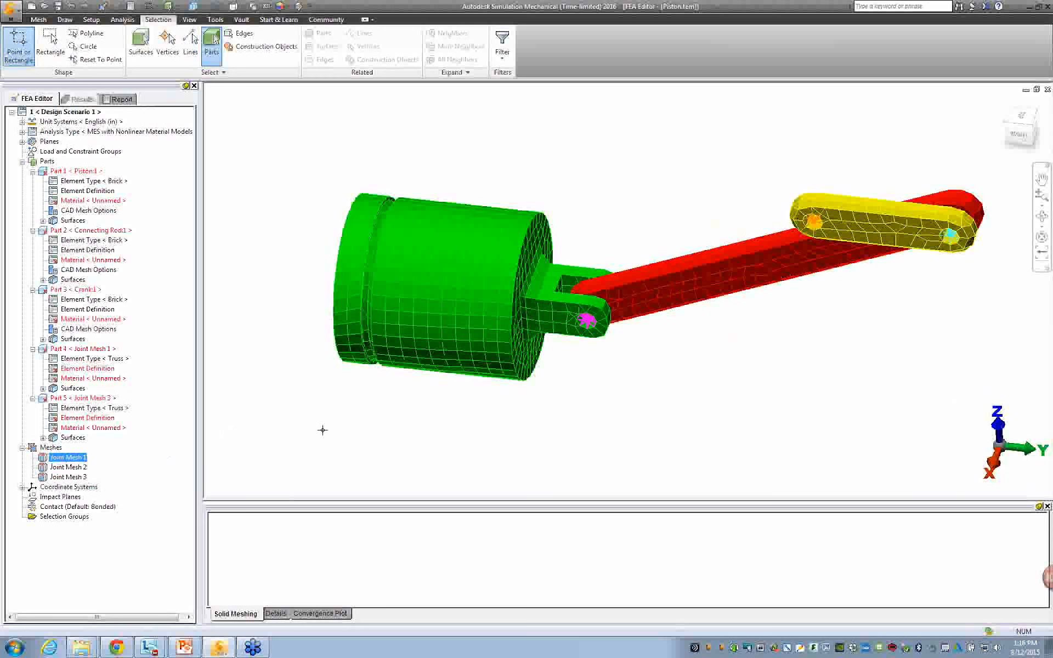
middle_drag(322, 428, 229, 344)
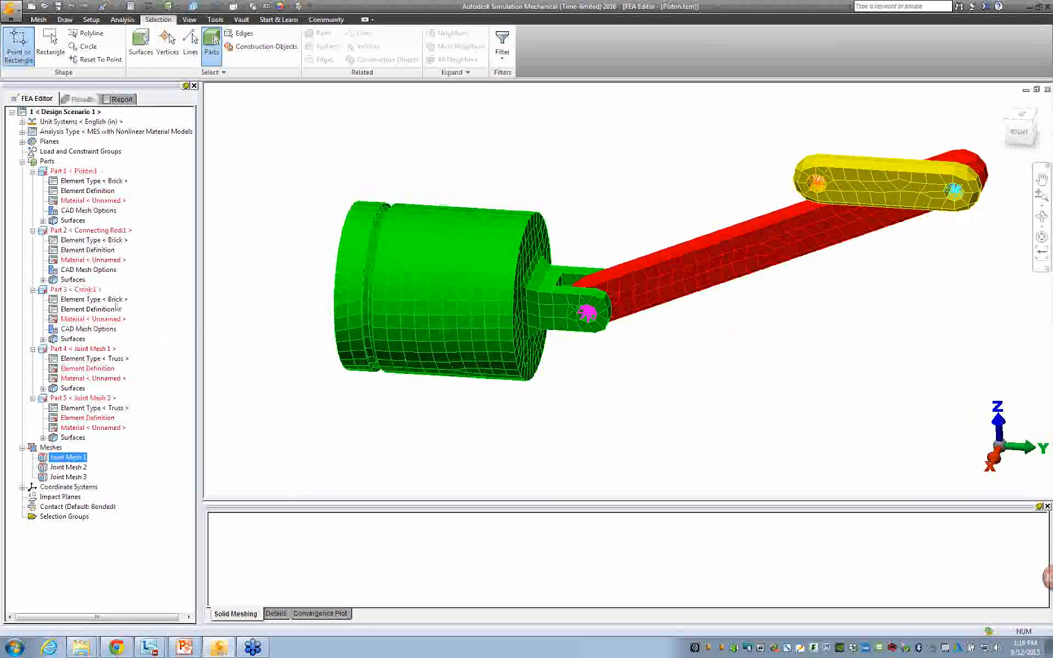
click(74, 171)
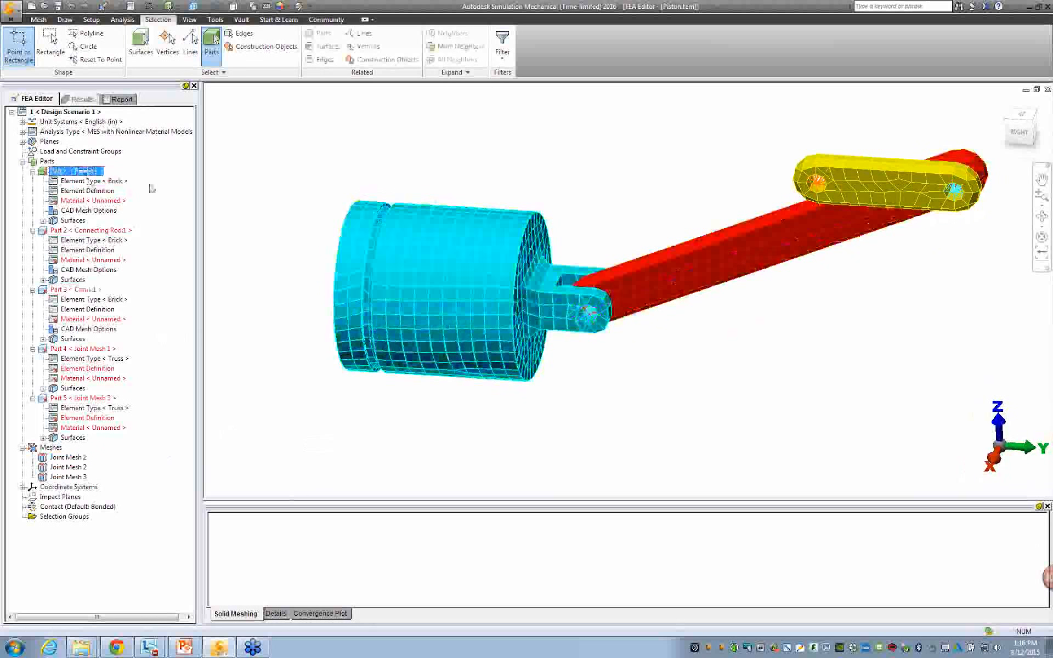
click(88, 230)
click(74, 289)
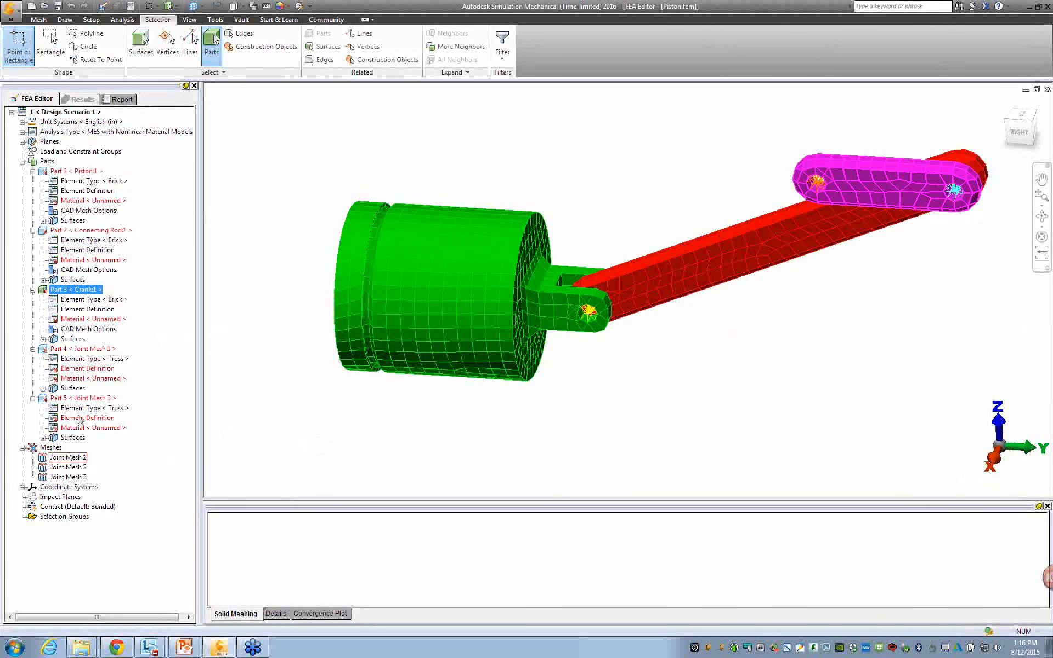
Examine the joint meshes between piston and connecting rod and between connecting rod and crank from above.
click(39, 19)
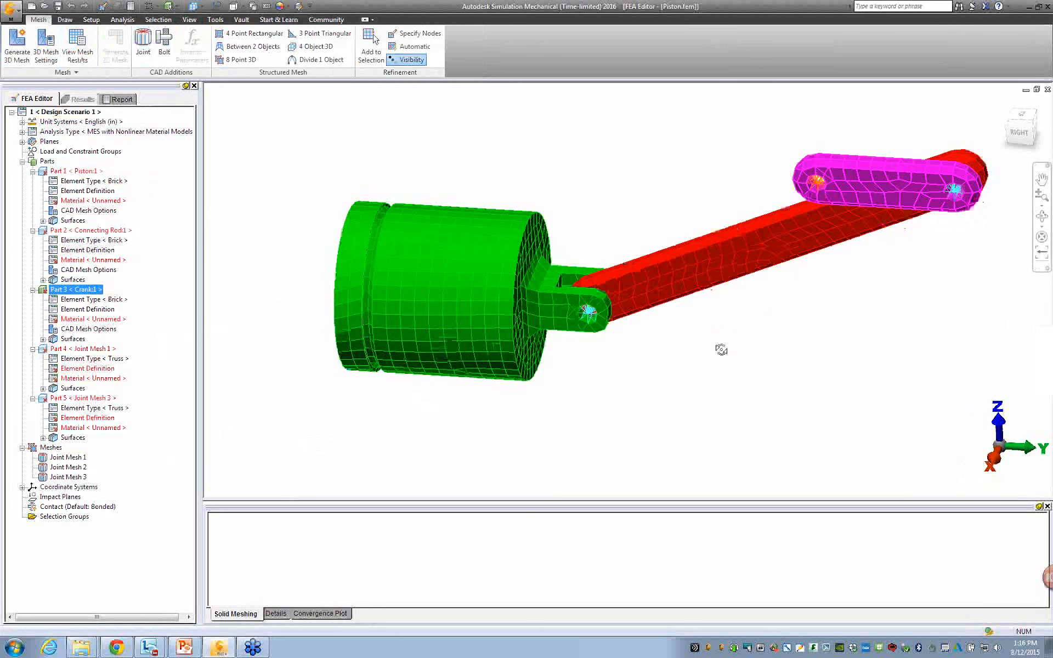
scroll(587, 285, up, 5)
scroll(585, 282, up, 5)
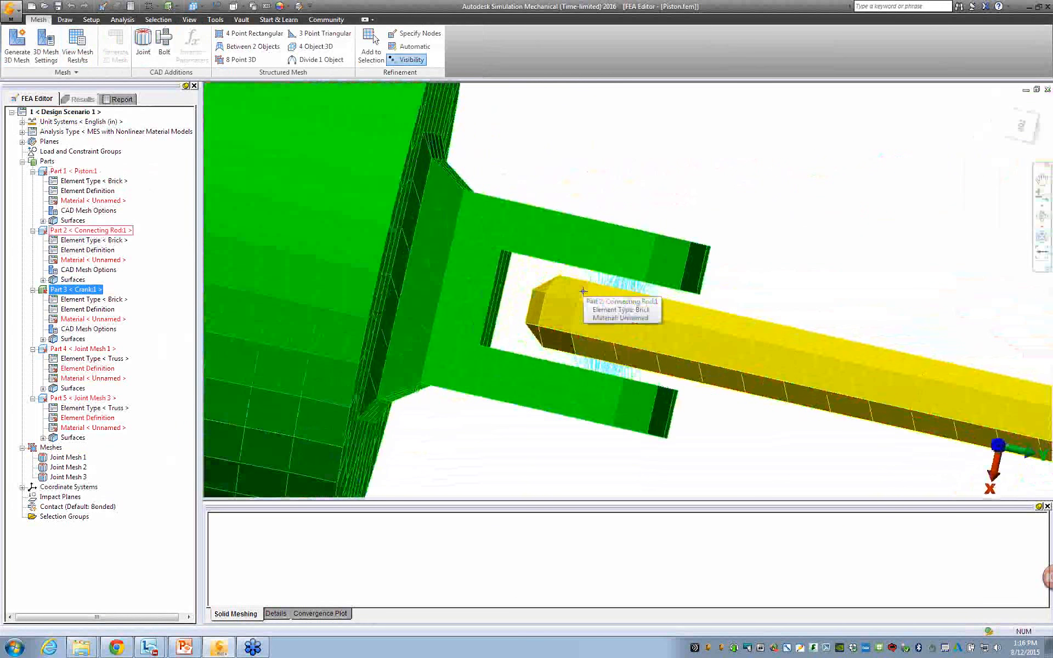
click(583, 291)
scroll(838, 286, down, 3)
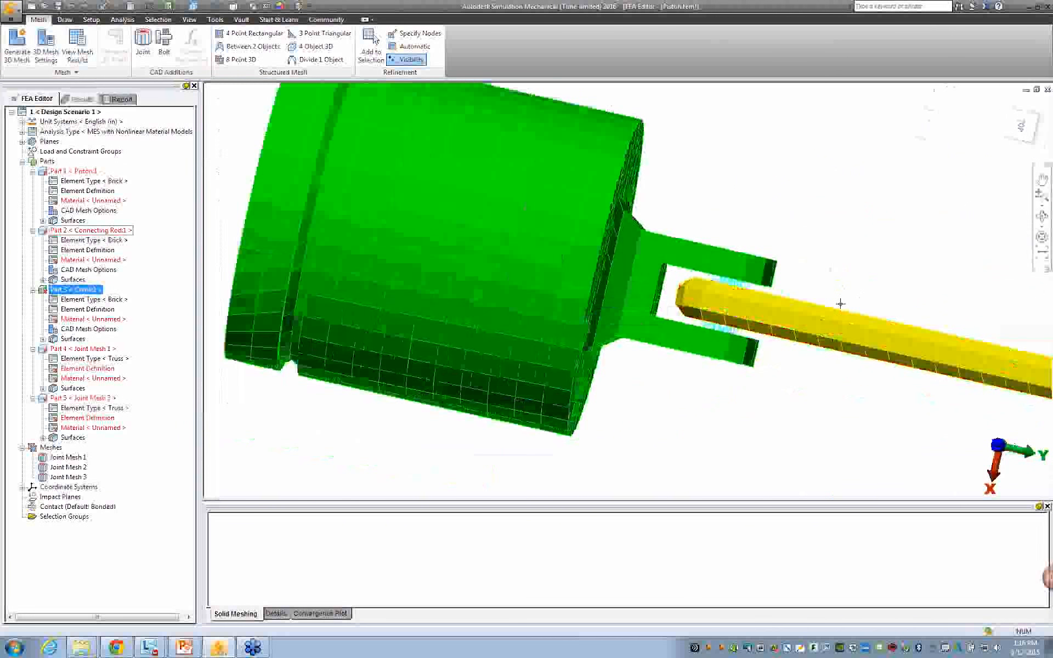
middle_drag(804, 364, 442, 265)
middle_drag(932, 396, 568, 320)
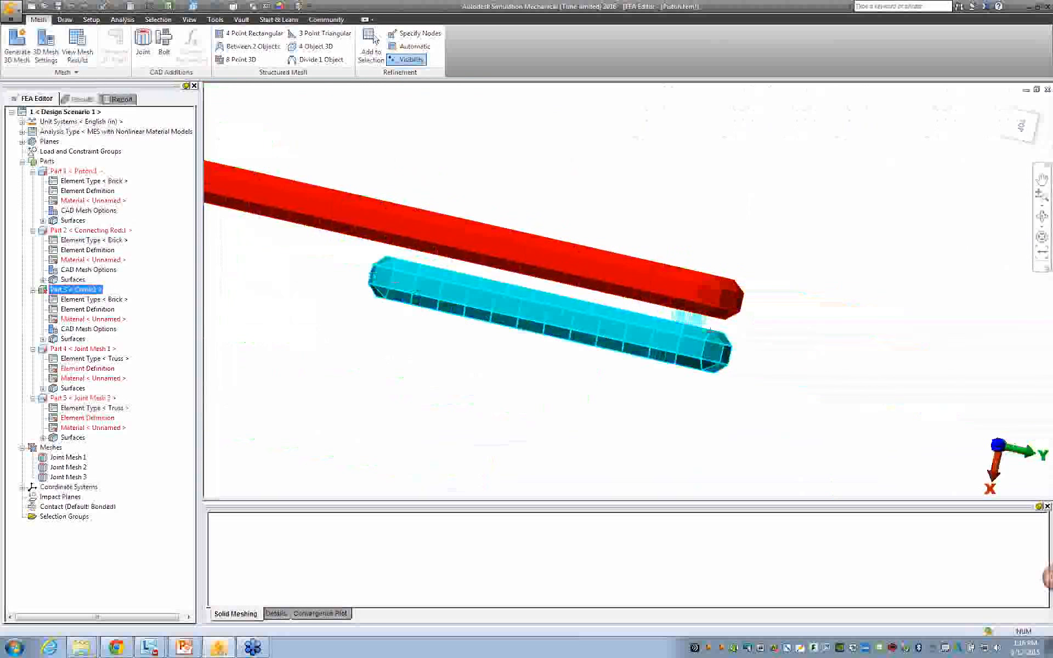
scroll(750, 334, up, 4)
mouse_move(638, 384)
shift+middle_down()
mouse_move(644, 339)
mouse_move(659, 386)
shift+middle_up()
scroll(683, 381, down, 1)
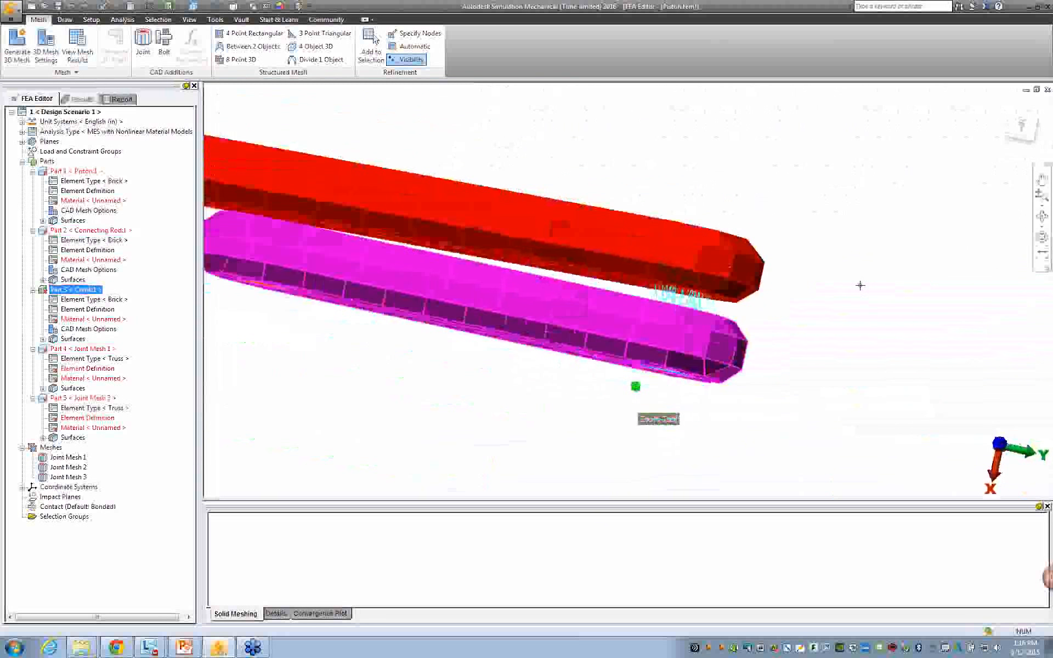
Examine the joint at the crank's free end and review the setup of Joint Mesh 3 without changing it.
click(1022, 136)
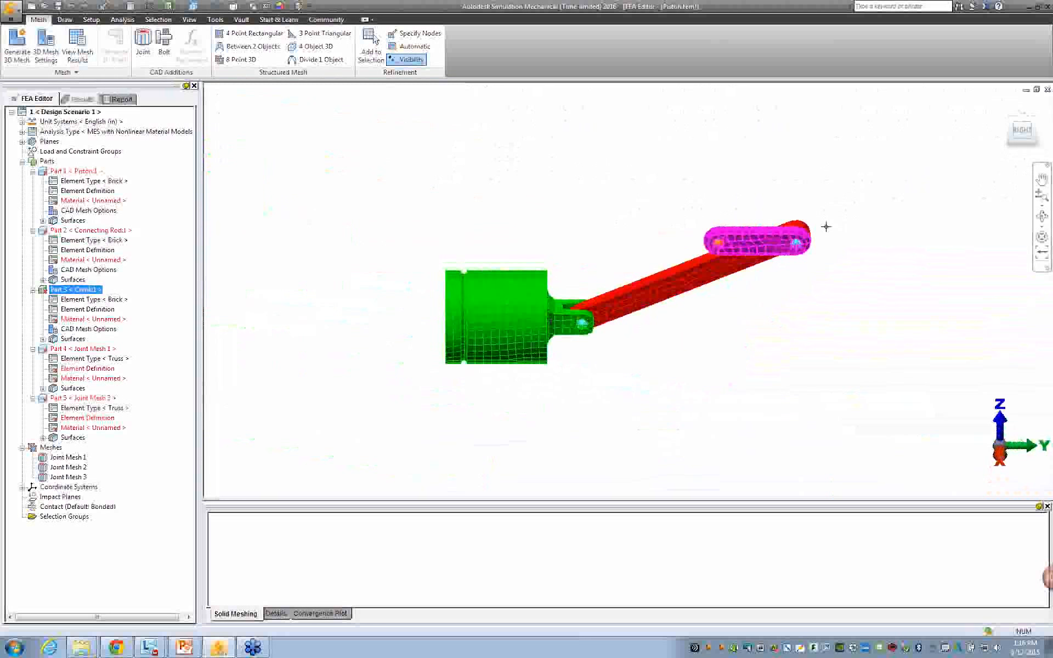
scroll(713, 215, up, 5)
scroll(746, 230, up, 2)
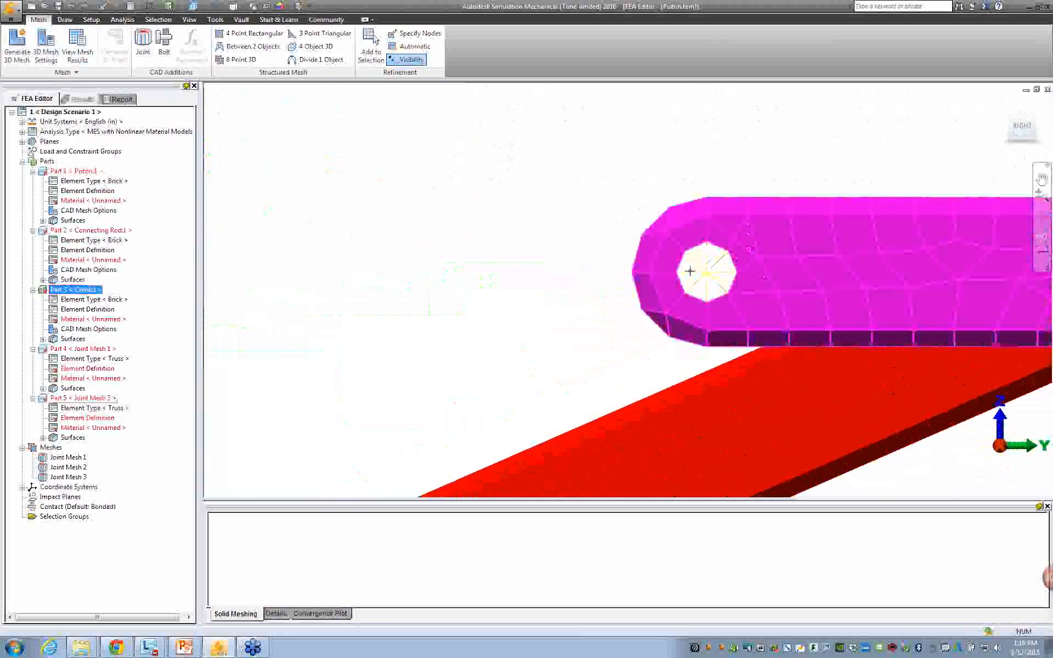
click(707, 272)
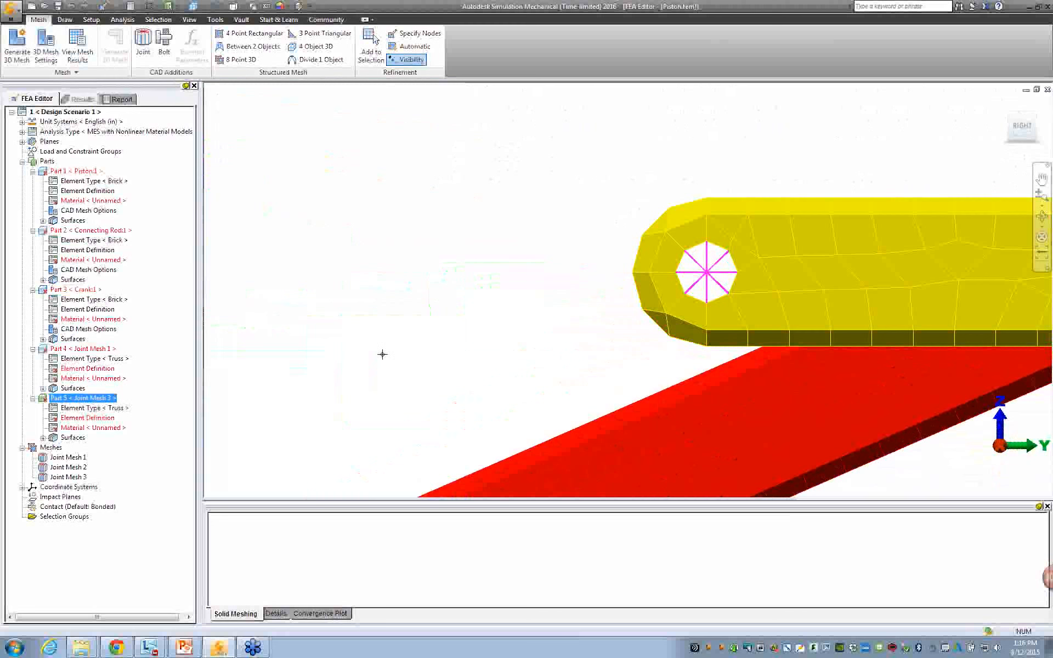
middle_drag(515, 349, 466, 329)
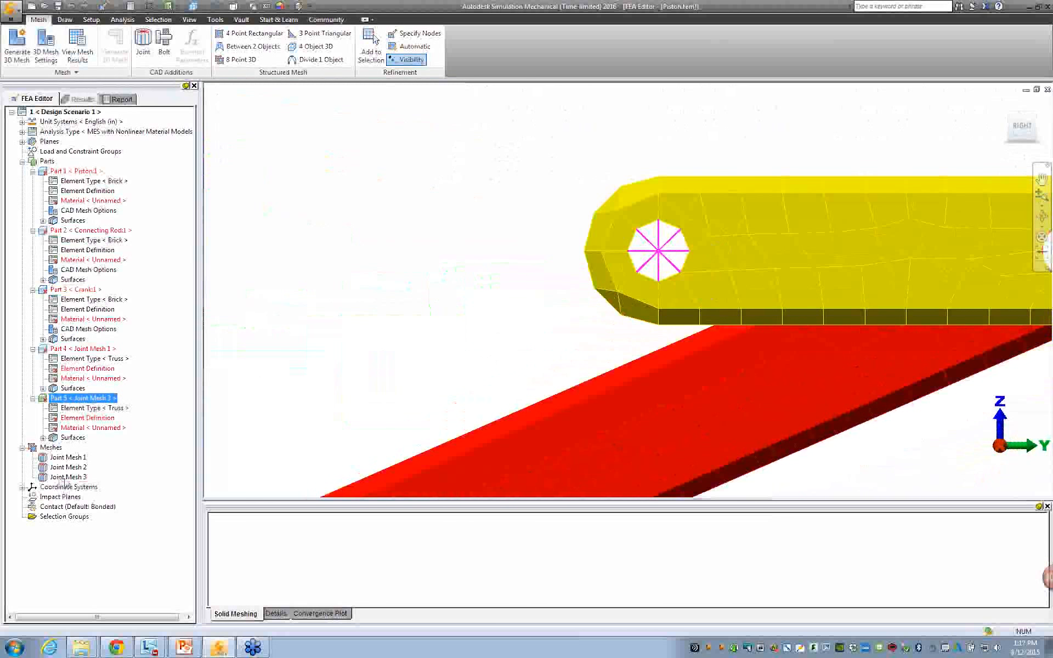
double_click(64, 477)
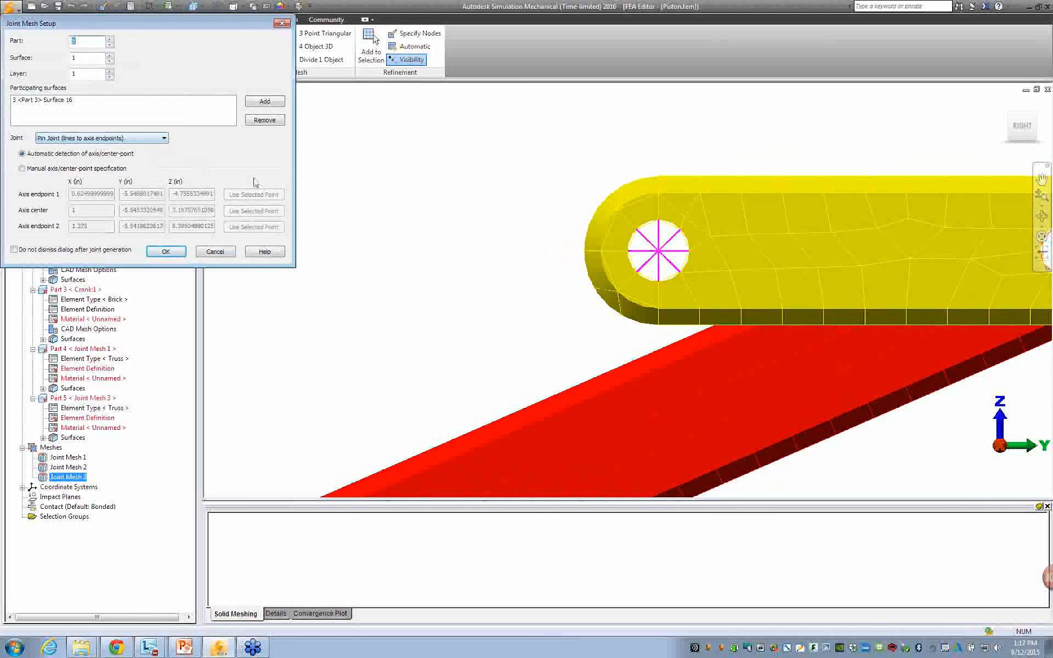
click(214, 252)
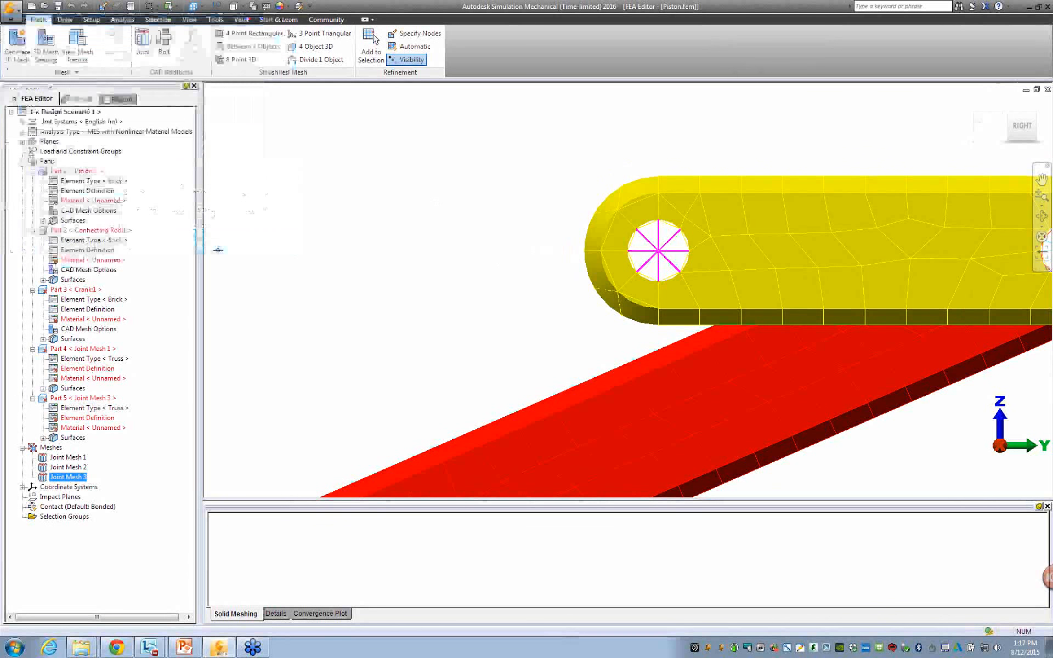
Open the archive Piston Results.ach and start extracting its files.
scroll(329, 258, down, 1)
scroll(329, 258, down, 4)
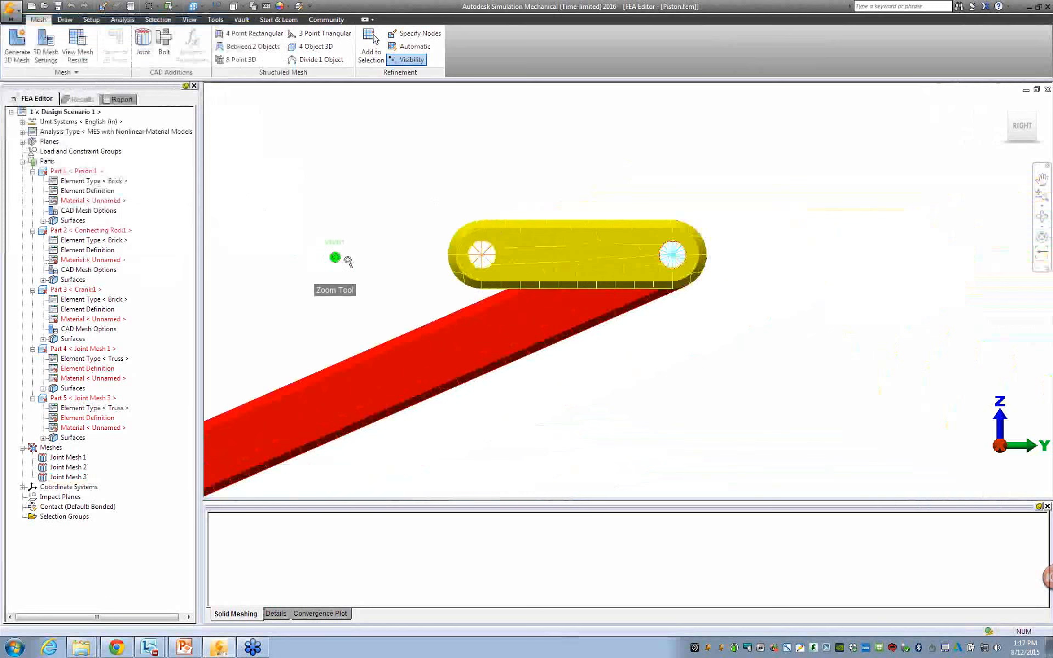
middle_drag(453, 260, 736, 178)
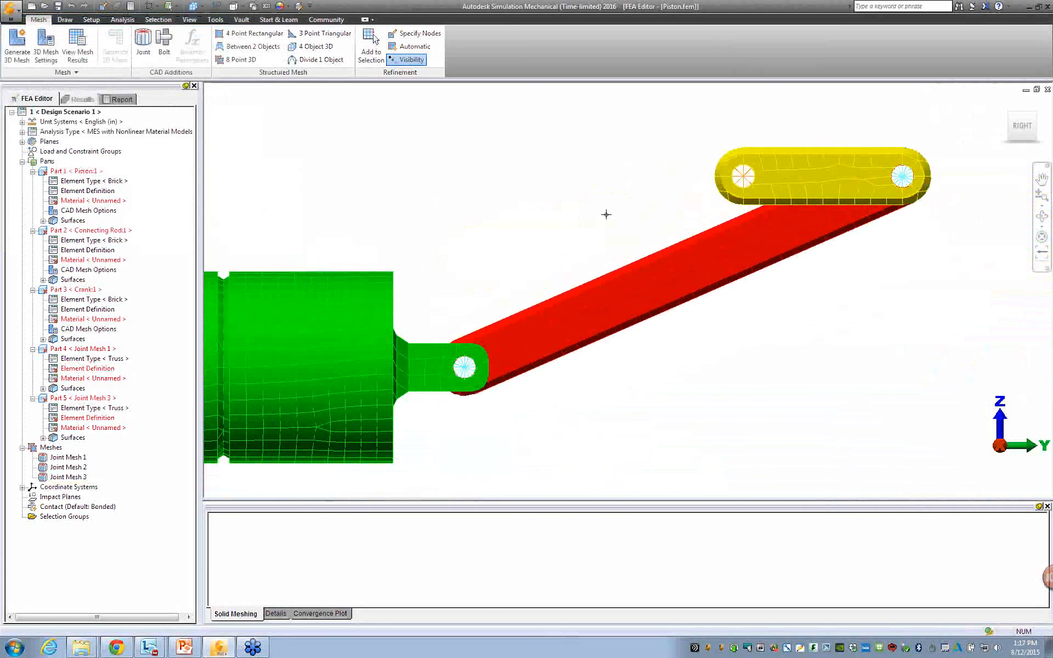
scroll(604, 216, down, 2)
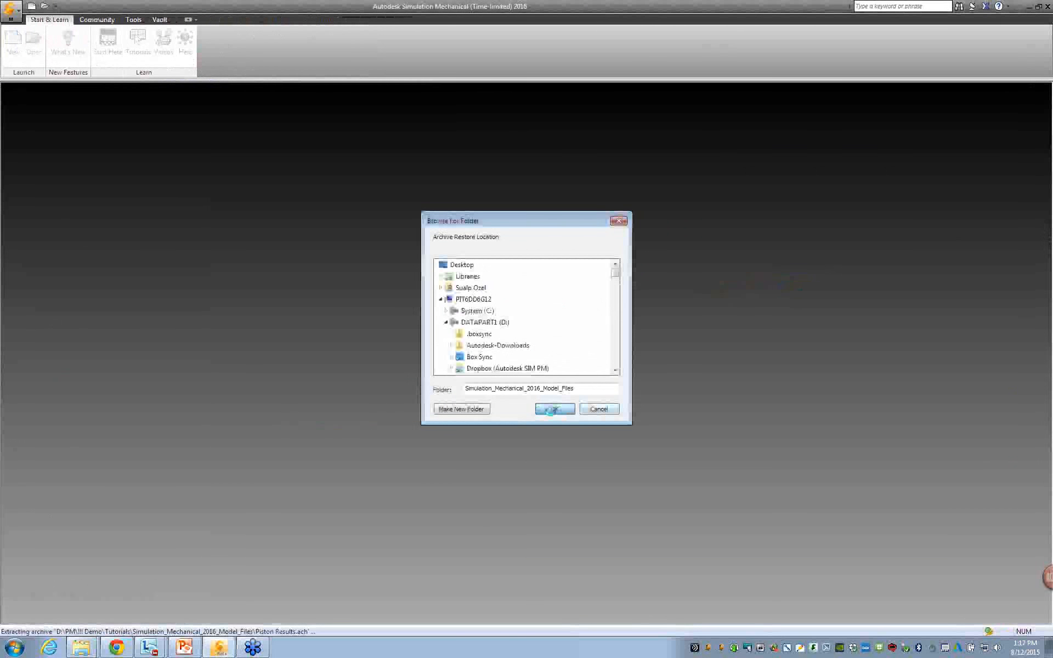
click(551, 410)
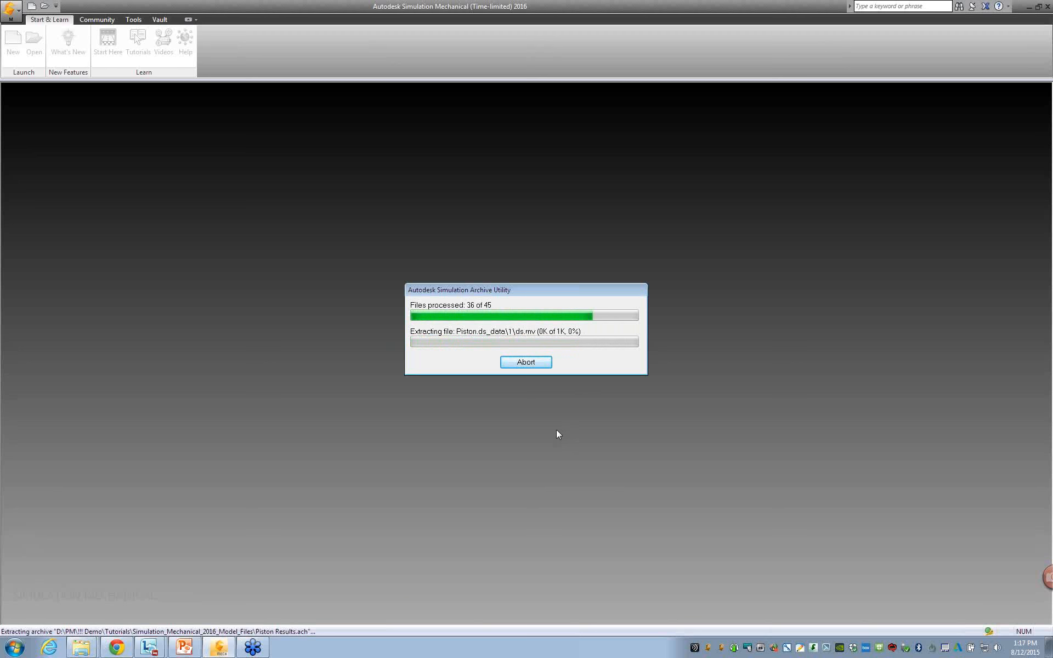
Finish opening the extracted Piston model so that the whole mechanism is in view.
click(512, 344)
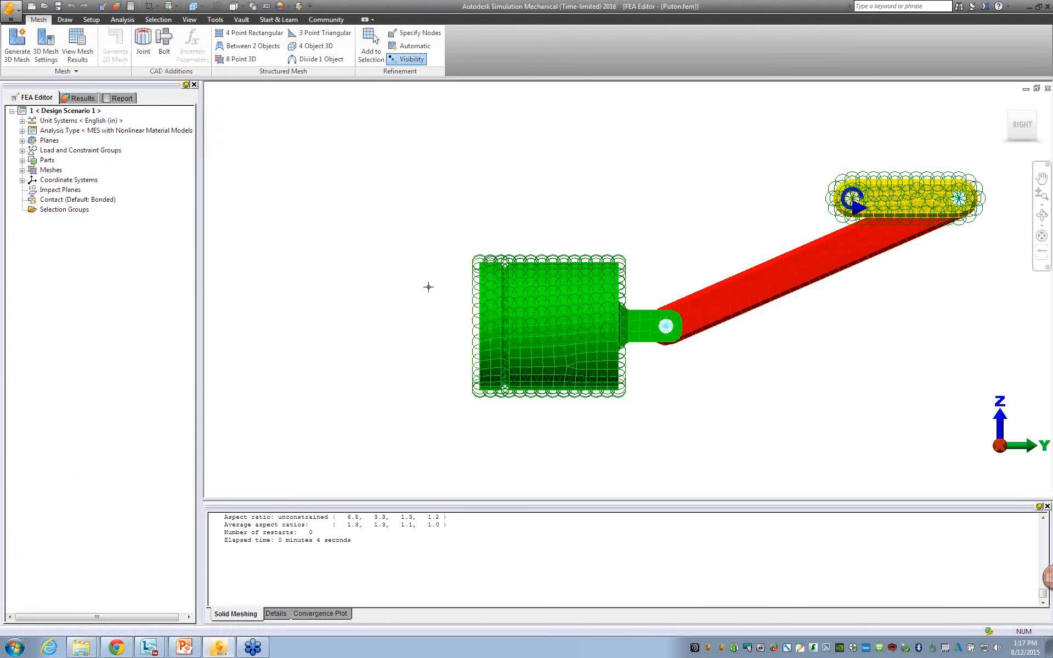
scroll(423, 295, down, 1)
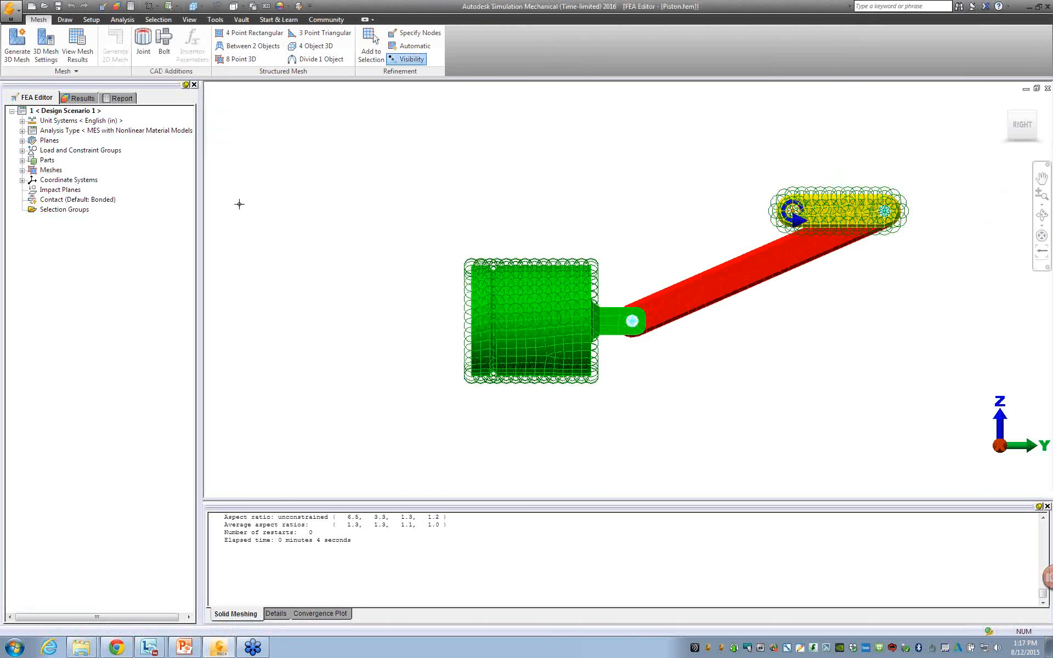
Check the available linear and nonlinear analysis types for Design Scenario 1 without changing the current type.
right_click(109, 134)
mouse_move(164, 150)
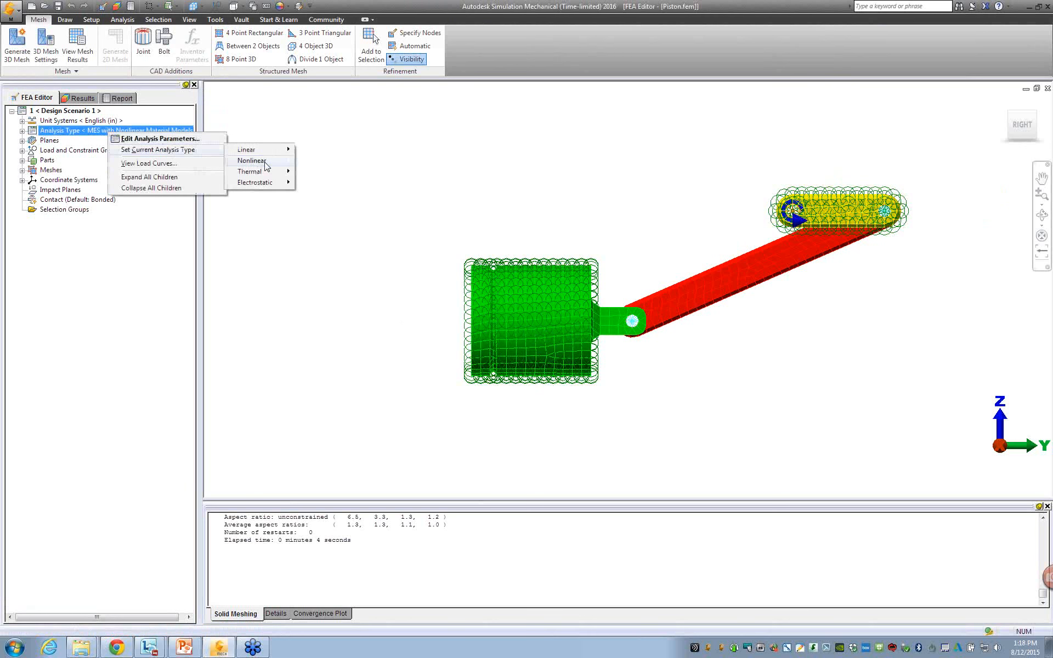
mouse_move(253, 160)
click(353, 117)
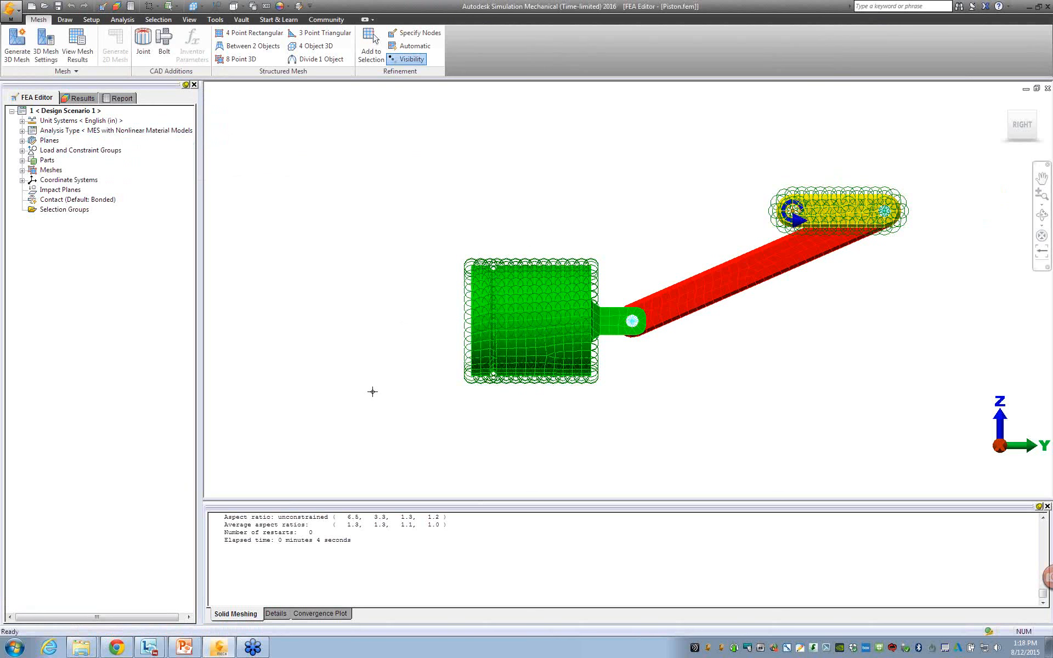
Review the solve log of the nonlinear analysis and highlight its total elapsed time.
click(276, 613)
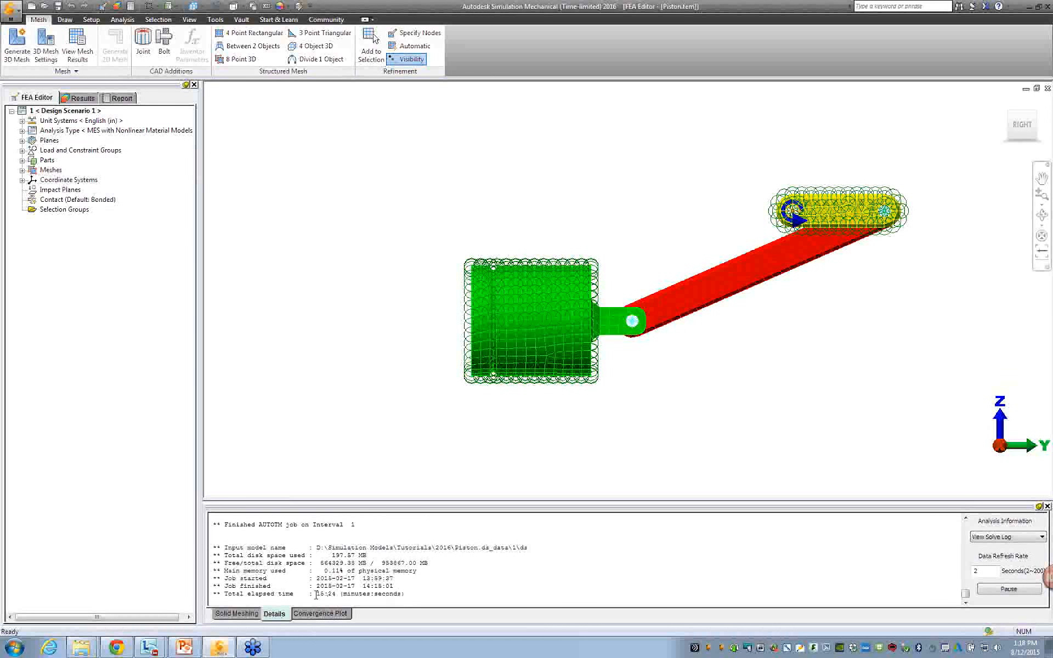
drag(316, 594, 332, 596)
click(353, 593)
drag(350, 593, 319, 599)
Review the event duration and number of time steps in the analysis parameters without changing them.
click(91, 19)
click(649, 62)
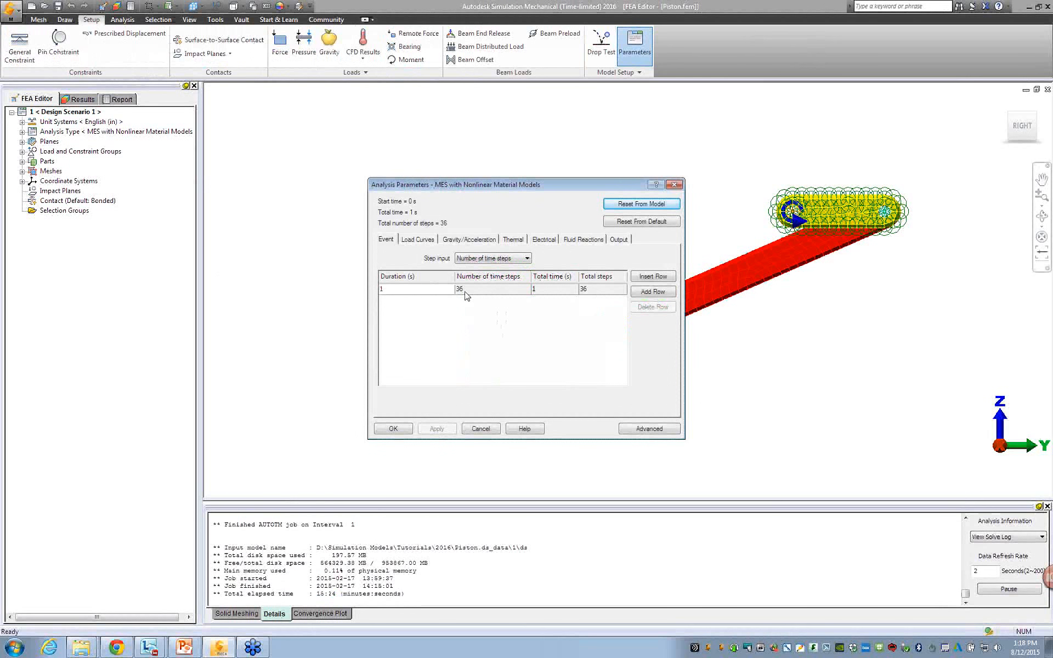
click(481, 428)
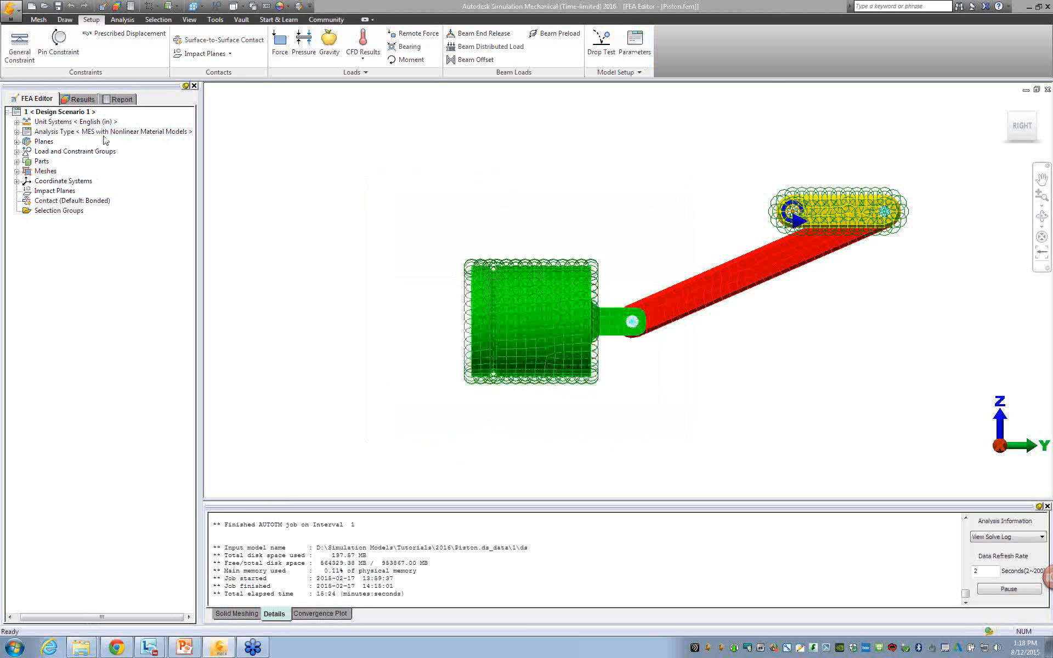
Show the displacement results, play and stop the motion animation, and view the piston assembly from an angle.
click(91, 98)
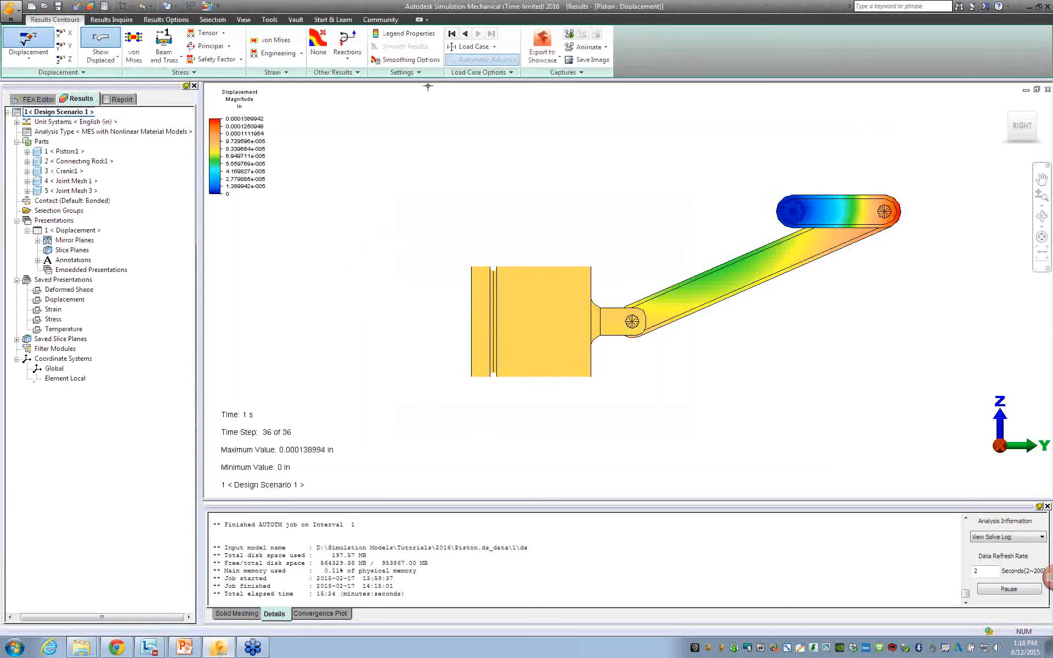
click(570, 34)
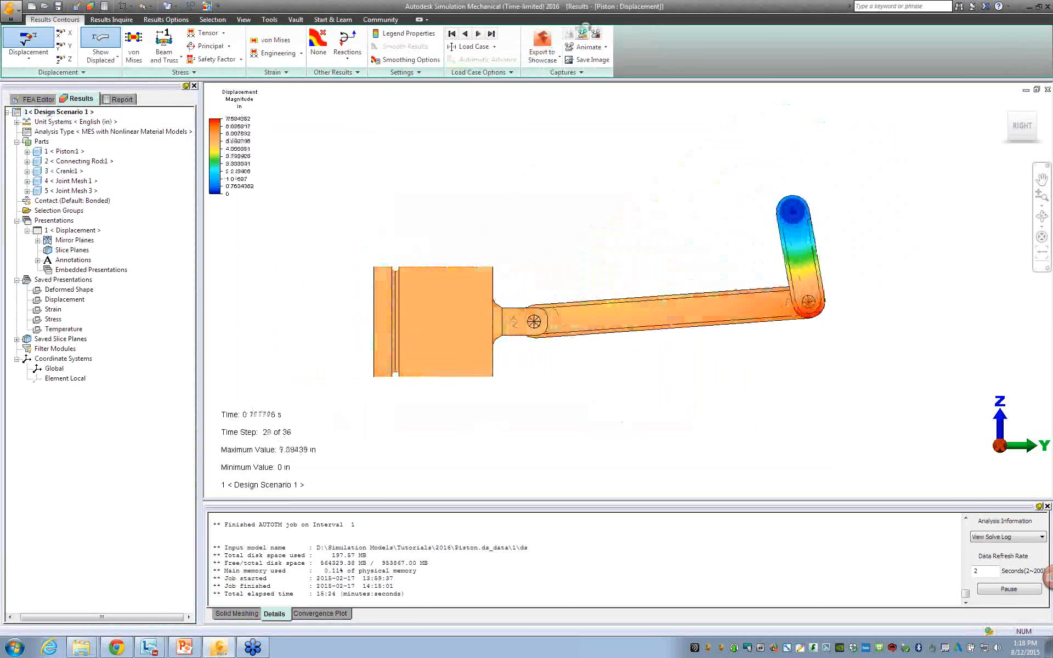
click(596, 34)
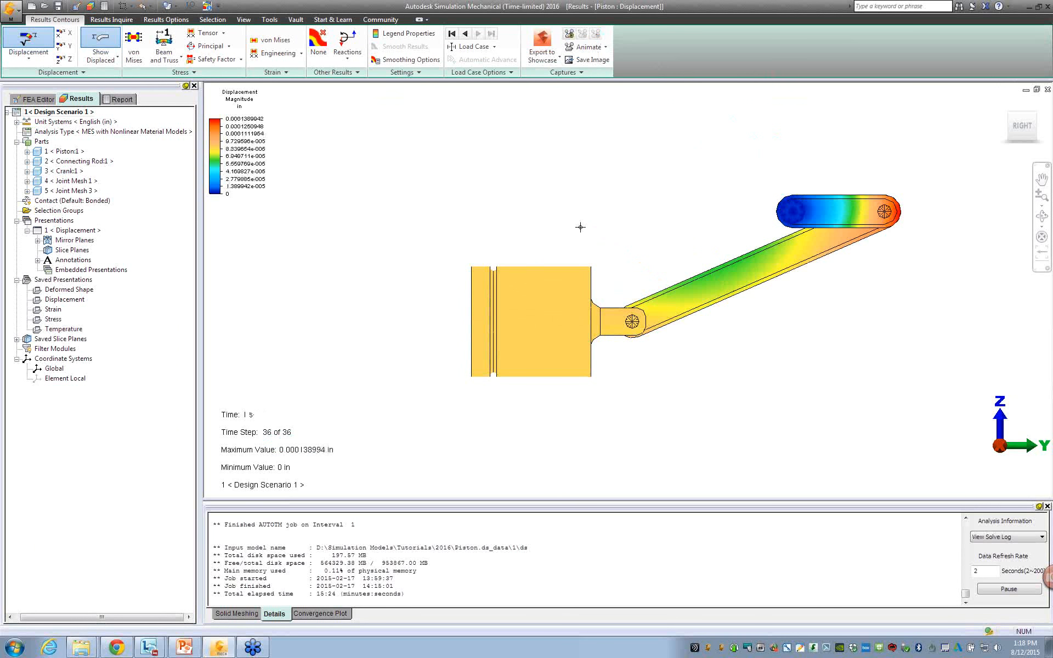
drag(586, 235, 555, 249)
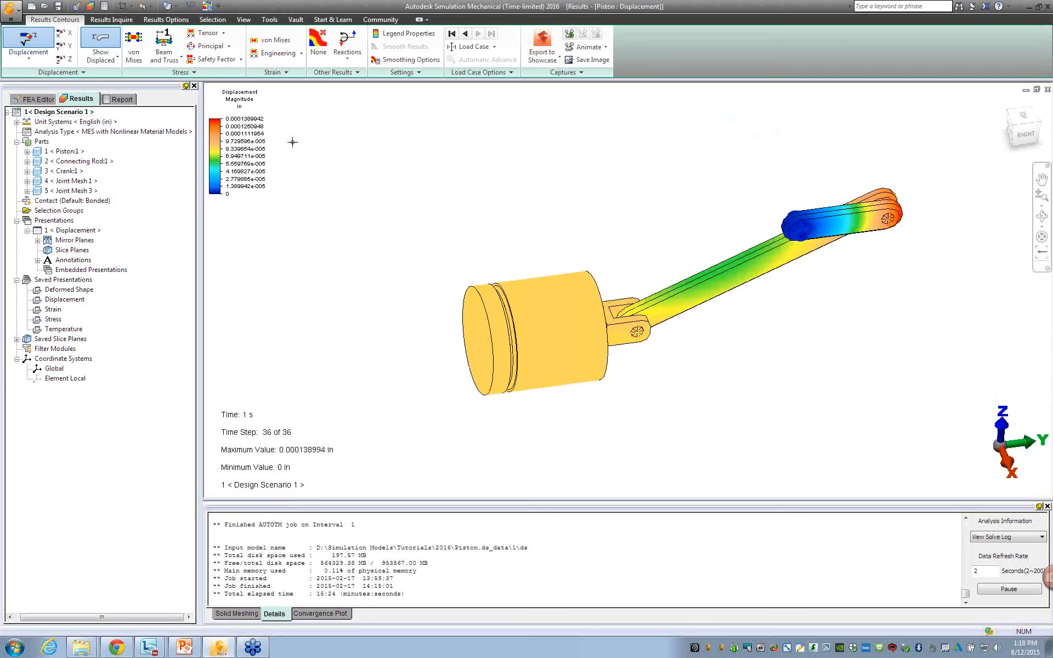
Display the von Mises stress contour followed by the von Mises strain contour on the piston assembly.
click(134, 45)
click(271, 40)
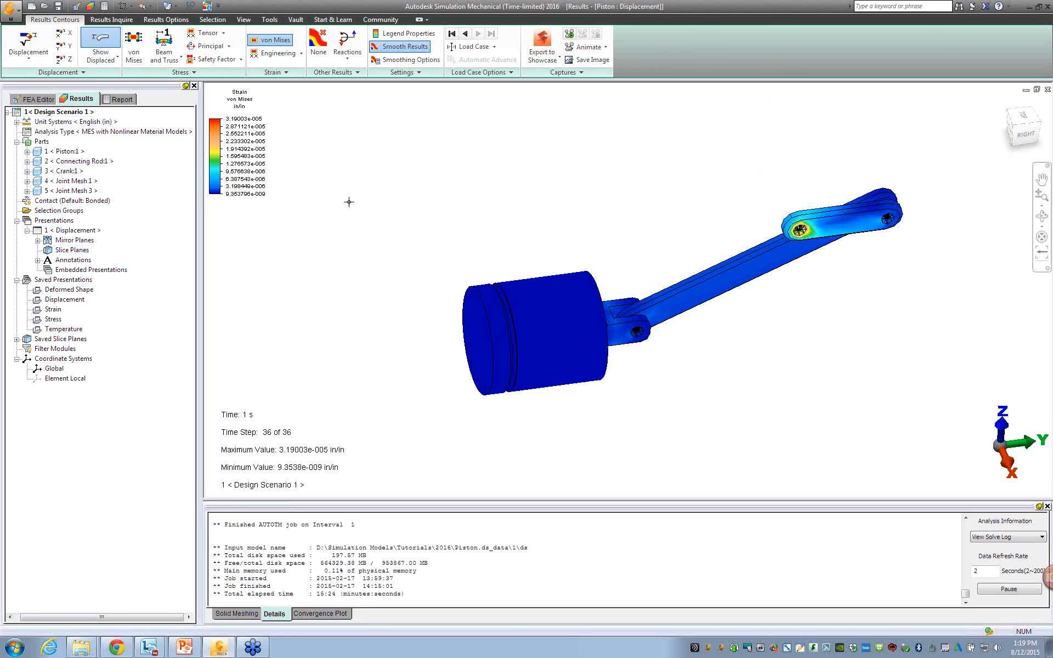
mouse_move(410, 419)
middle_down()
mouse_move(387, 377)
mouse_move(411, 381)
middle_up()
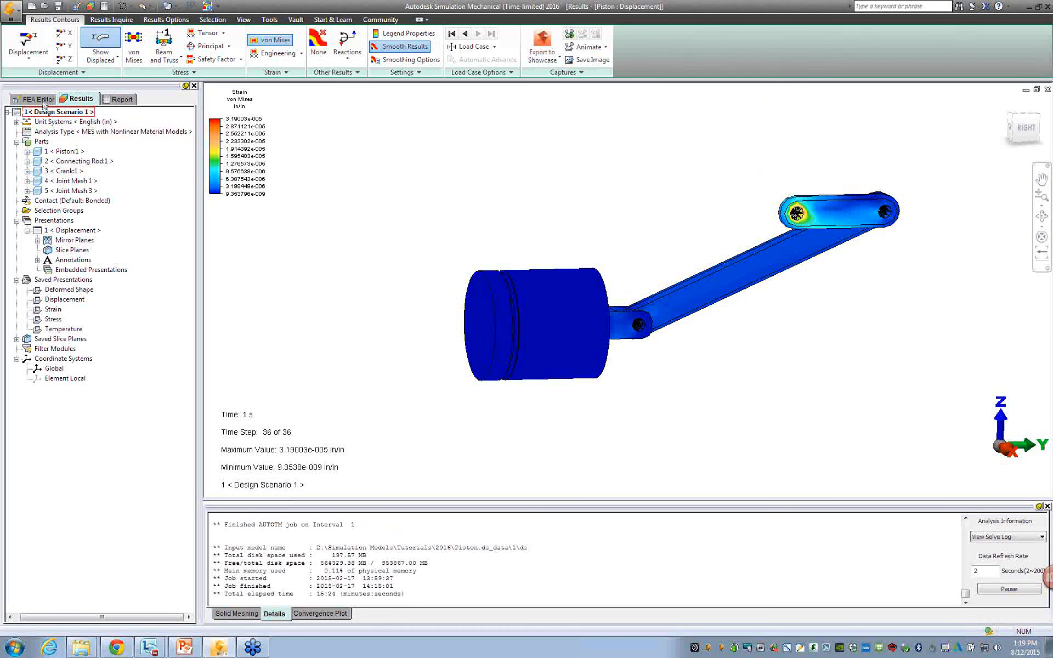
Return to the FEA model and review the mesh results, highlighting the number of solid elements, and close the report.
click(40, 99)
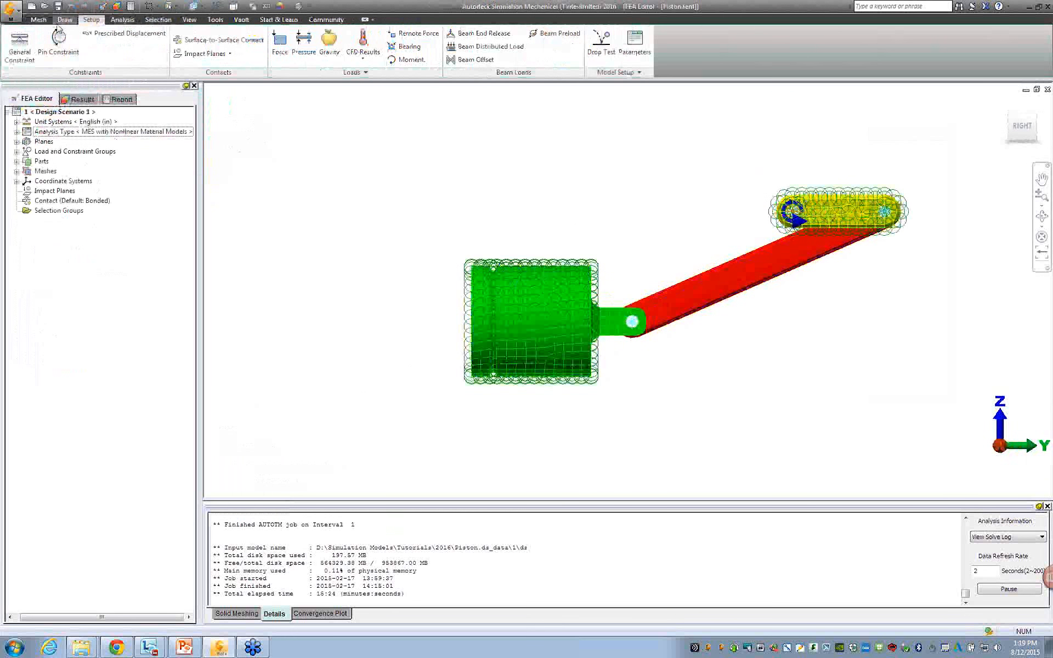
click(78, 44)
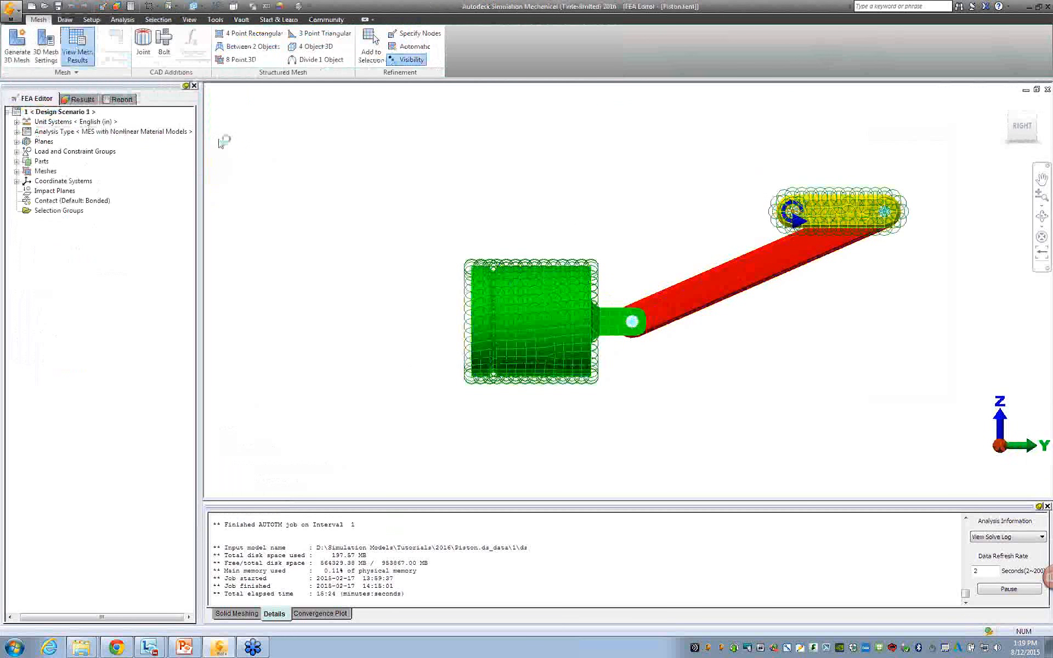
scroll(594, 374, down, 1)
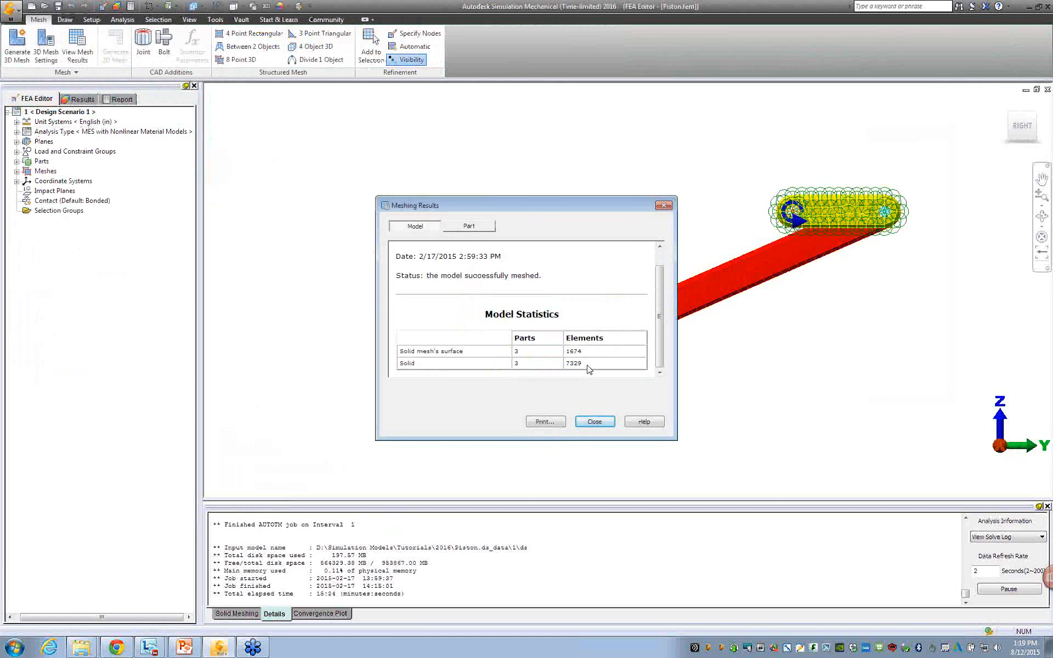
double_click(567, 365)
drag(540, 206, 295, 129)
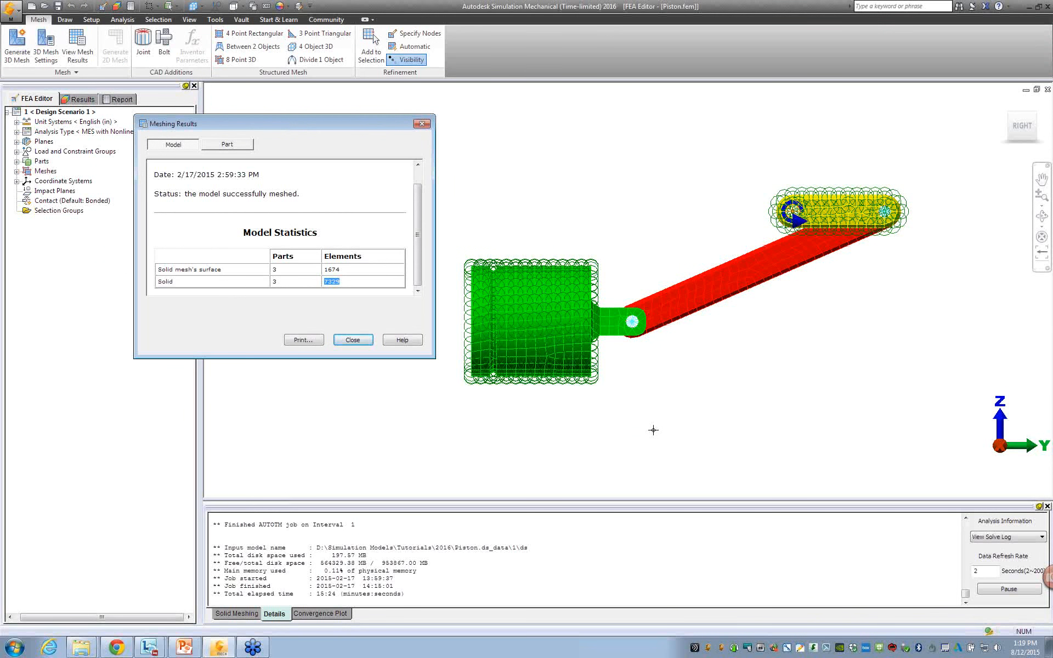
click(421, 124)
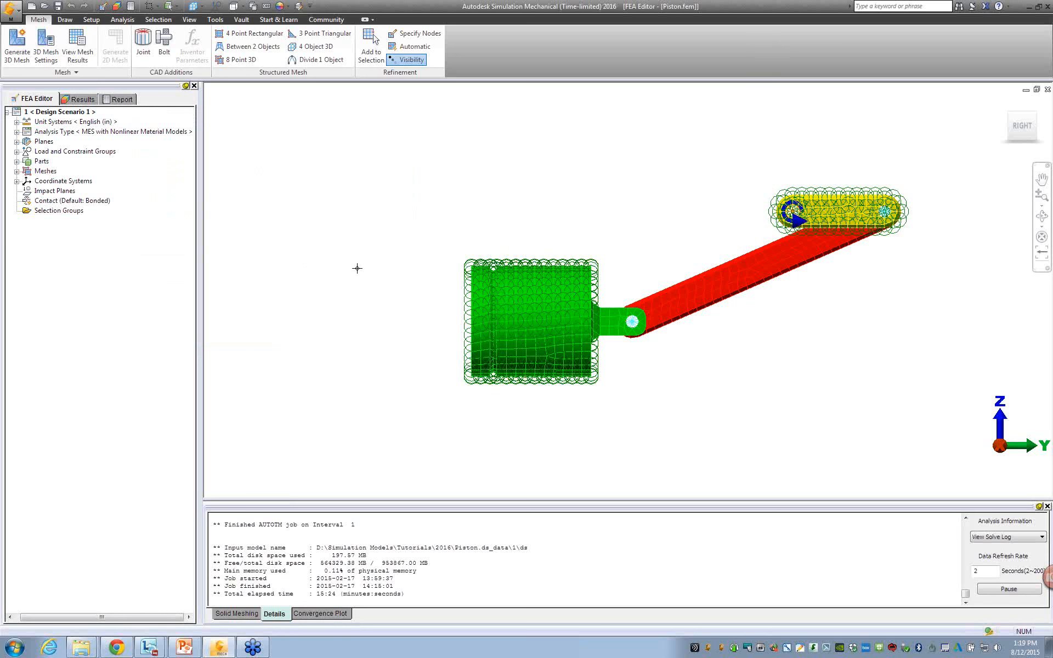
Set up a new design scenario with the linear analysis type Natural Frequency (Modal), accepting the required model changes.
right_click(150, 136)
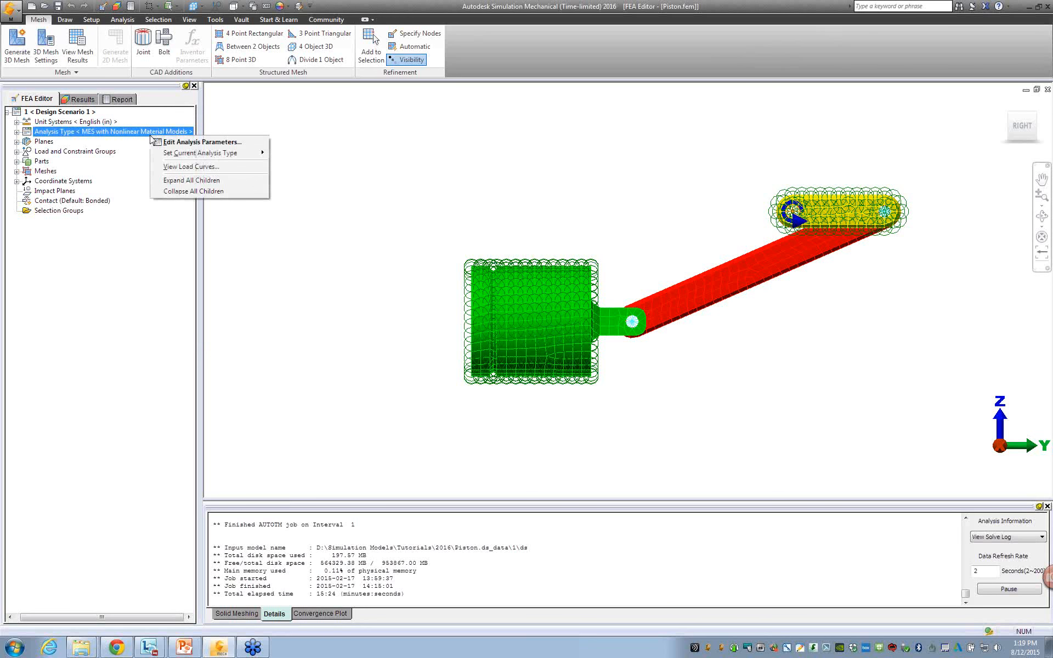
mouse_move(217, 154)
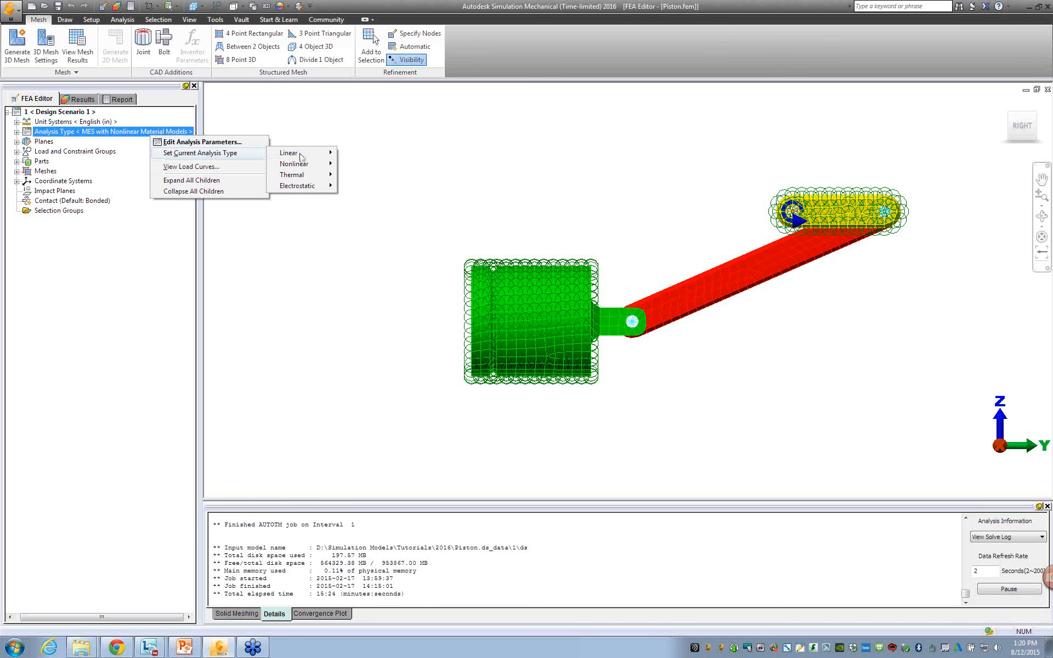
mouse_move(303, 156)
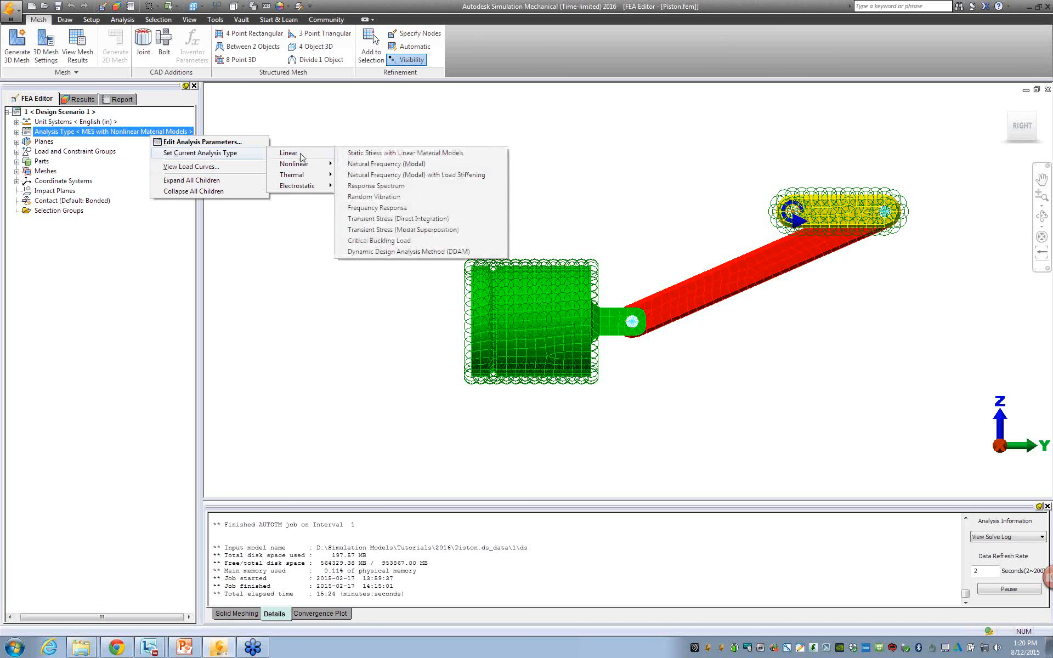
click(415, 167)
click(529, 354)
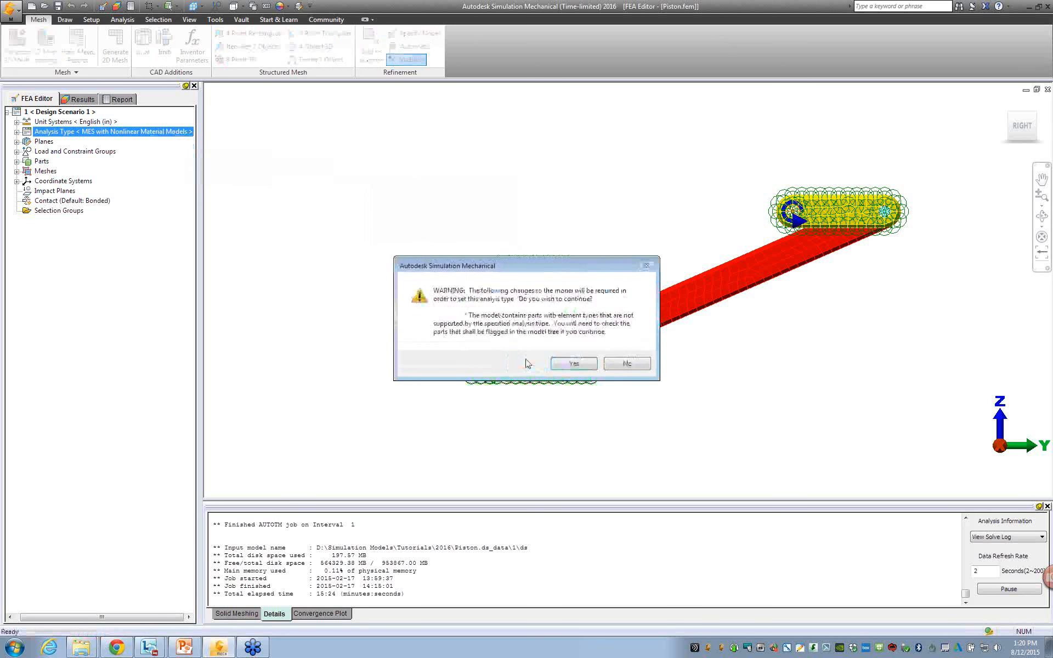
click(573, 364)
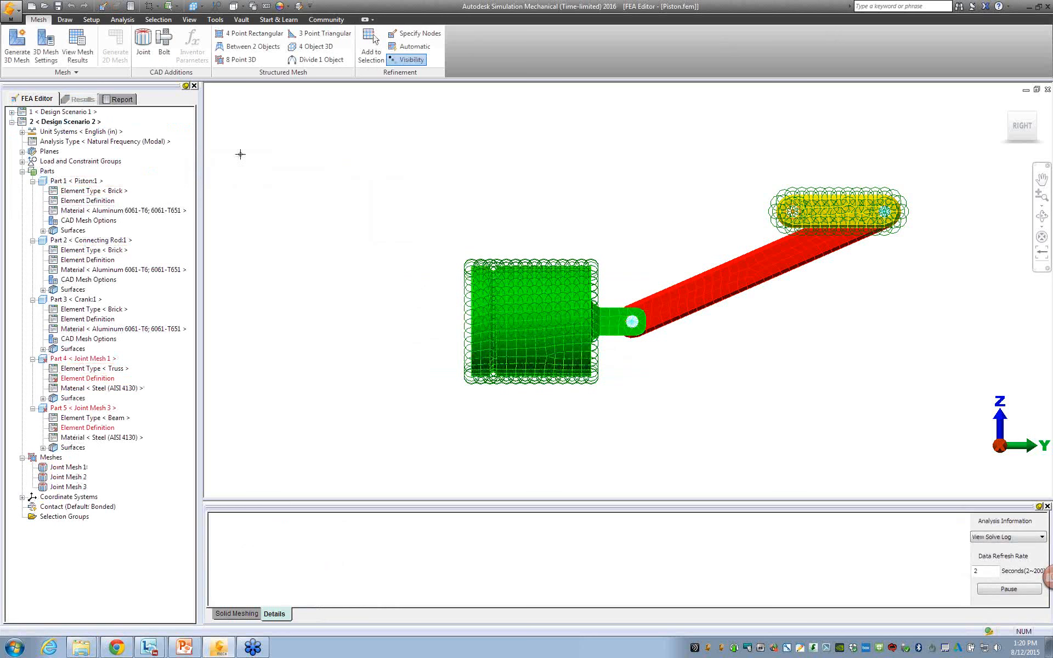
Suppress the piston and crank parts in Design Scenario 2.
click(158, 19)
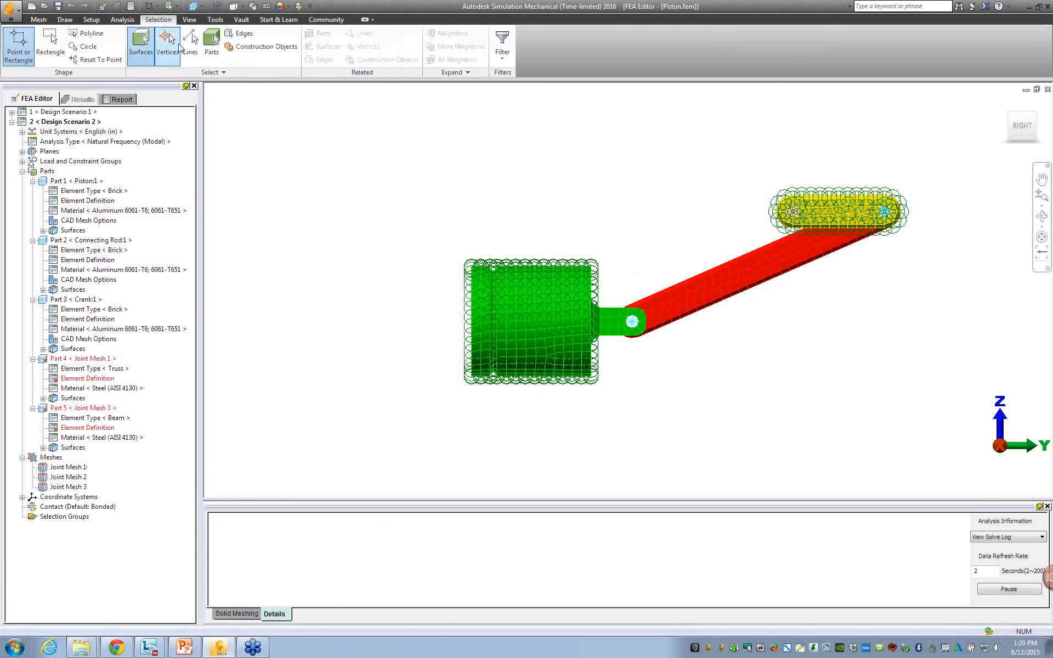
click(211, 43)
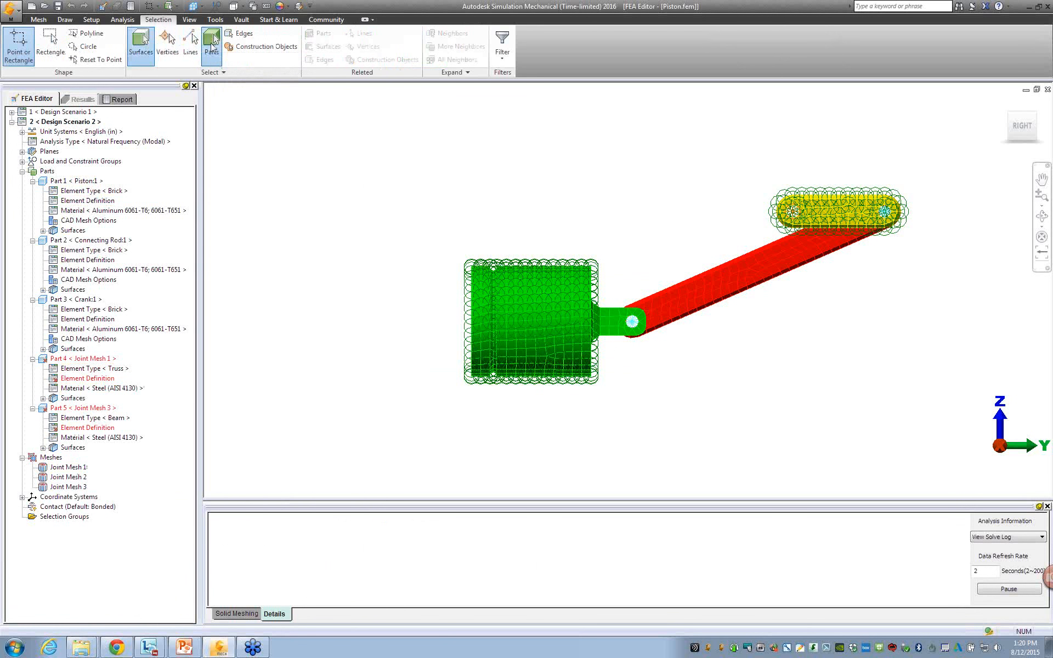
click(496, 328)
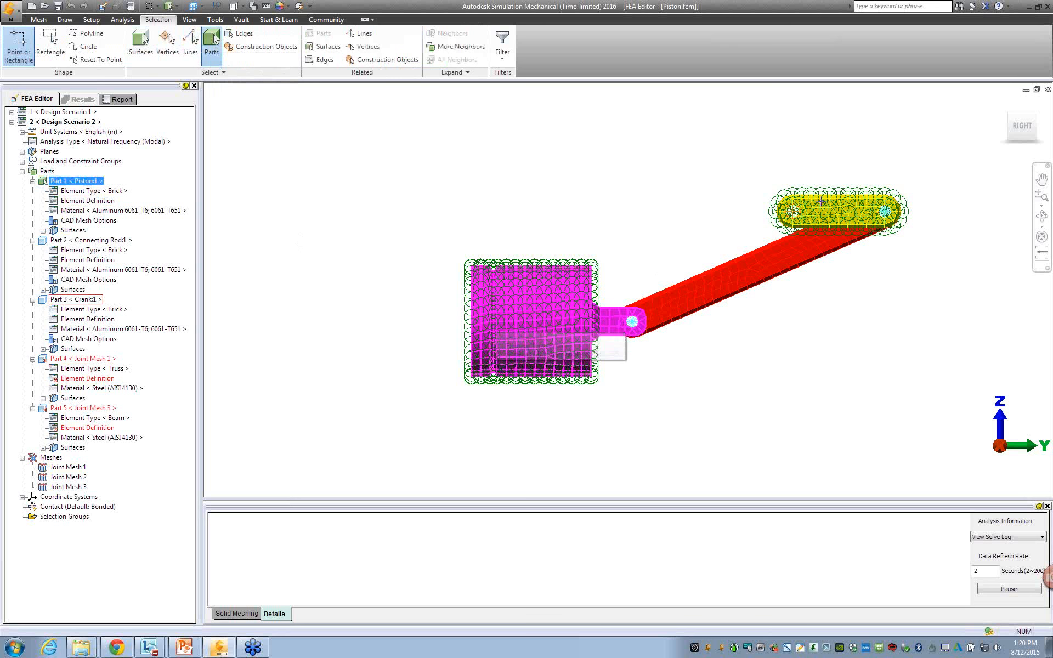
ctrl+click(821, 203)
right_click(497, 158)
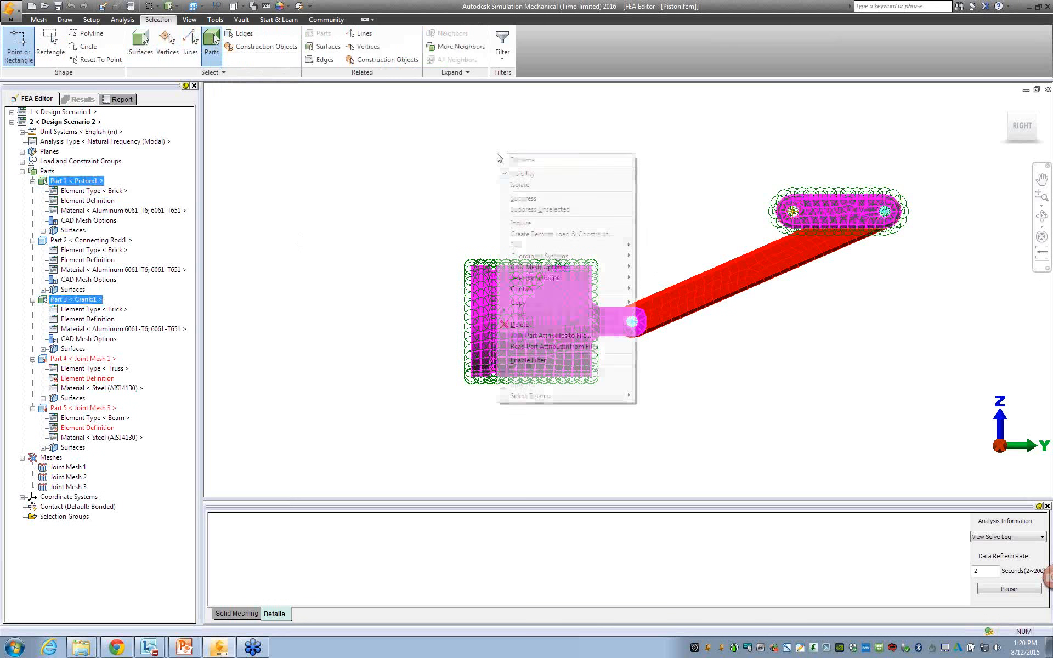
click(532, 199)
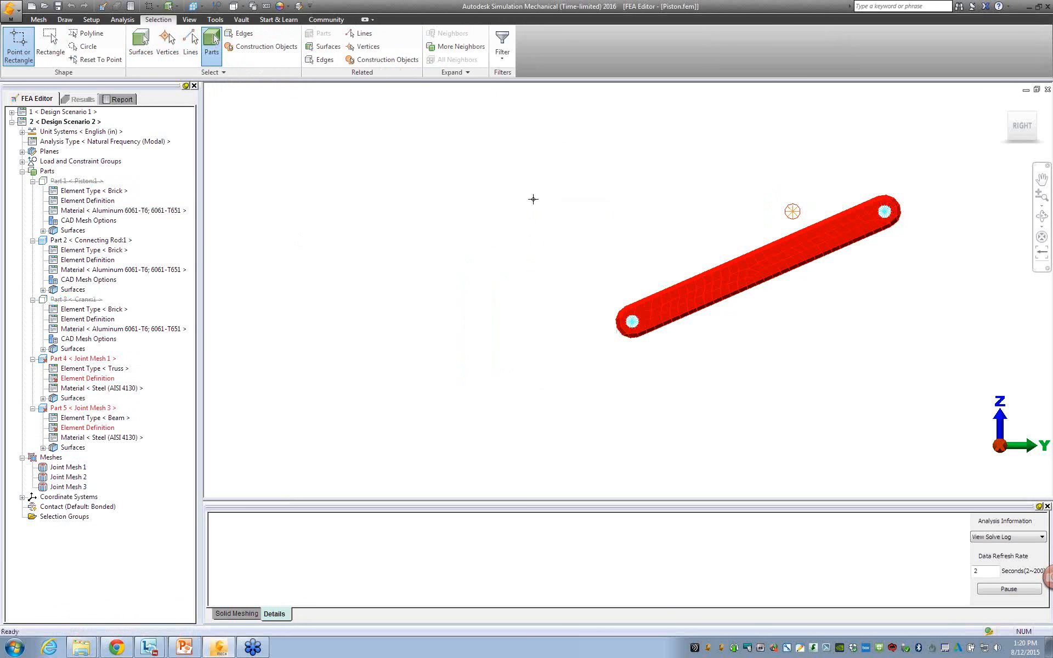
Highlight the connecting rod and inspect its mesh up close and from an angle.
scroll(805, 325, up, 3)
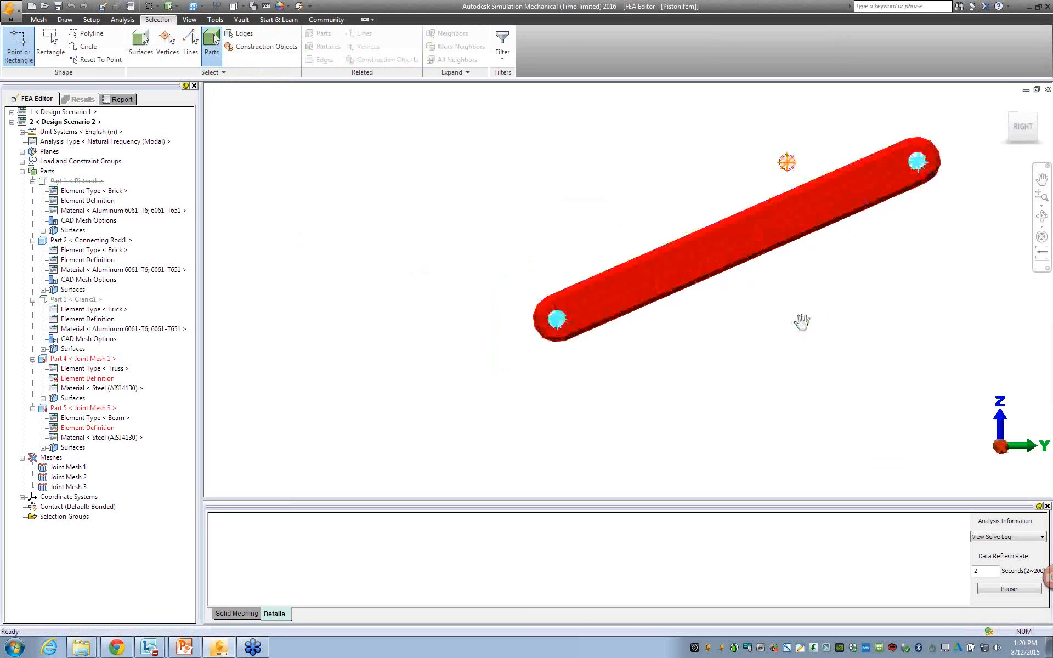
middle_drag(802, 322, 625, 388)
click(481, 335)
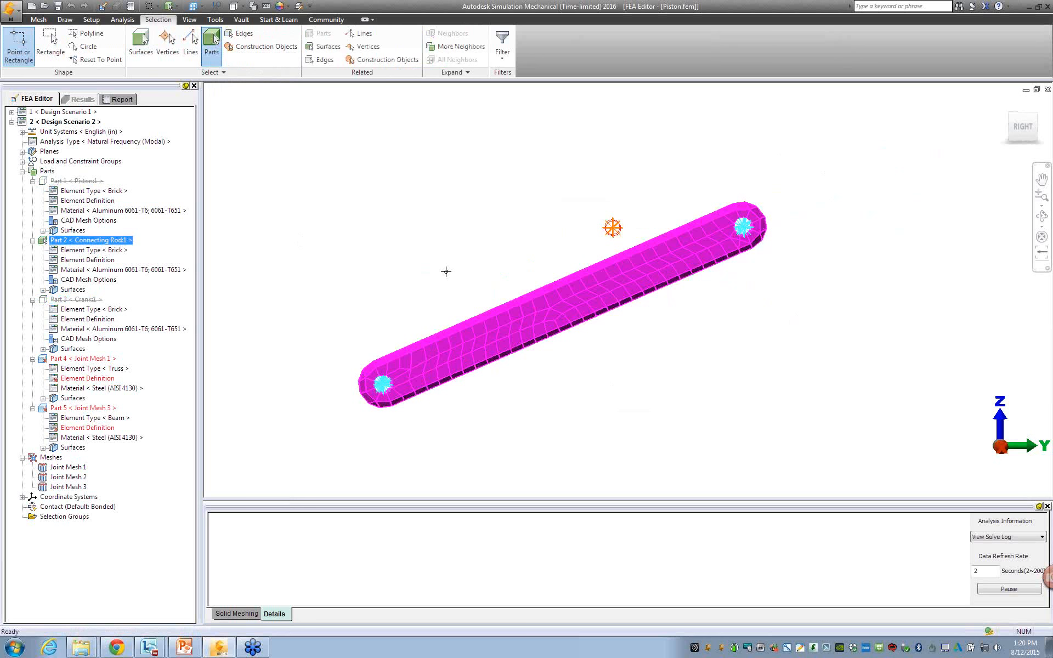
shift+middle_drag(446, 271, 491, 263)
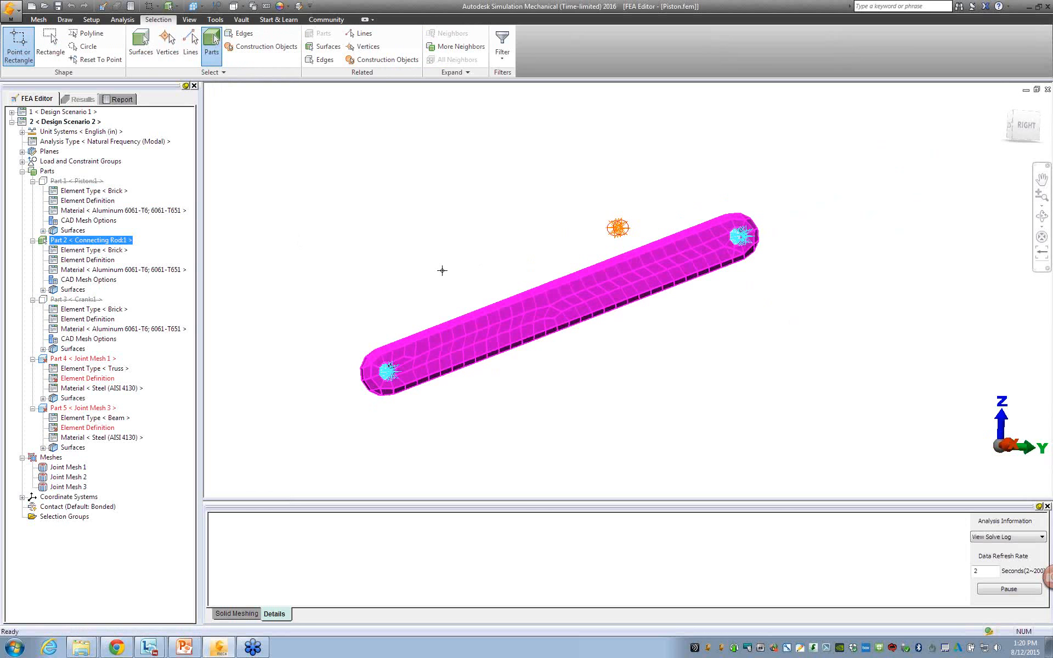
click(411, 261)
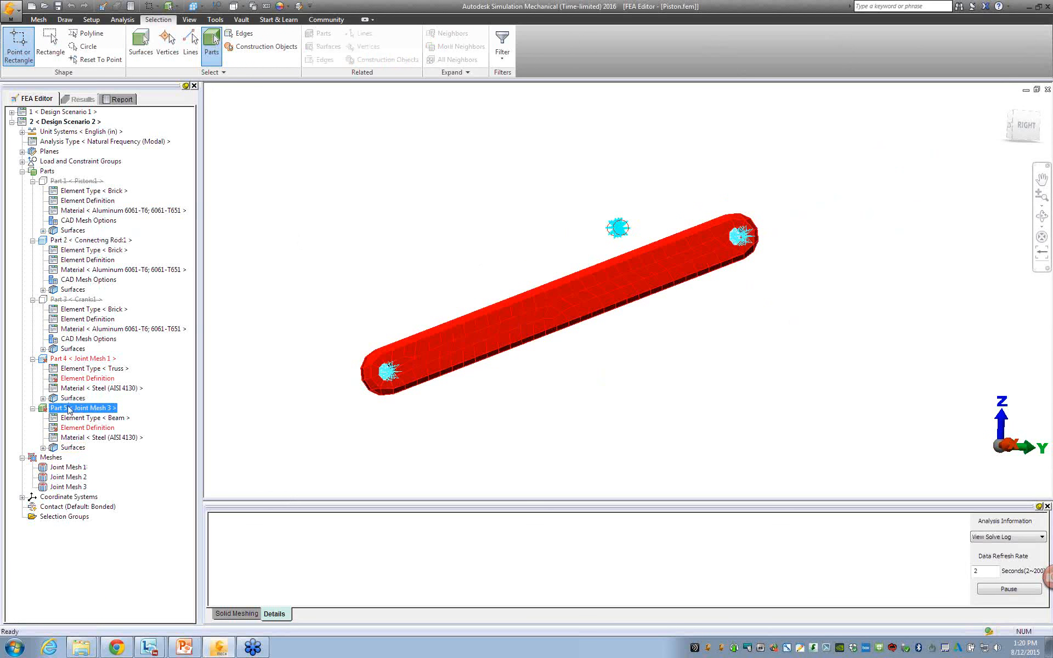
Suppress the Joint Mesh 1 and Joint Mesh 3 parts in Design Scenario 2.
click(75, 359)
ctrl+click(77, 408)
right_click(73, 409)
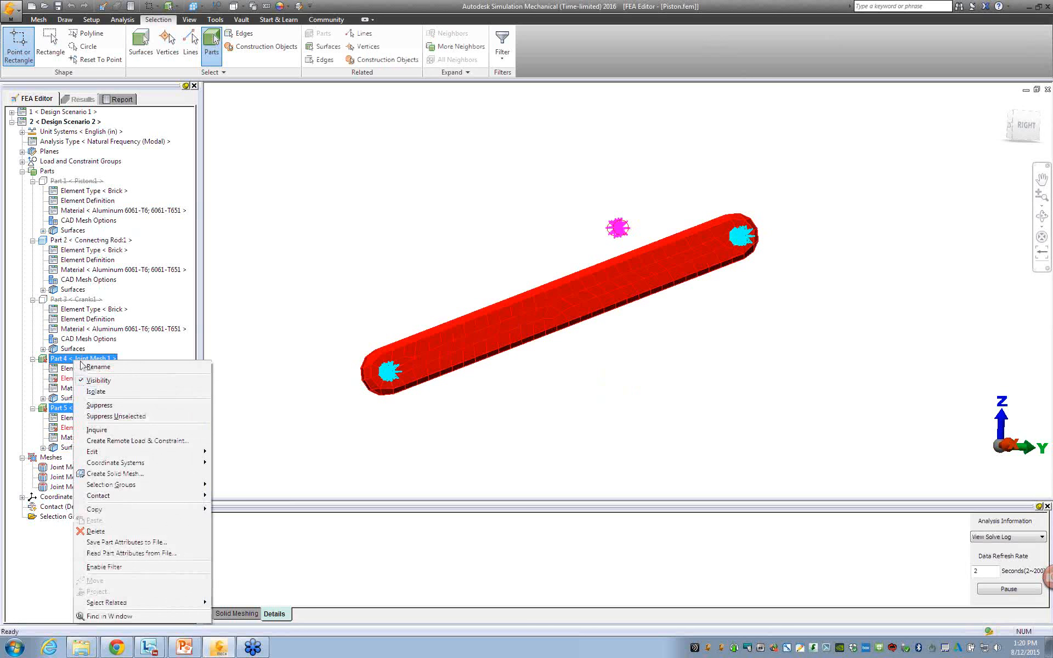
click(83, 405)
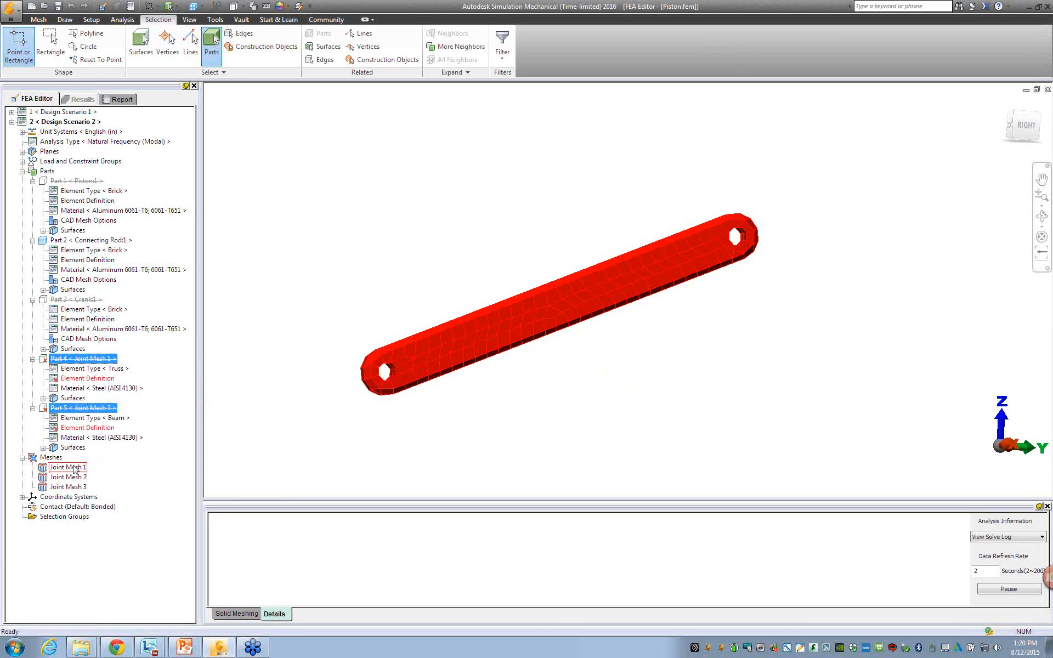
Delete Joint Mesh 1, Joint Mesh 2 and Joint Mesh 3 from the meshes of Design Scenario 2.
click(75, 468)
shift+click(68, 487)
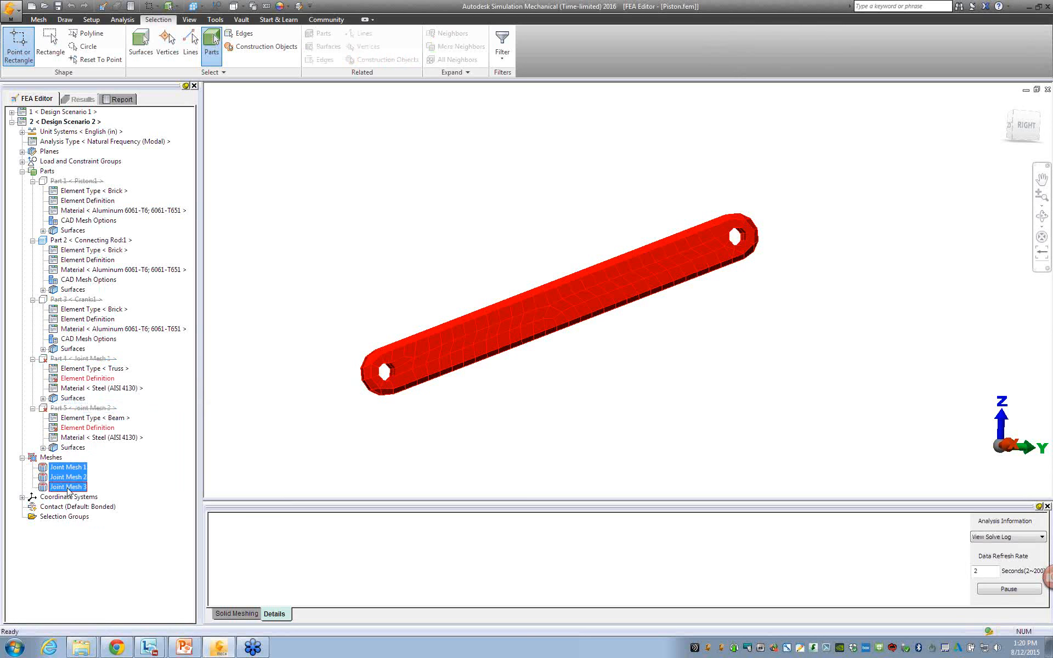
key(Delete)
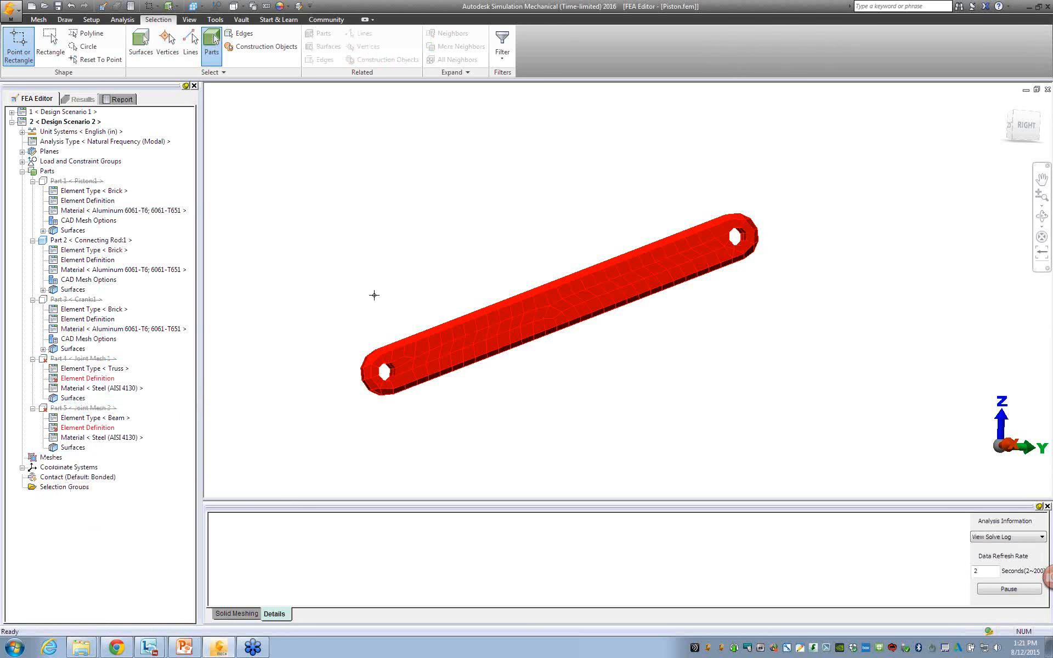
Create a universal joint (lines to axis midpoint) on the connecting rod's upper hole surface, keeping the joint setup open after generation.
click(49, 20)
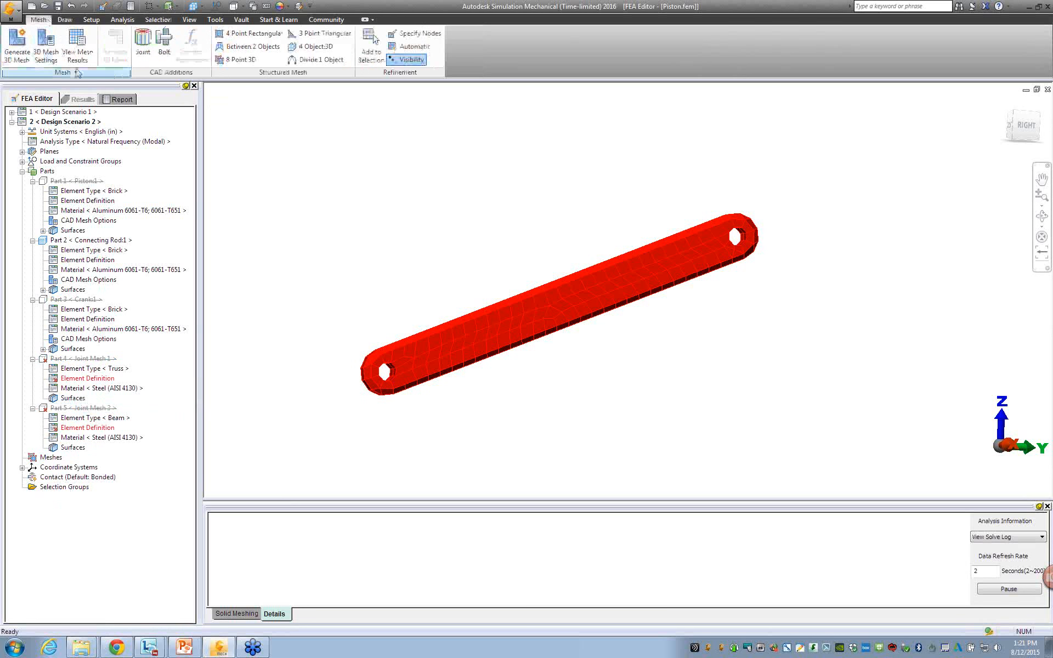
click(146, 51)
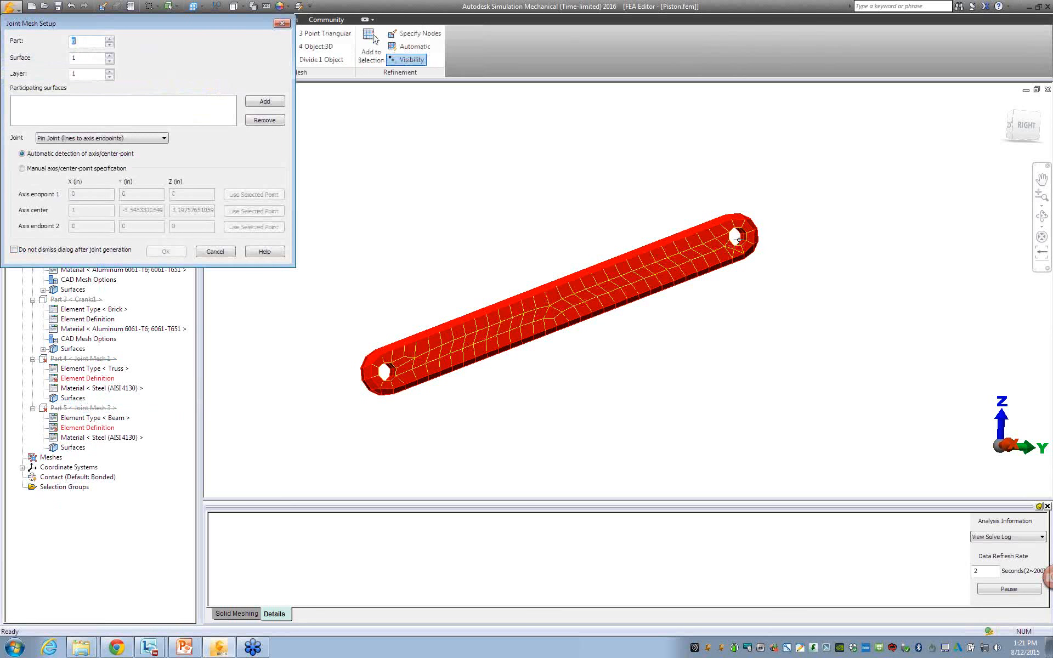
click(738, 240)
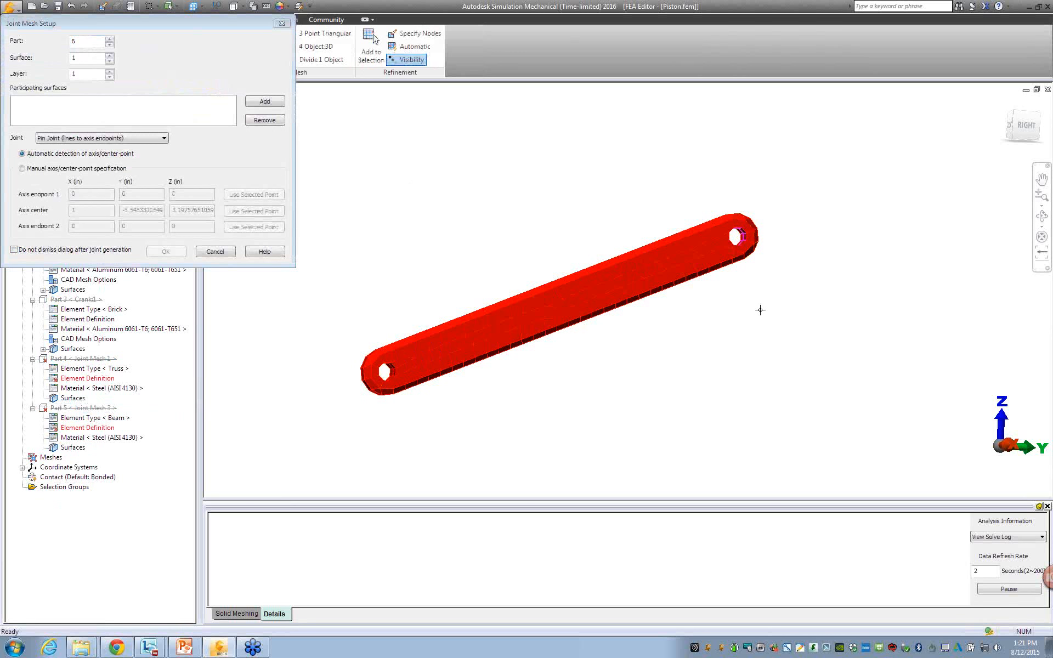
shift+middle_drag(743, 308, 585, 313)
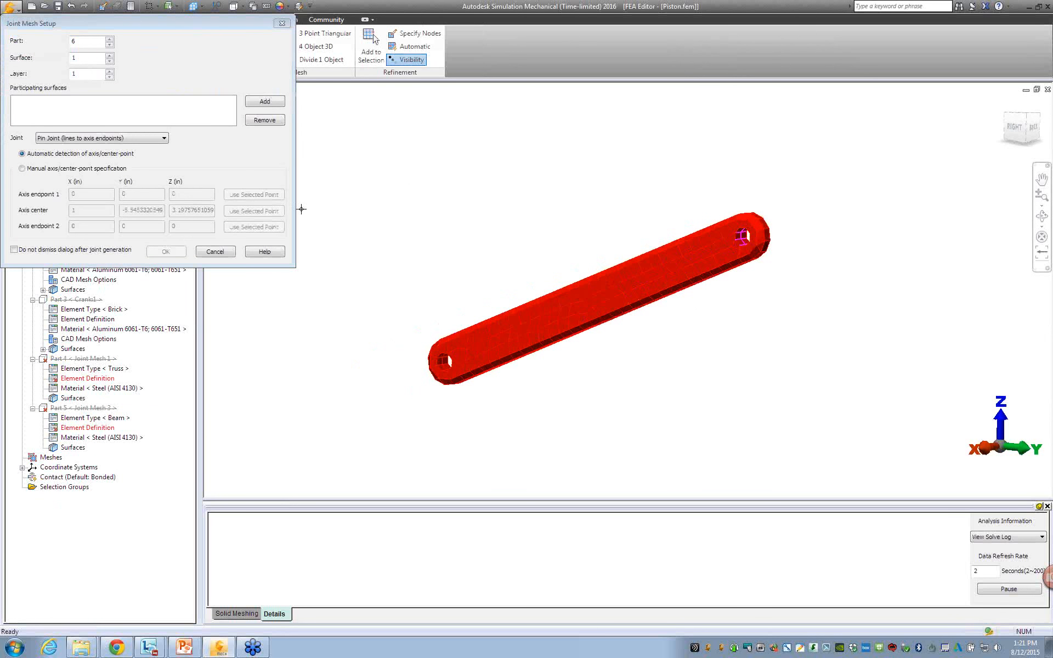
click(87, 139)
click(81, 156)
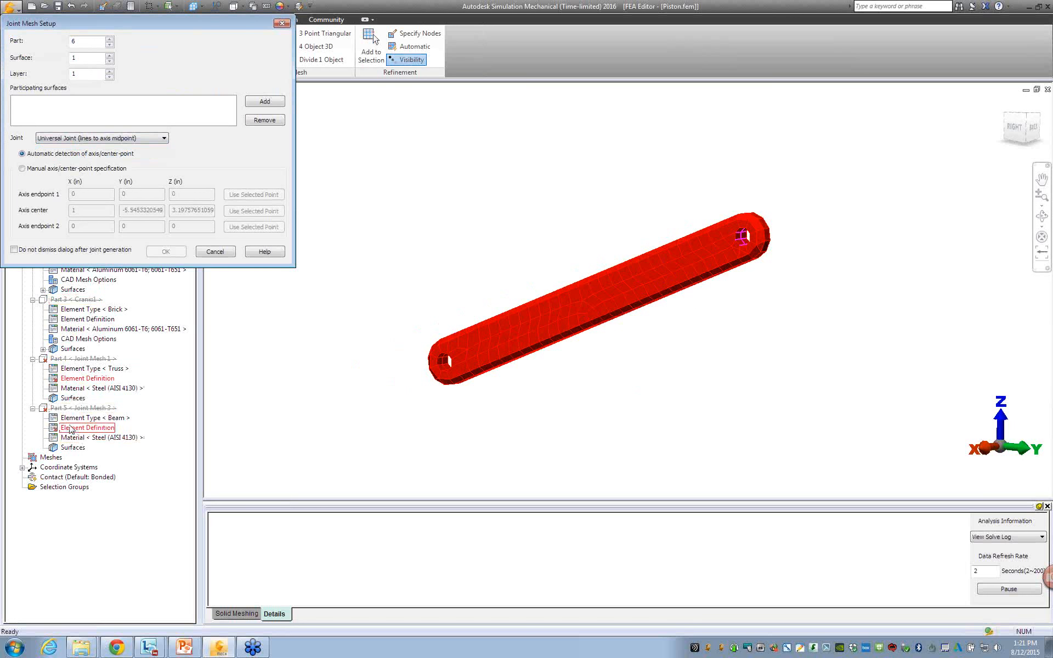
click(277, 105)
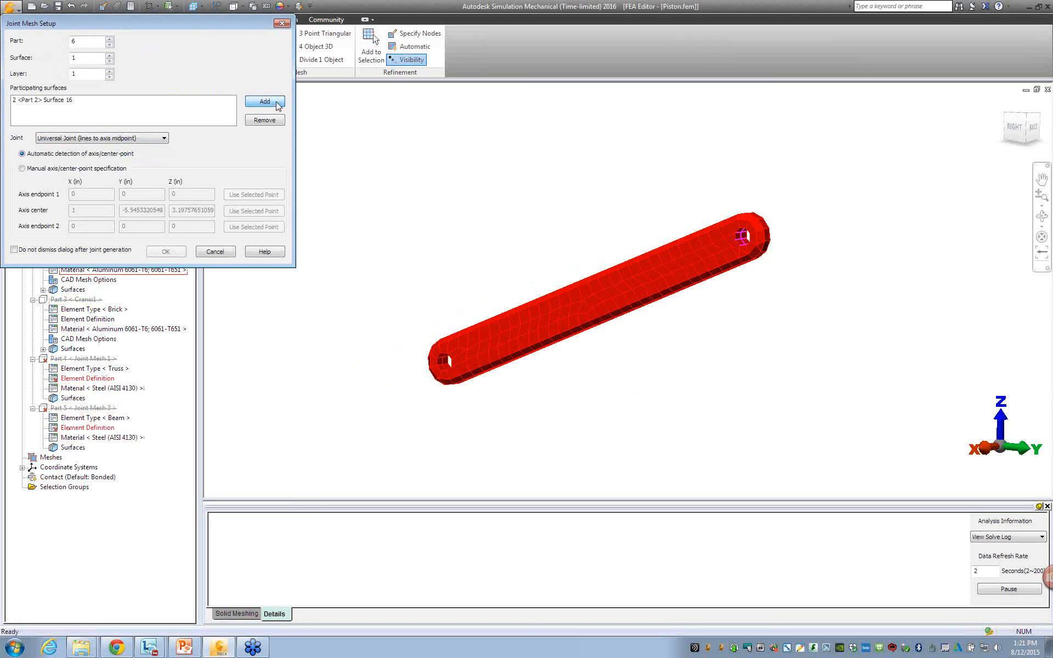
click(42, 252)
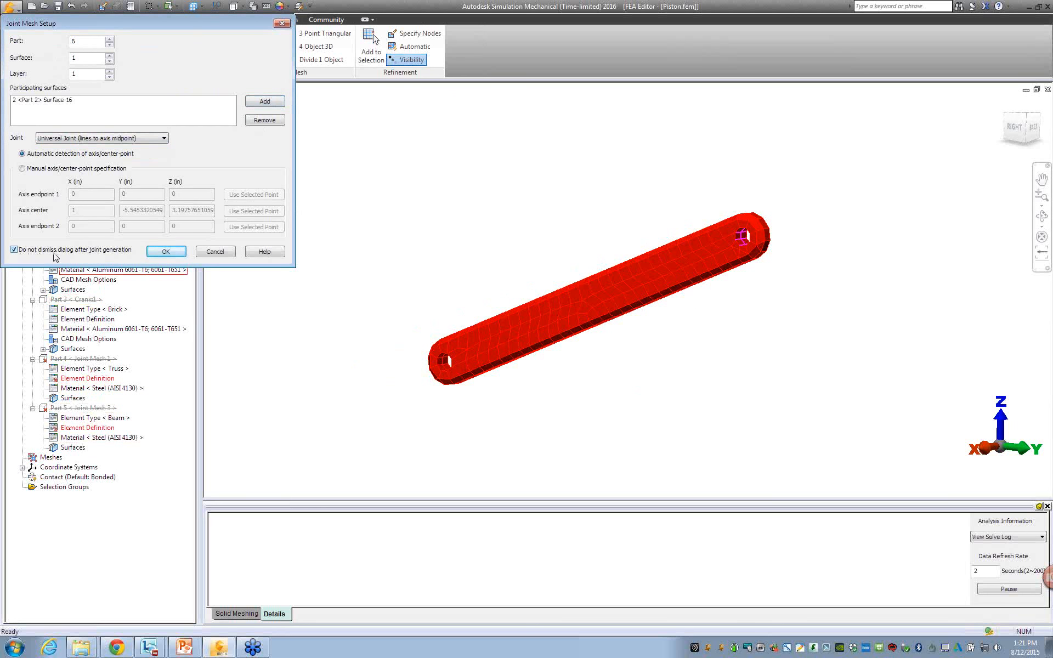
click(166, 251)
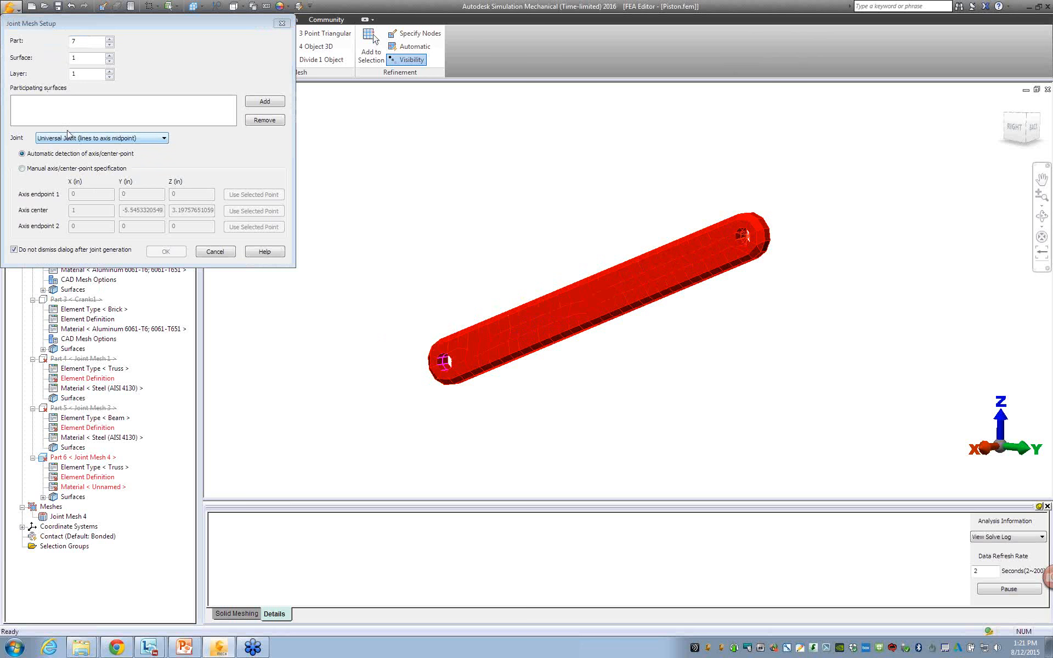
Create a second universal joint (lines to axis midpoint) on the connecting rod's lower hole surface.
click(278, 102)
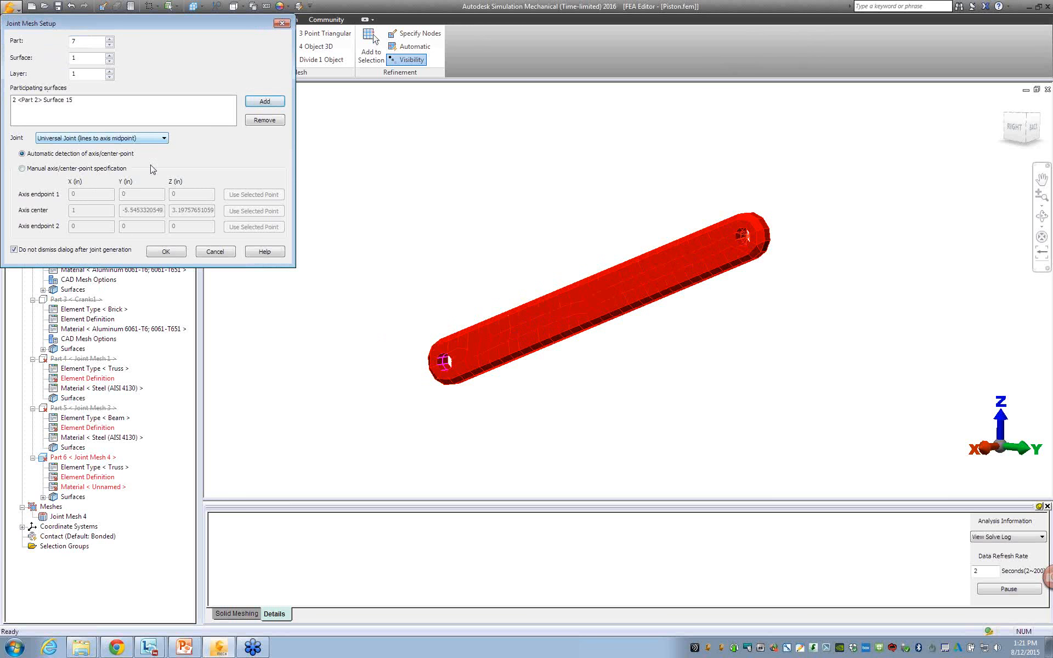
click(104, 251)
click(165, 251)
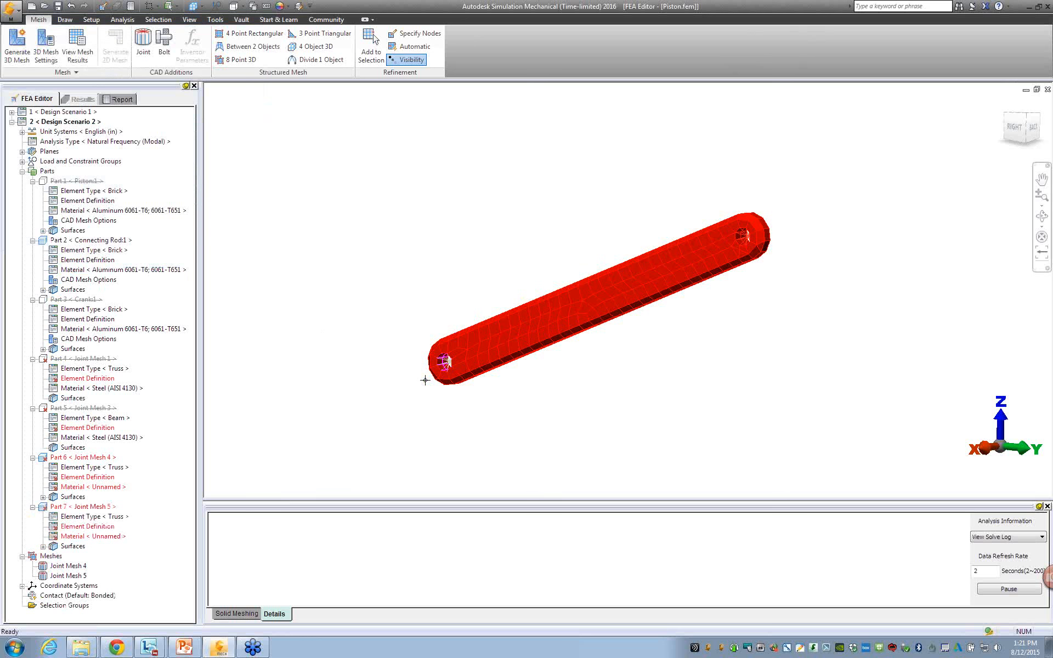
Apply fixed nodal general constraints to the center vertices of both universal joints.
mouse_move(614, 353)
middle_down()
mouse_move(709, 345)
mouse_move(695, 364)
middle_up()
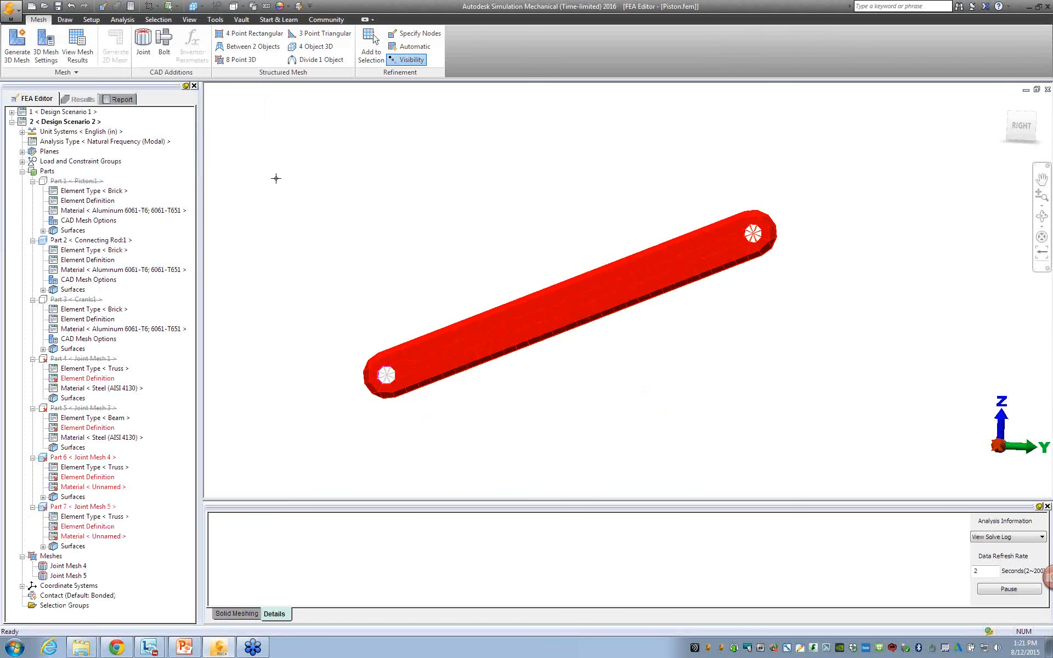
click(158, 20)
scroll(388, 391, up, 2)
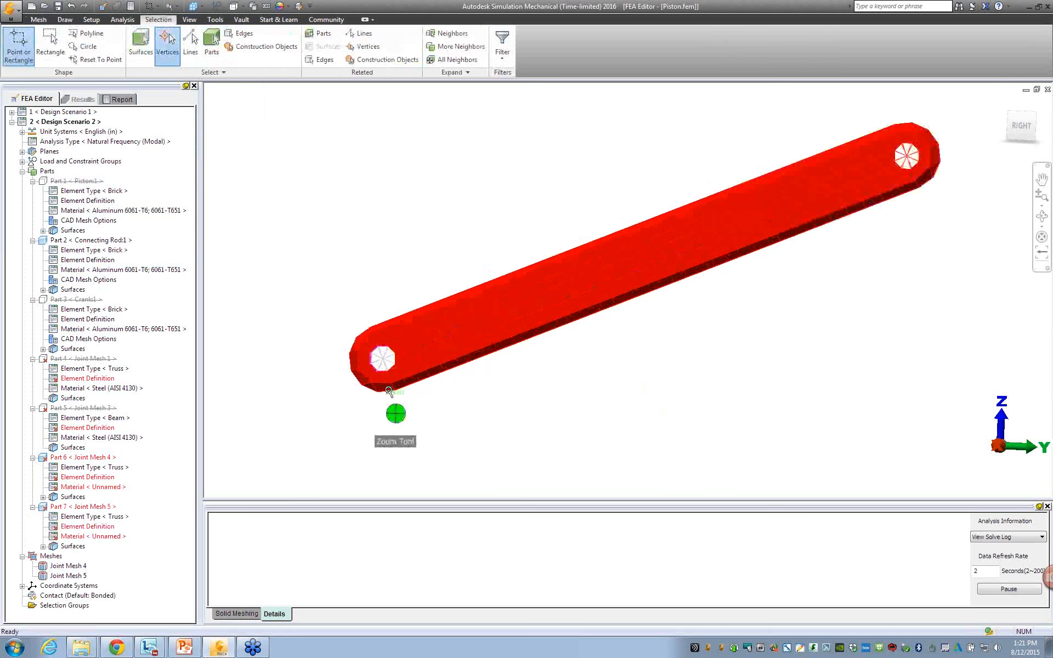
scroll(389, 390, up, 2)
click(382, 347)
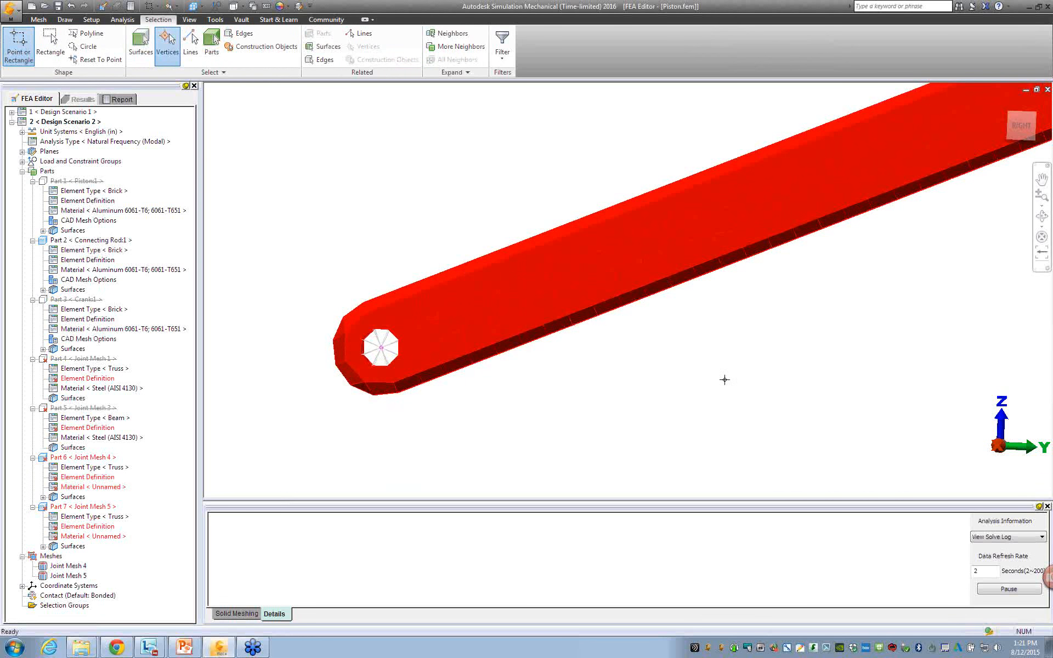
middle_drag(782, 379, 523, 500)
middle_drag(659, 412, 641, 424)
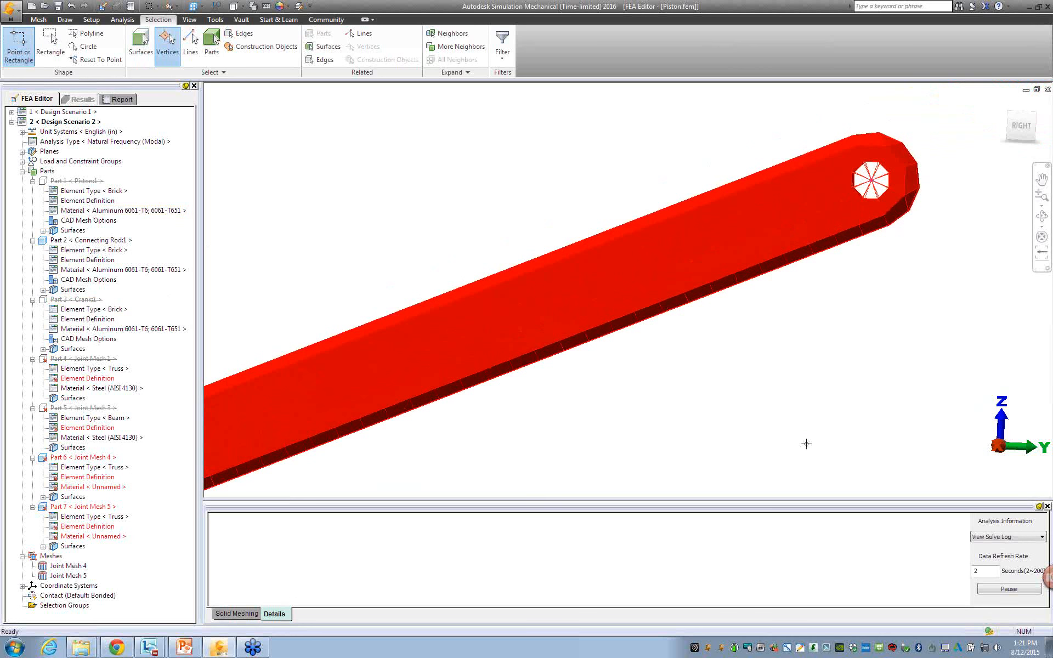
scroll(805, 445, down, 3)
middle_drag(631, 482, 641, 399)
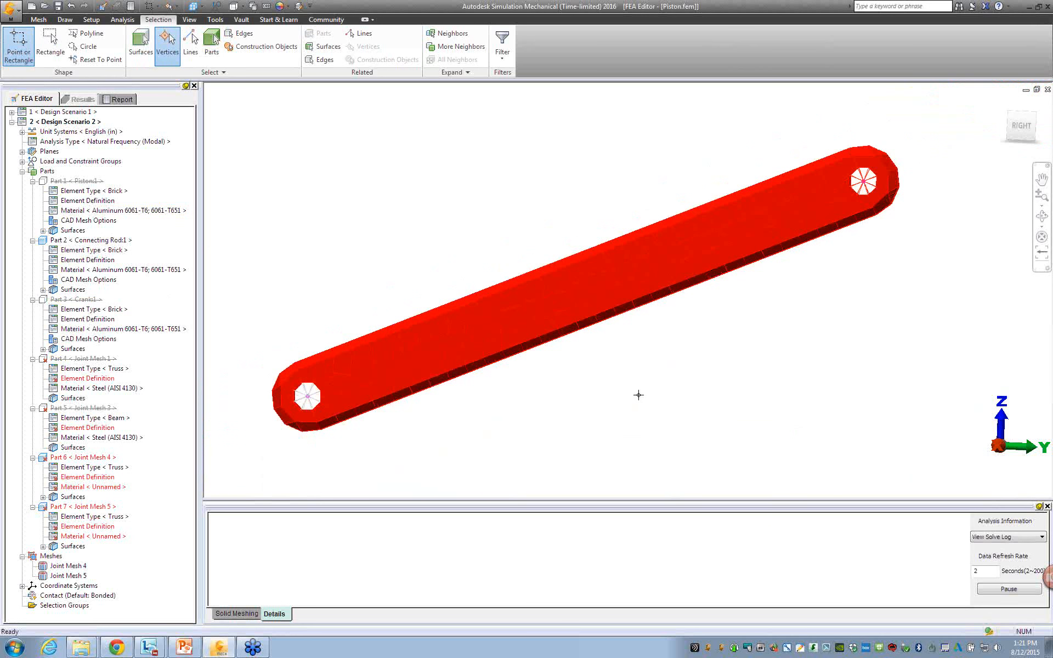
right_click(385, 201)
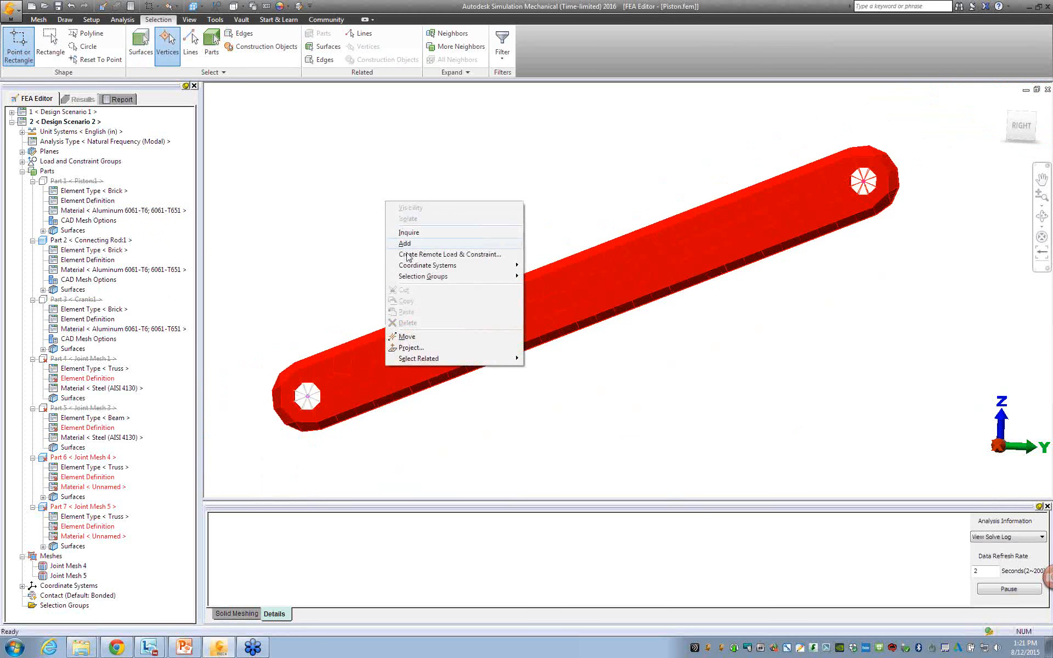
mouse_move(417, 243)
click(571, 245)
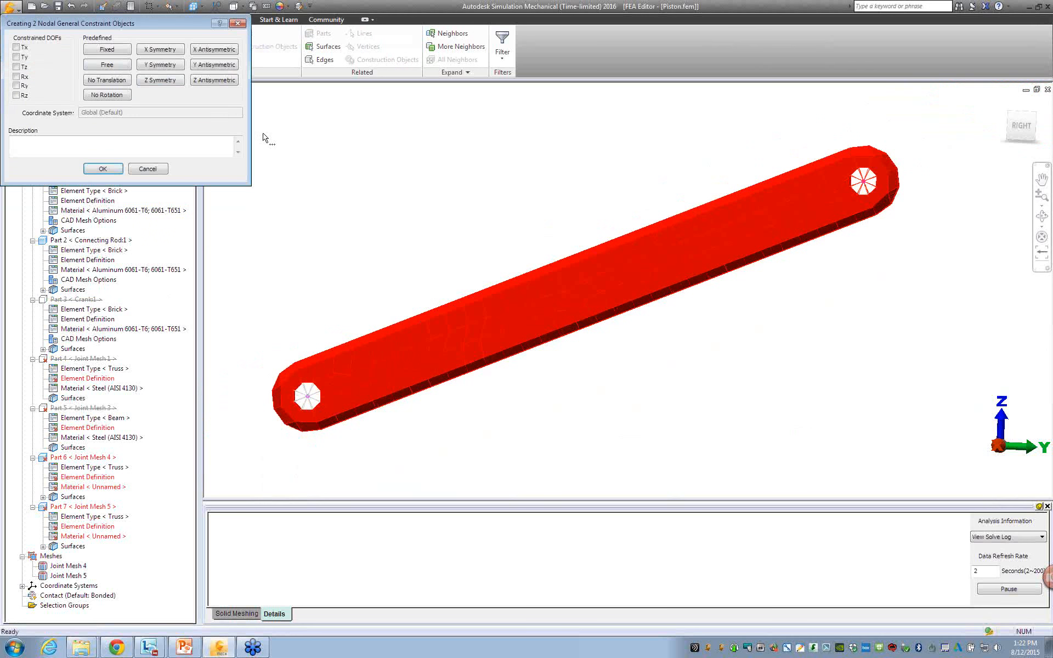
click(103, 168)
Change the element type of the Joint Mesh 4 and Joint Mesh 5 parts to Rigid.
mouse_move(359, 285)
shift+middle_down()
mouse_move(458, 296)
mouse_move(411, 293)
shift+middle_up()
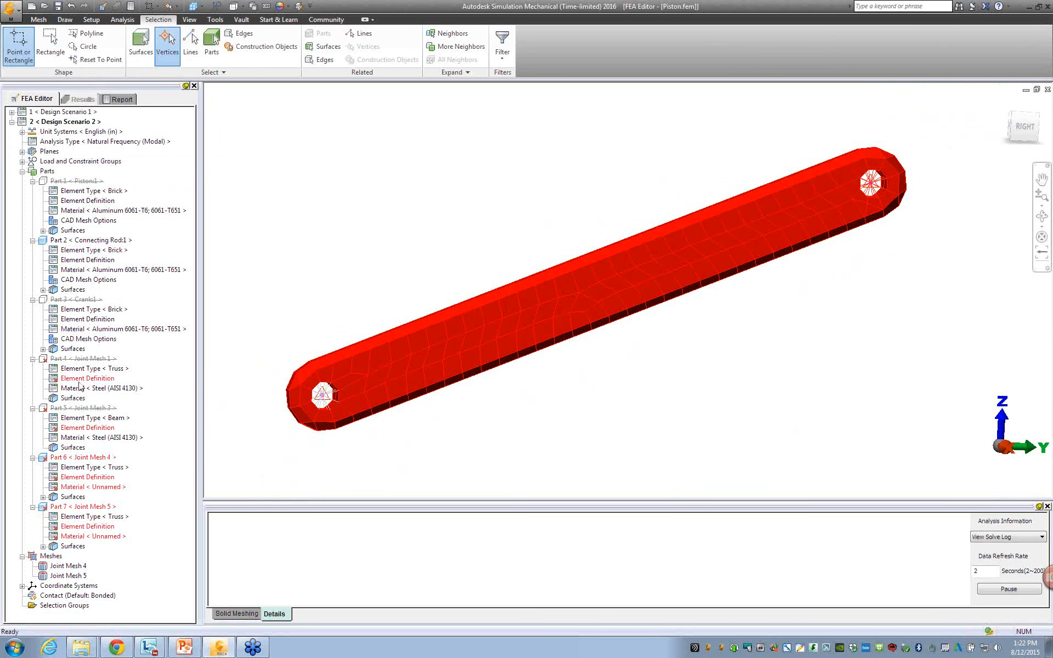
click(86, 481)
click(89, 468)
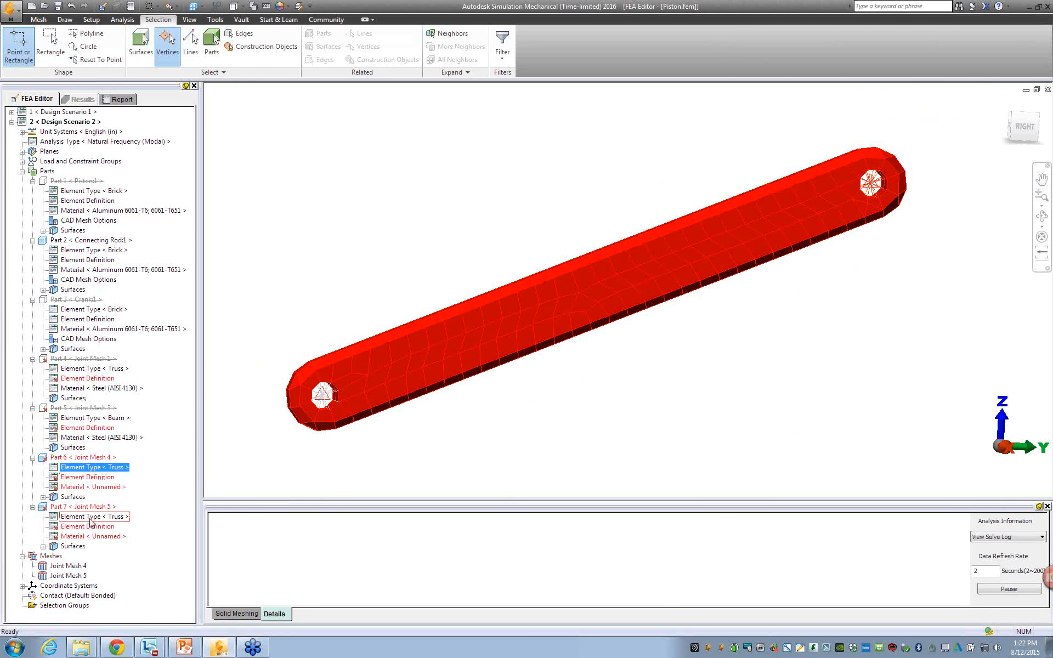
right_click(100, 471)
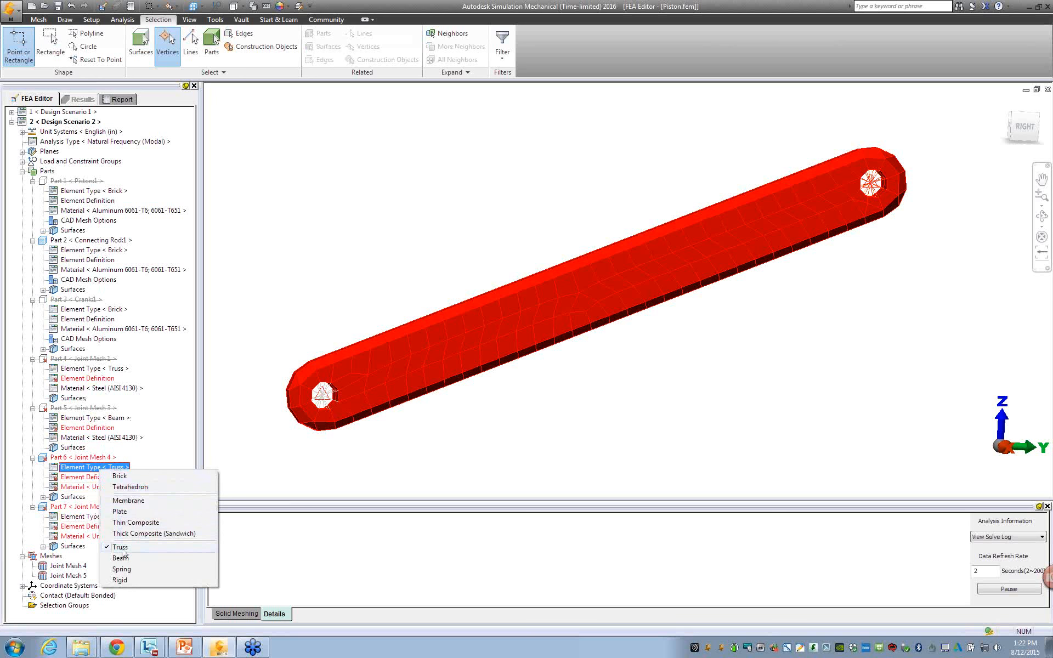
click(122, 581)
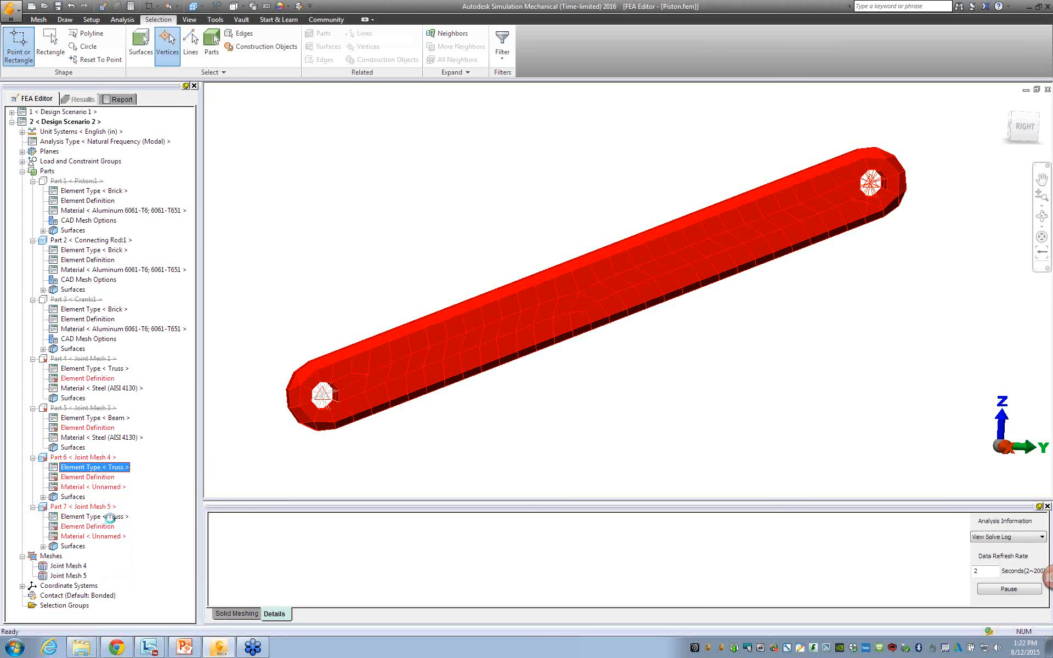
right_click(109, 516)
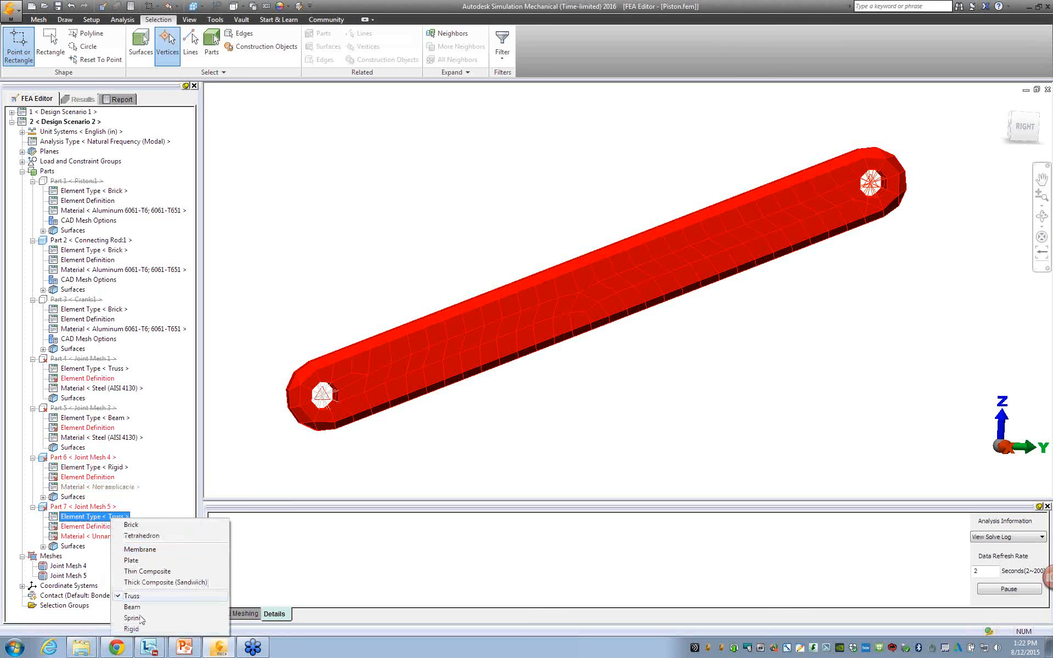
click(131, 628)
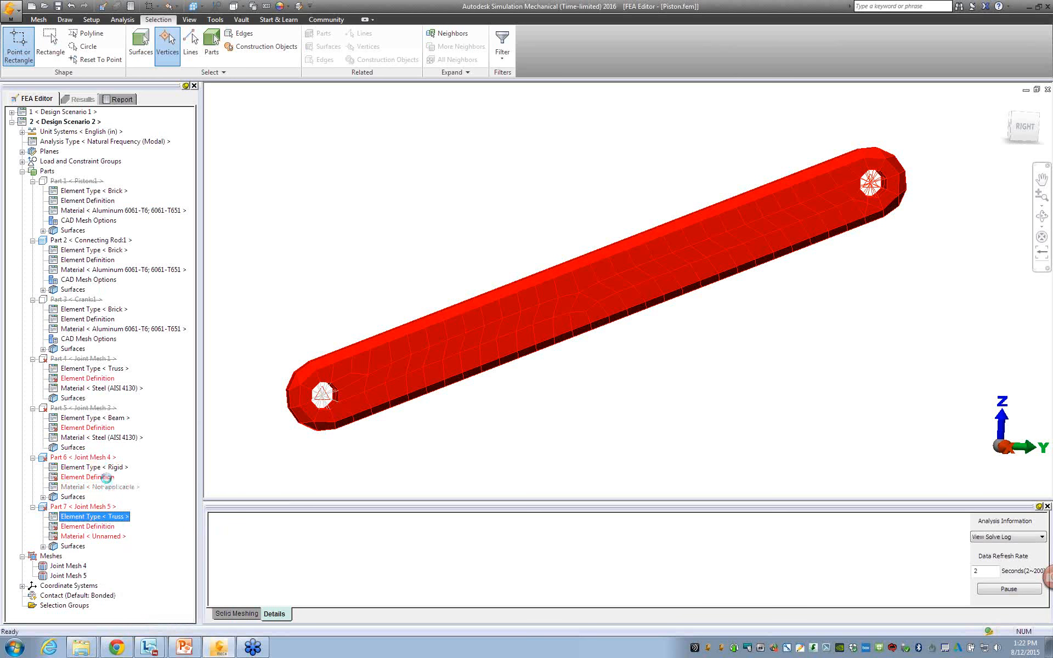
Accept the default rigid element definitions for the Joint Mesh 4 and Joint Mesh 5 parts.
click(106, 477)
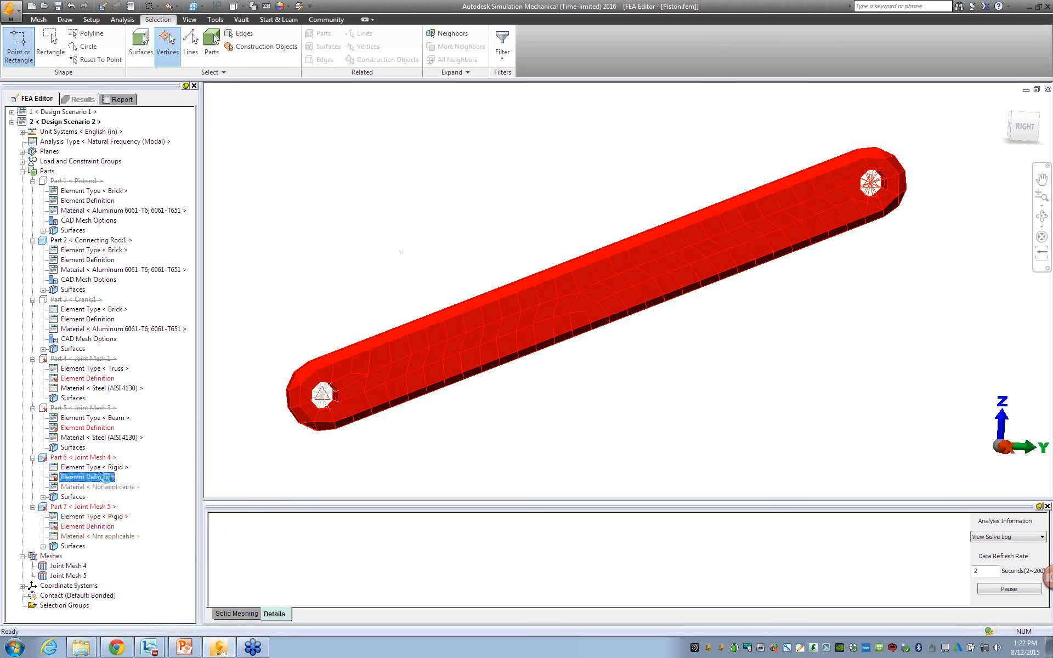
double_click(106, 478)
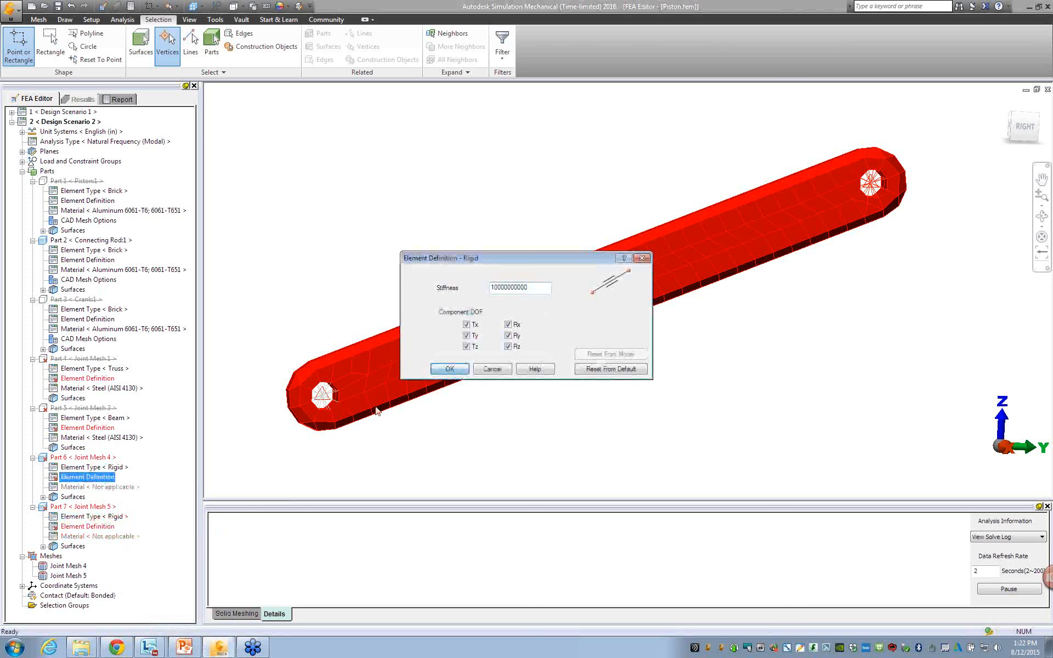
key(Return)
double_click(91, 526)
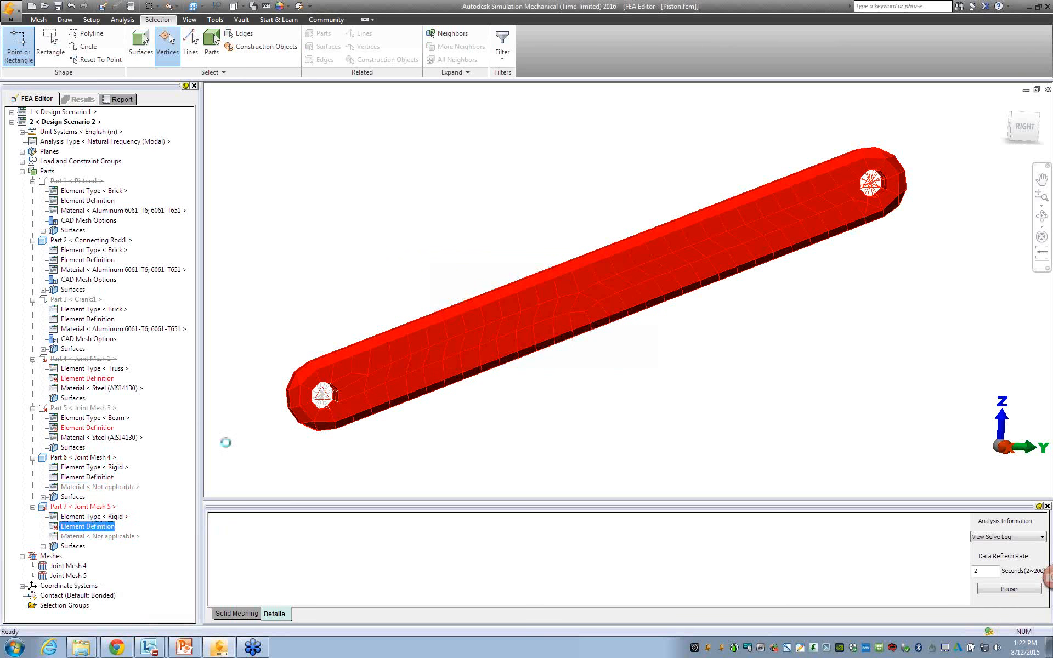
click(450, 374)
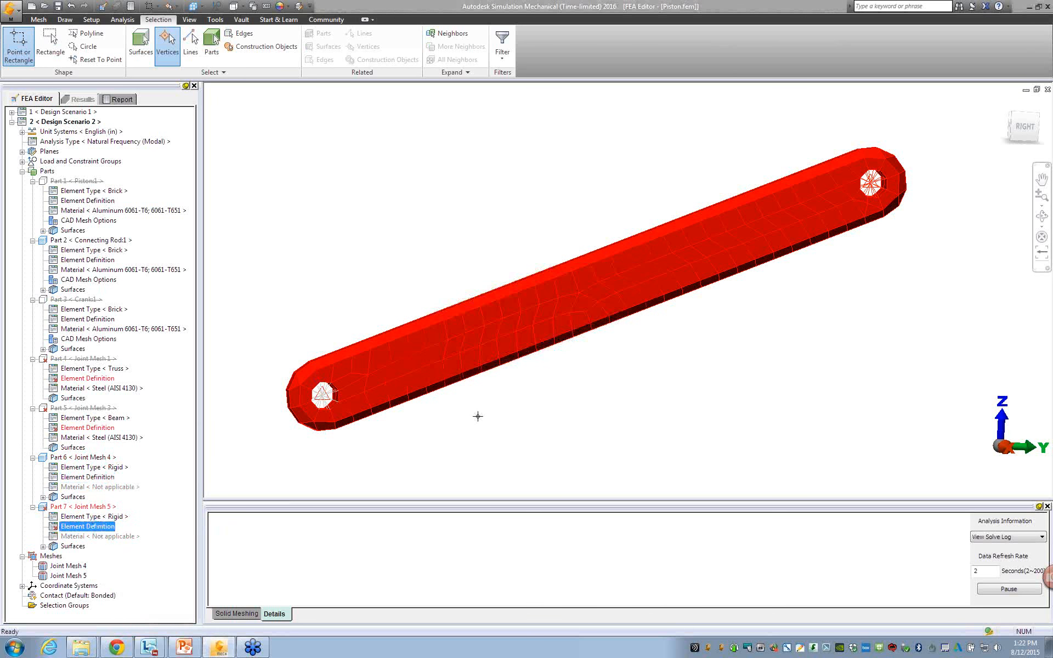
Review the general and solution parameters of the modal analysis, and enable normalized stress (binary) output.
mouse_move(522, 433)
shift+middle_down()
mouse_move(390, 430)
mouse_move(499, 425)
mouse_move(467, 394)
shift+middle_up()
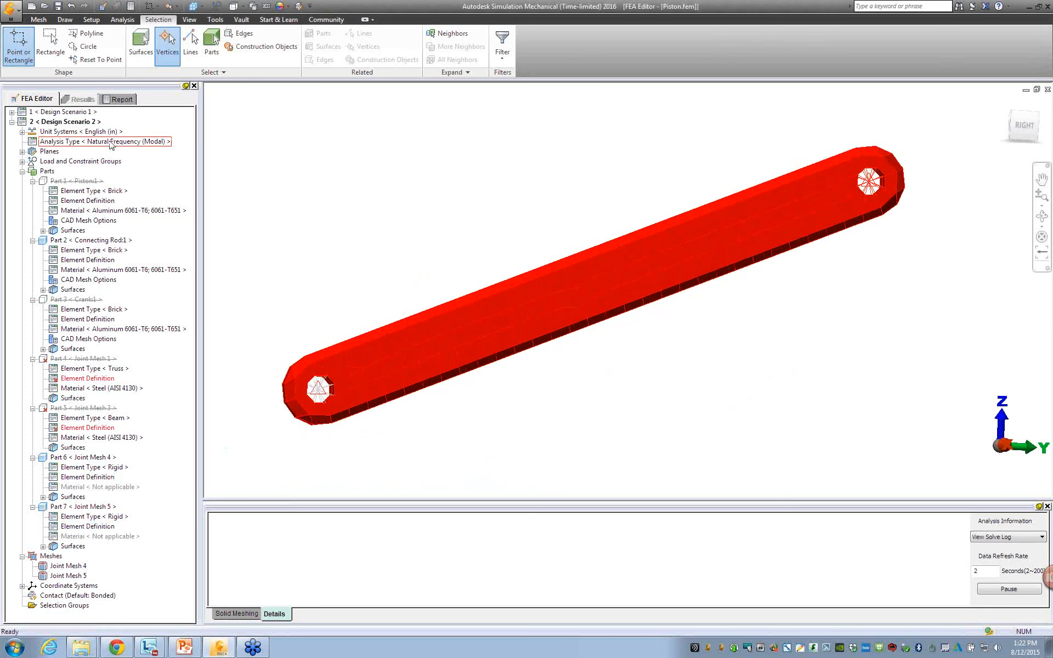
click(91, 20)
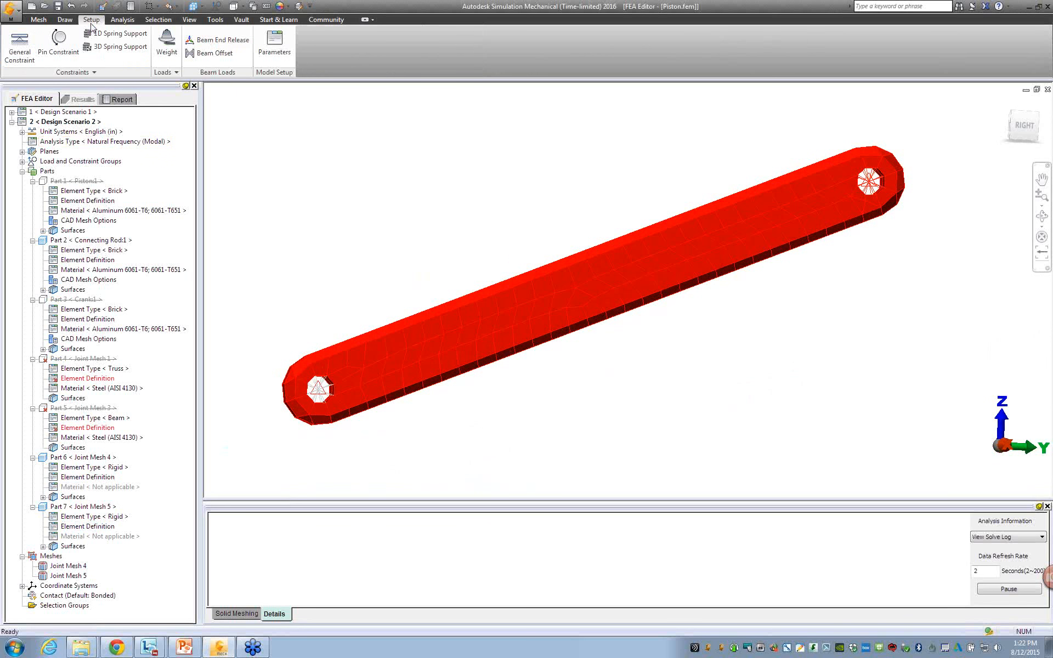
click(291, 55)
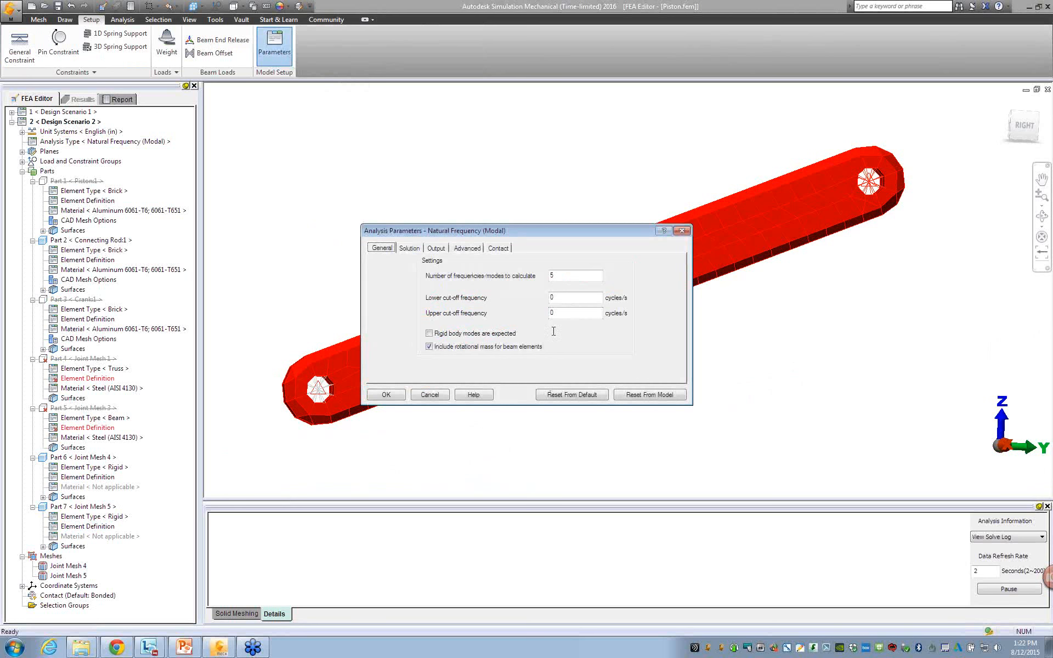
drag(562, 274, 522, 276)
click(410, 248)
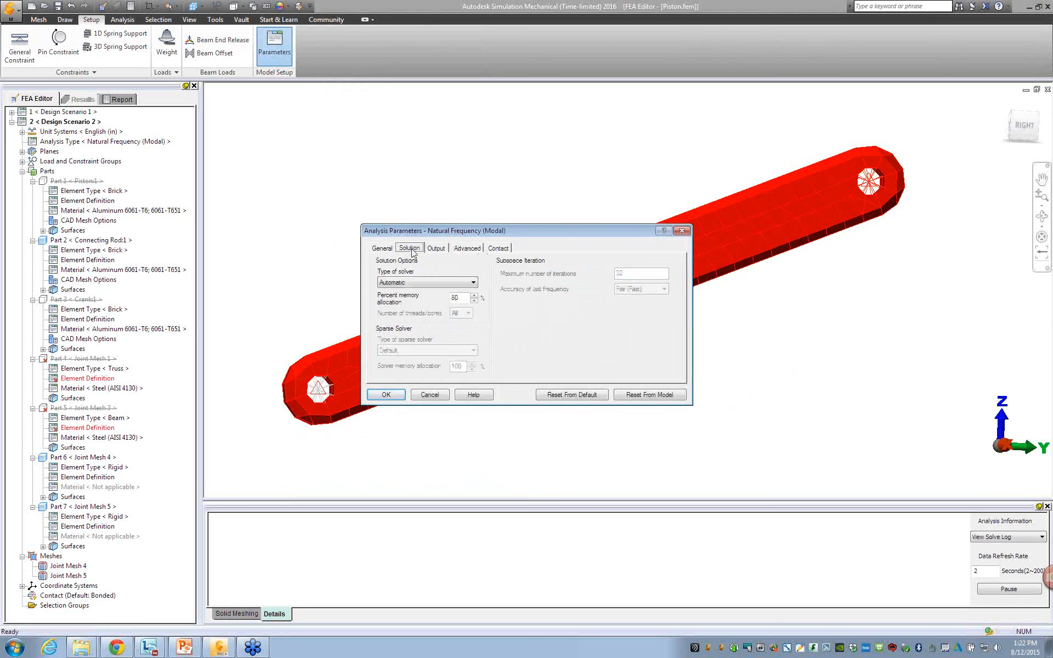
click(435, 249)
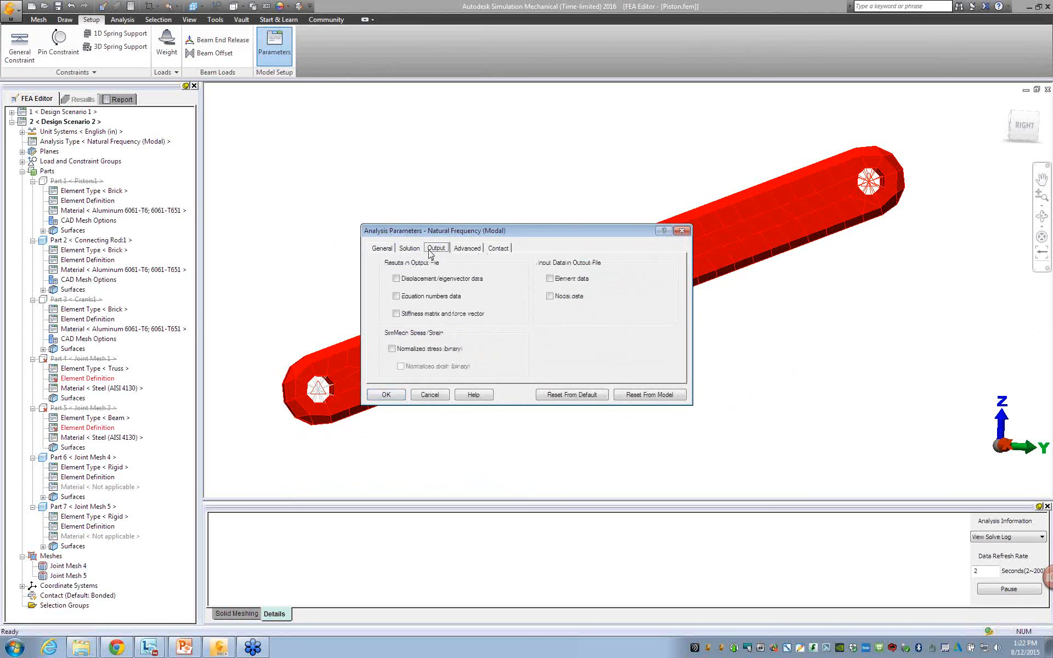
click(405, 353)
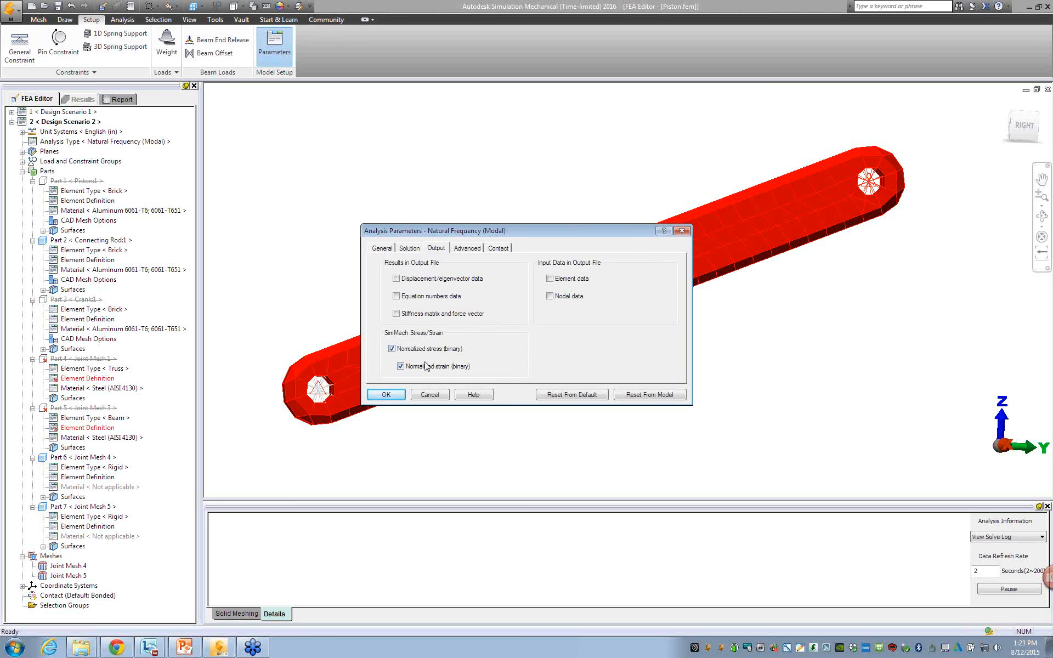
click(386, 395)
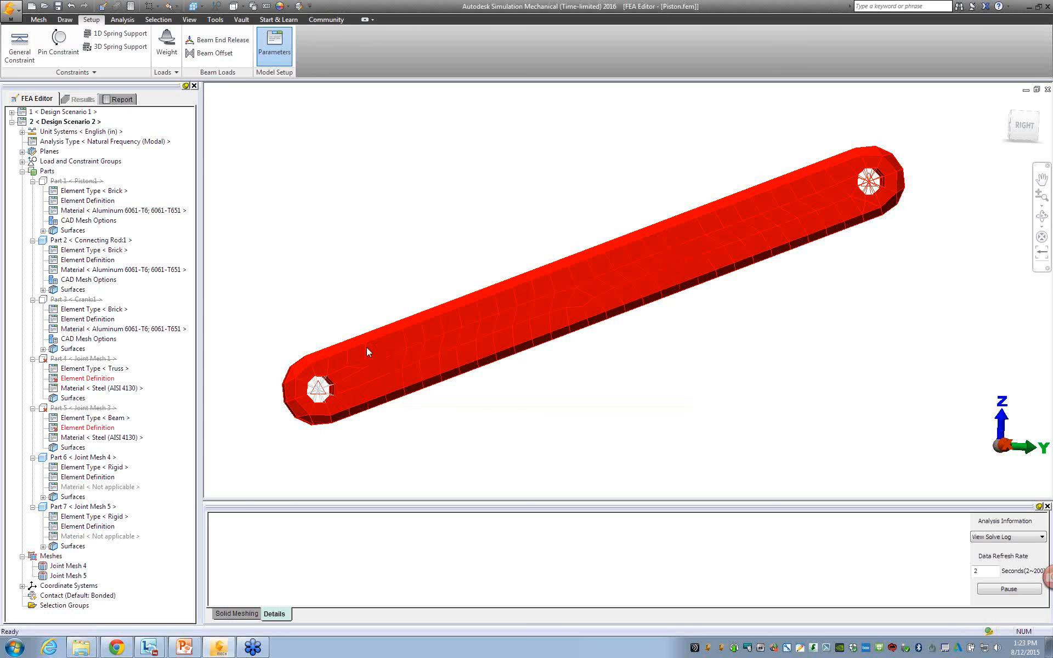
Run the natural frequency (modal) simulation of the connecting rod in Design Scenario 2.
click(122, 19)
click(29, 44)
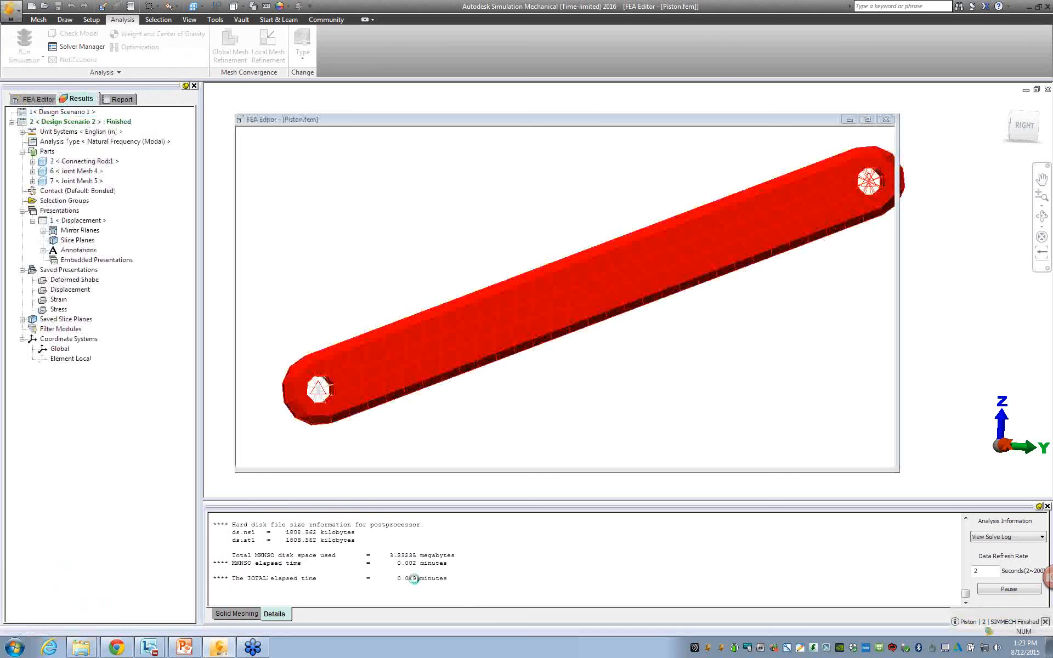
Examine the connecting rod's displacement mode shapes from mode 1 through mode 3 from several viewing angles.
mouse_move(494, 436)
middle_down()
mouse_move(511, 415)
mouse_move(641, 469)
middle_up()
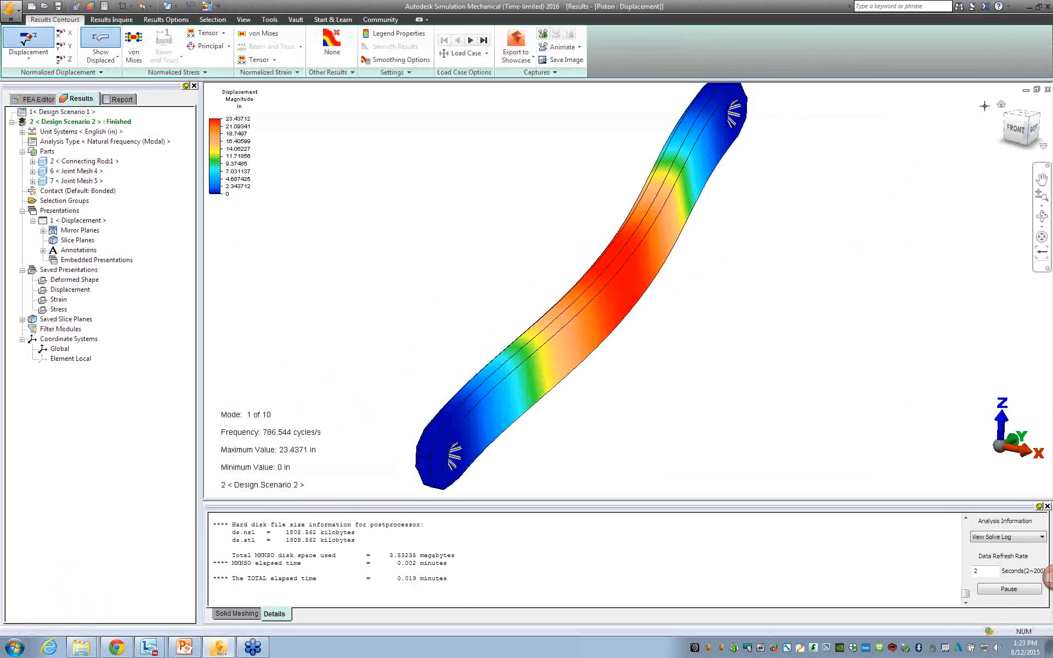
click(1021, 122)
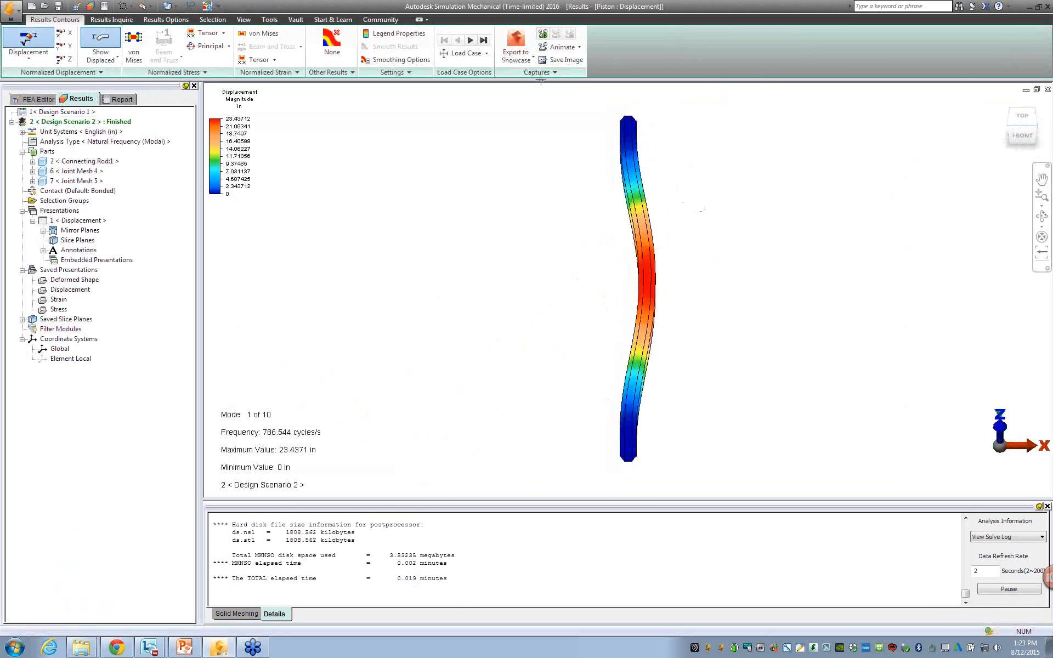
click(471, 41)
click(470, 40)
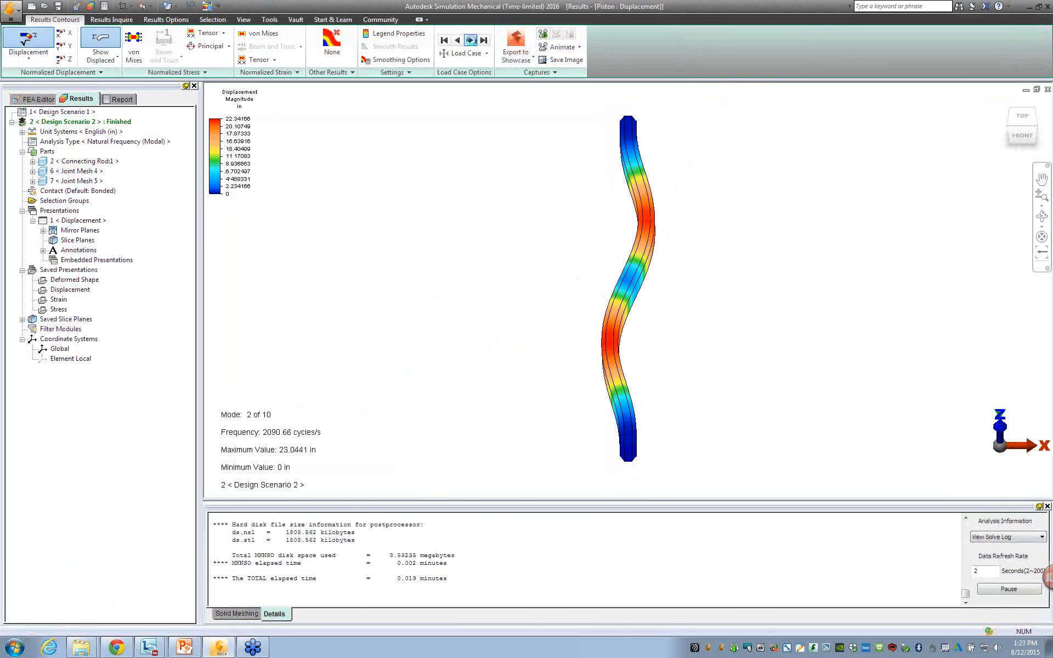
middle_drag(647, 298, 450, 468)
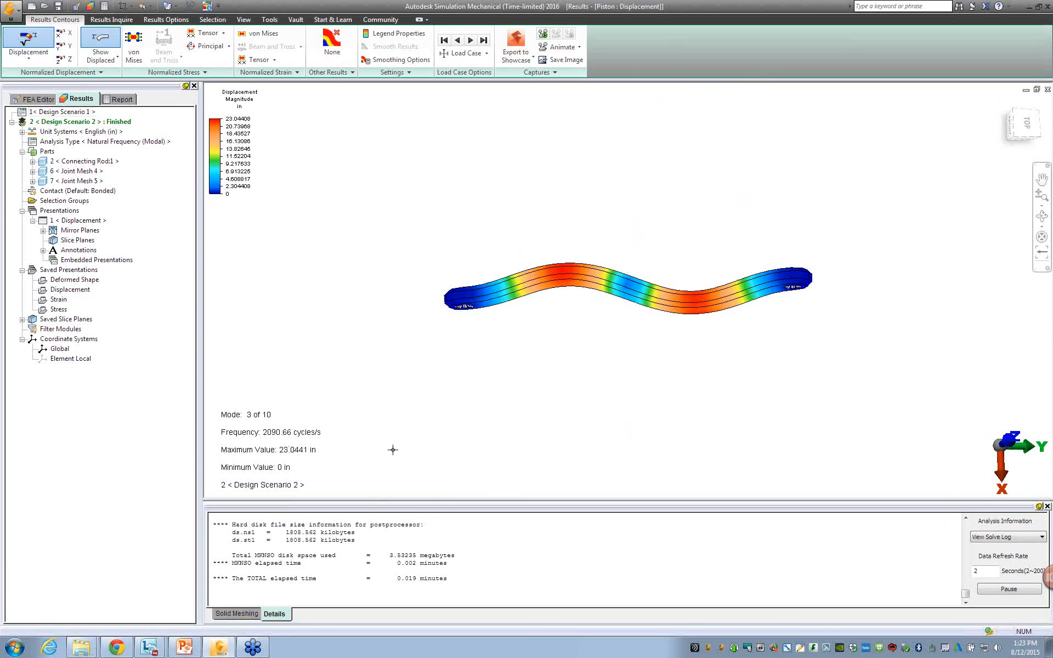
middle_drag(395, 430, 320, 369)
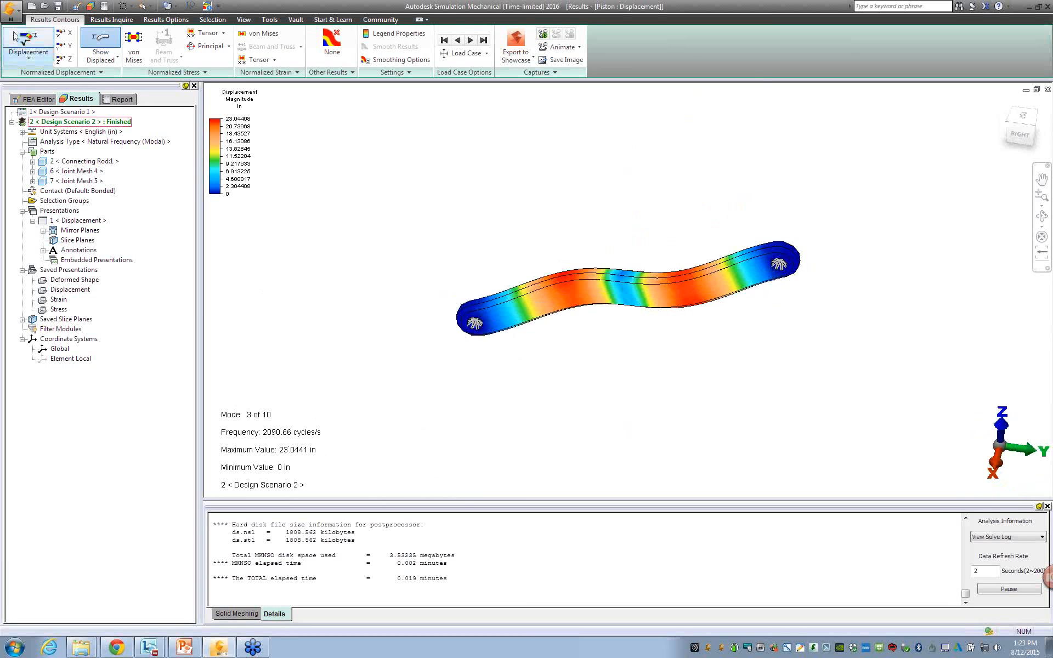
Export the modal results in Recurdyn RFI format as a file named 123 in the DEL folder.
click(9, 10)
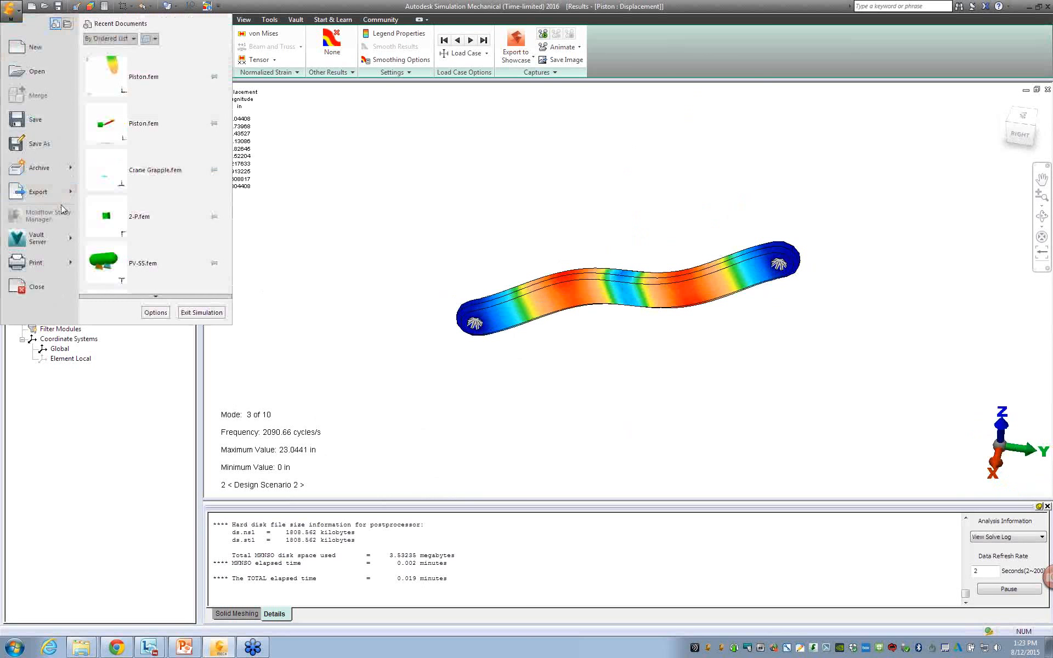
mouse_move(66, 190)
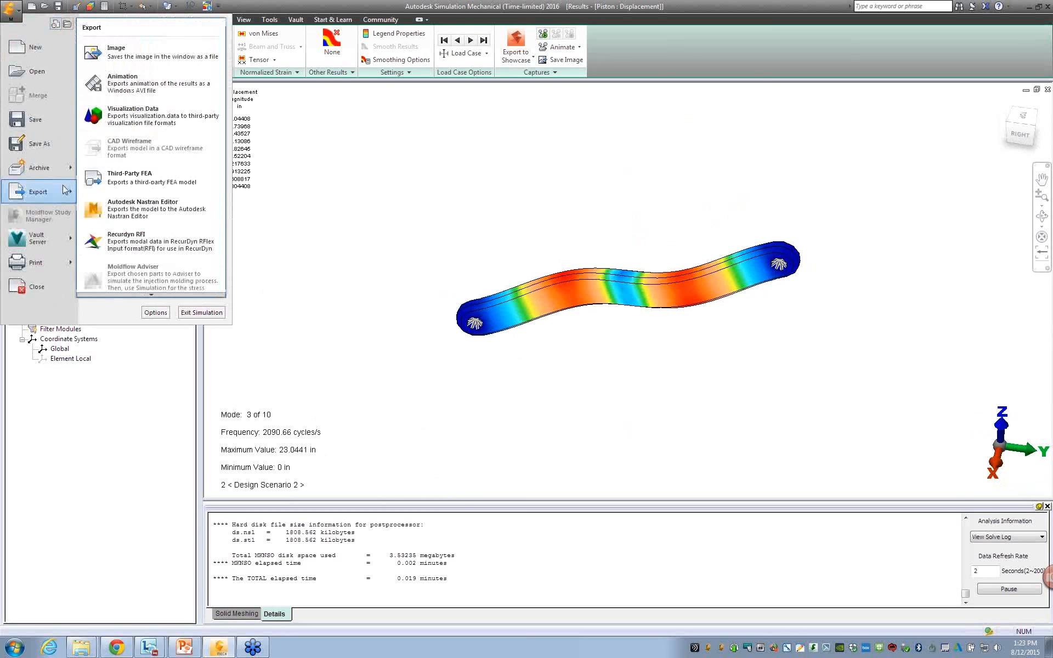
click(164, 256)
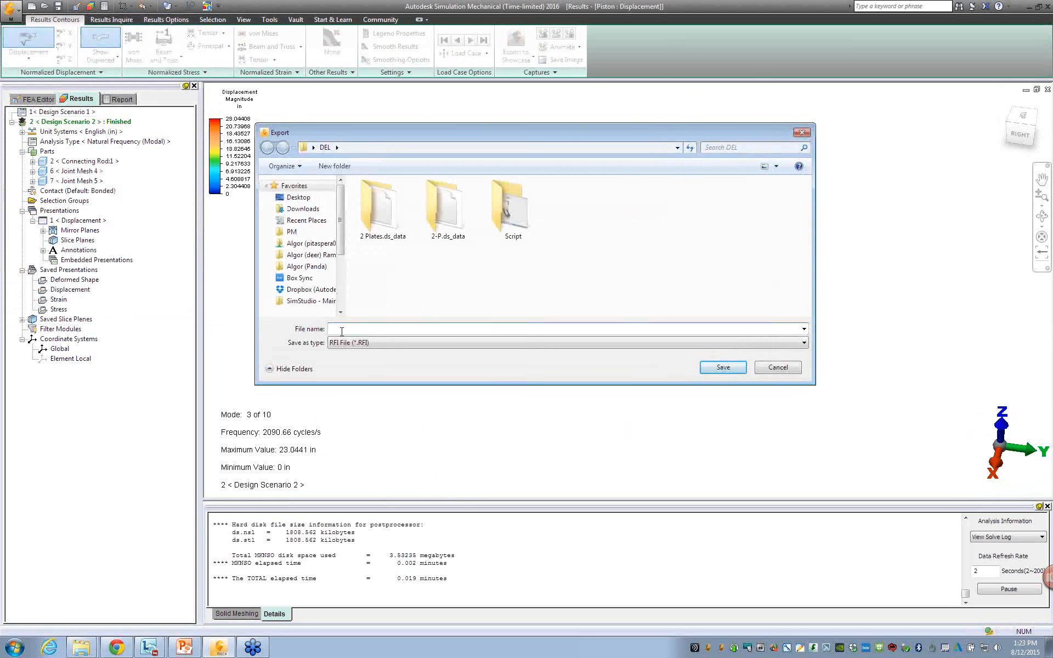
text(123)
key(Tab)
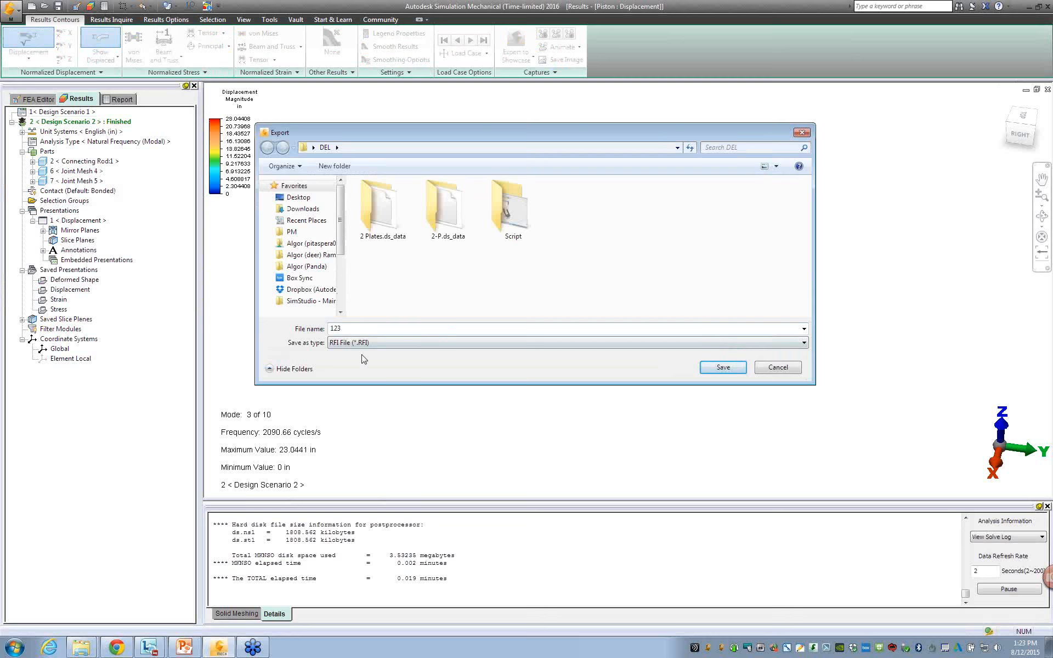
click(711, 369)
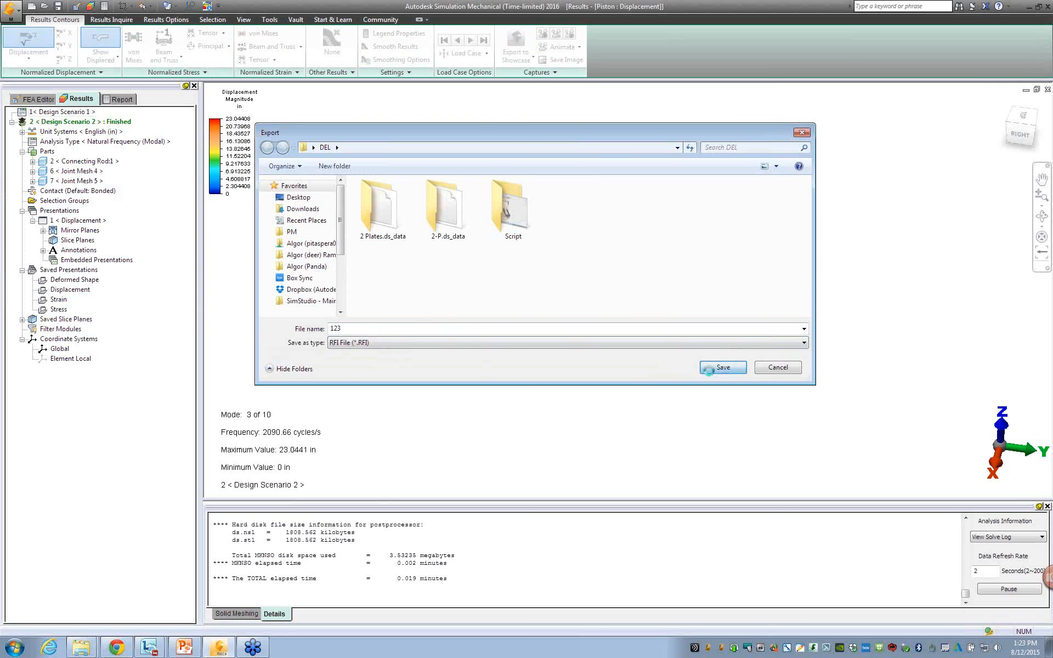
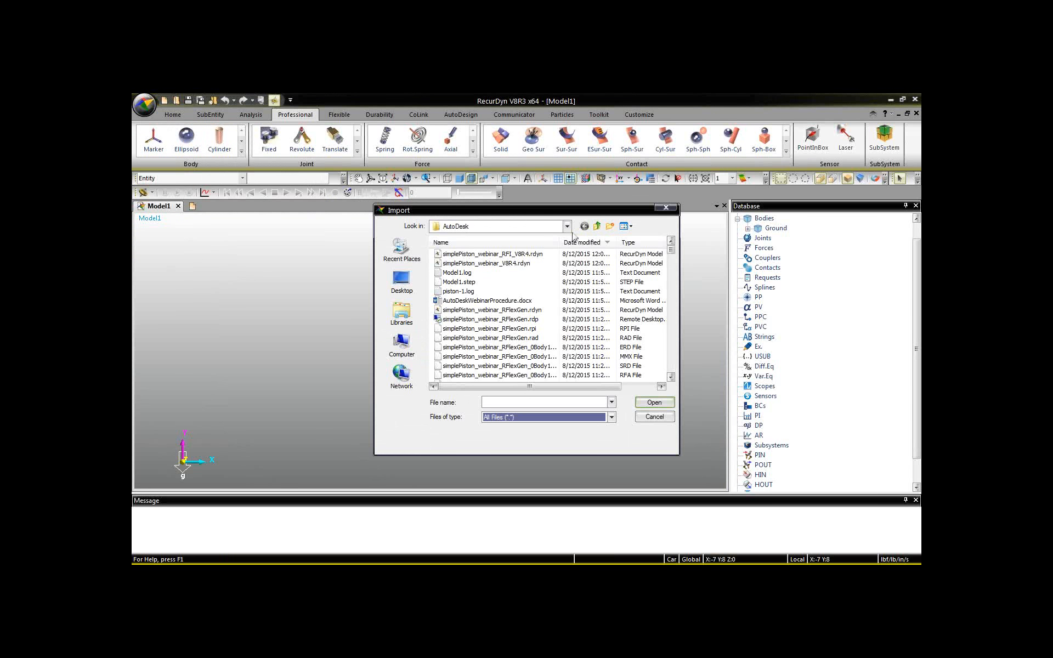
Import the STEP file piston-1.stp from the webinar folder into Model1.
click(521, 242)
double_click(474, 255)
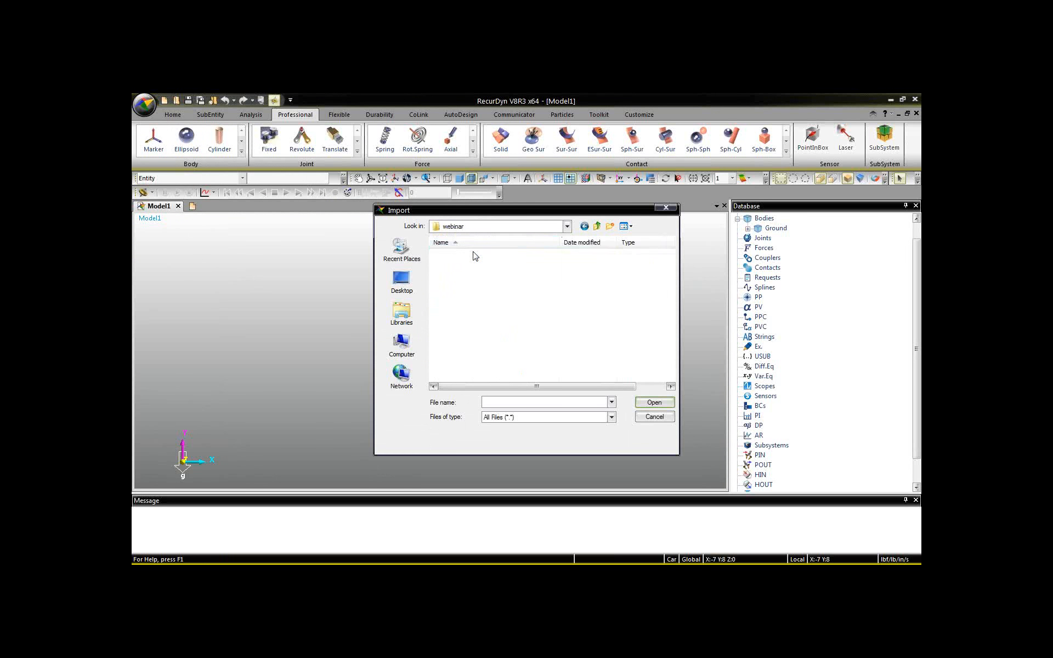
click(459, 263)
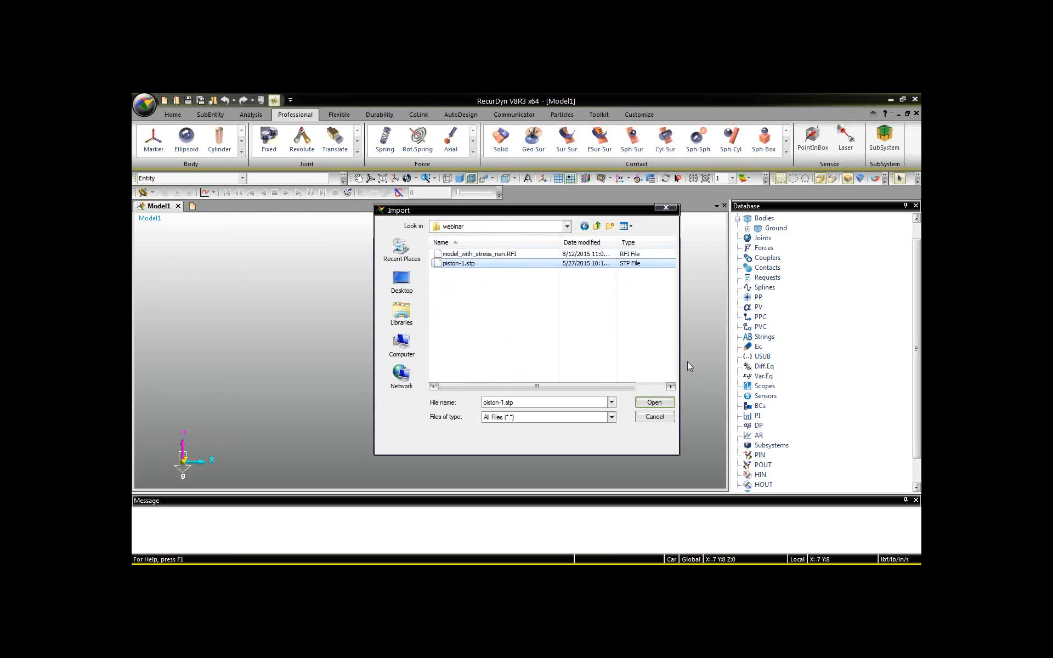
click(654, 403)
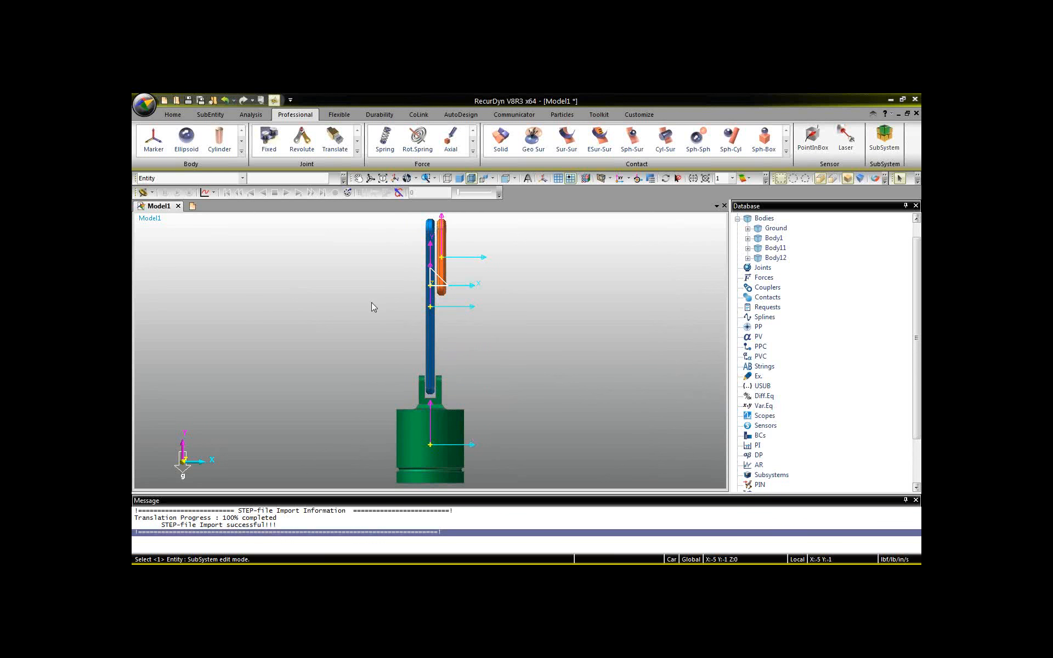
Change the working plane to ZY and orient the imported piston assembly to the back view.
key(r)
drag(341, 313, 399, 362)
key(Escape)
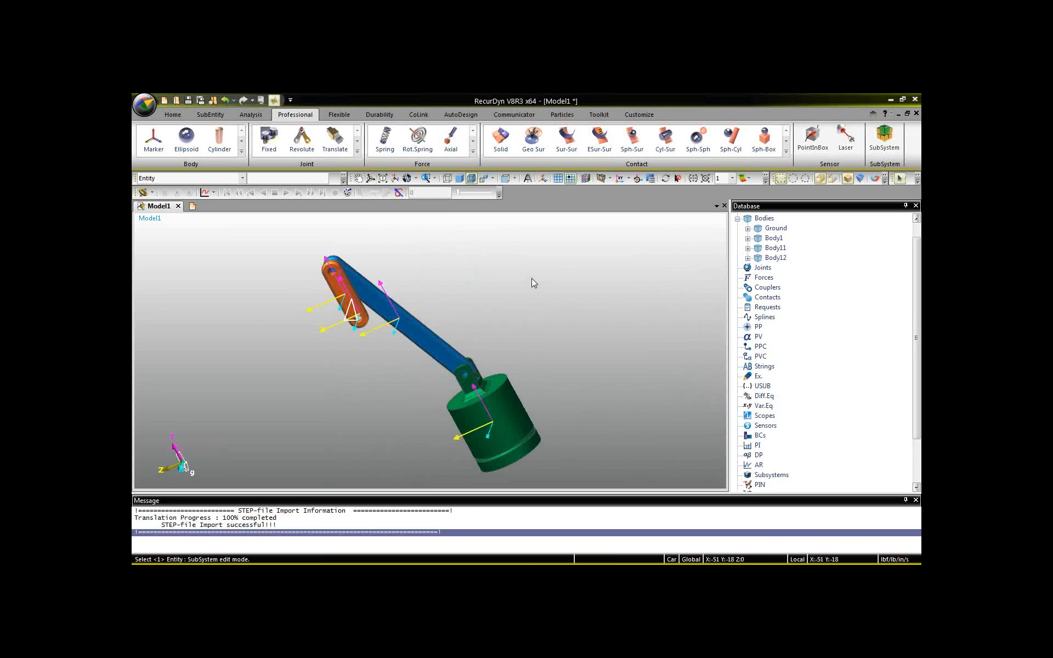
click(628, 179)
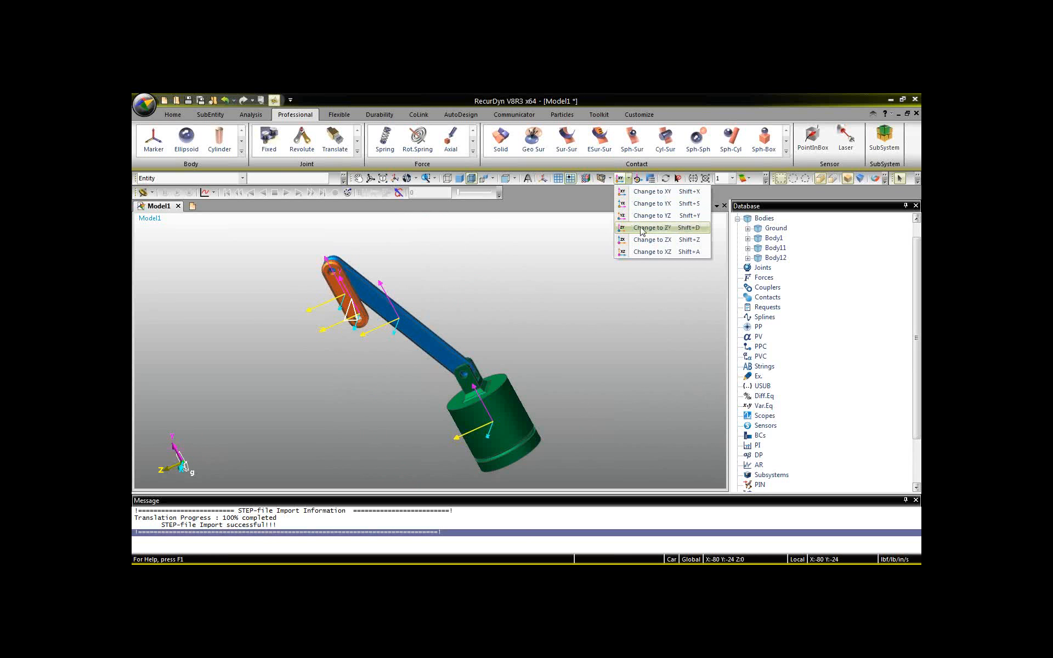
click(642, 228)
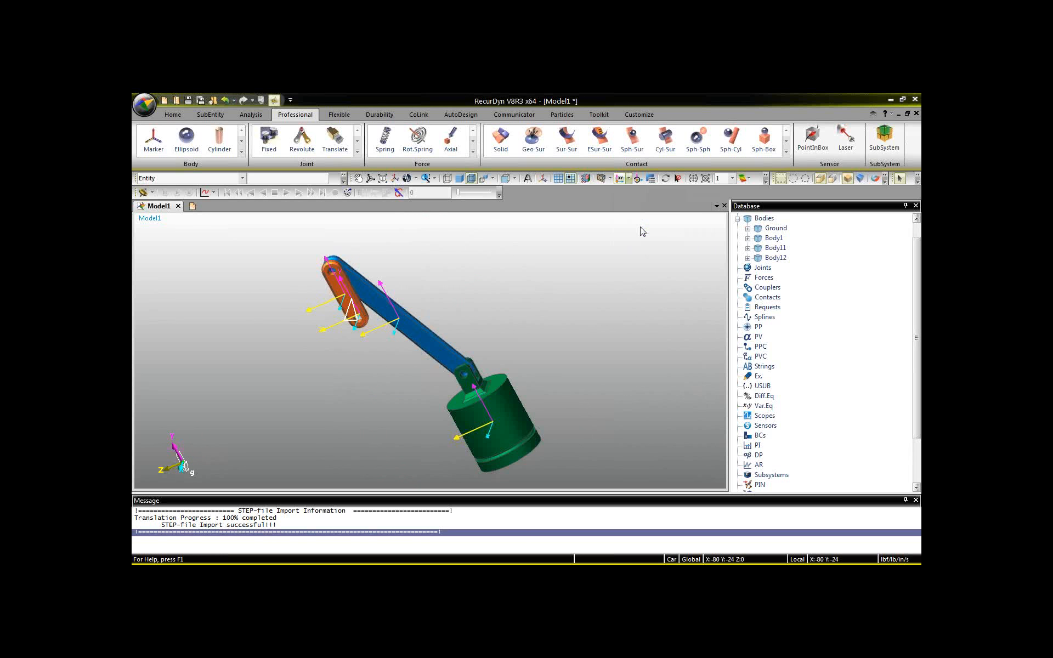
click(611, 179)
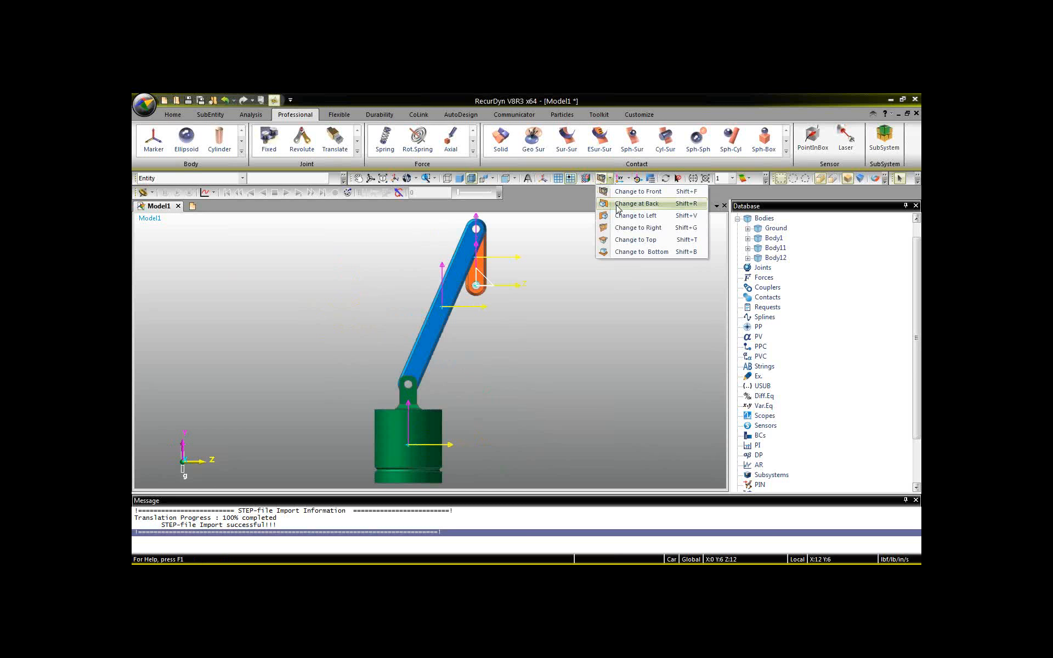
click(618, 207)
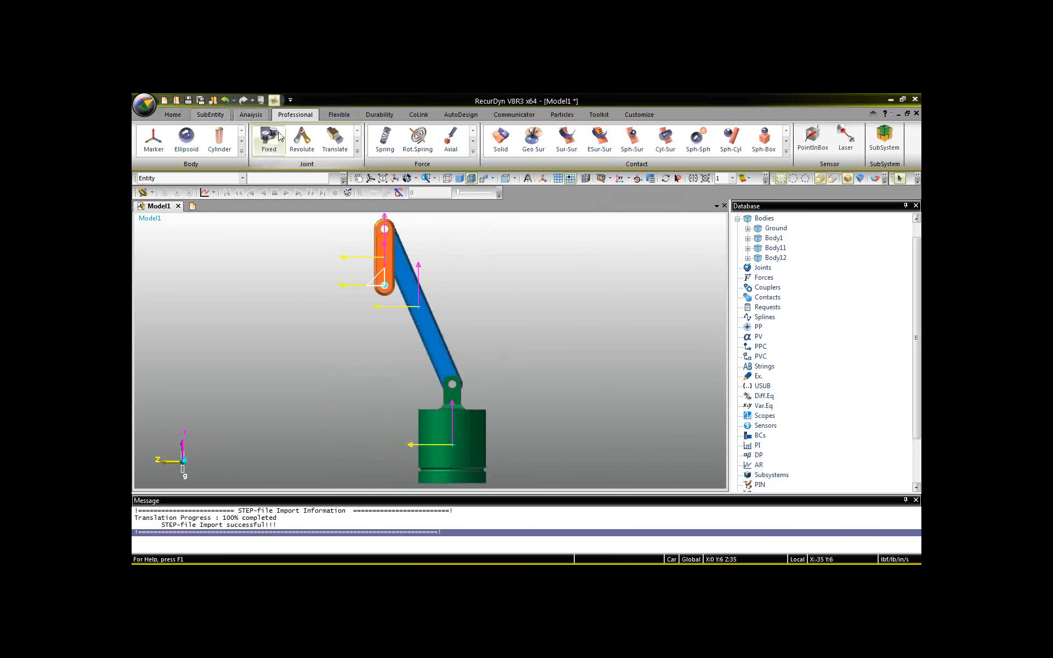
Create a revolute joint between Ground and the orange crank (Body1) at the centre of the crank's lower hole.
click(302, 138)
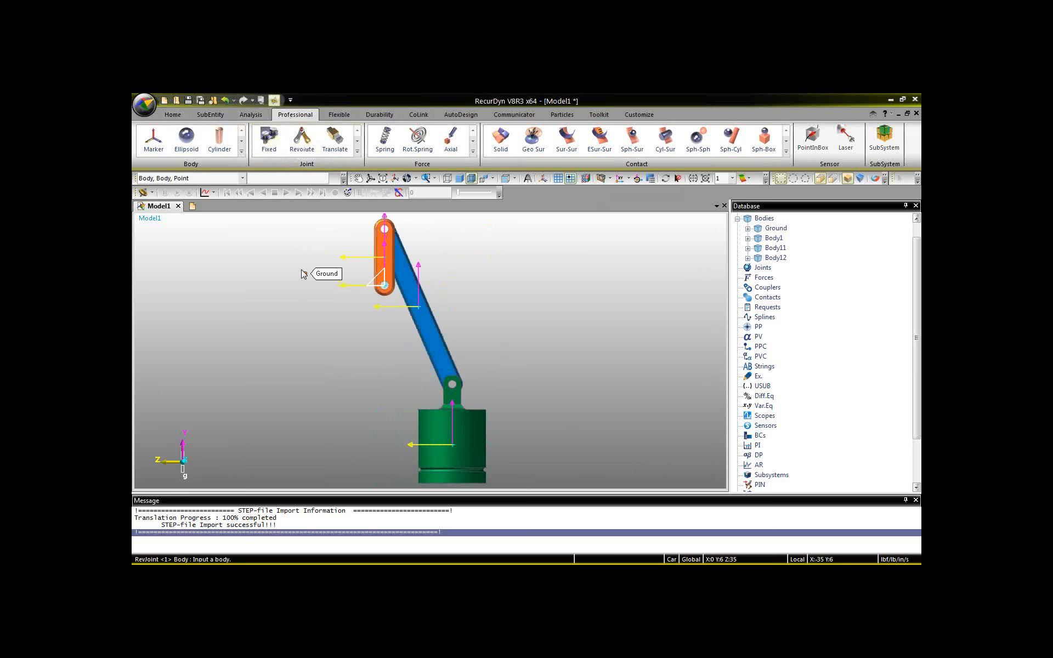
key(r)
drag(456, 322, 316, 347)
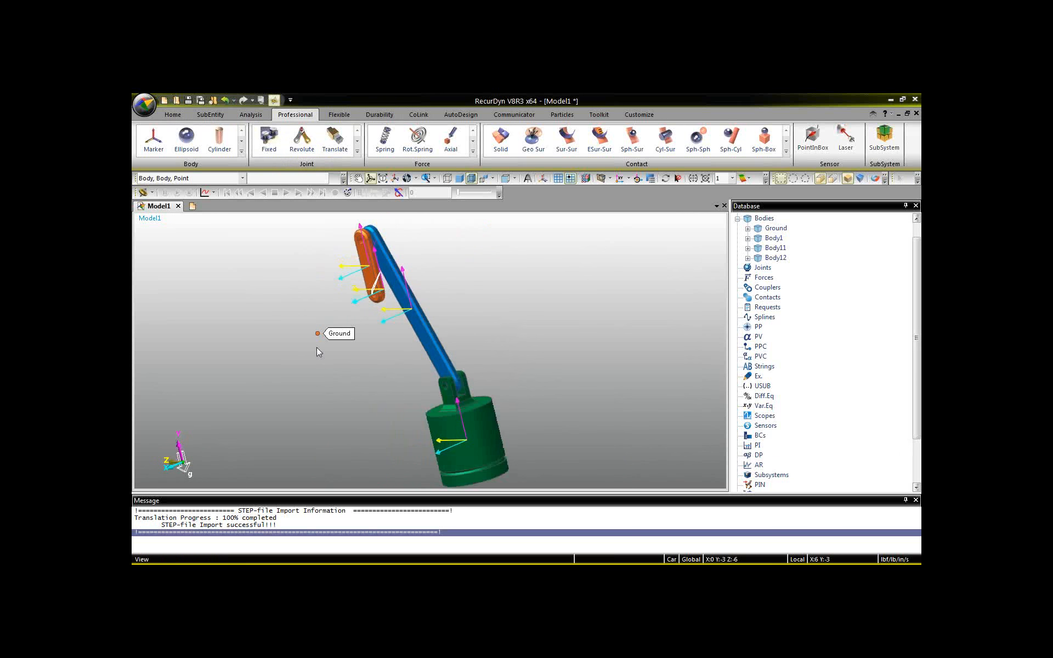
scroll(347, 285, up, 3)
drag(307, 276, 411, 370)
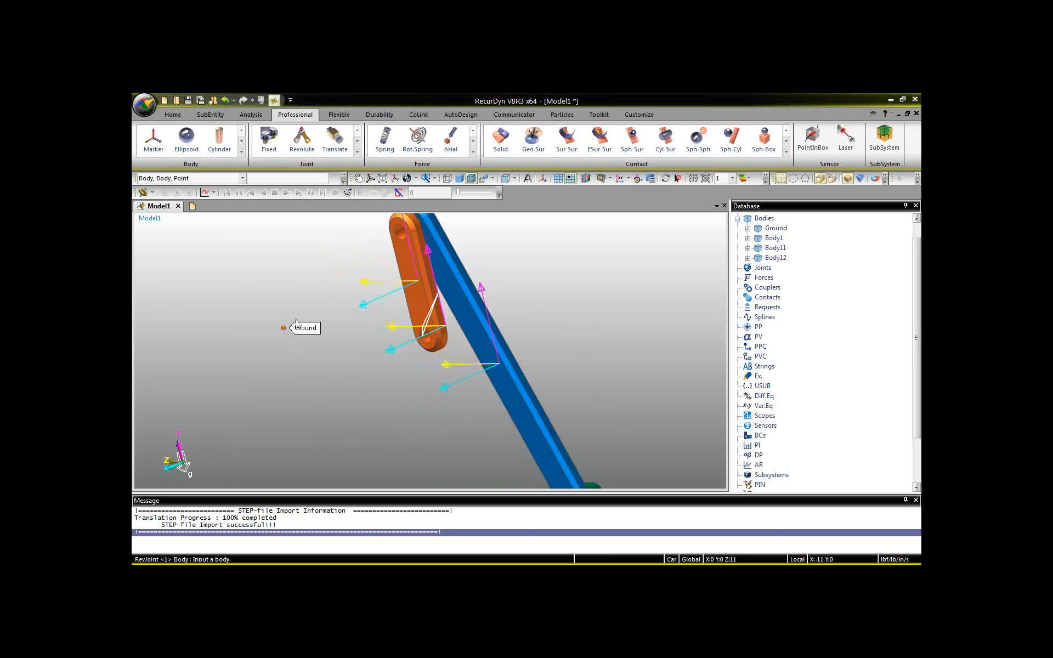
click(302, 146)
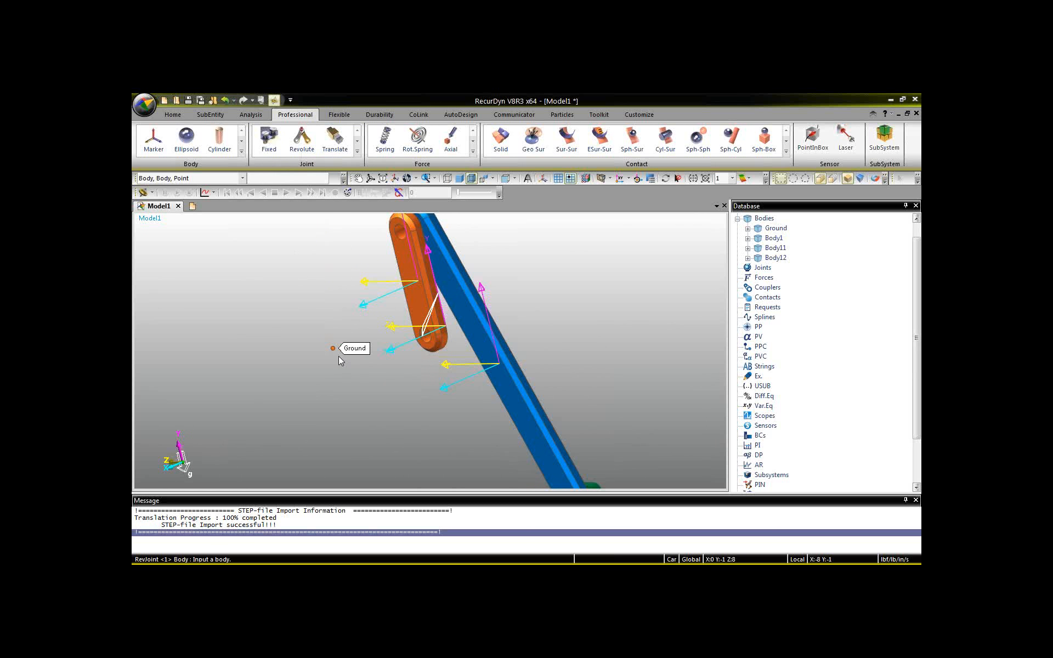
click(338, 356)
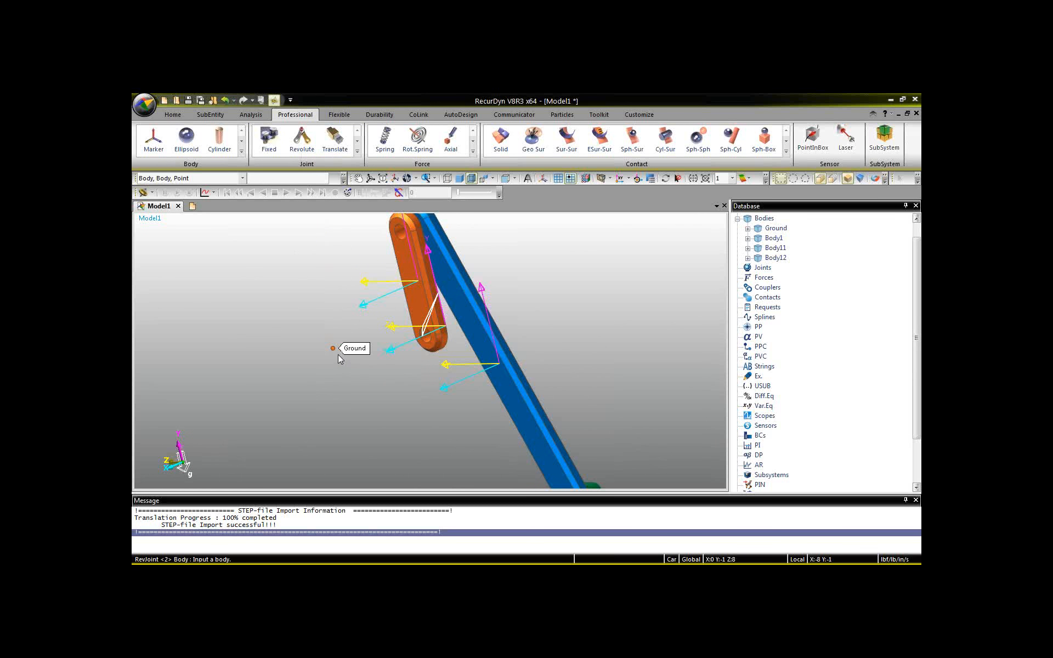
click(419, 304)
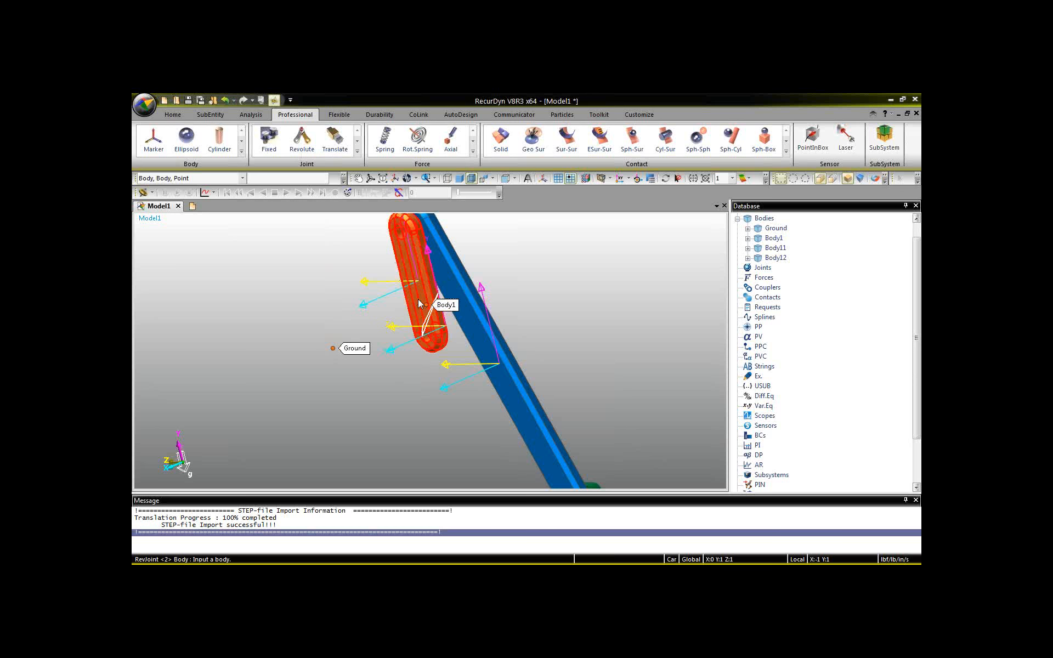
scroll(420, 316, up, 3)
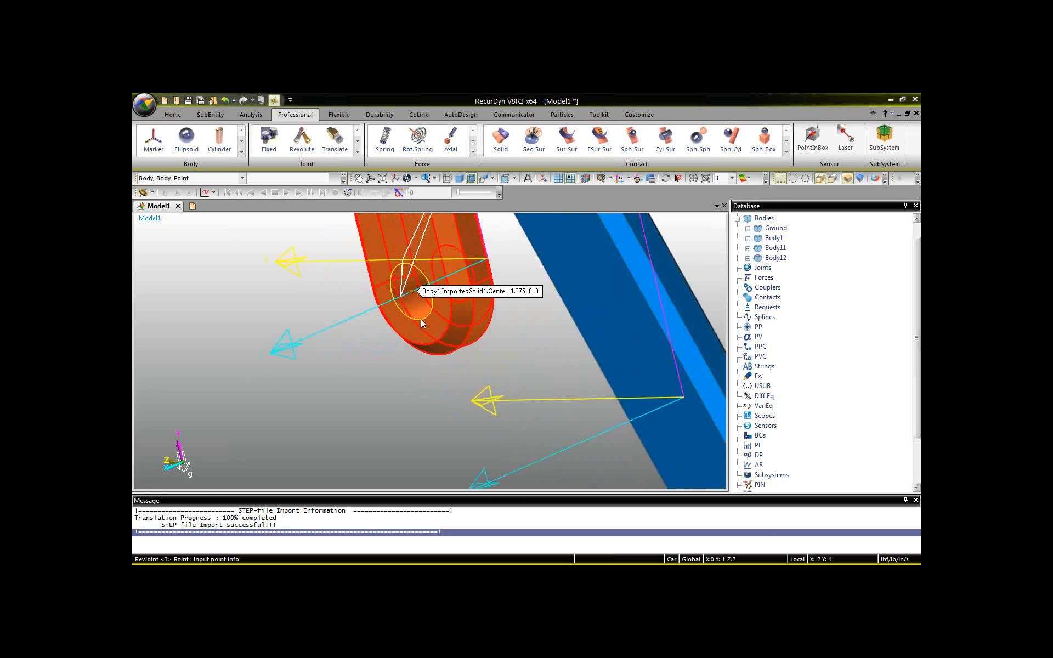
click(421, 324)
scroll(428, 329, down, 5)
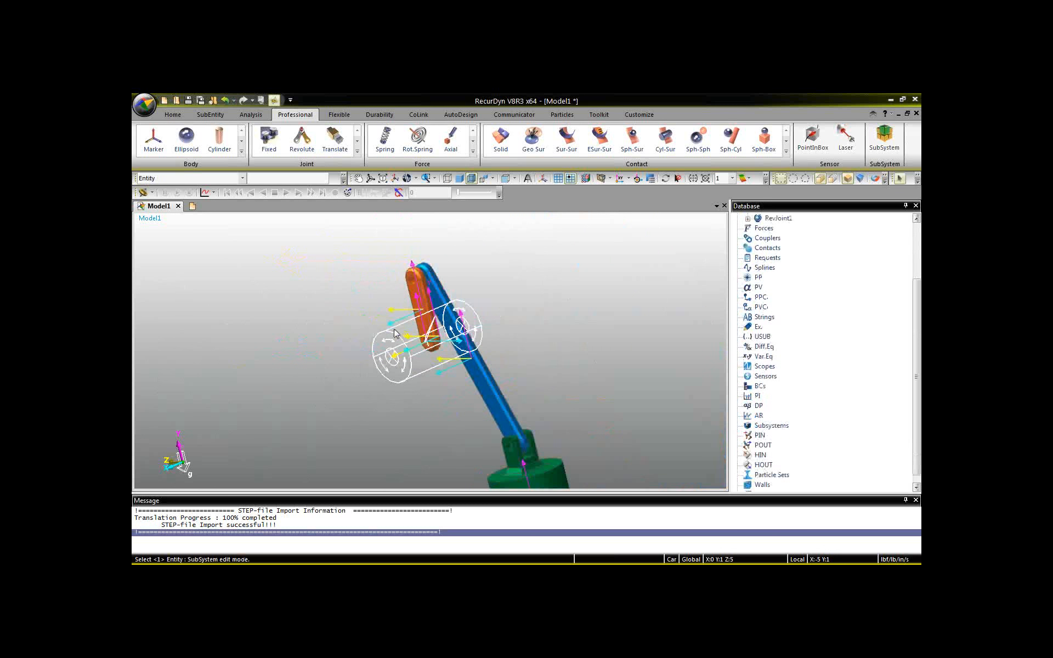
Set both the icon size and the marker size to 1.
scroll(411, 285, up, 1)
scroll(411, 286, up, 1)
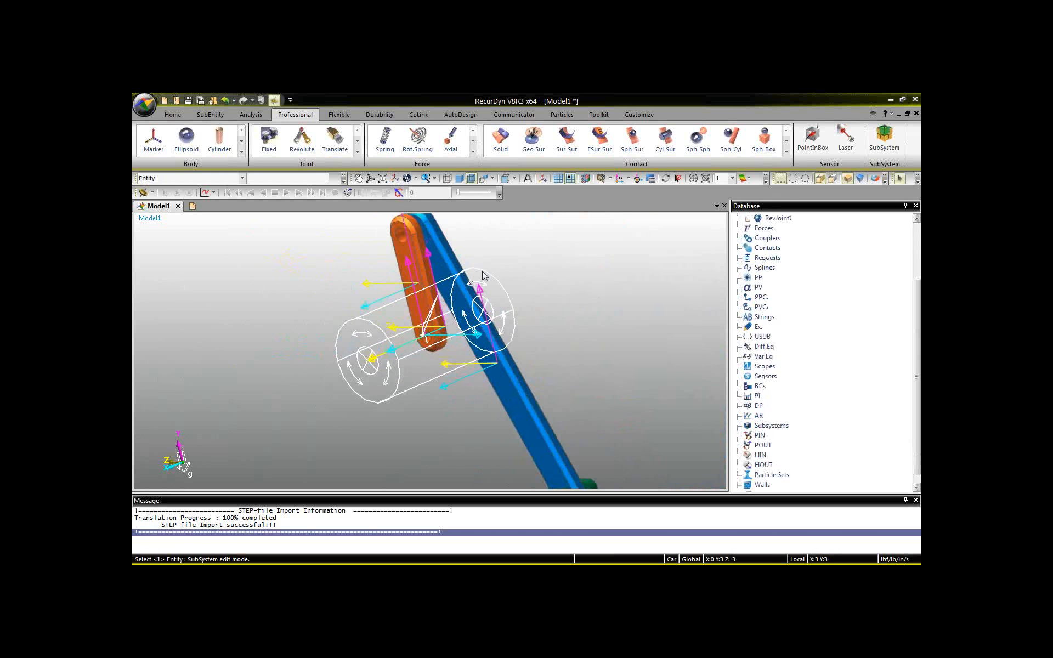
click(482, 271)
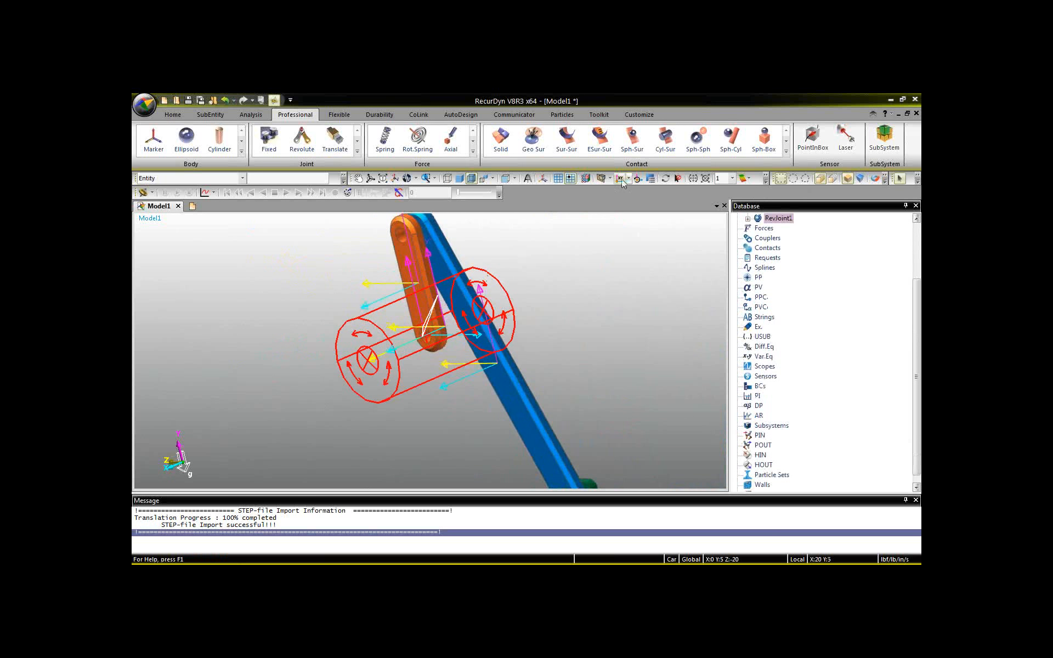
click(543, 179)
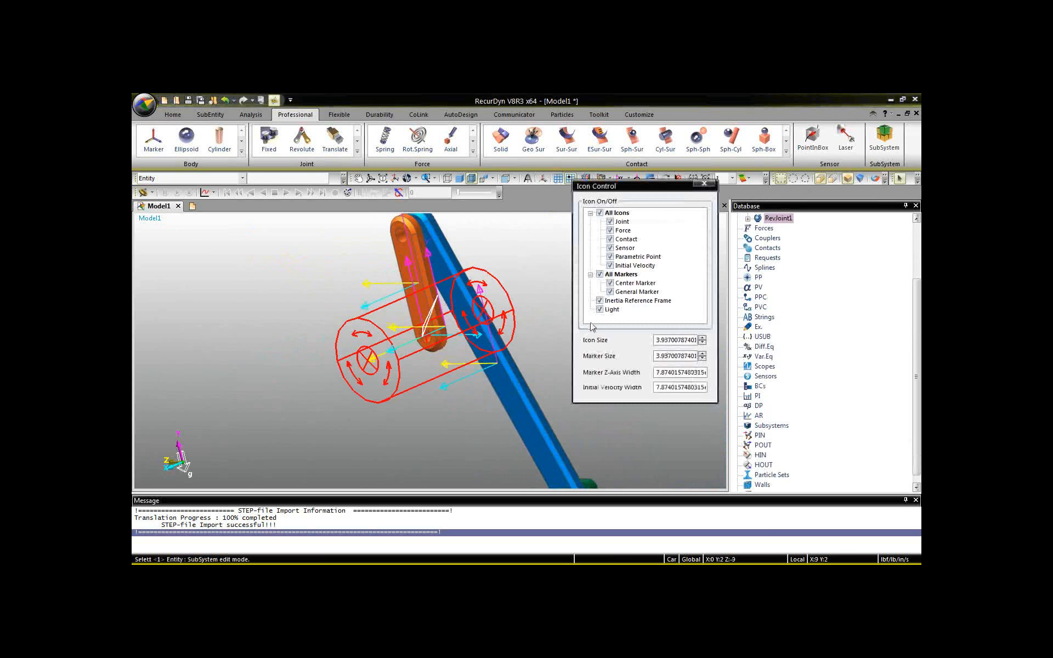
double_click(677, 337)
text(1)
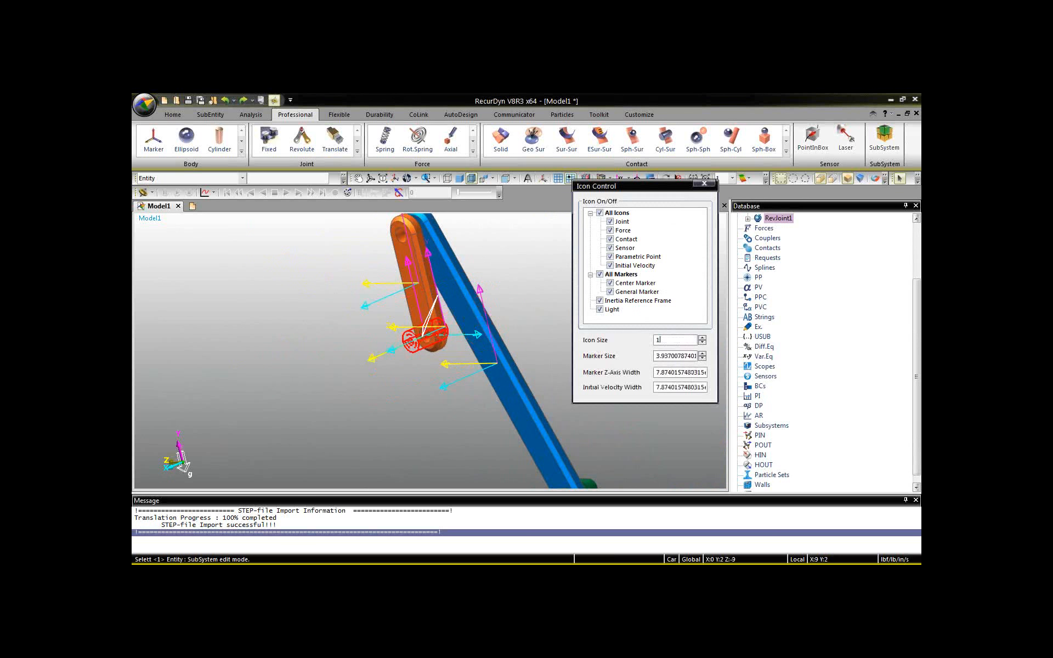
key(Tab)
text(1)
click(704, 184)
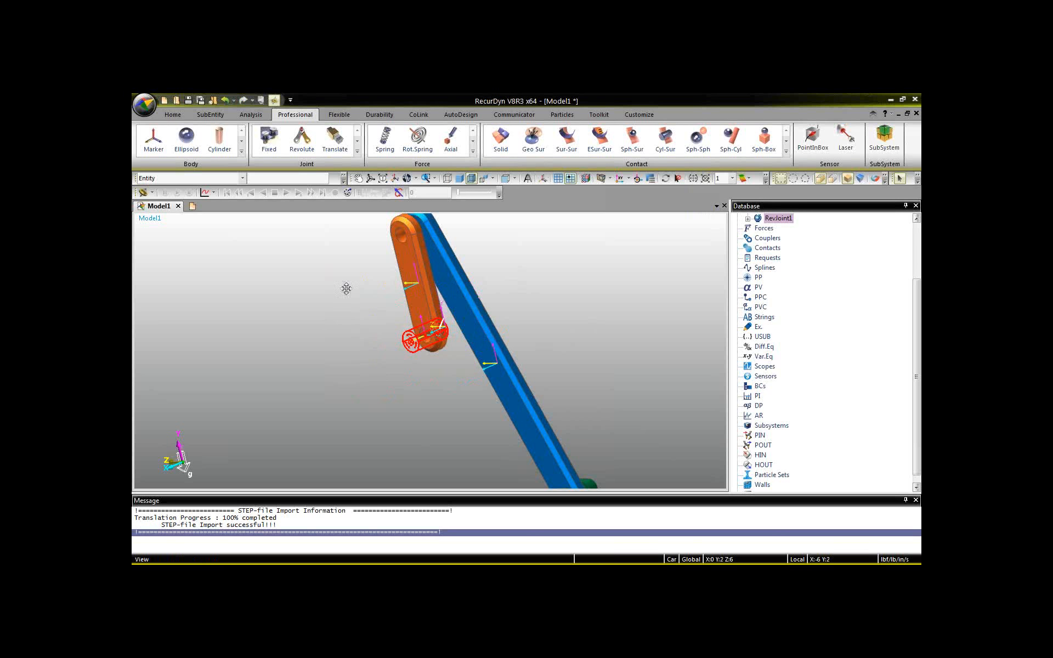
Create a revolute joint between the orange crank (Body1) and the blue connecting rod (Body11) at the crank's upper hole centre.
middle_drag(343, 261, 392, 363)
scroll(391, 363, up, 3)
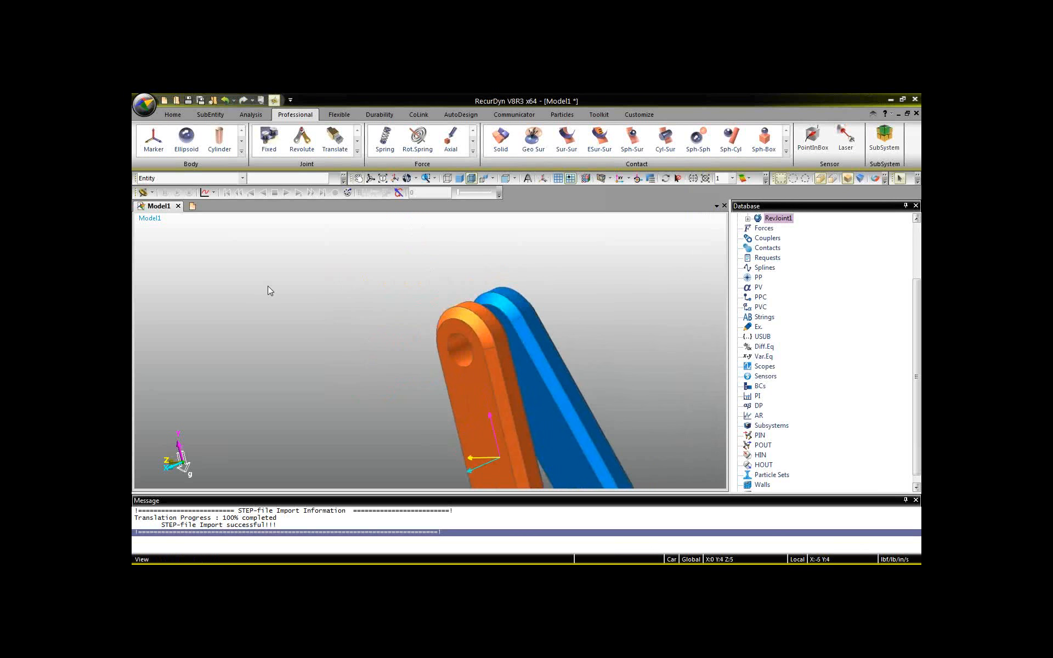
click(299, 141)
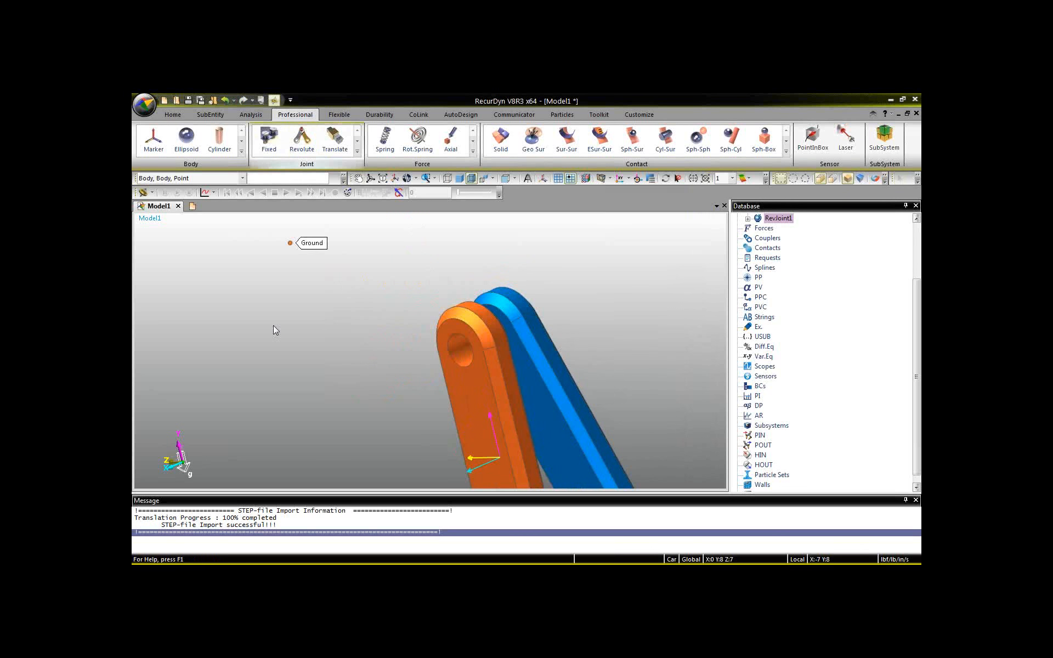
click(484, 384)
click(541, 345)
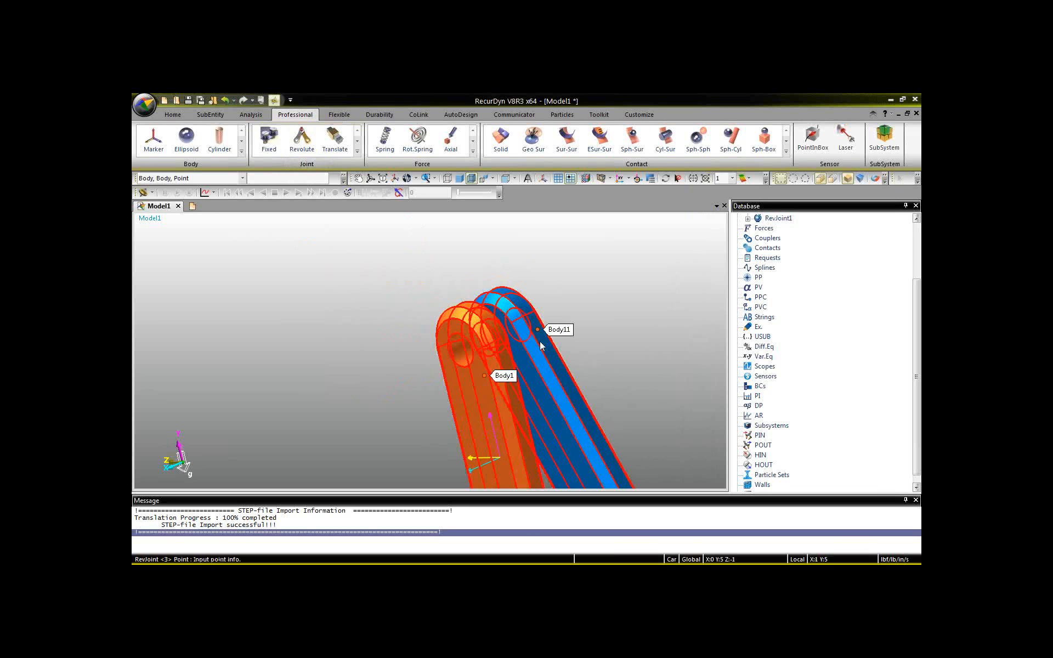
click(466, 343)
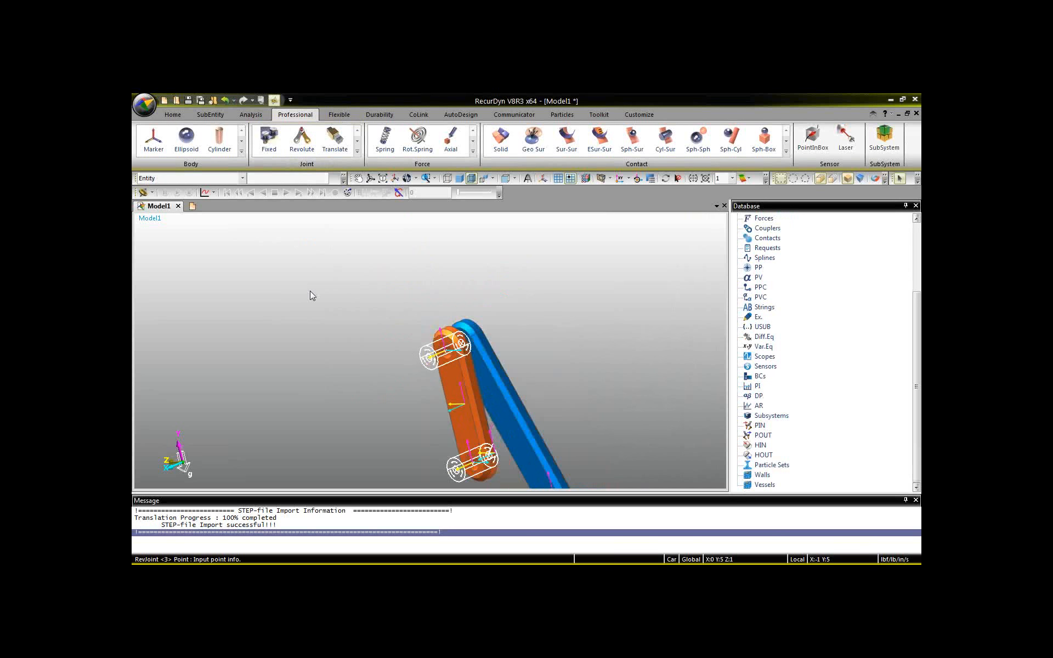
Create a revolute joint between the connecting rod (Body11) and the green piston (Body12) at the piston's pin hole centre.
key(t)
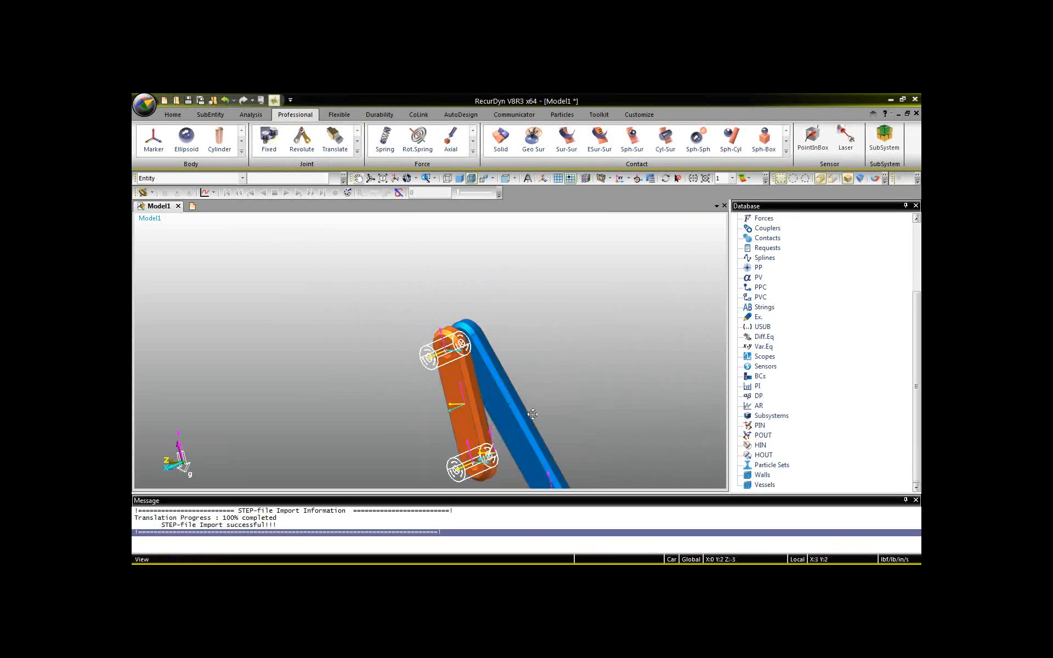
drag(535, 416, 422, 295)
drag(491, 423, 439, 326)
click(303, 144)
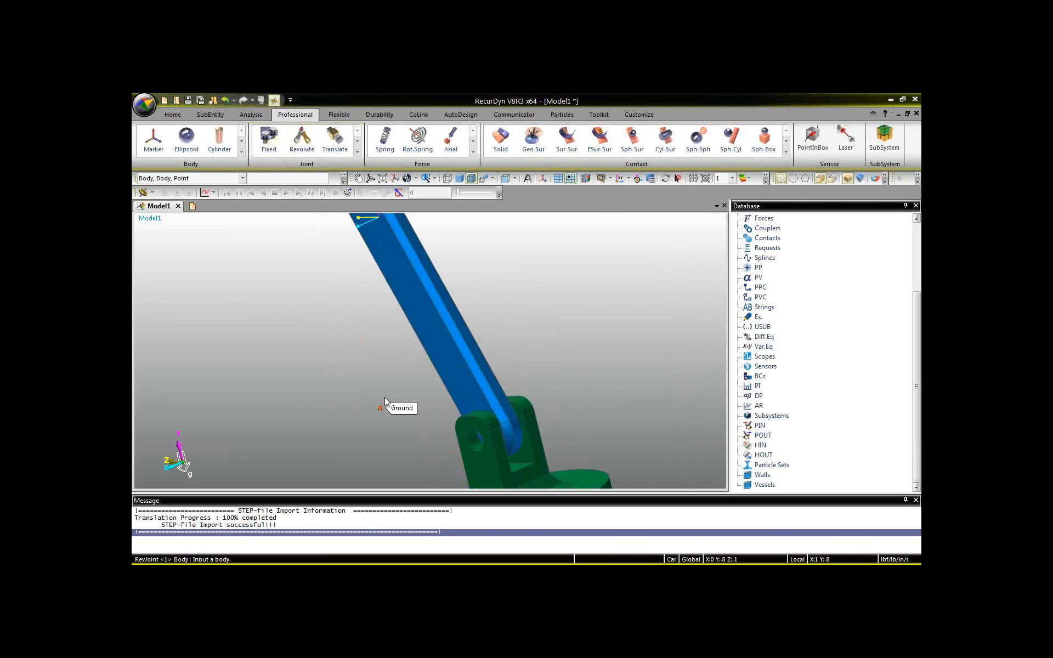
click(459, 378)
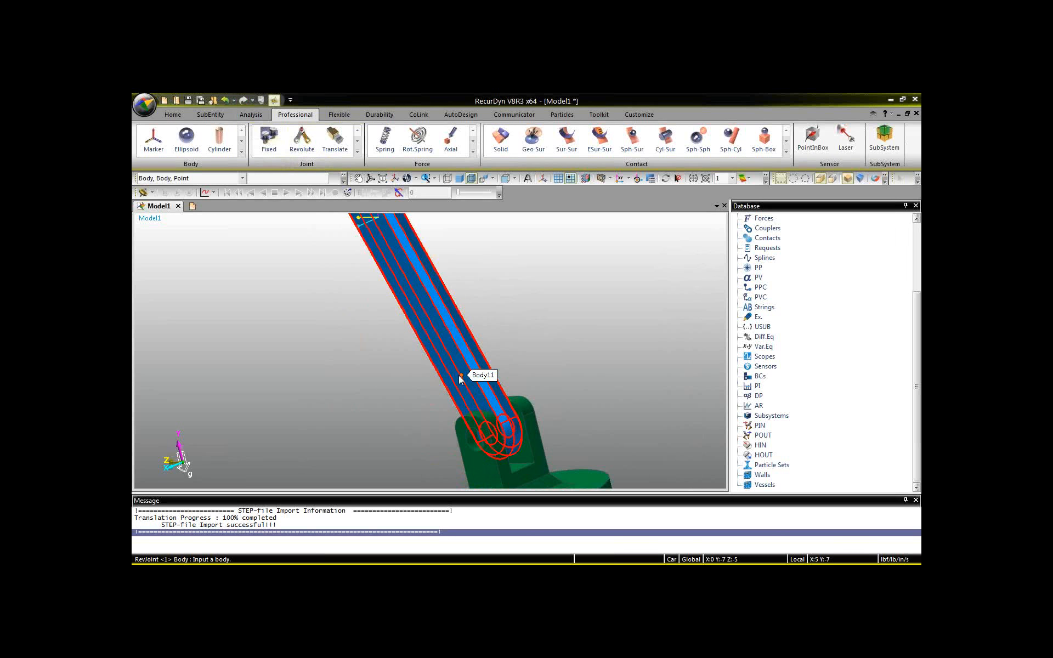
scroll(476, 467, down, 1)
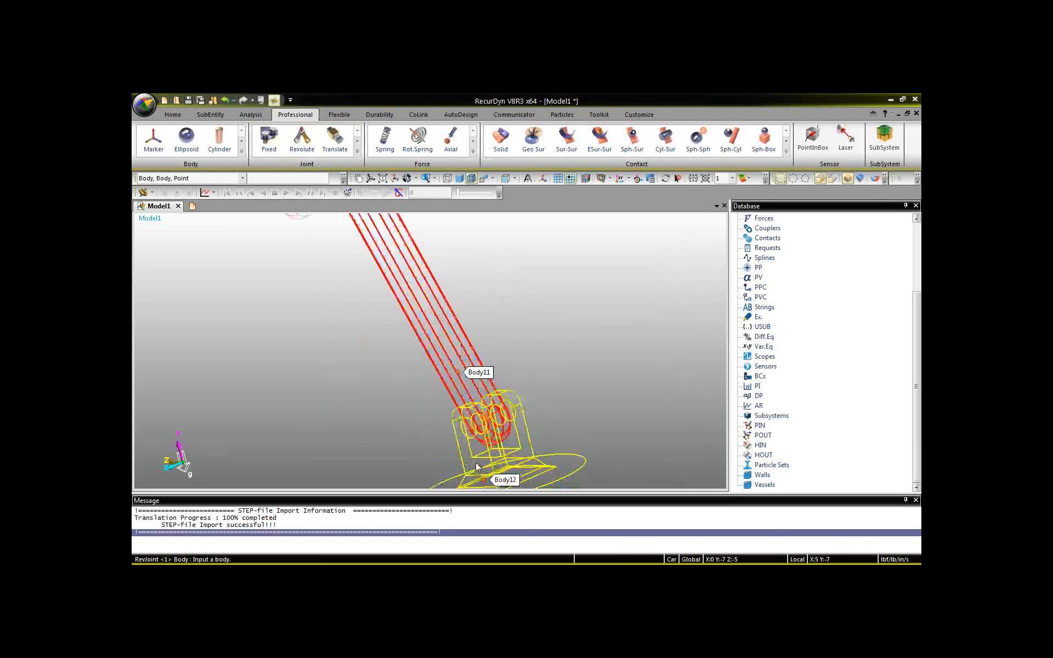
click(476, 463)
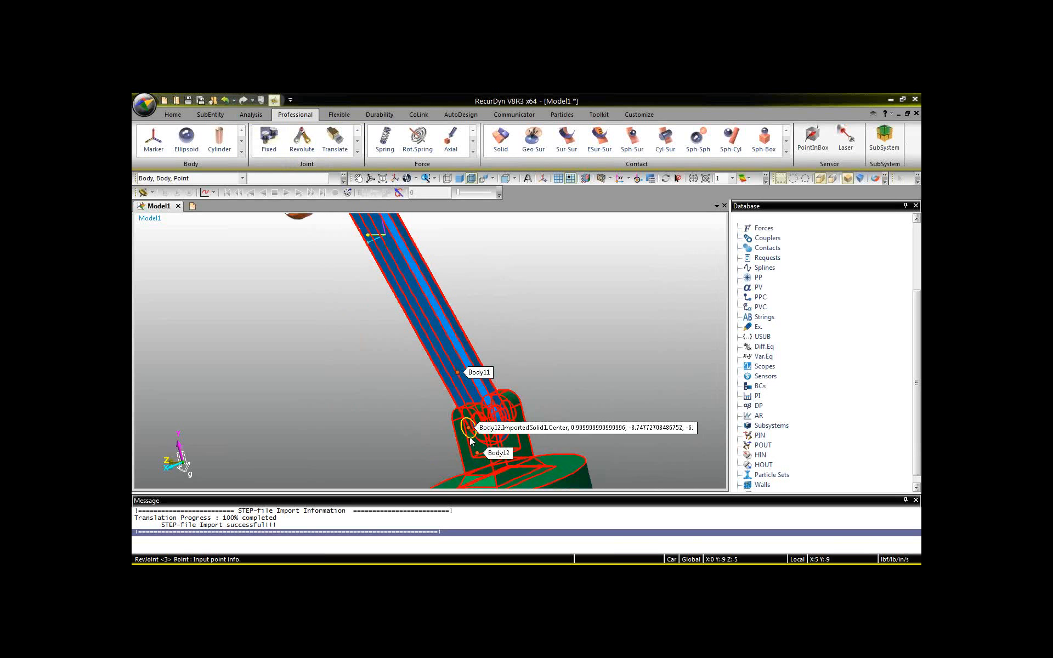
click(470, 440)
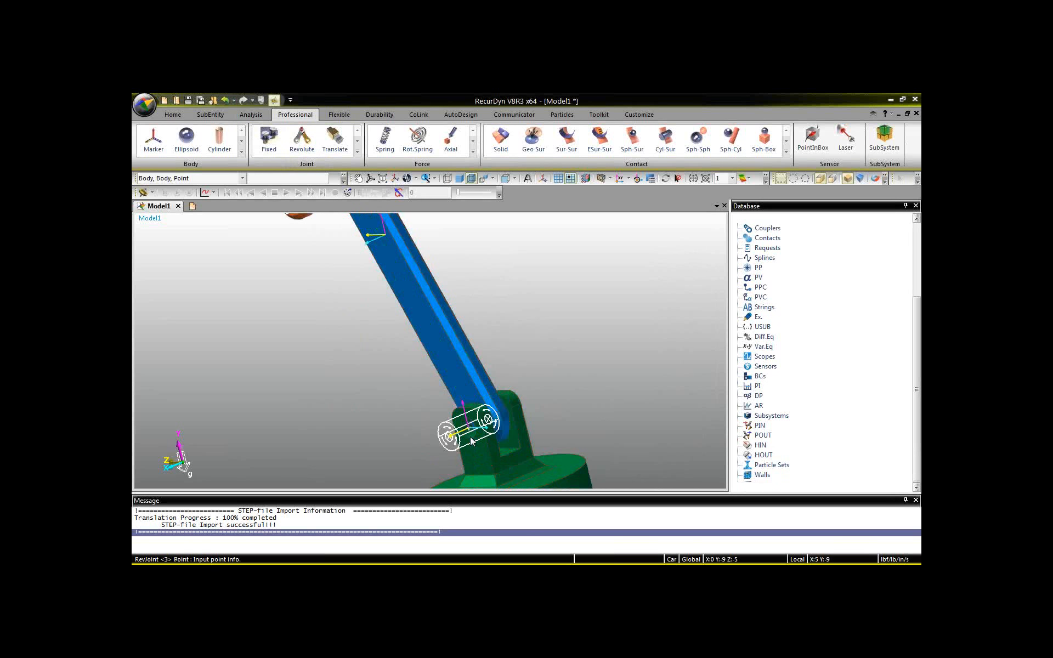
Create a translational joint between Ground and the green piston (Body12) at the piston's centre of mass, along the vertical Y direction.
scroll(505, 349, down, 2)
scroll(505, 349, down, 2)
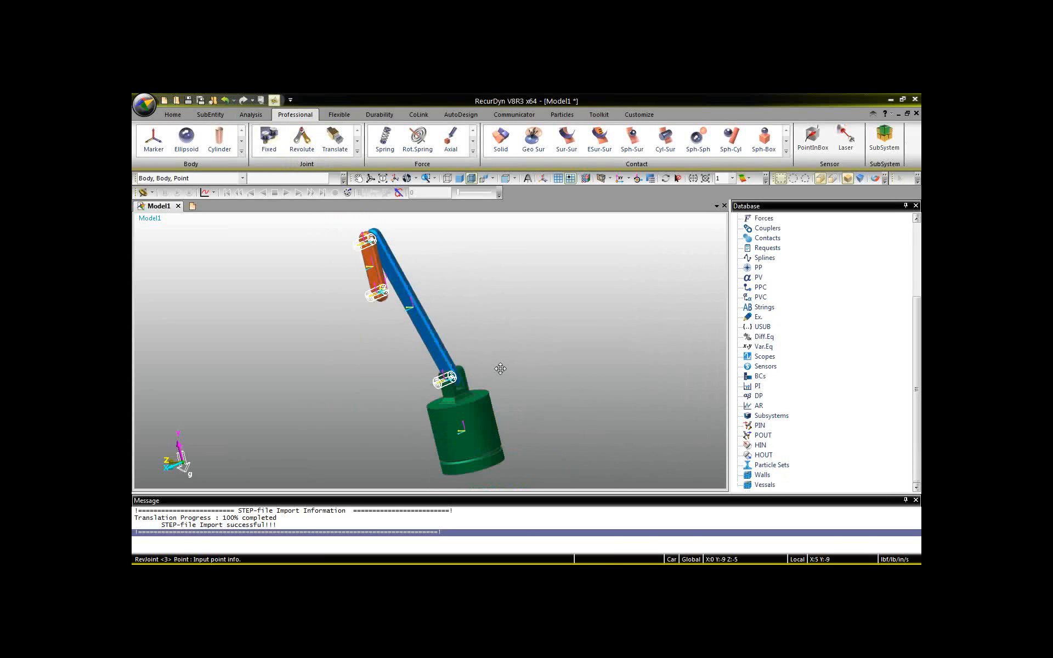
middle_drag(500, 368, 511, 318)
drag(512, 318, 512, 312)
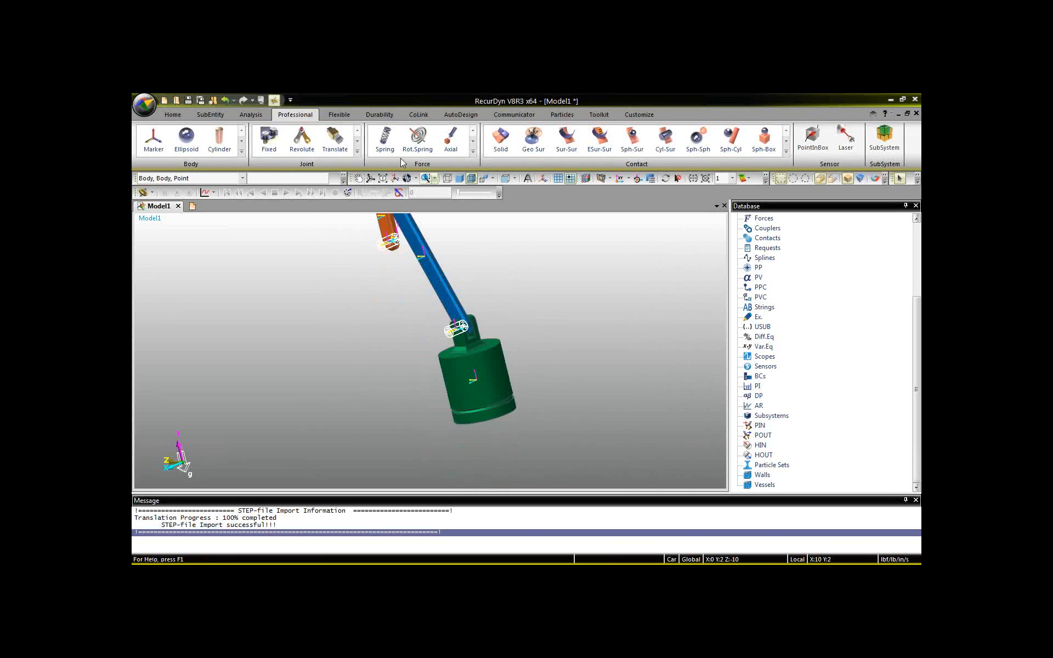
key(Escape)
click(339, 144)
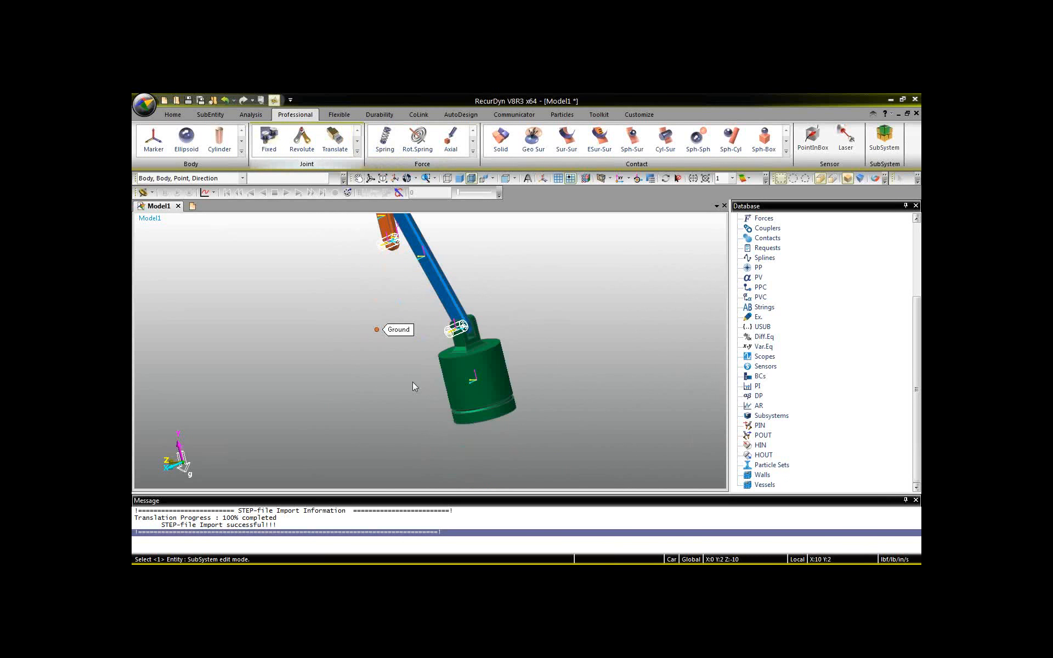
click(500, 448)
click(484, 397)
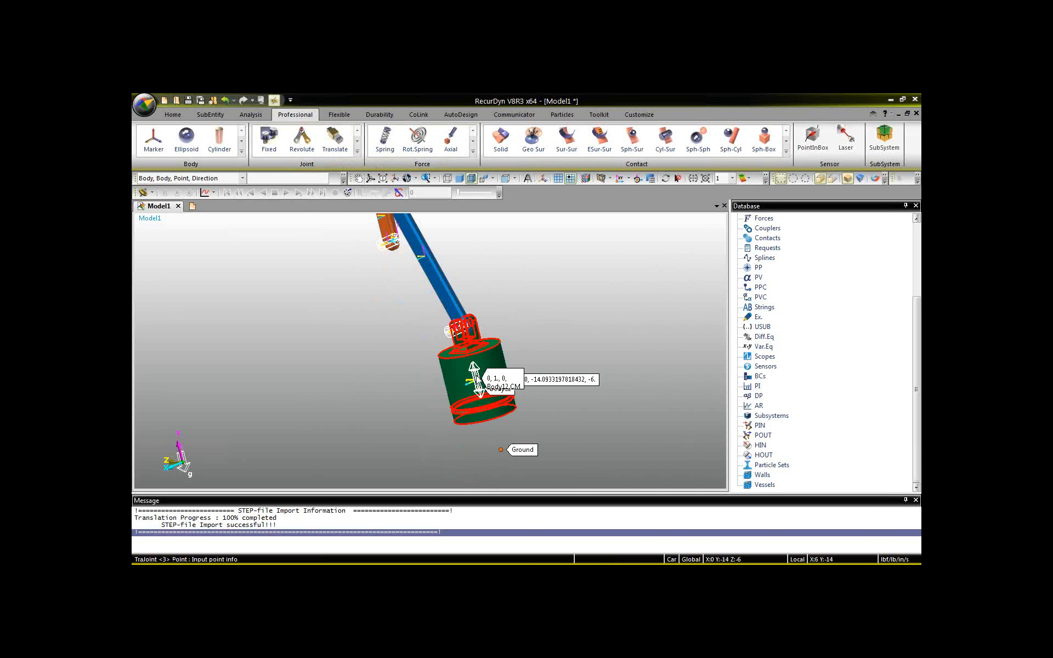
click(478, 385)
click(475, 368)
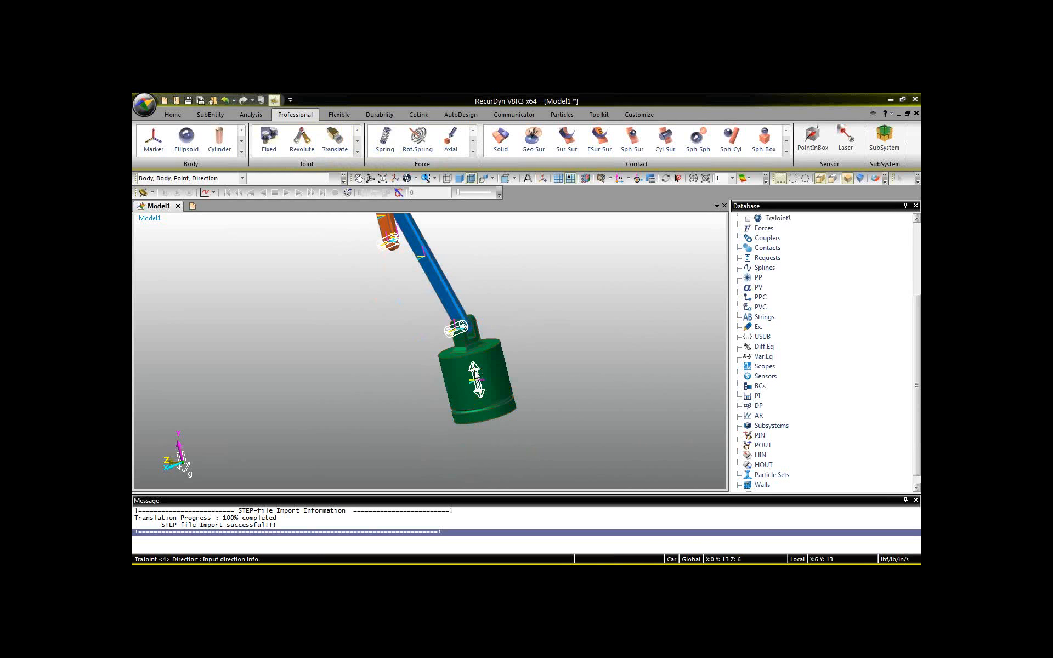
scroll(406, 353, up, 3)
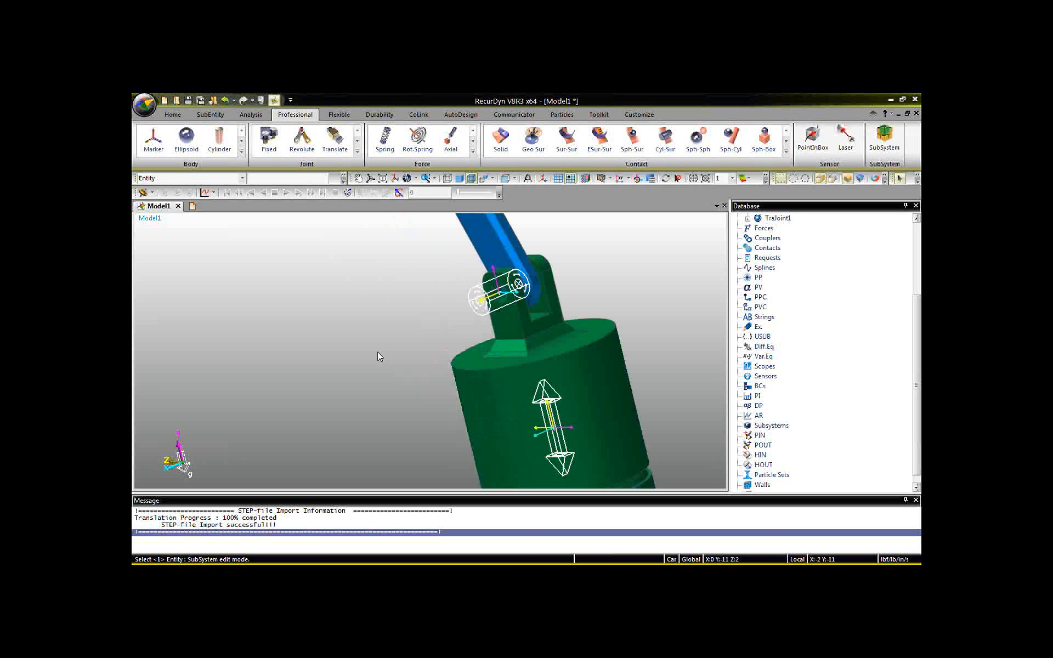
Set the base marker origin of the crank-to-connecting-rod revolute joint (RevJoint2) to 0, 5, 0 and copy it to the action marker.
scroll(375, 347, down, 3)
key(t)
drag(349, 310, 473, 451)
middle_drag(346, 357, 370, 444)
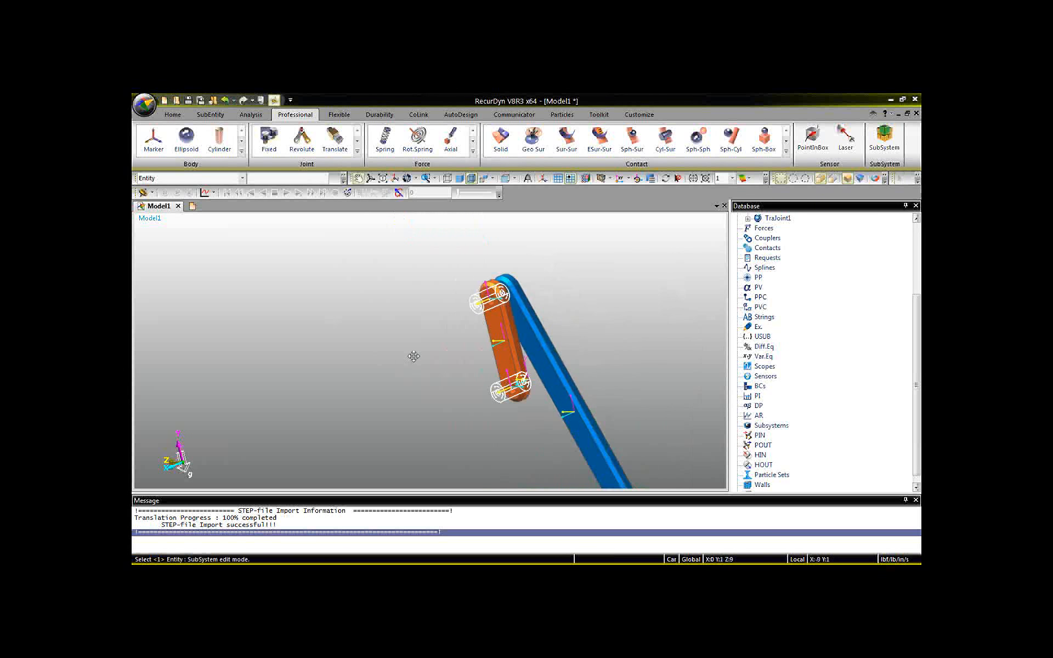
middle_drag(413, 358, 381, 391)
scroll(443, 358, up, 4)
middle_drag(579, 349, 499, 395)
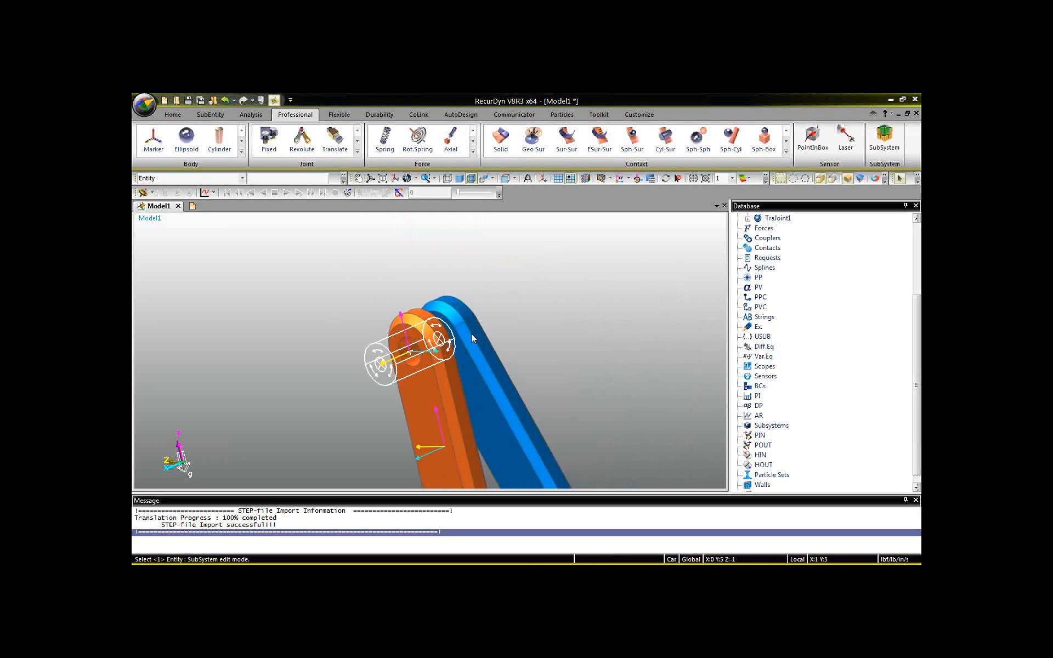
click(386, 339)
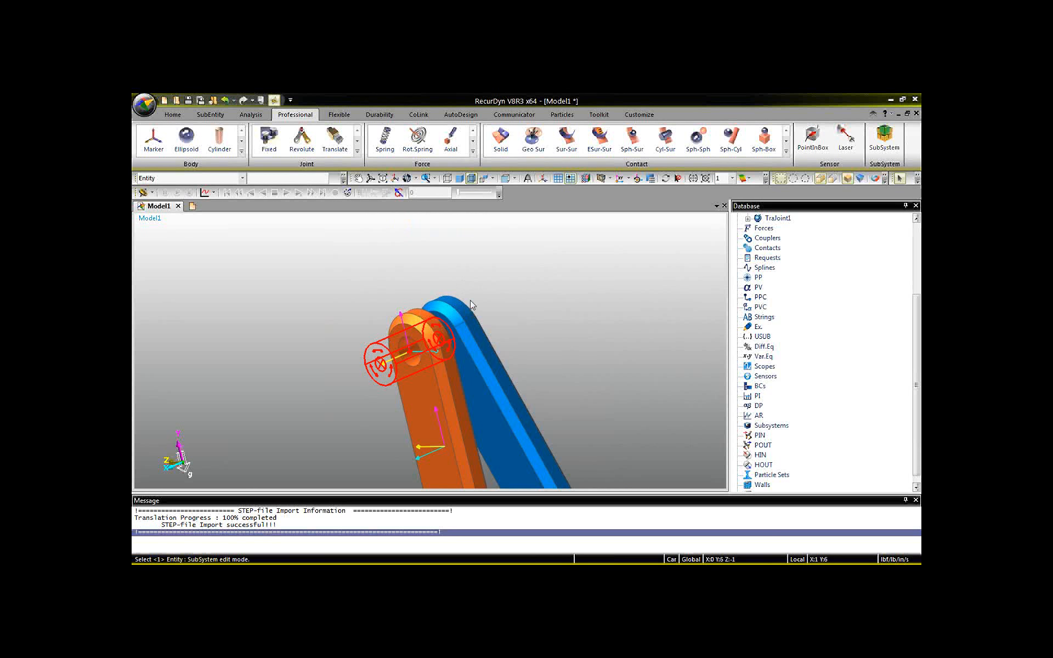
scroll(475, 316, up, 3)
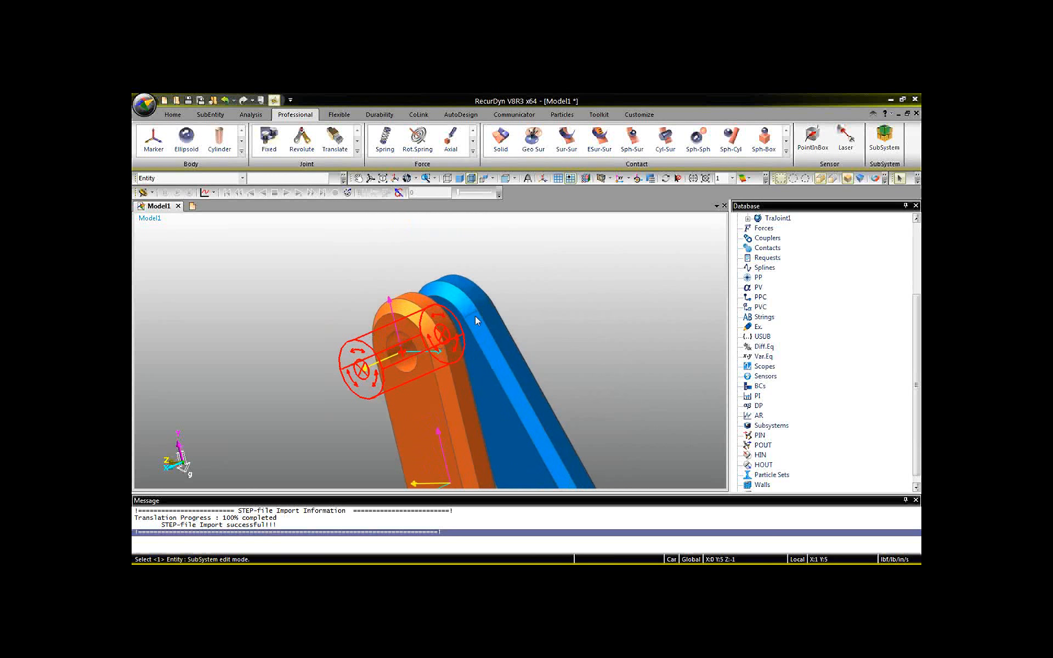
key(r)
drag(465, 326, 483, 345)
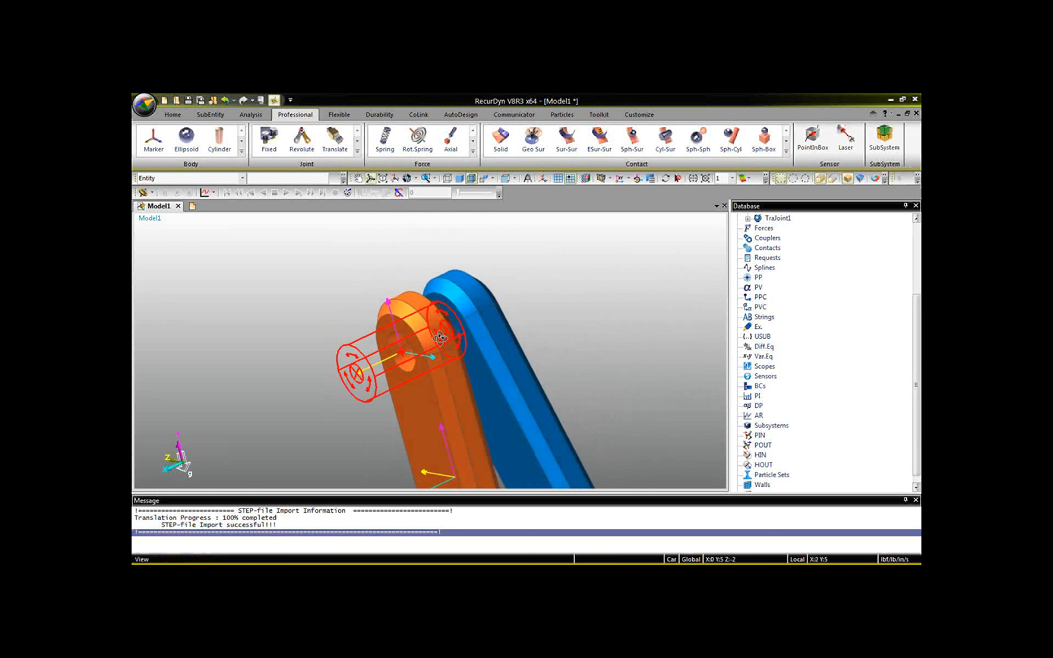
double_click(355, 363)
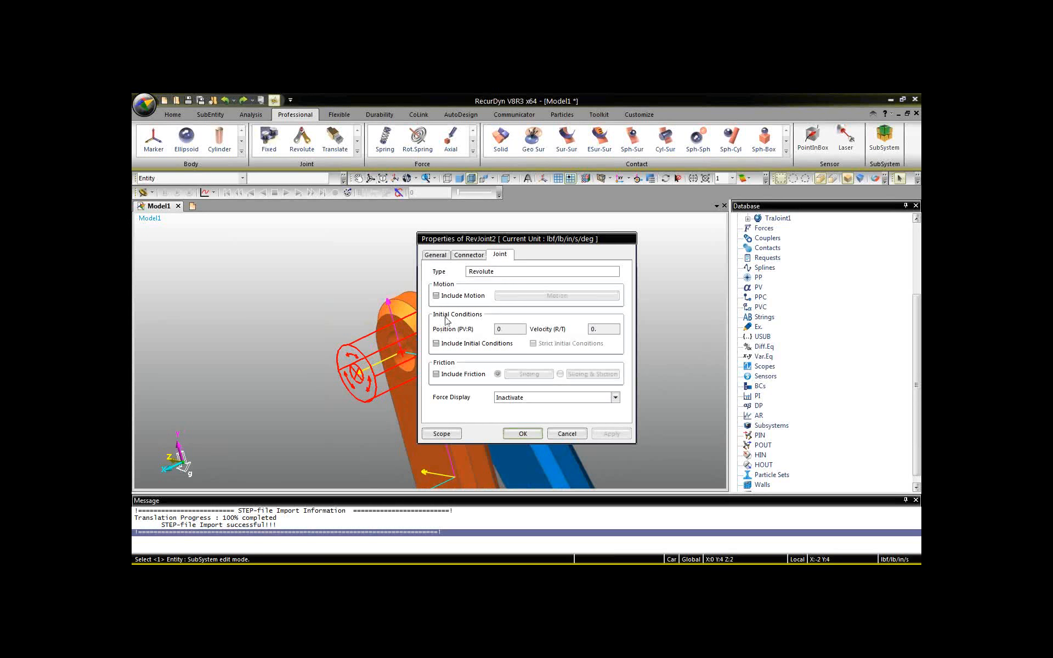
click(475, 256)
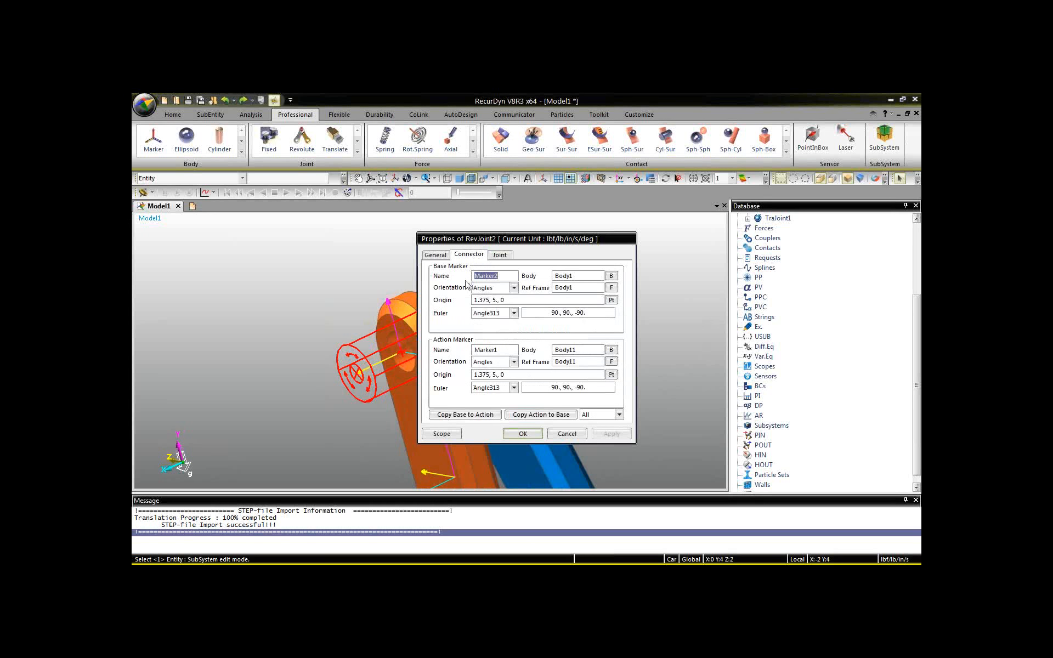
double_click(487, 300)
text(0)
drag(498, 239, 677, 222)
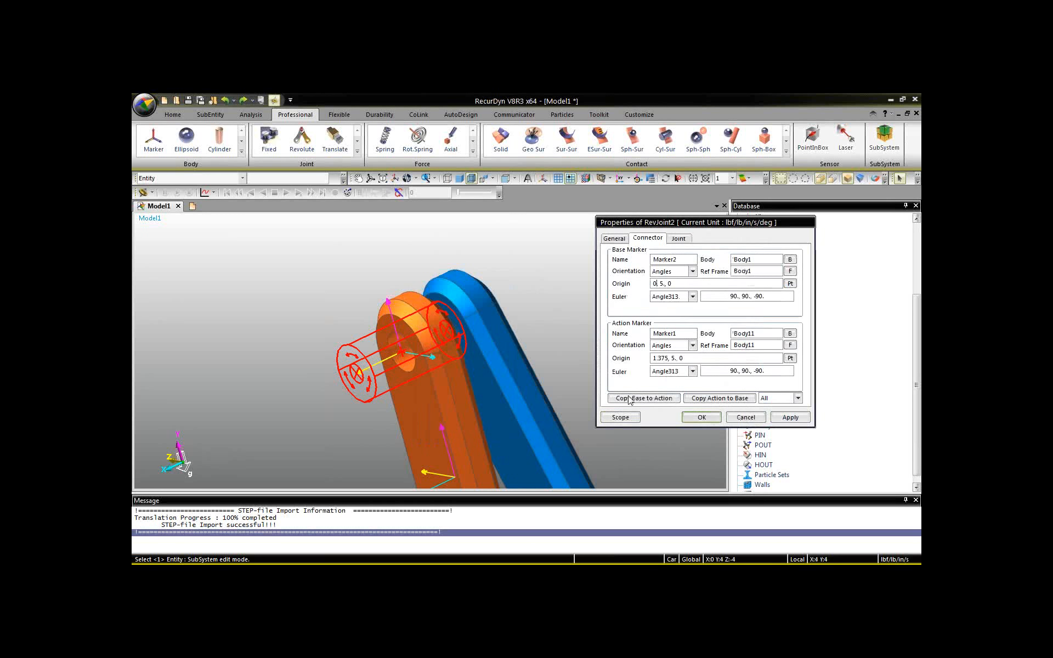
click(692, 418)
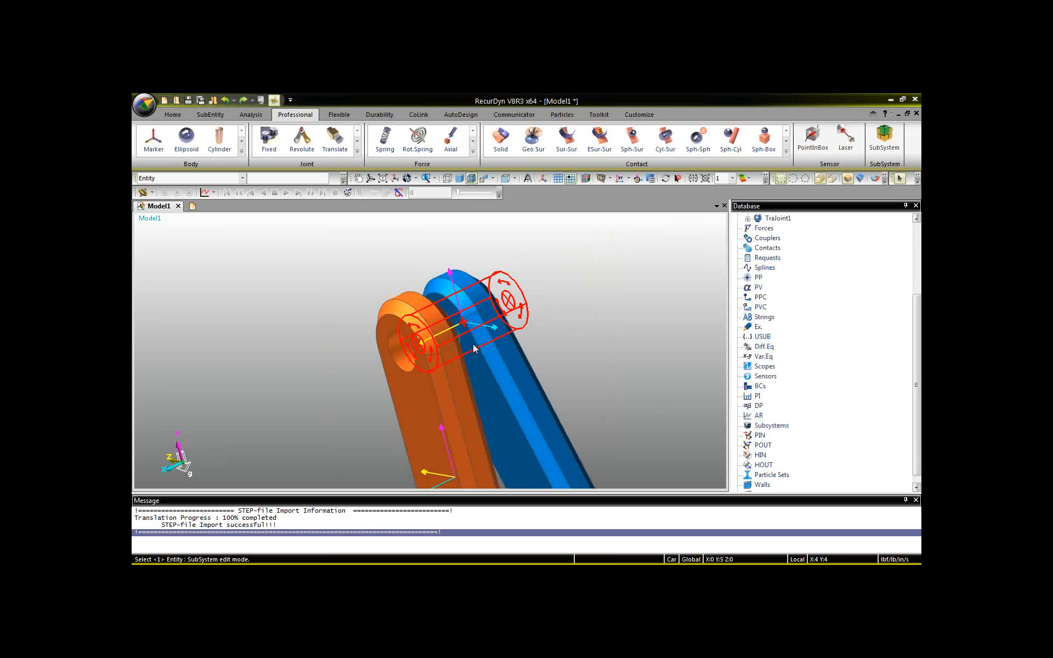
Inspect the Body11 and Body12 markers of the revolute joint at the piston pin (RevJoint3).
scroll(474, 348, down, 1)
key(t)
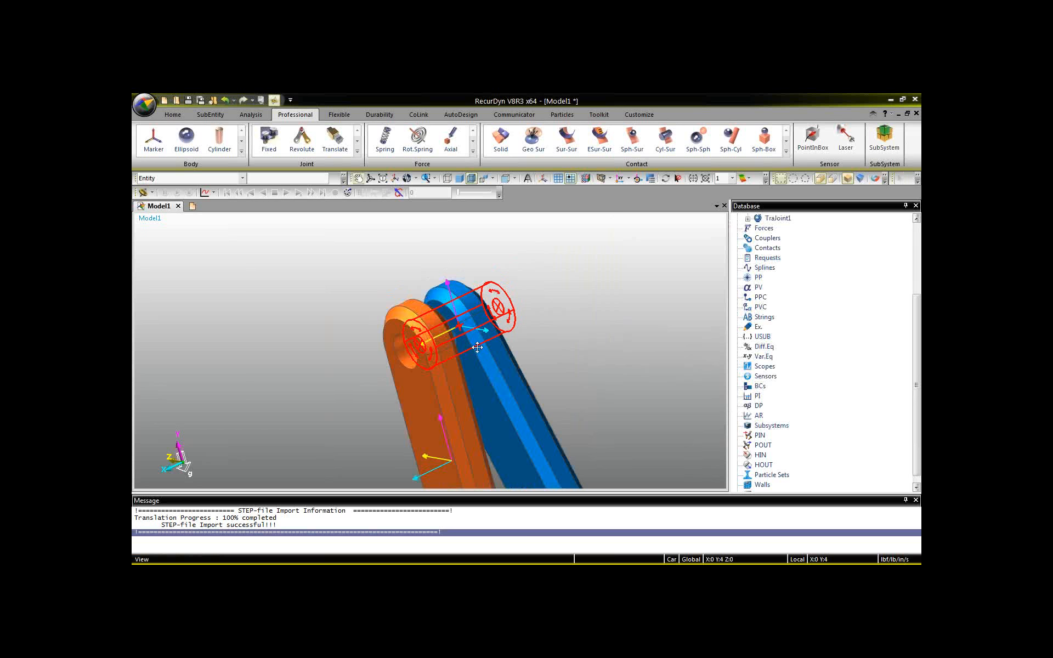
drag(476, 347, 387, 168)
drag(531, 437, 508, 416)
key(t)
mouse_move(476, 334)
mouse_down()
mouse_move(530, 436)
mouse_move(477, 342)
mouse_move(502, 398)
mouse_move(499, 356)
mouse_up()
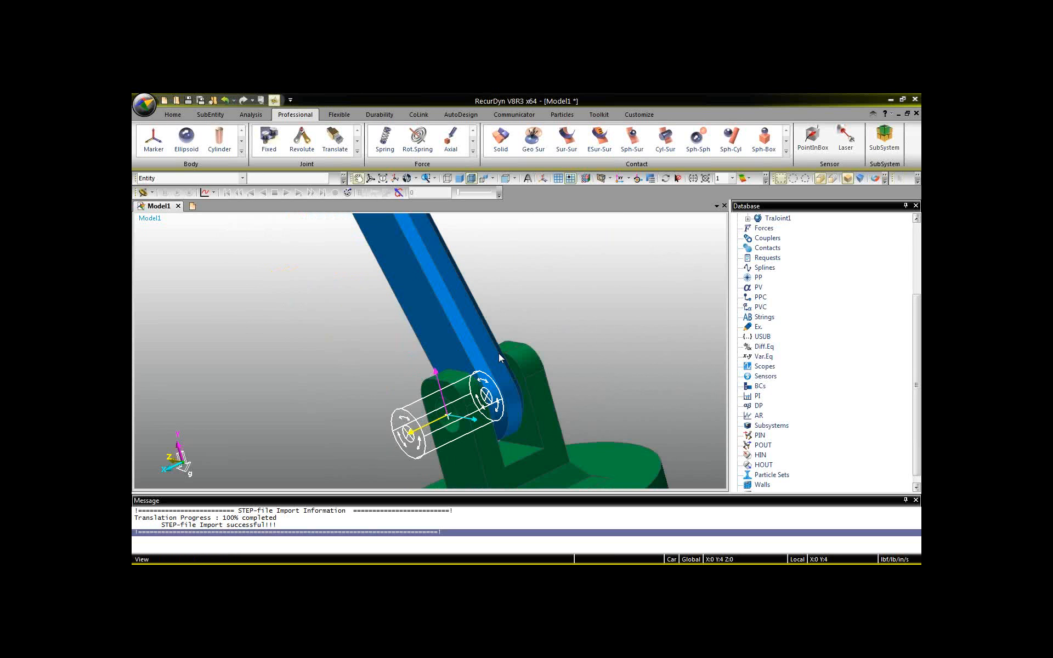
key(Escape)
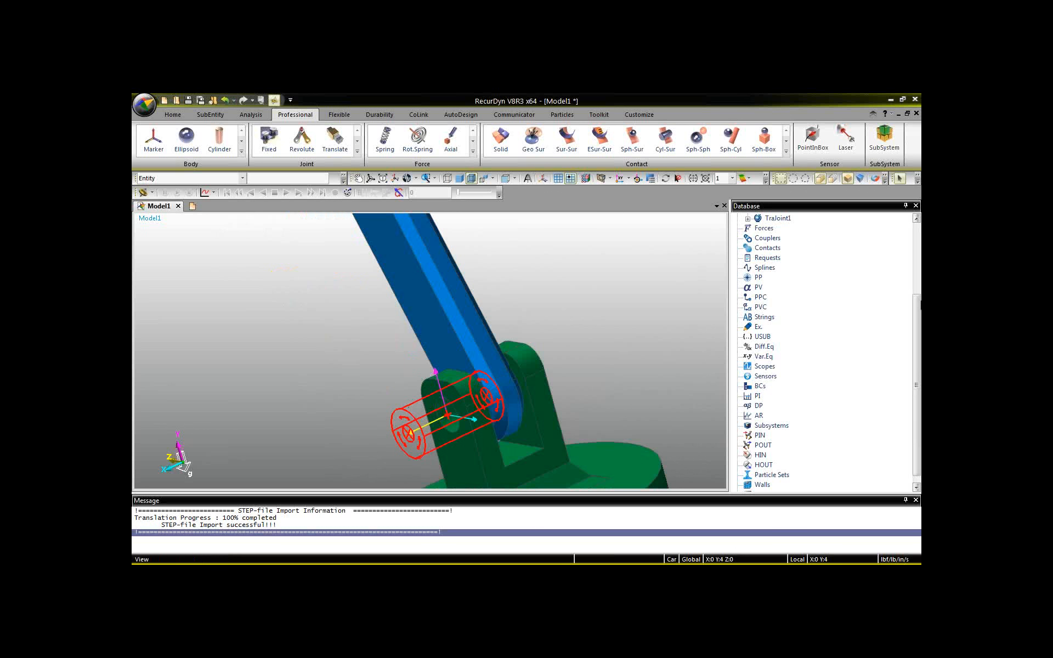
scroll(848, 314, up, 5)
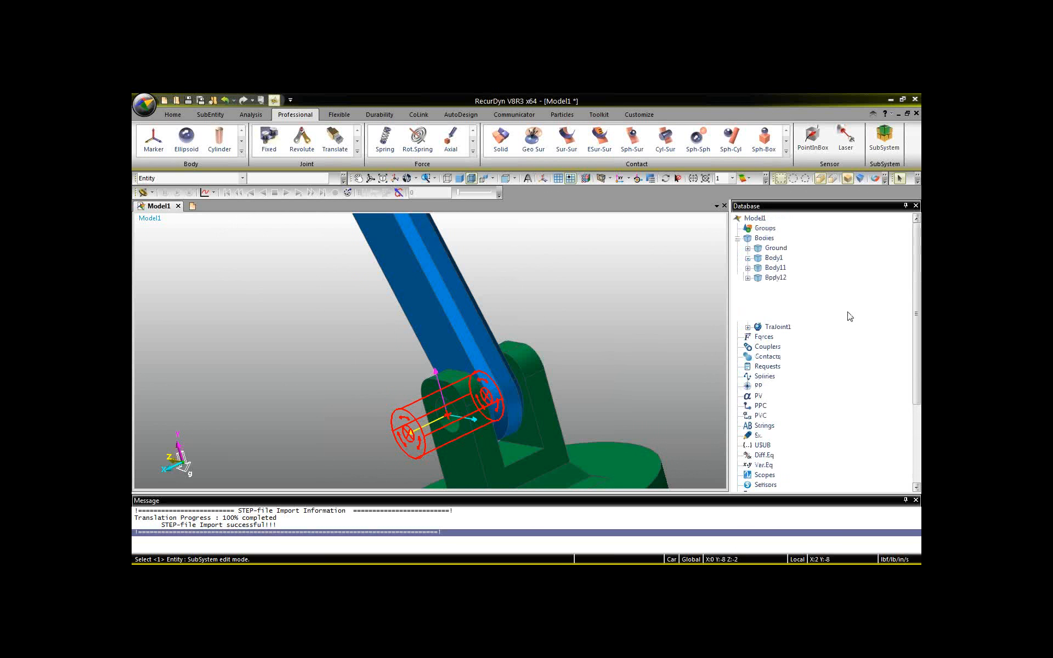
click(748, 318)
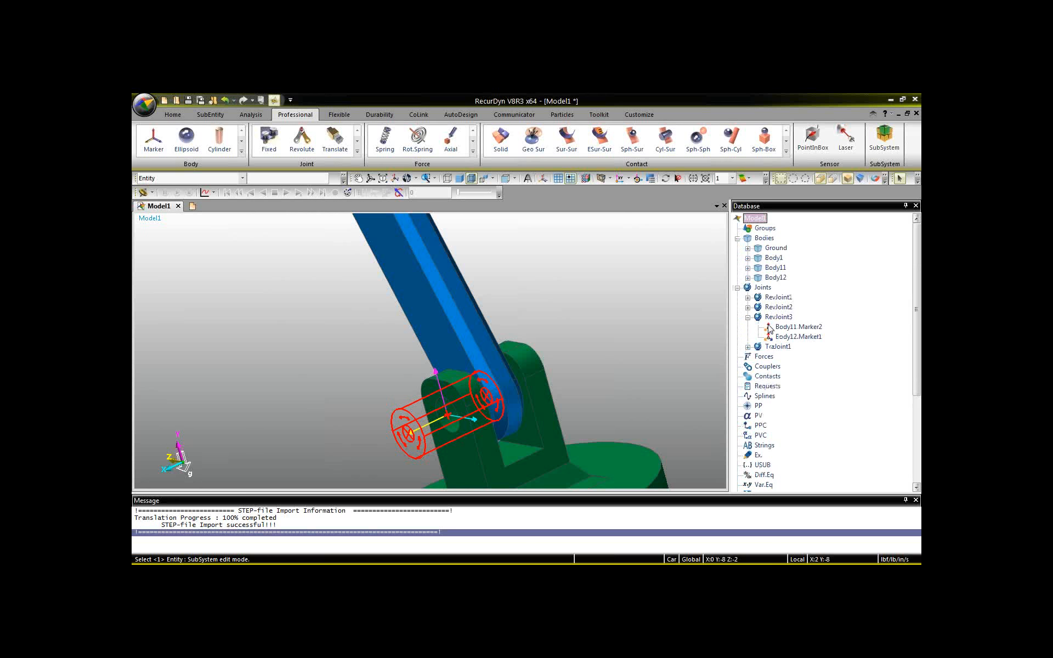
click(783, 340)
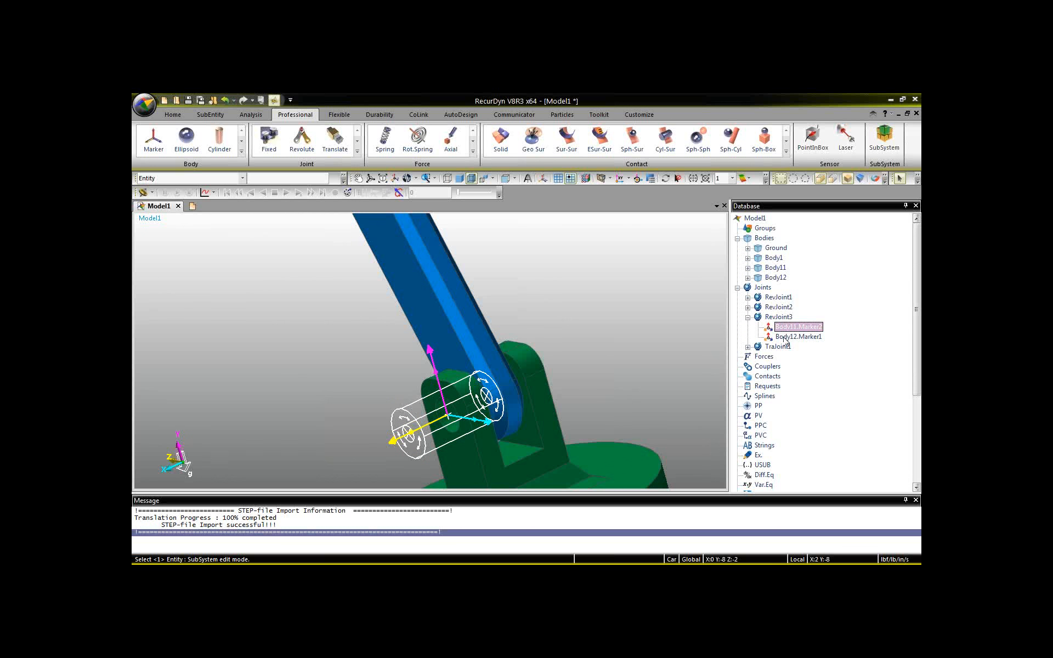
click(784, 338)
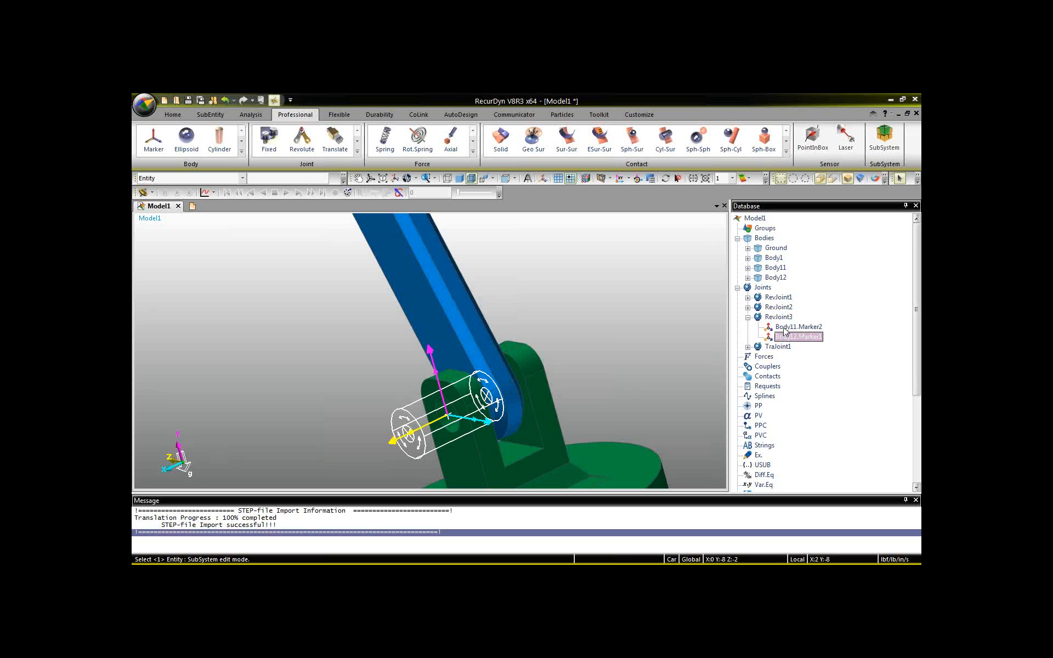
click(785, 329)
click(692, 180)
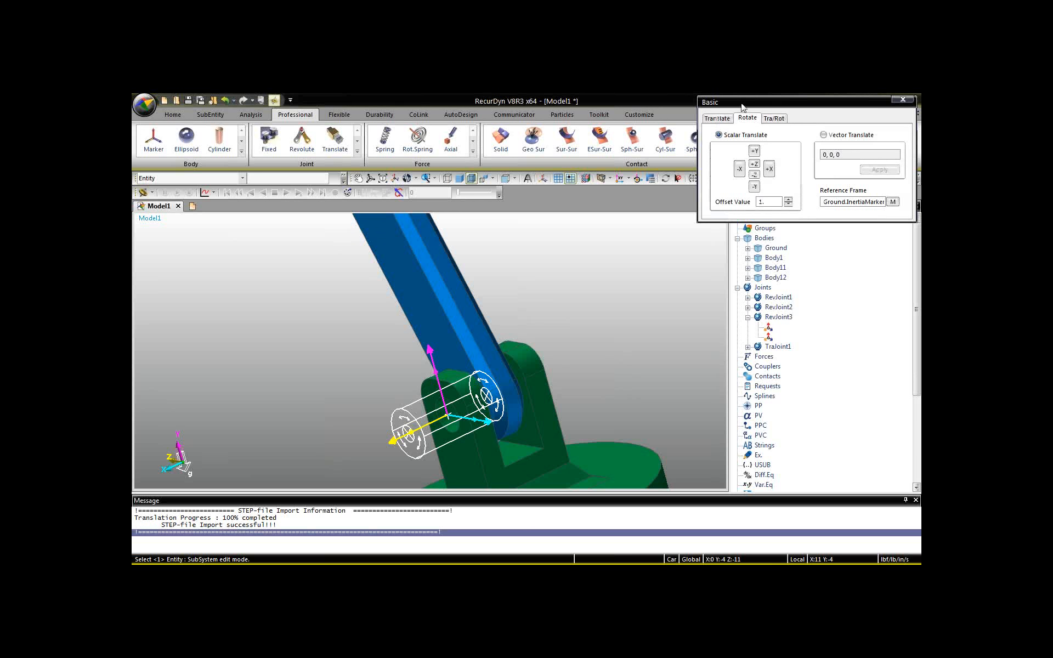
drag(743, 107, 661, 222)
double_click(680, 316)
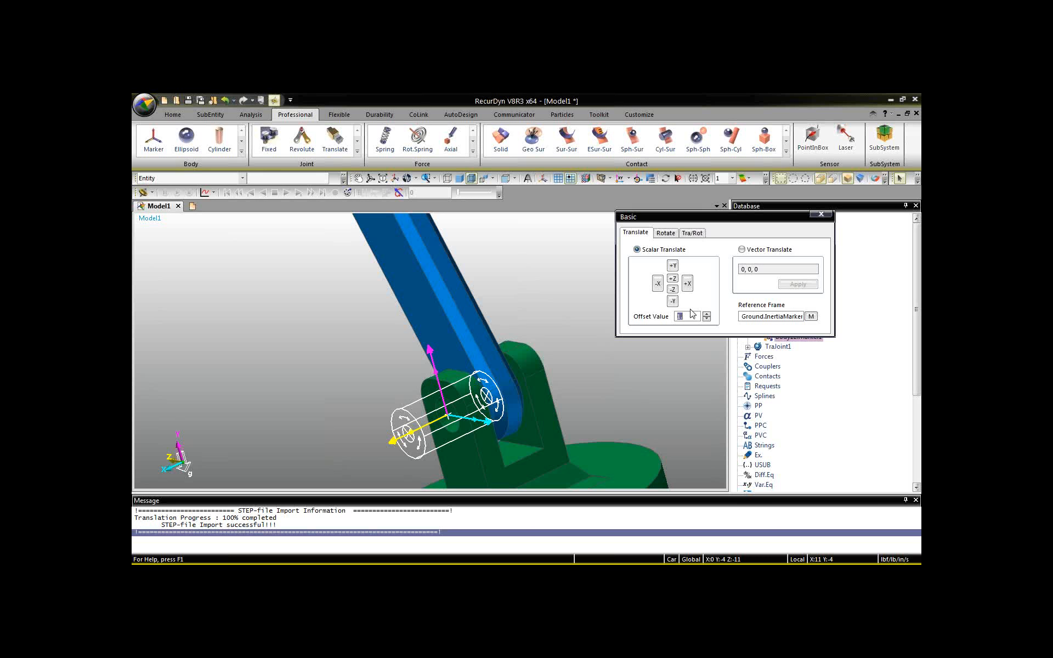
text(.375)
click(821, 214)
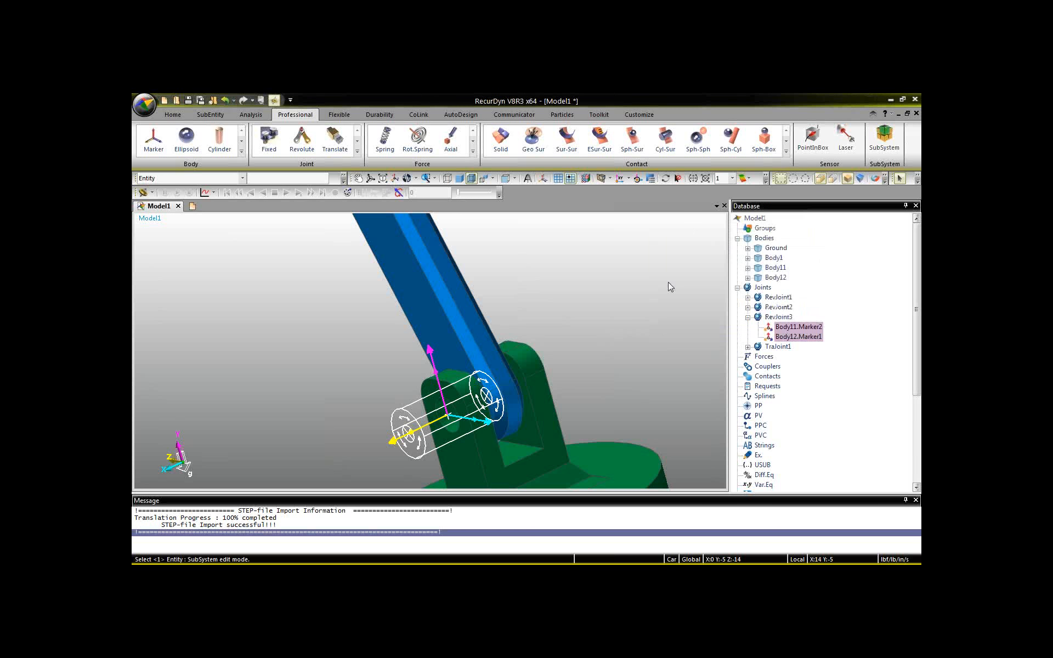
Set the X origin of both the base and action markers of the piston pin revolute joint (RevJoint3) to 0.
click(779, 317)
double_click(781, 318)
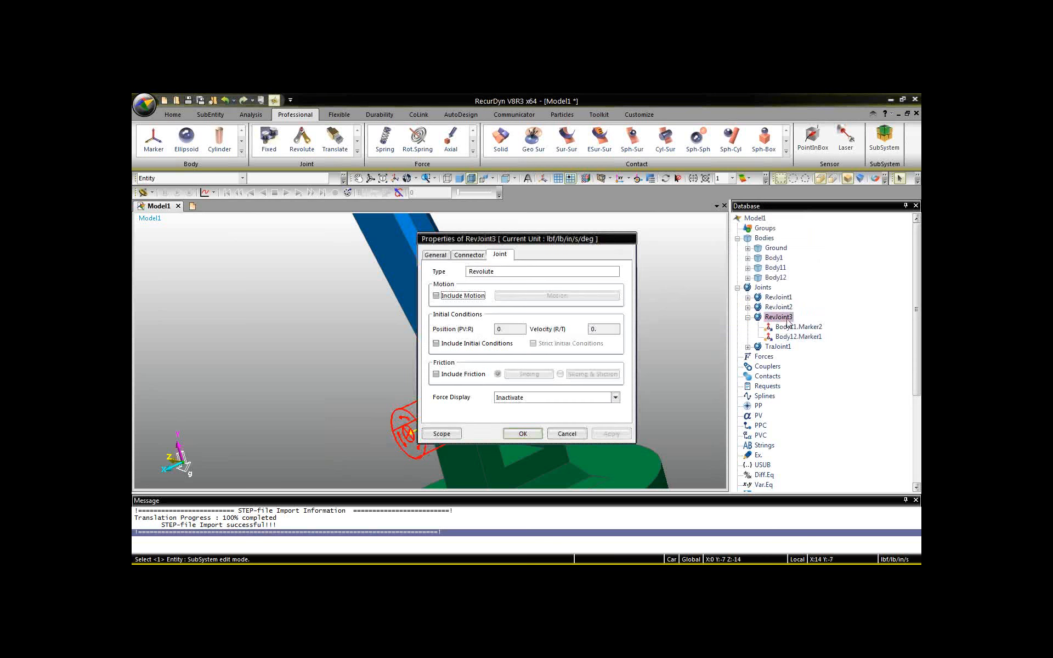
click(470, 255)
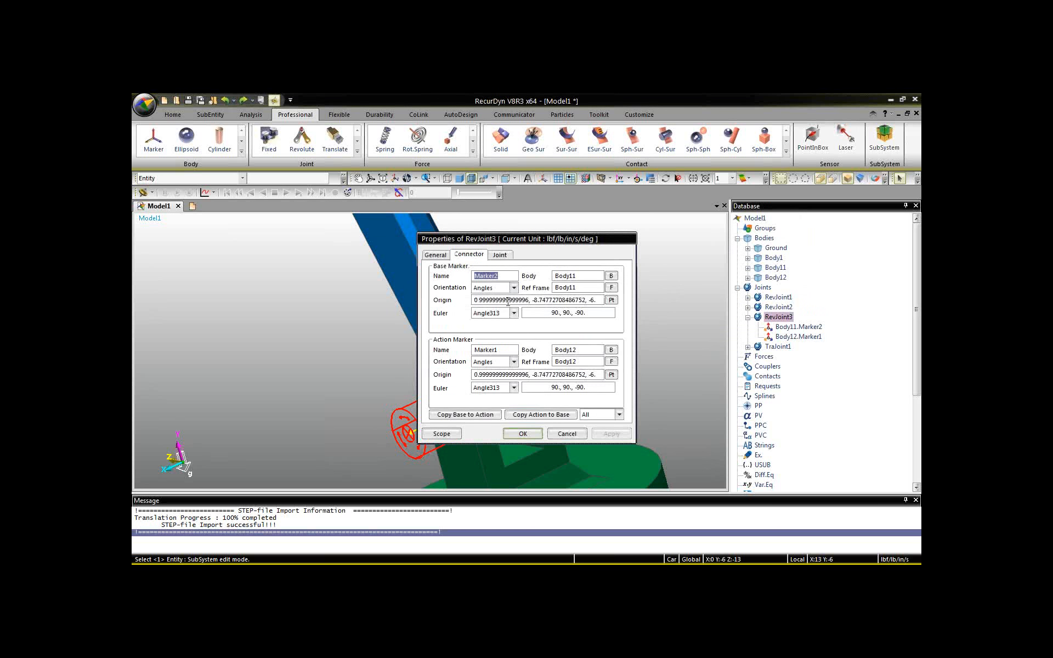
drag(528, 300, 440, 302)
text(0)
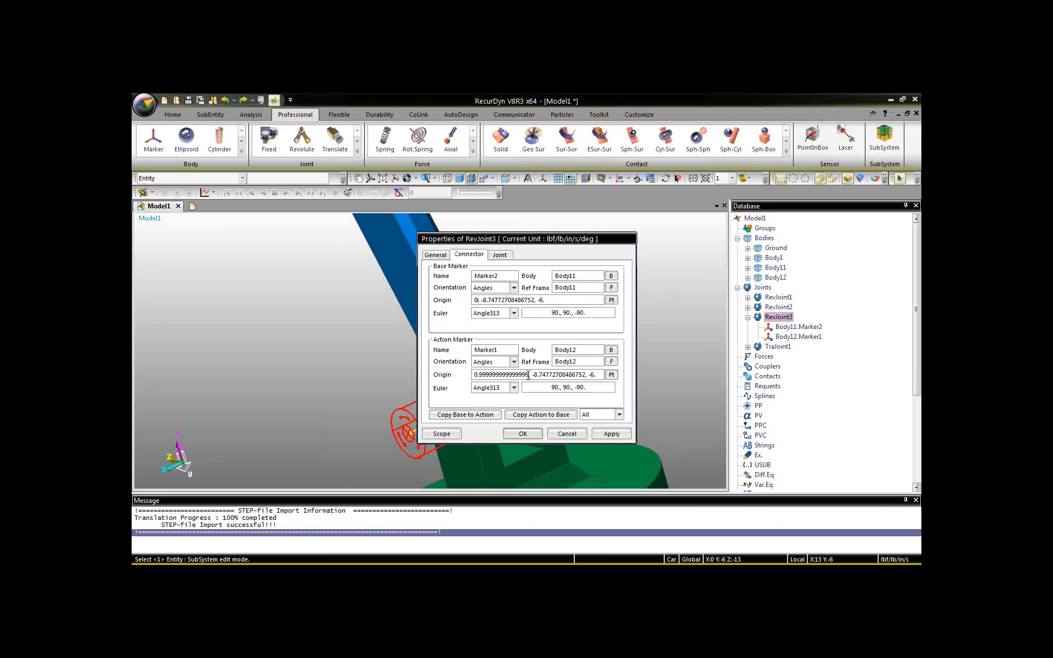
drag(527, 375, 439, 378)
text(0)
click(523, 433)
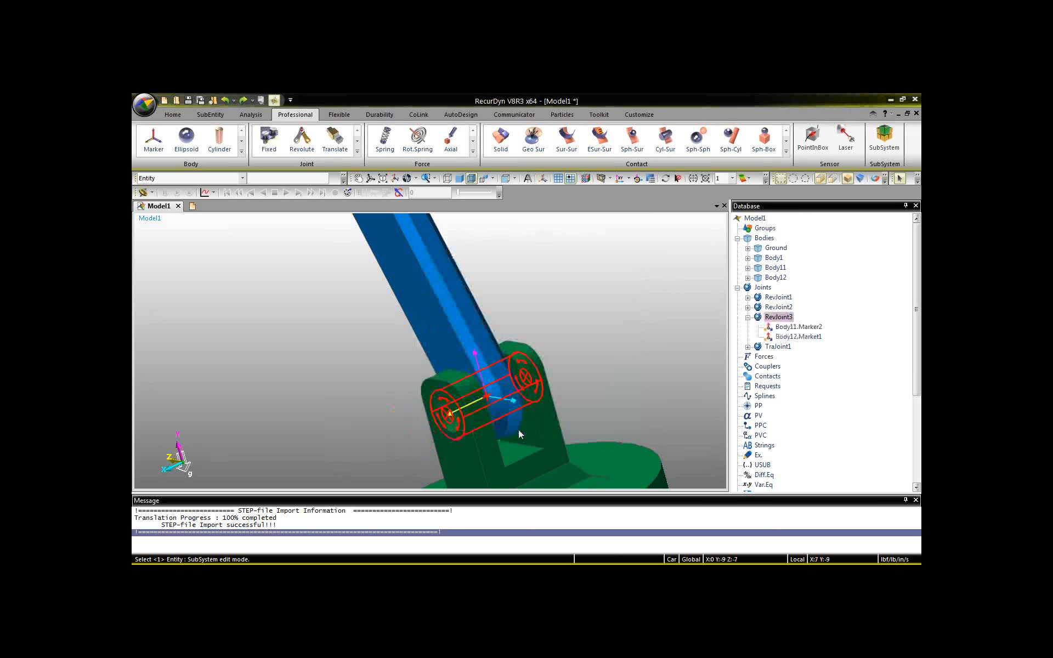
click(566, 297)
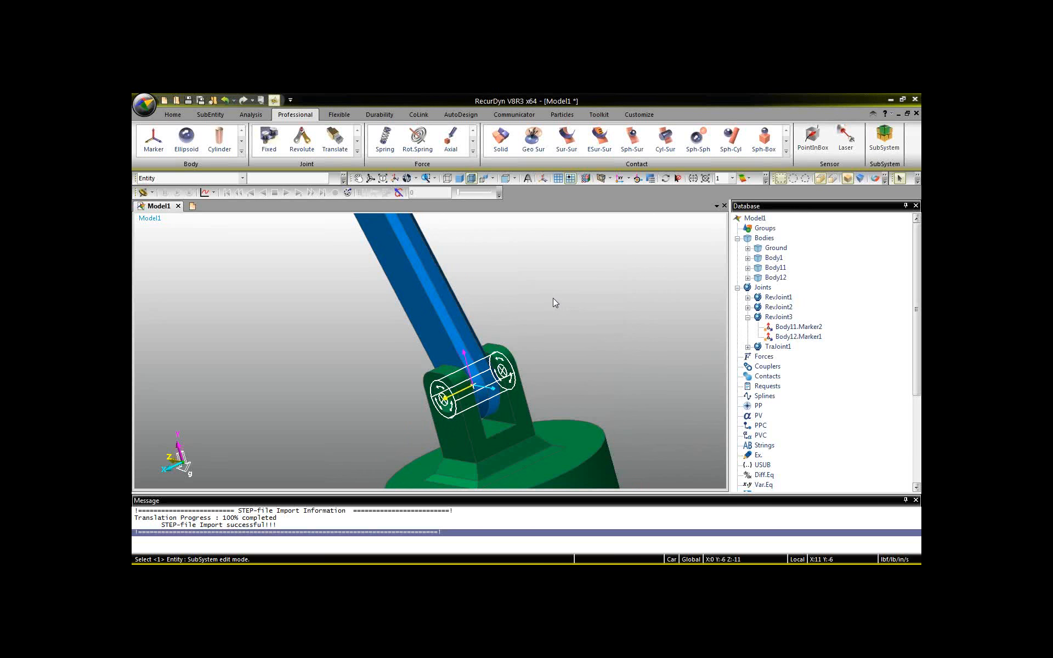
Include motion on the revolute joint between Ground and the orange crank (RevJoint1) and open its motion definition.
middle_drag(553, 298, 595, 482)
middle_drag(472, 346, 442, 396)
scroll(439, 393, down, 4)
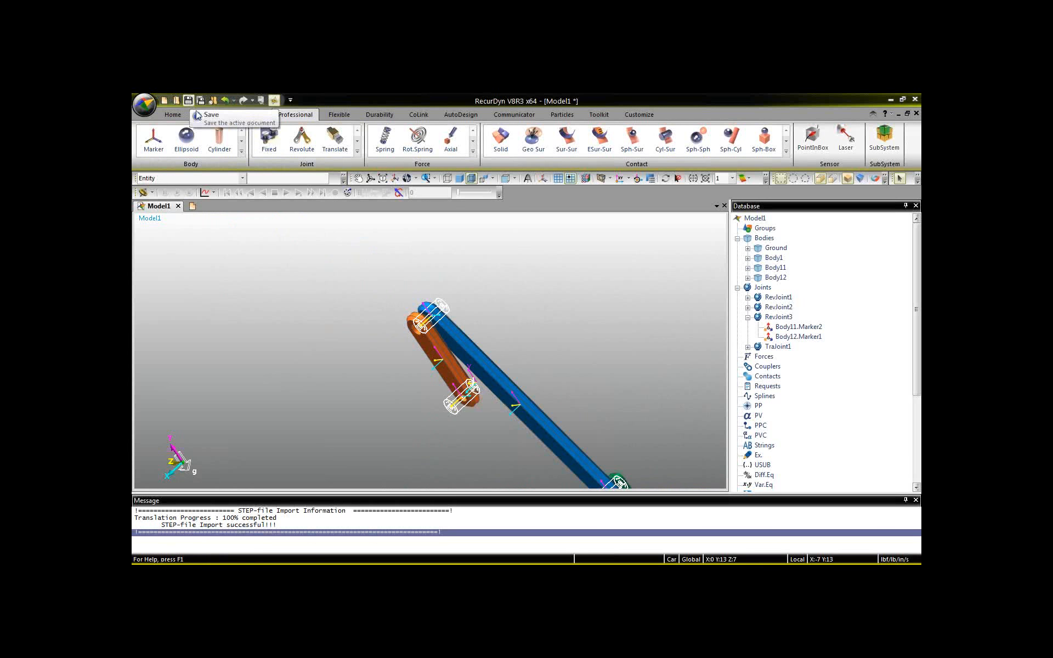
click(453, 403)
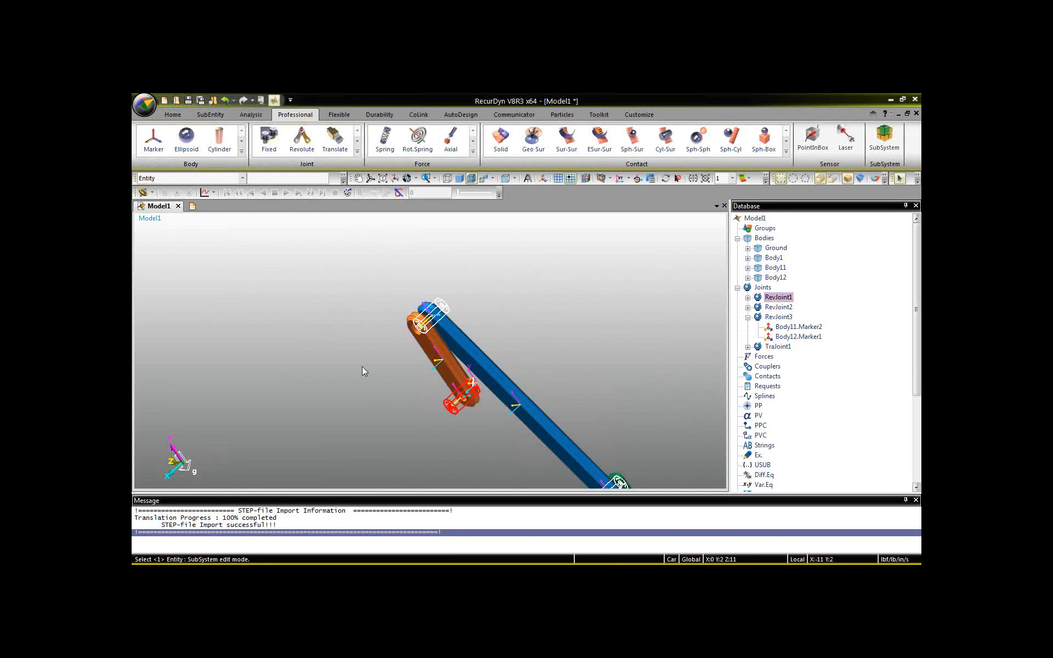
double_click(779, 298)
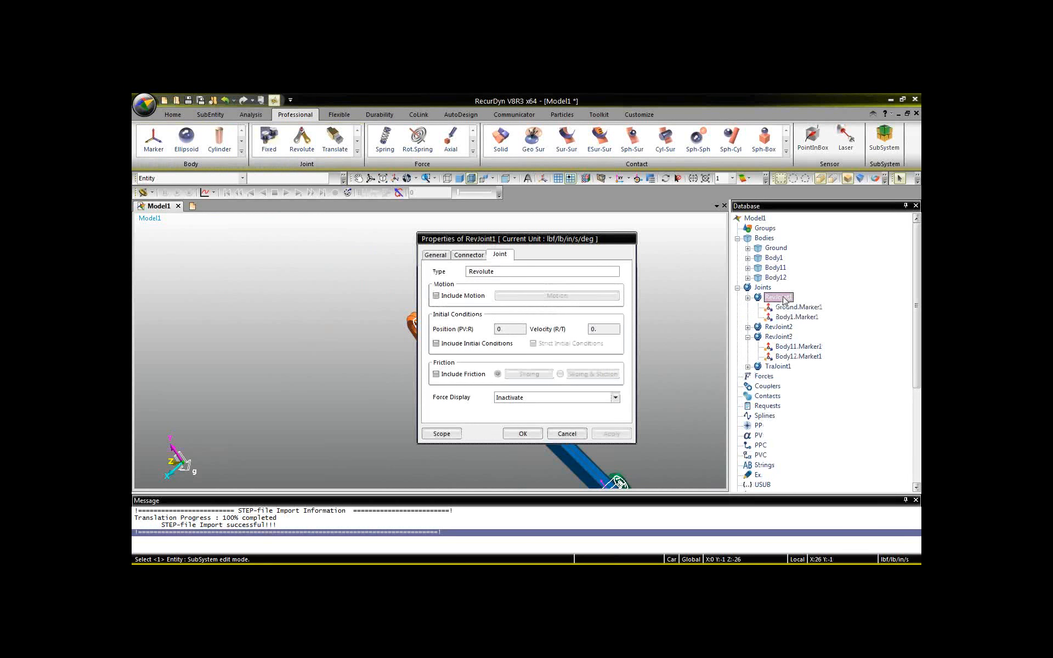
click(436, 296)
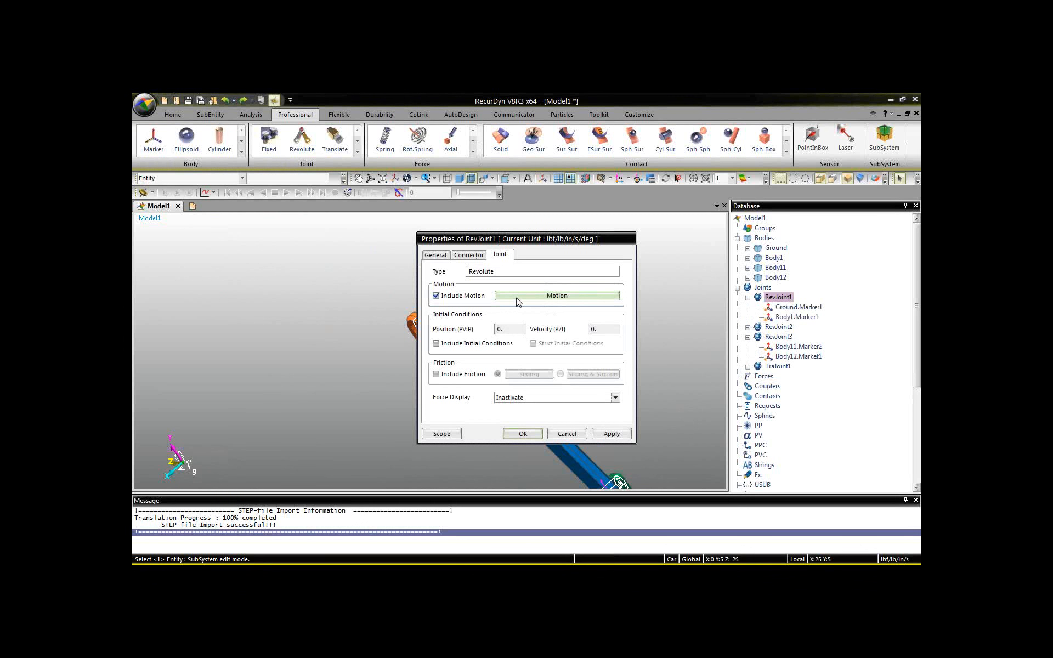
click(517, 297)
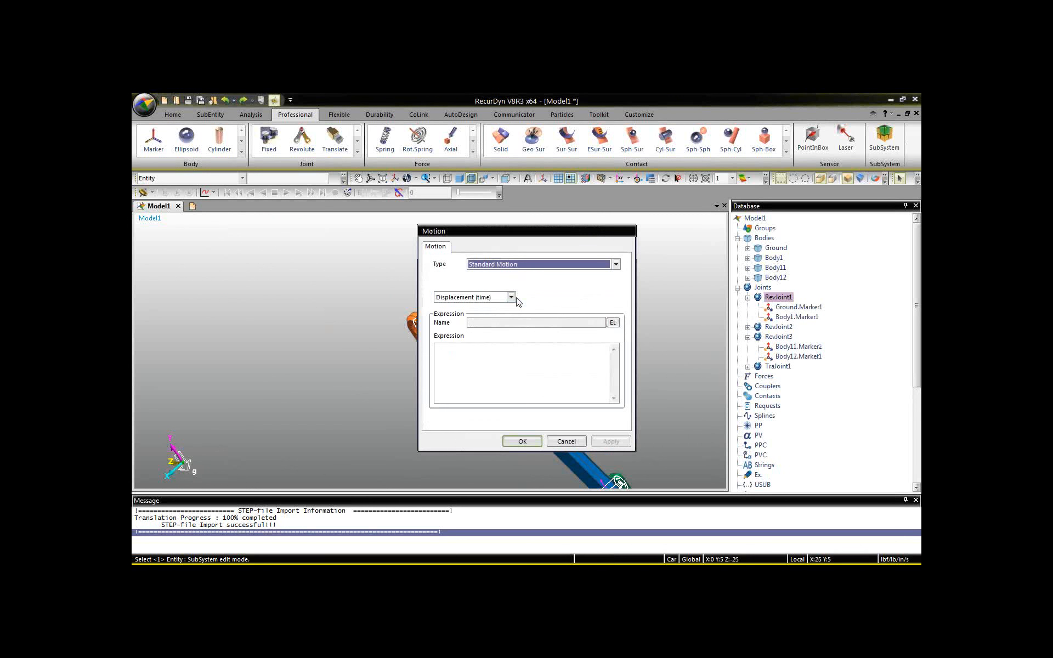
Create the expression 2*PI*STEP(TIME, 0, 0, 1, 1) and apply it as RevJoint1's standard displacement motion over time.
click(612, 322)
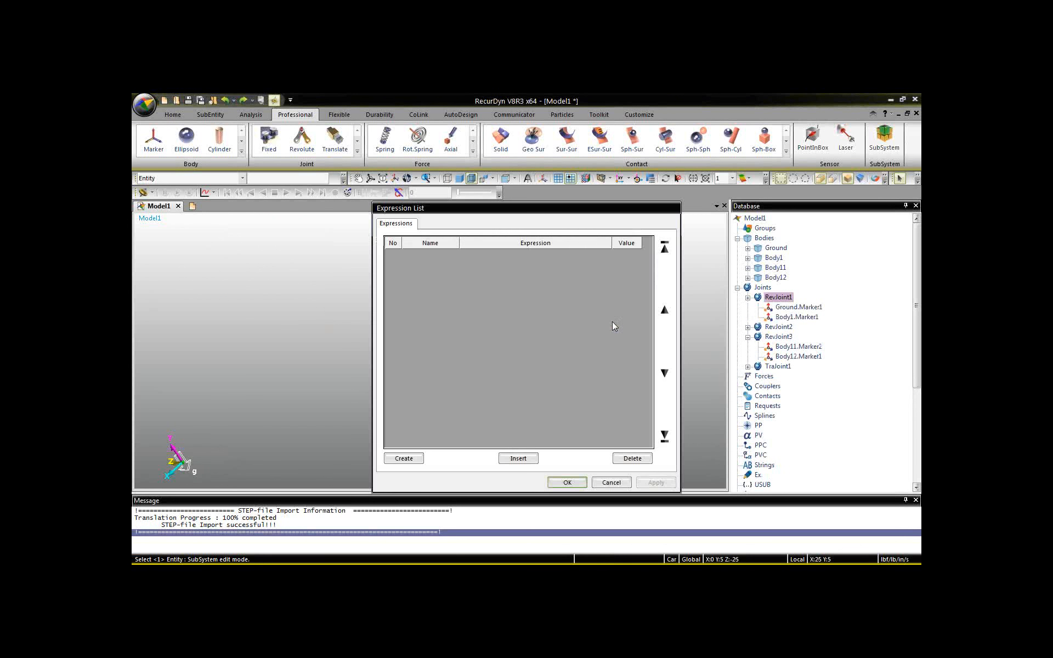
click(403, 459)
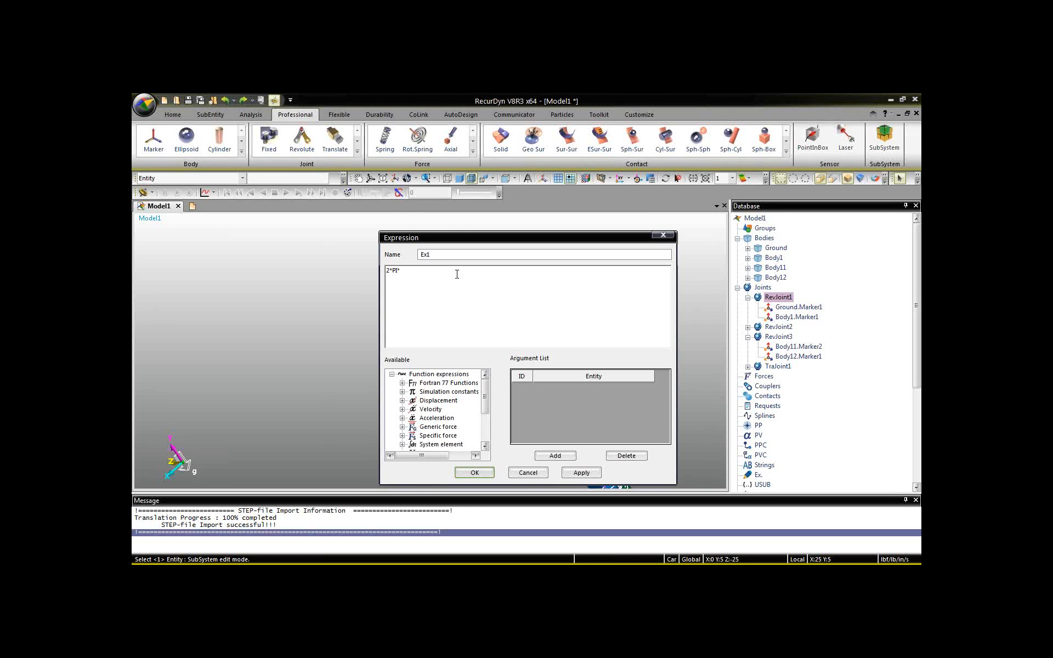
text(TEP(TIME, 0, 0, 1, 1)
click(473, 473)
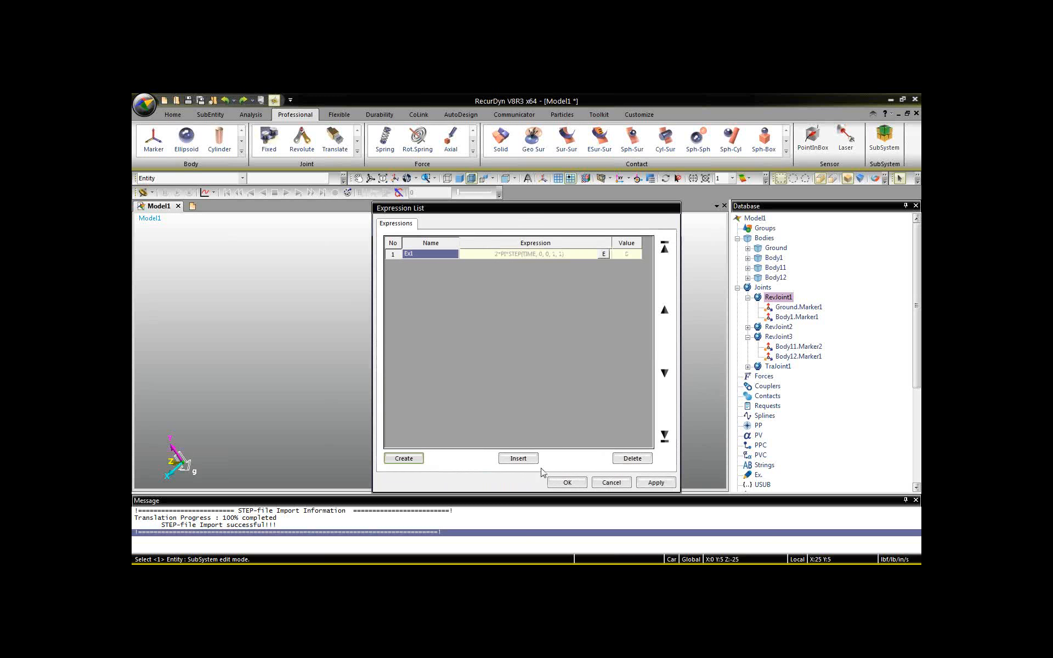
click(561, 483)
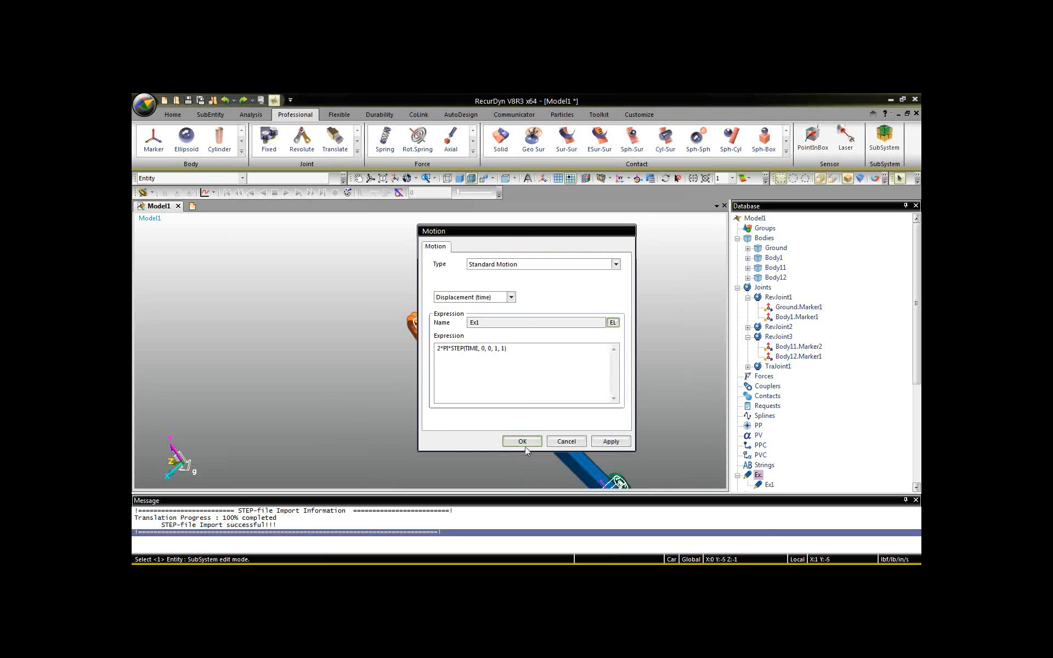
click(522, 441)
click(517, 435)
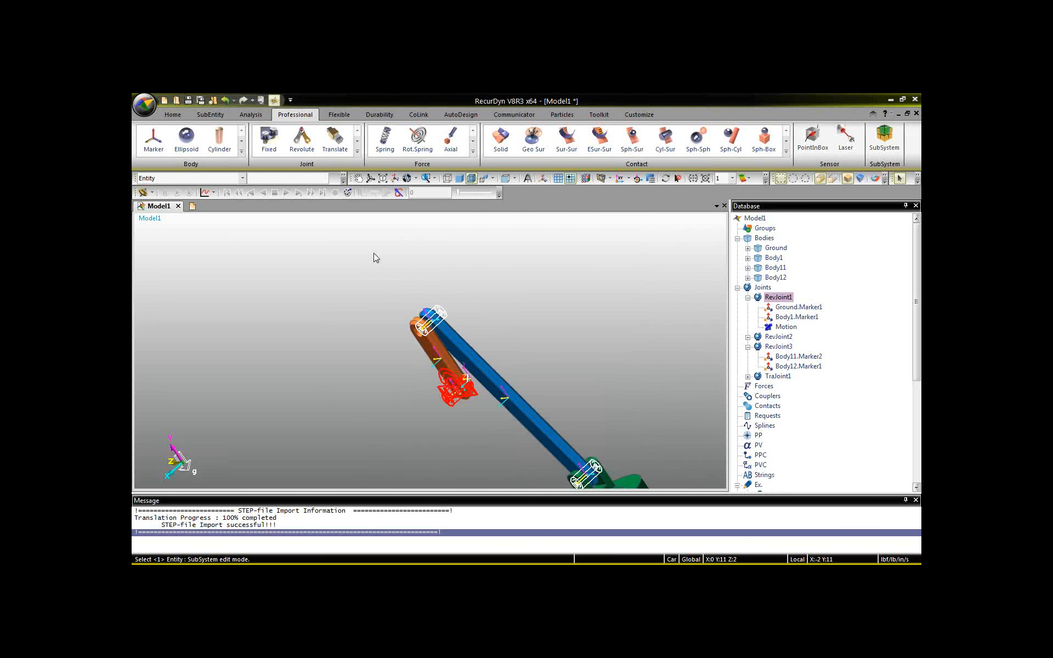
Save the model as simplePiston_demo in the webinar folder under AutoDesk.
middle_drag(398, 316, 331, 236)
scroll(327, 239, down, 1)
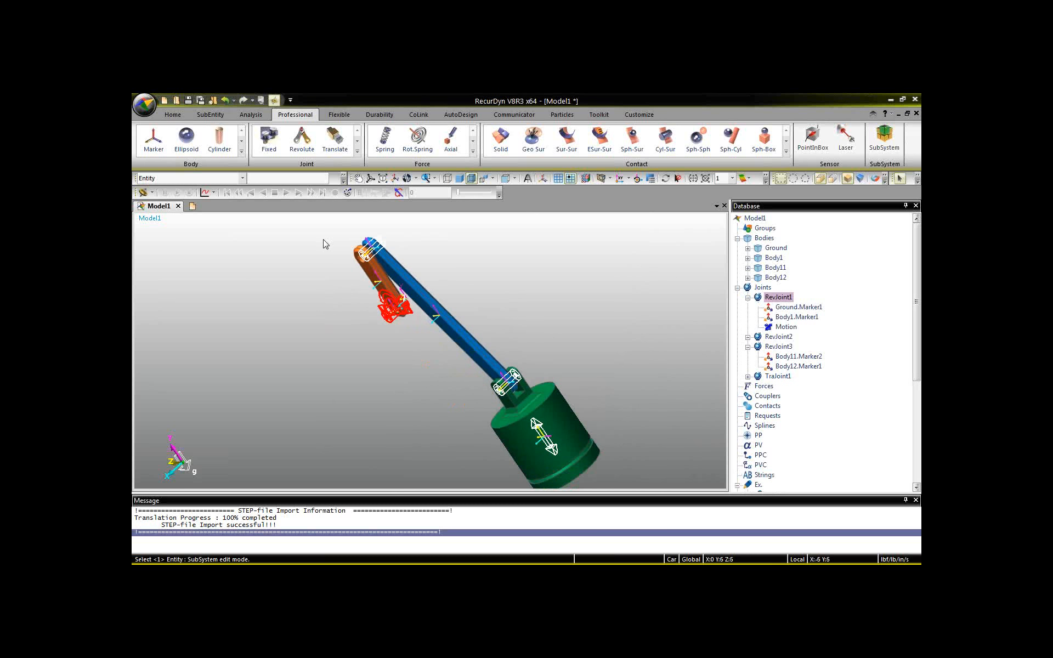
click(187, 101)
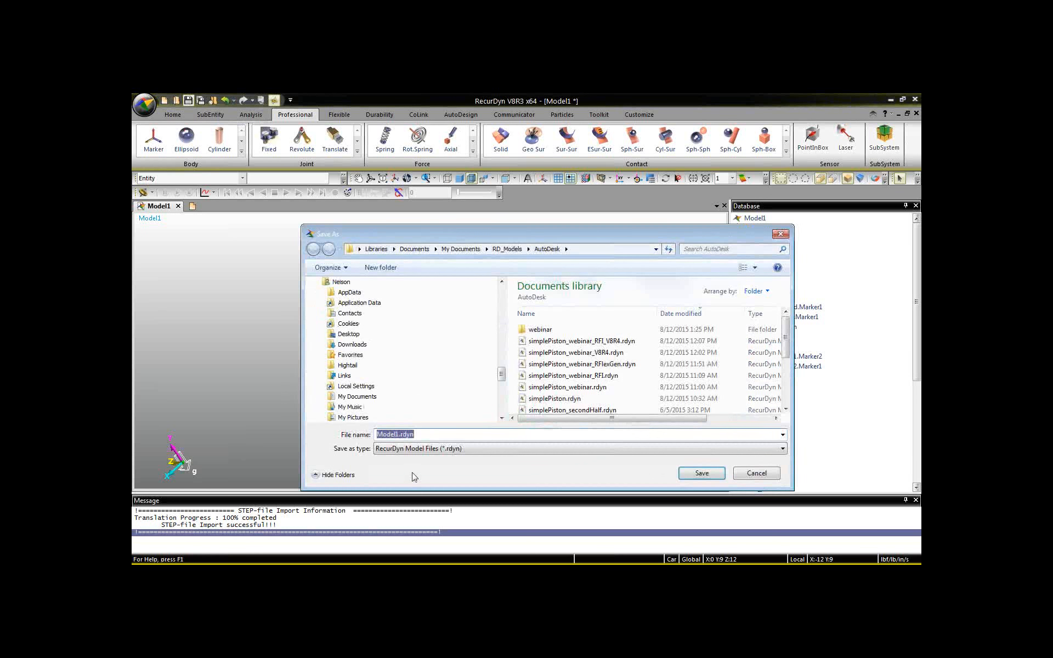
double_click(540, 329)
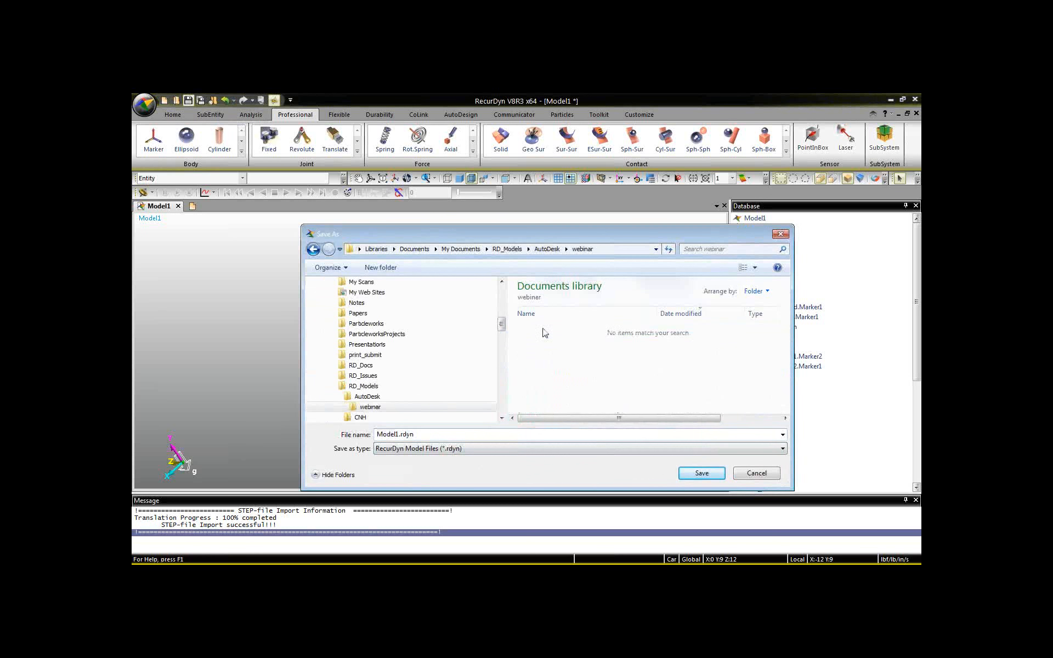
double_click(414, 434)
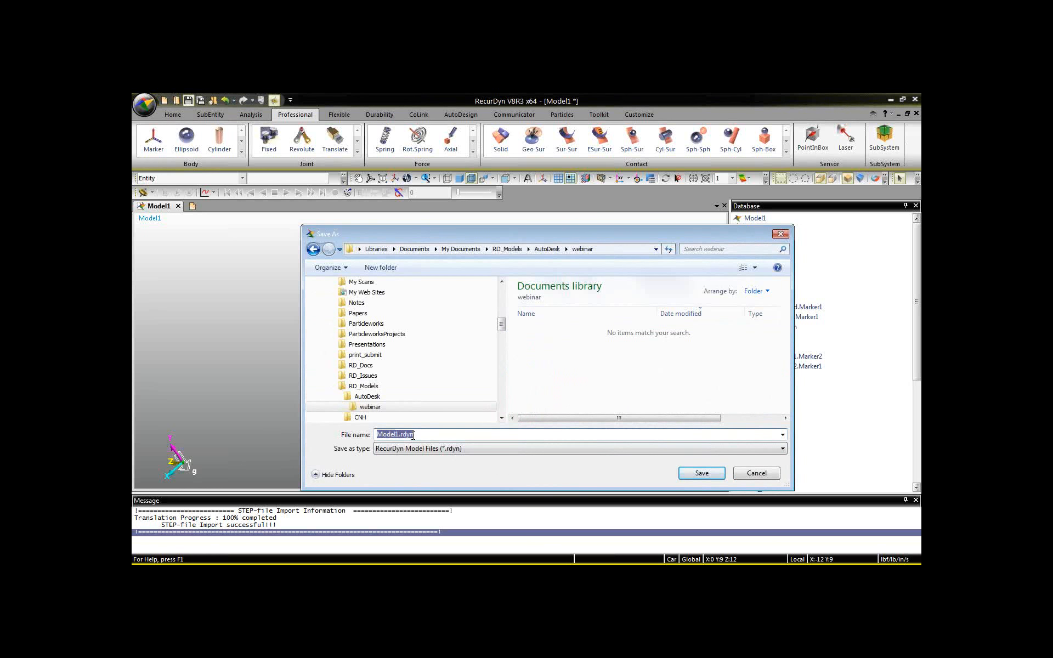
text(simplePiston_demo)
click(695, 475)
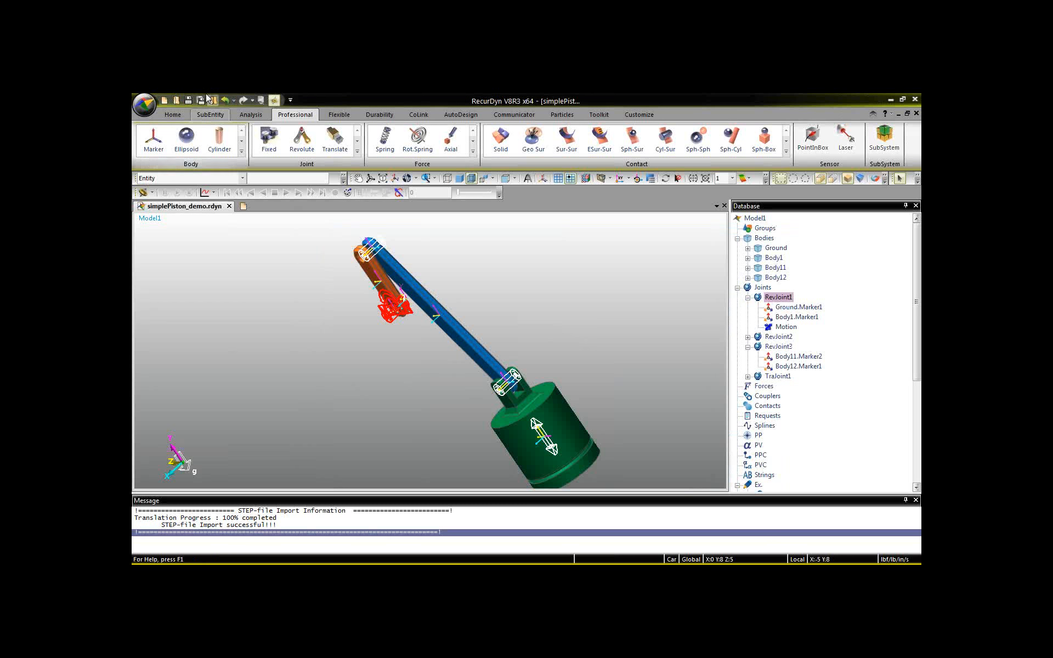
Run a dynamic/kinematic analysis of the piston assembly with an end time of 1 and 200 steps.
click(251, 114)
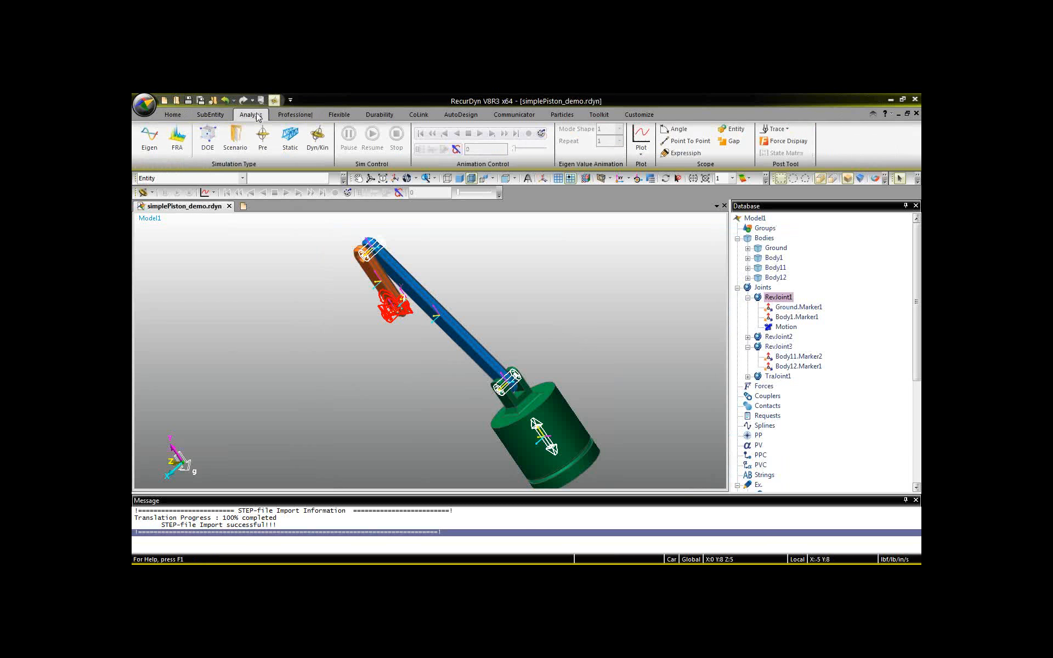
click(317, 142)
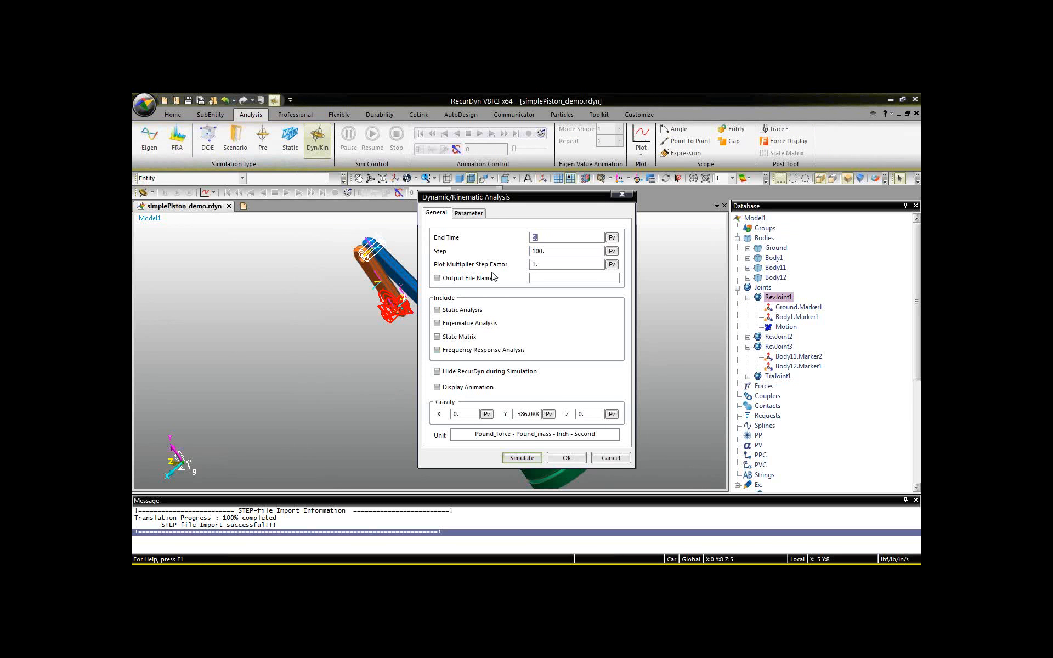
text(1)
drag(537, 252, 486, 257)
text(2)
click(521, 460)
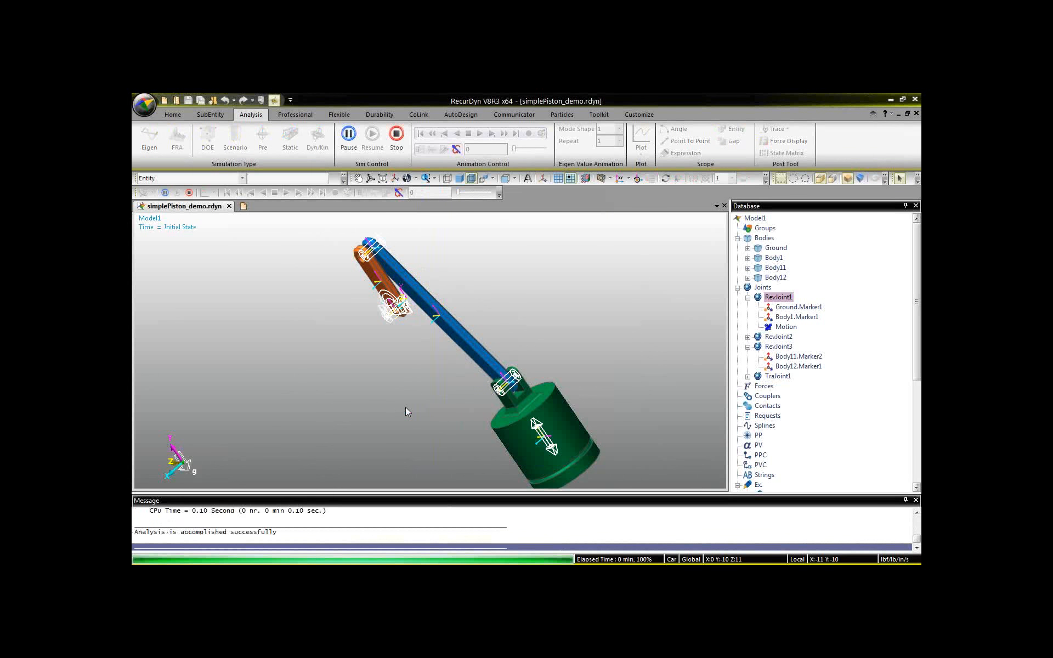
Check the analysis messages, play back the piston assembly's motion at fast and normal speed, and stop the animation.
click(285, 515)
scroll(286, 514, up, 3)
scroll(288, 515, down, 3)
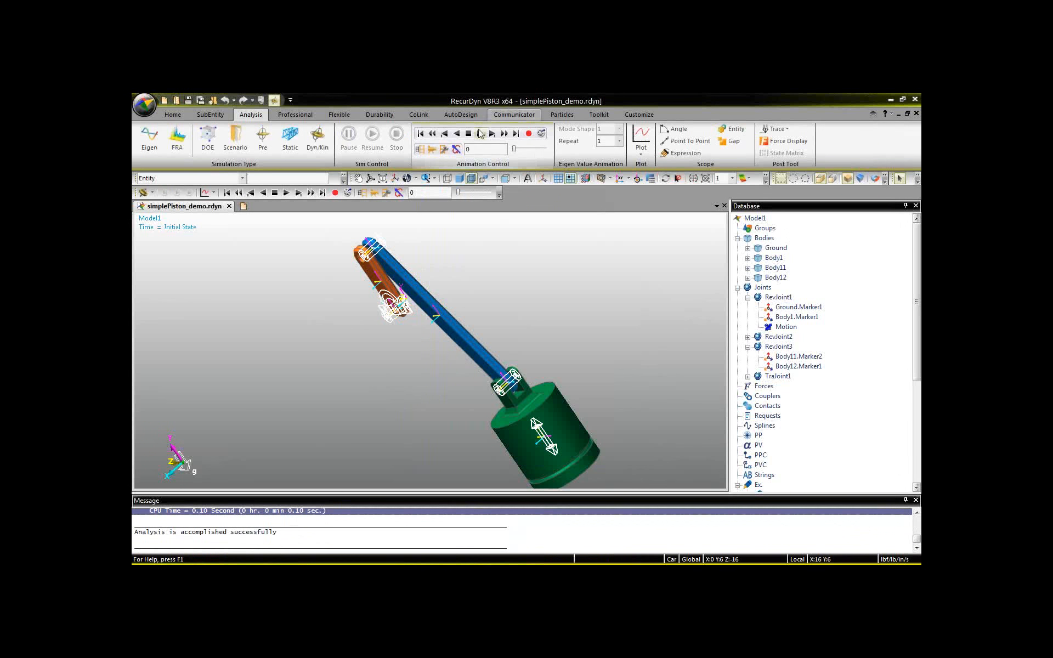
click(505, 134)
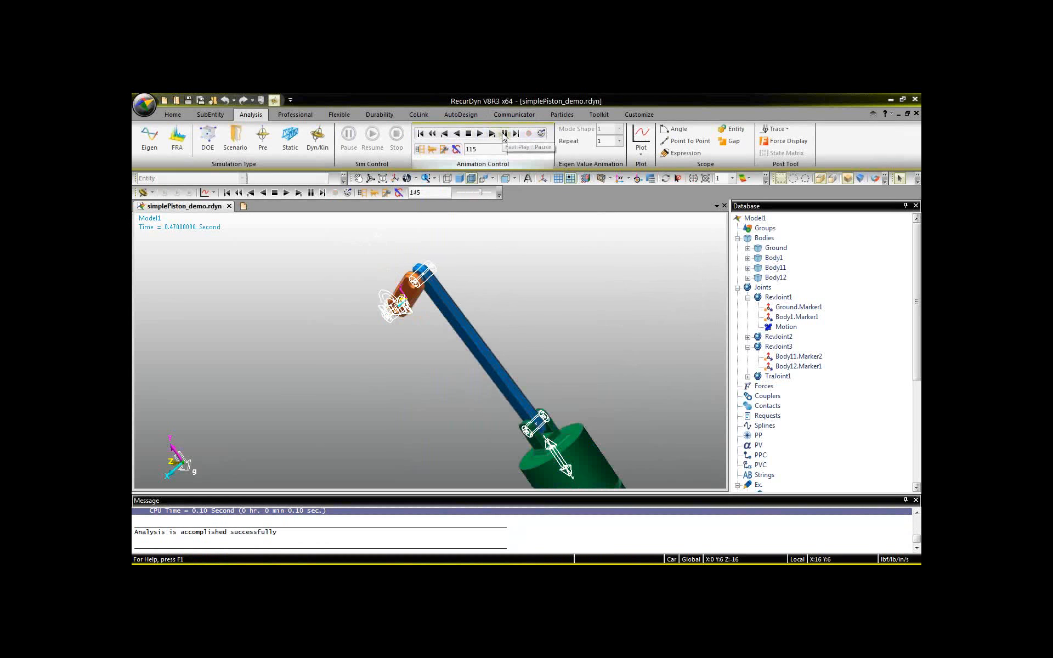
click(478, 134)
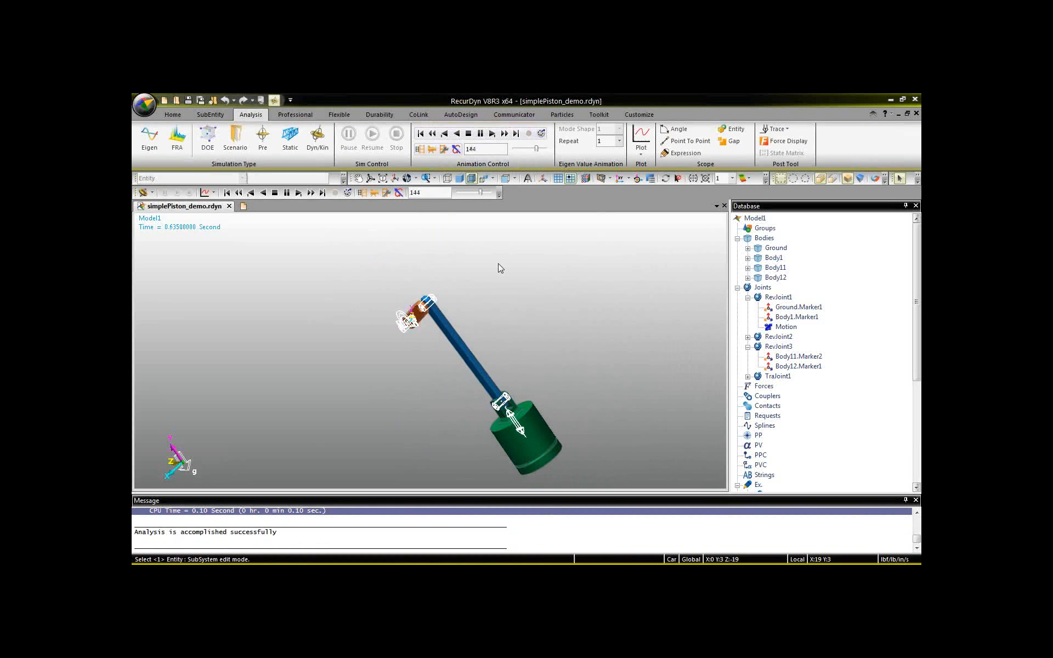
middle_drag(381, 331, 406, 310)
scroll(407, 311, up, 3)
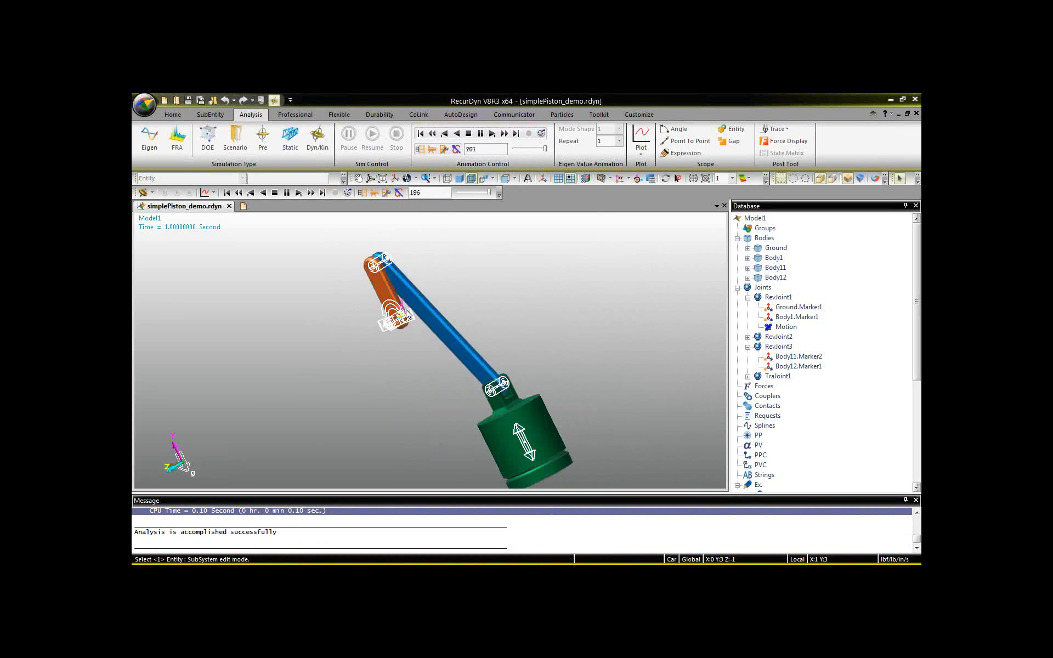
click(468, 134)
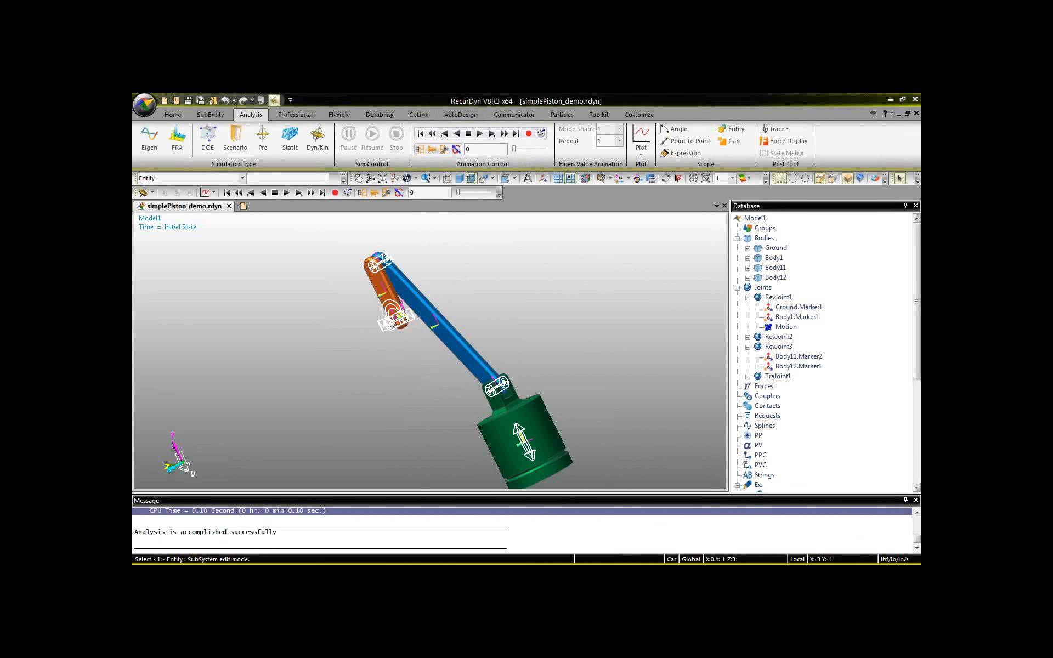
Swap the blue connecting rod (Body11) for an RFlex body imported from model_with_stress_nan.RFI, keeping Body11 as the reference.
scroll(335, 378, up, 2)
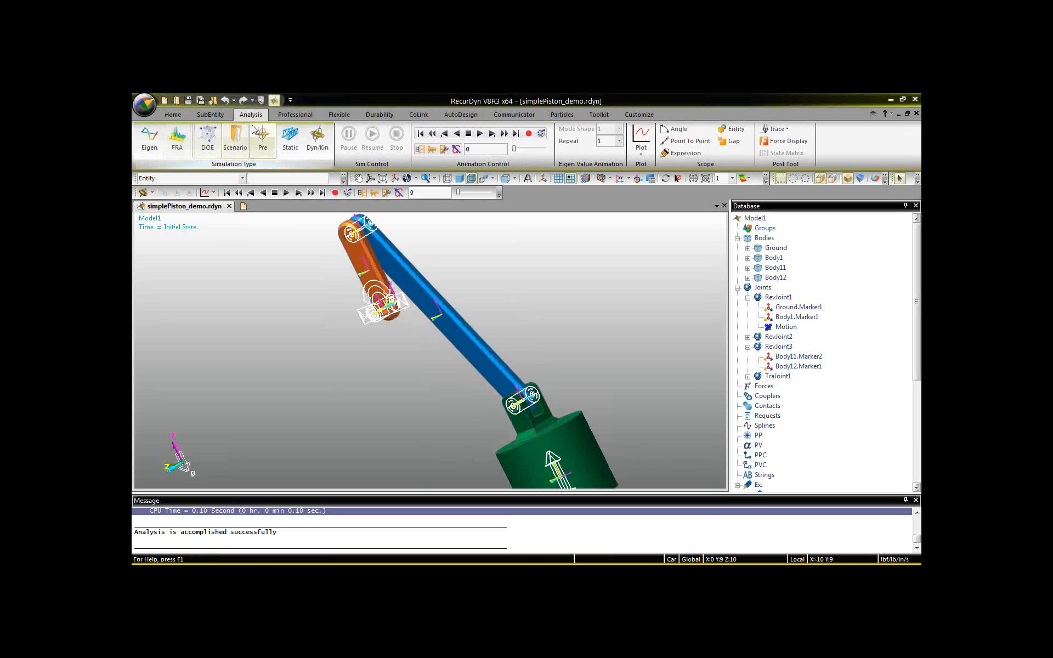
click(339, 114)
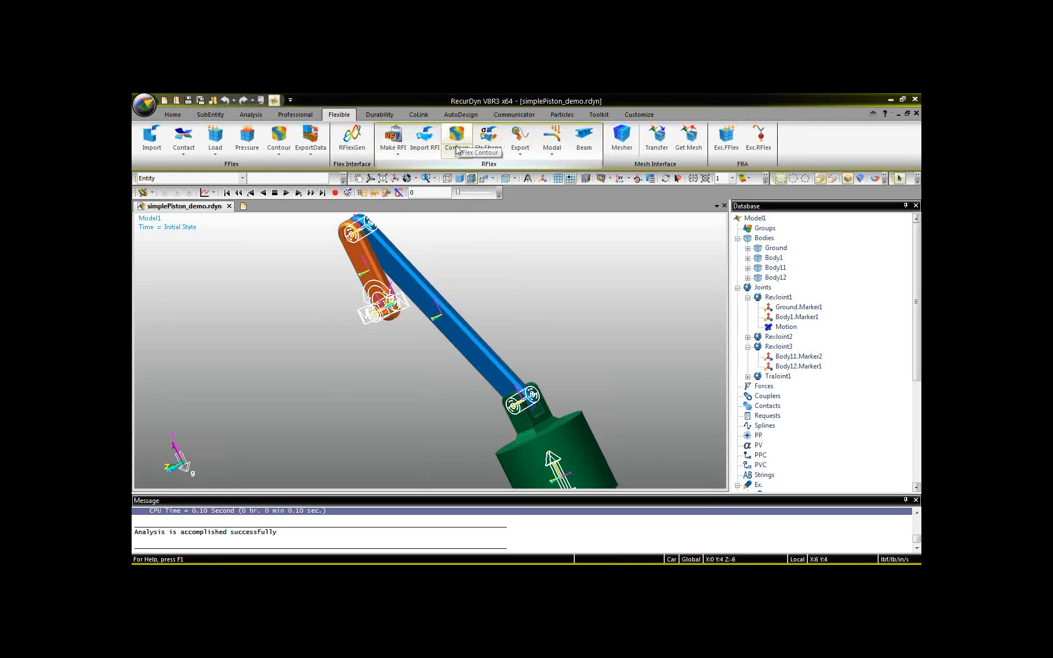
click(426, 141)
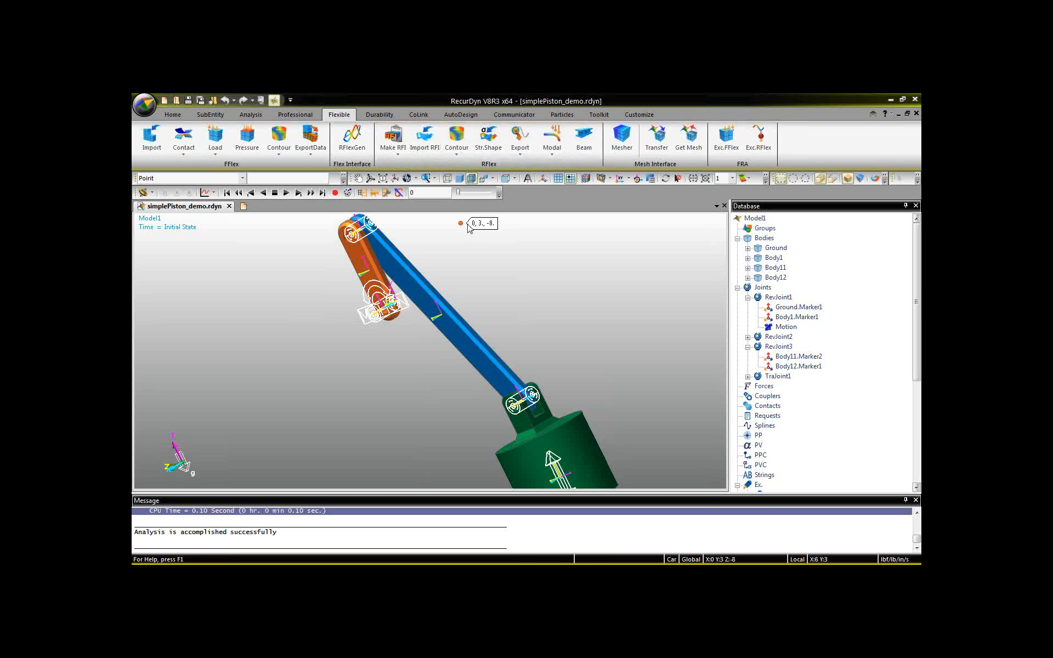
click(242, 179)
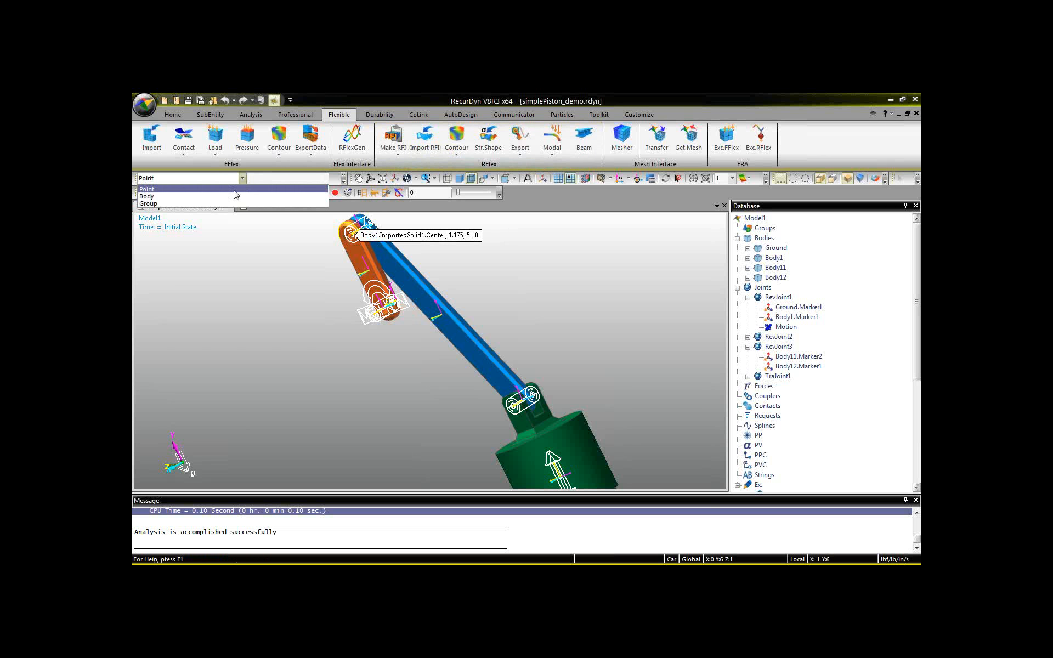
click(235, 196)
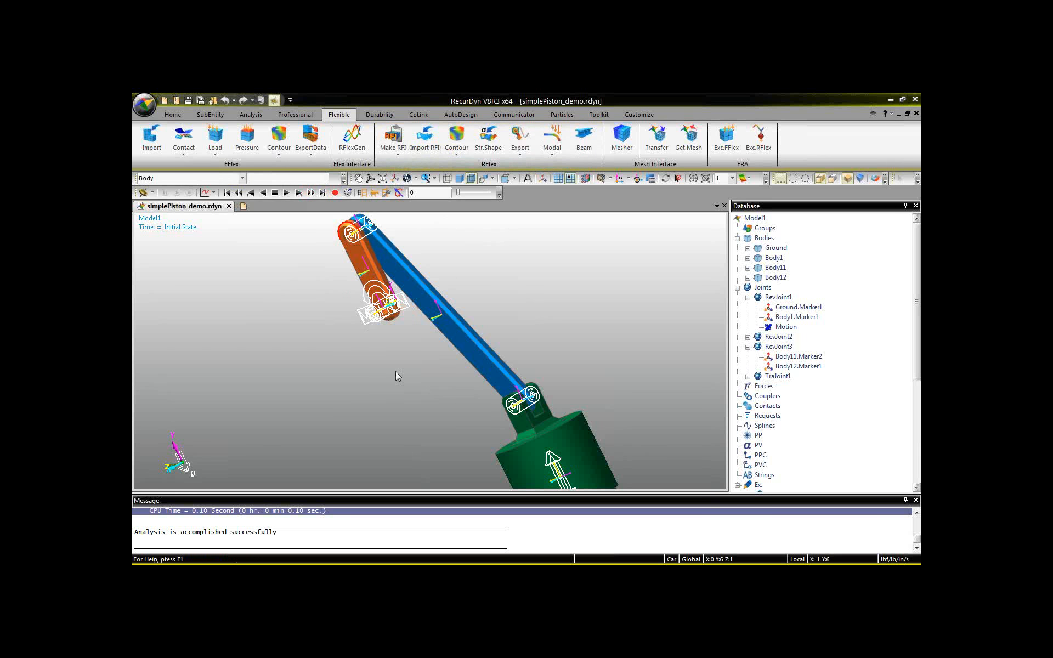
click(469, 349)
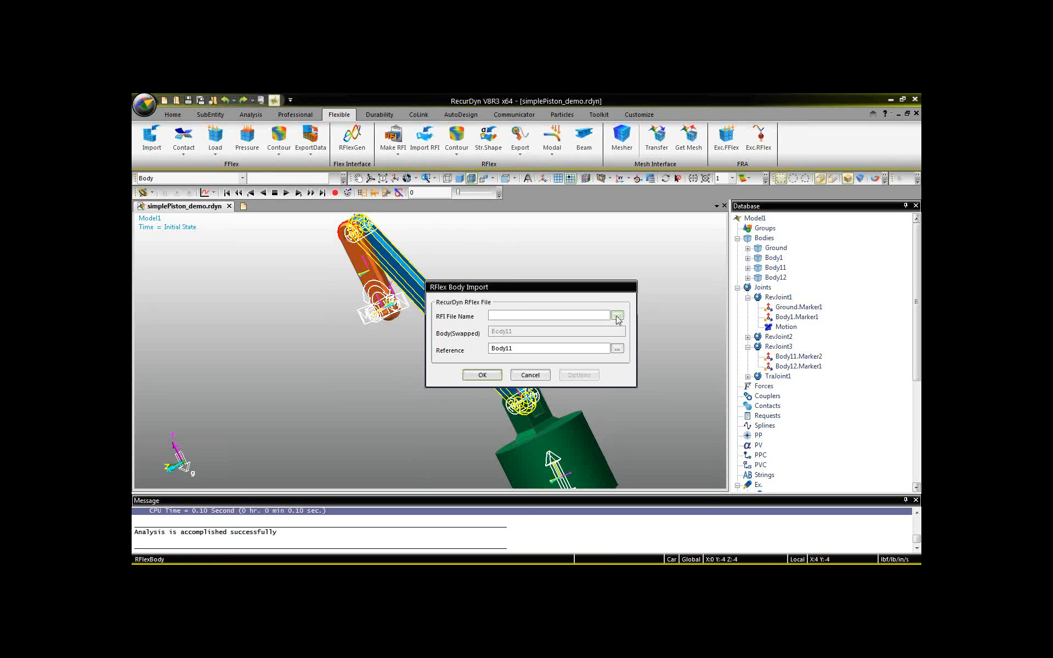
click(617, 317)
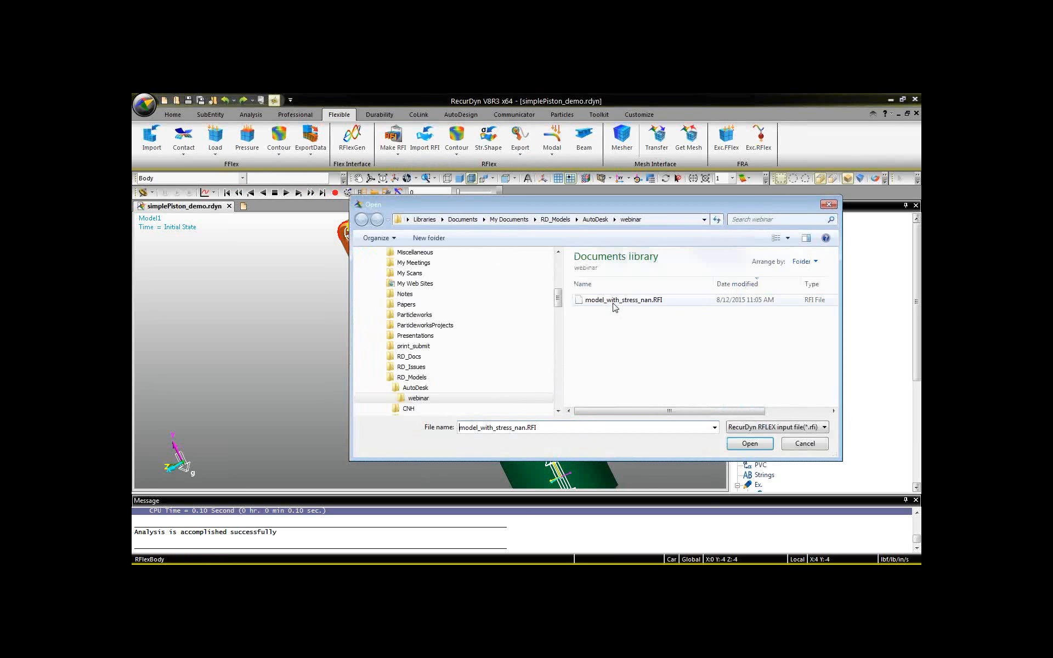
click(615, 305)
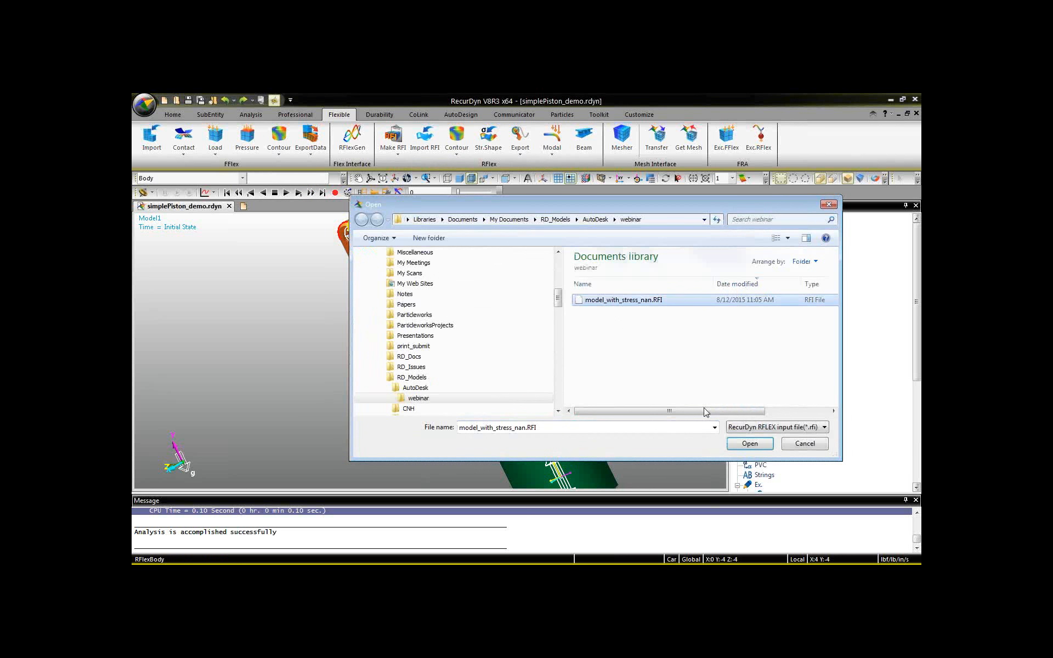
click(749, 443)
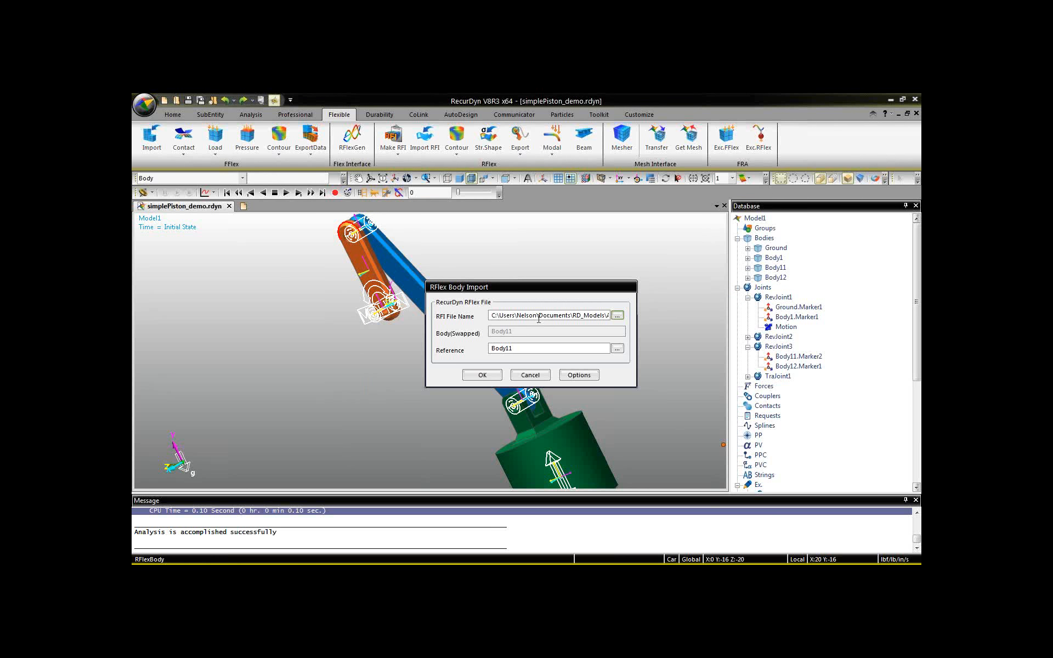
click(482, 375)
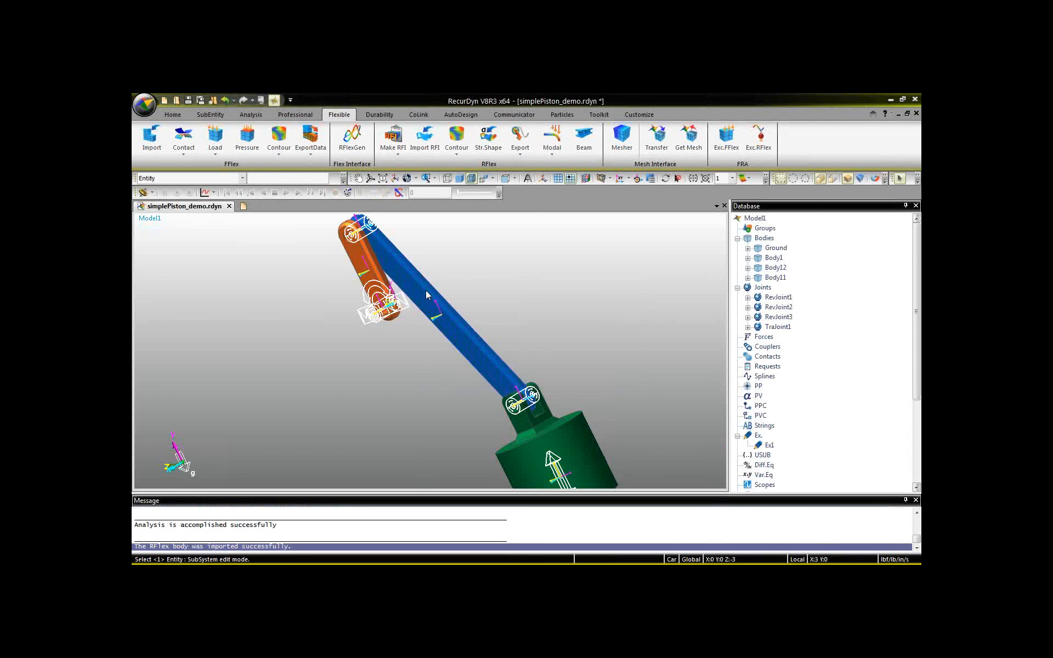
Examine the imported flexible connecting rod's mesh and its attachment node at the crank end from several angles.
click(472, 336)
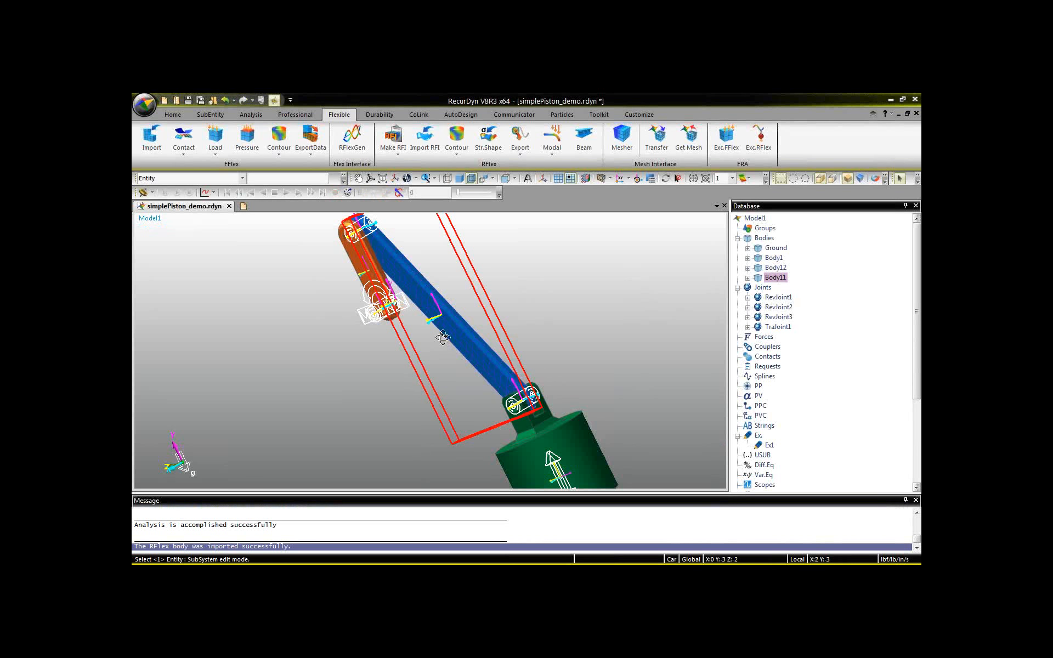
middle_drag(443, 337, 300, 345)
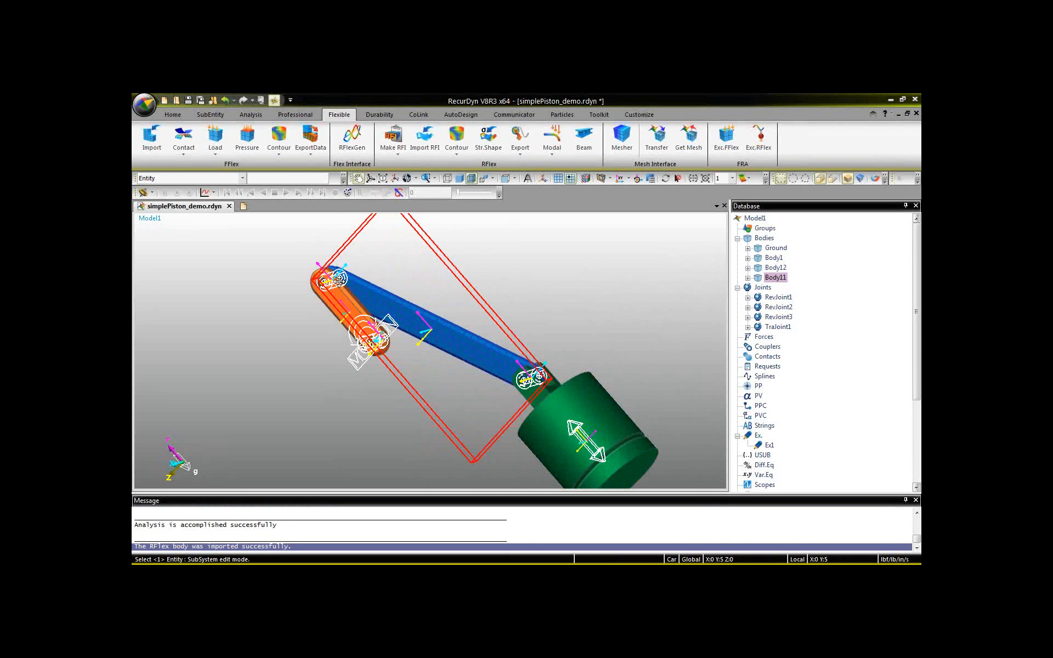
scroll(339, 282, up, 3)
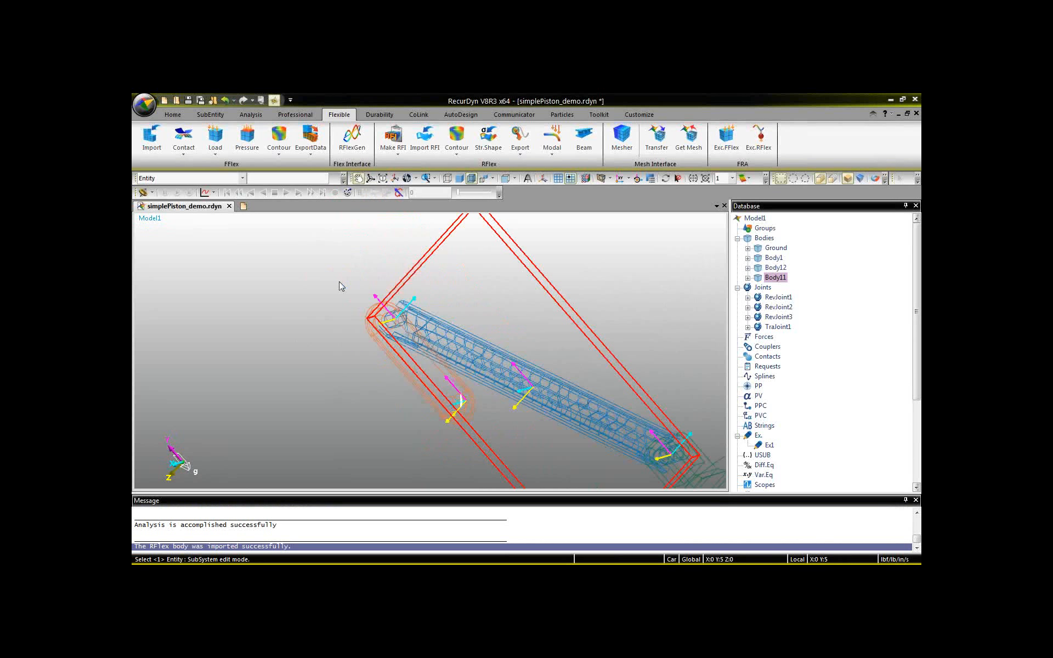
scroll(373, 307, up, 3)
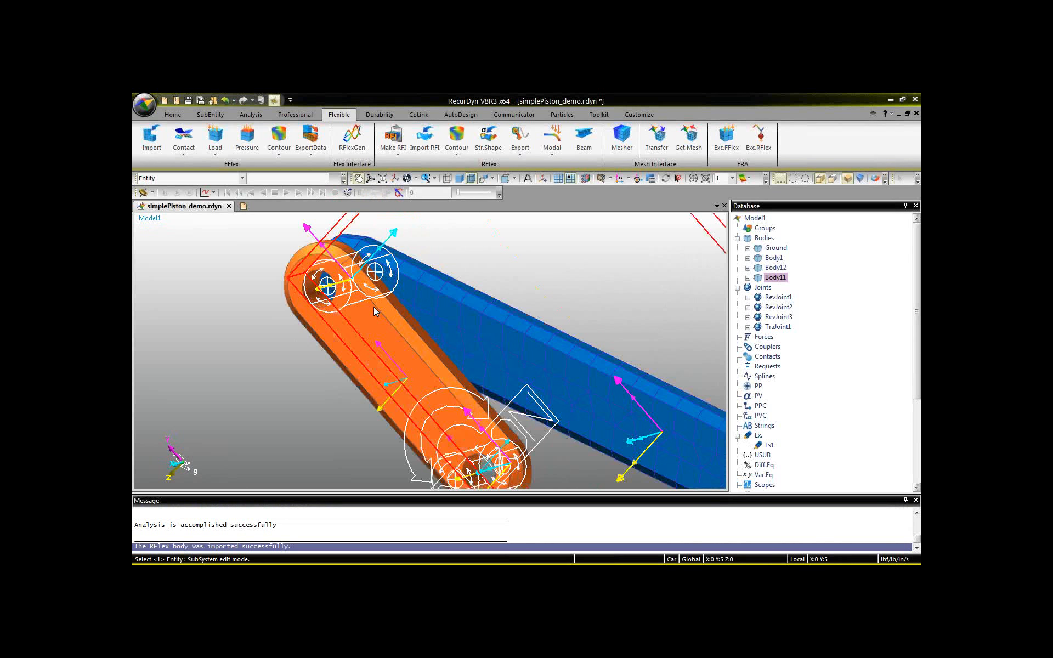
key(c)
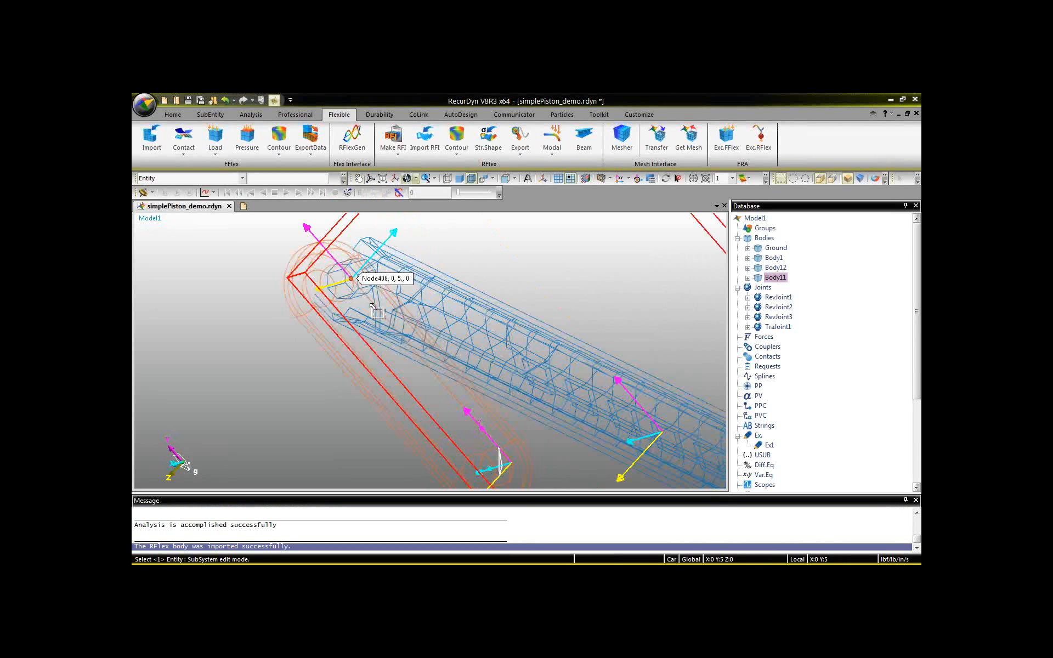
click(373, 306)
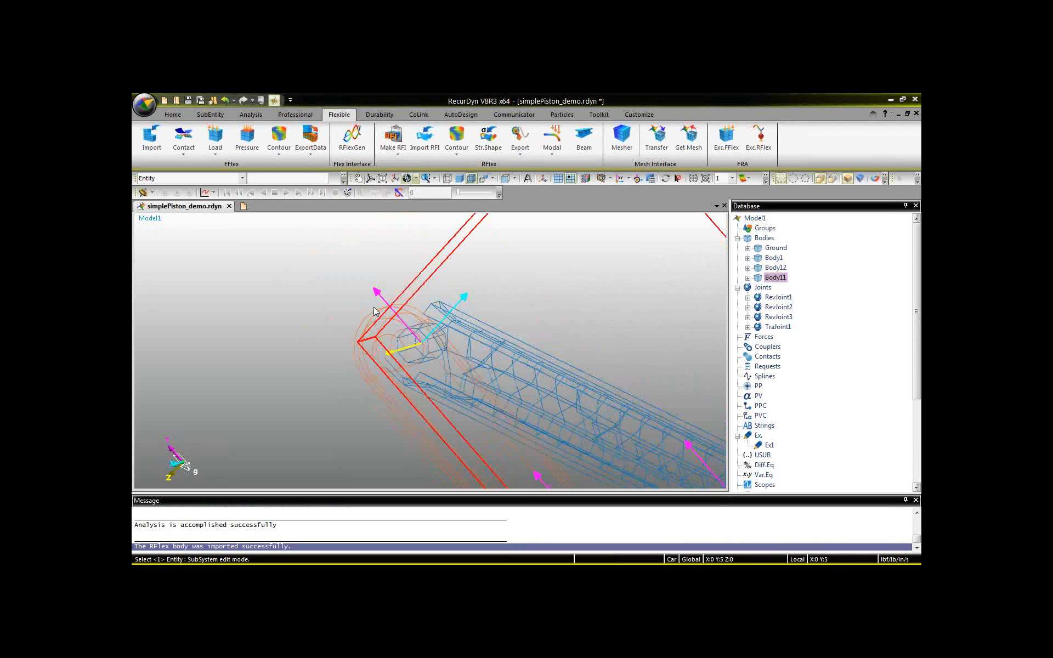
scroll(373, 307, up, 3)
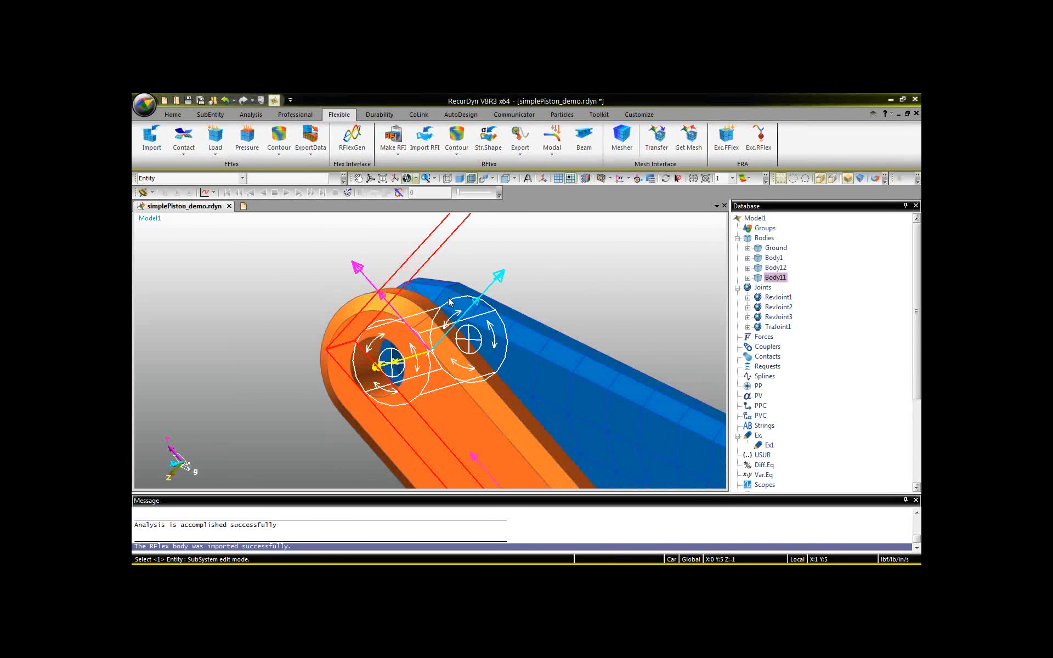
middle_drag(448, 300, 449, 301)
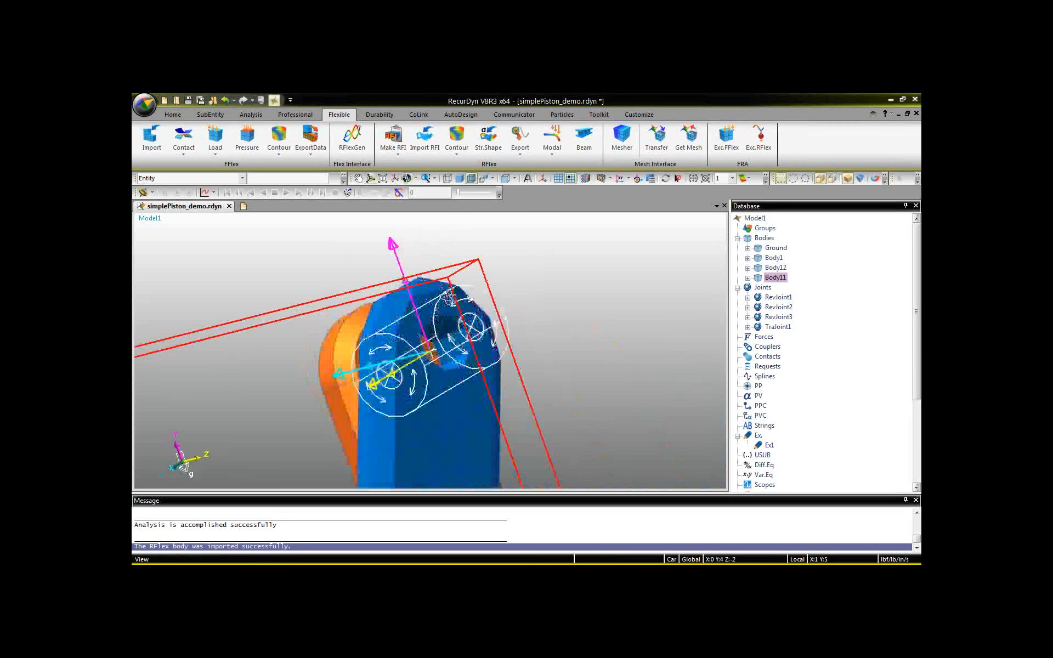
middle_drag(448, 296, 449, 302)
Inspect RevJoint2 where the flexible rod meets the crank, and return to a side view of the whole piston assembly.
click(516, 296)
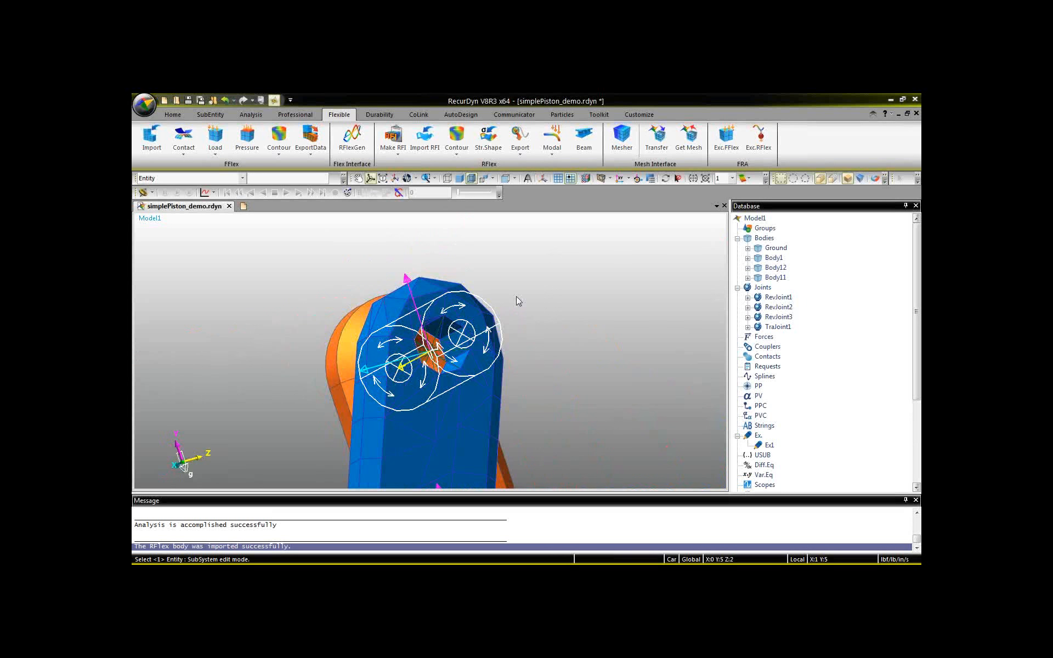
click(495, 312)
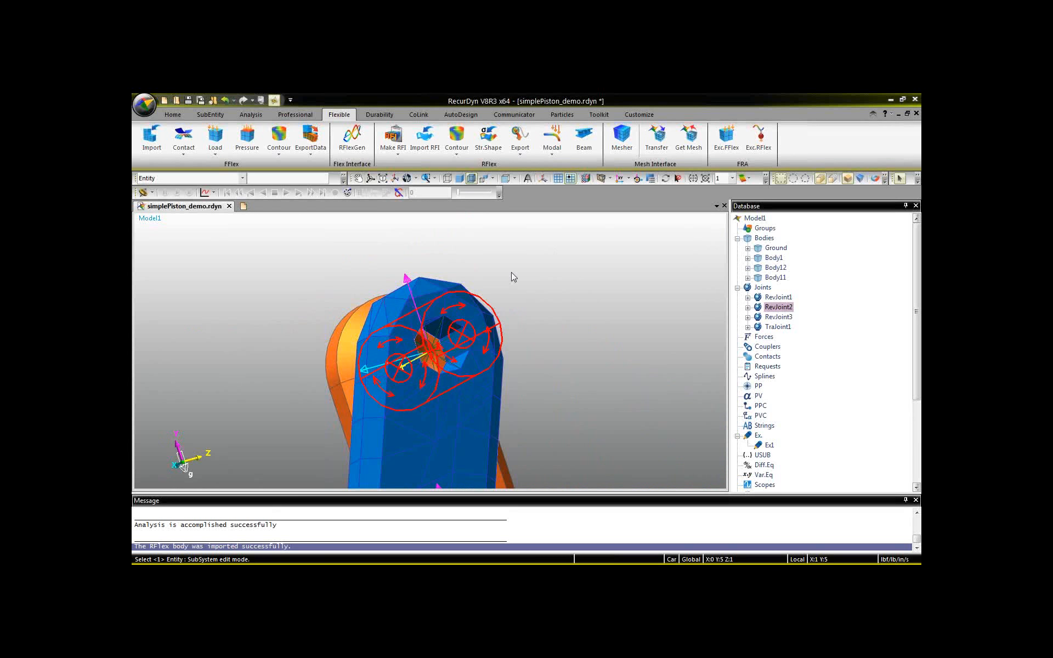
click(511, 273)
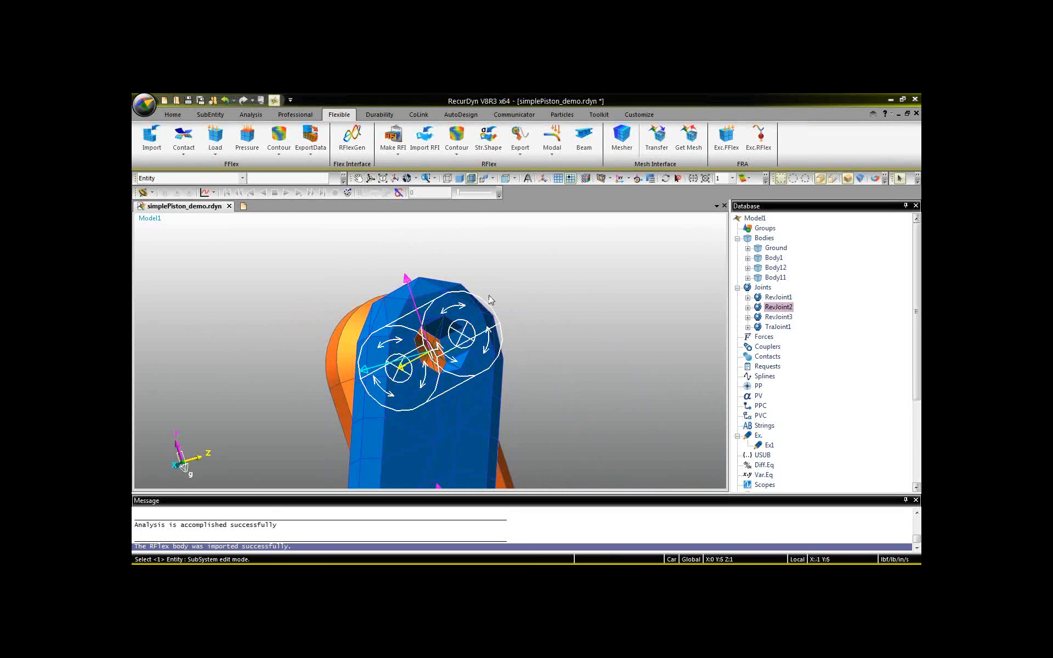
key(r)
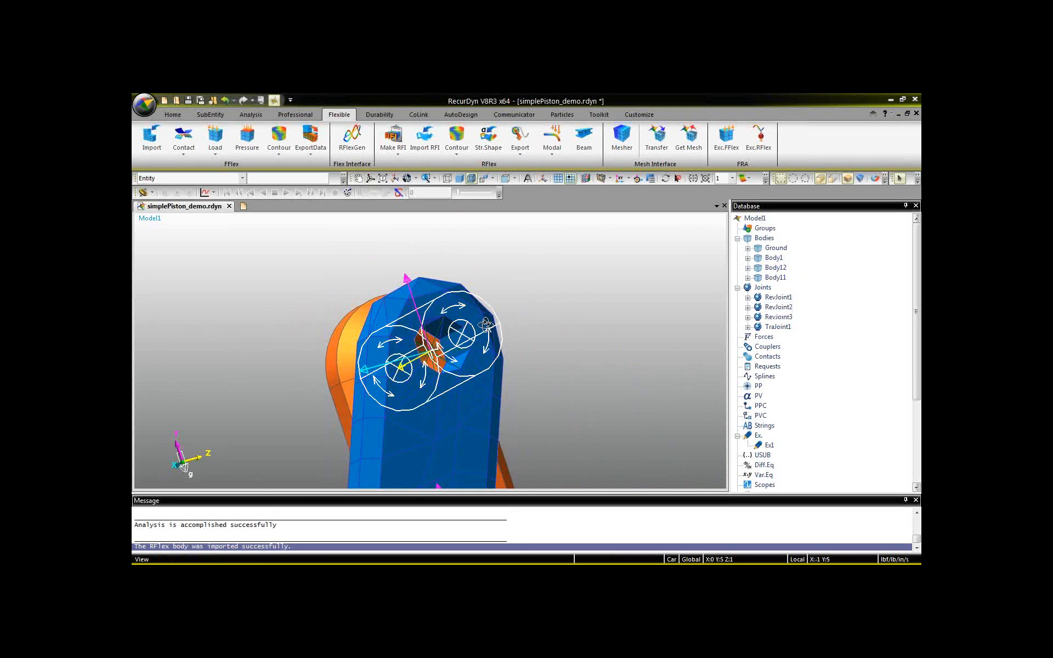
drag(486, 324, 496, 329)
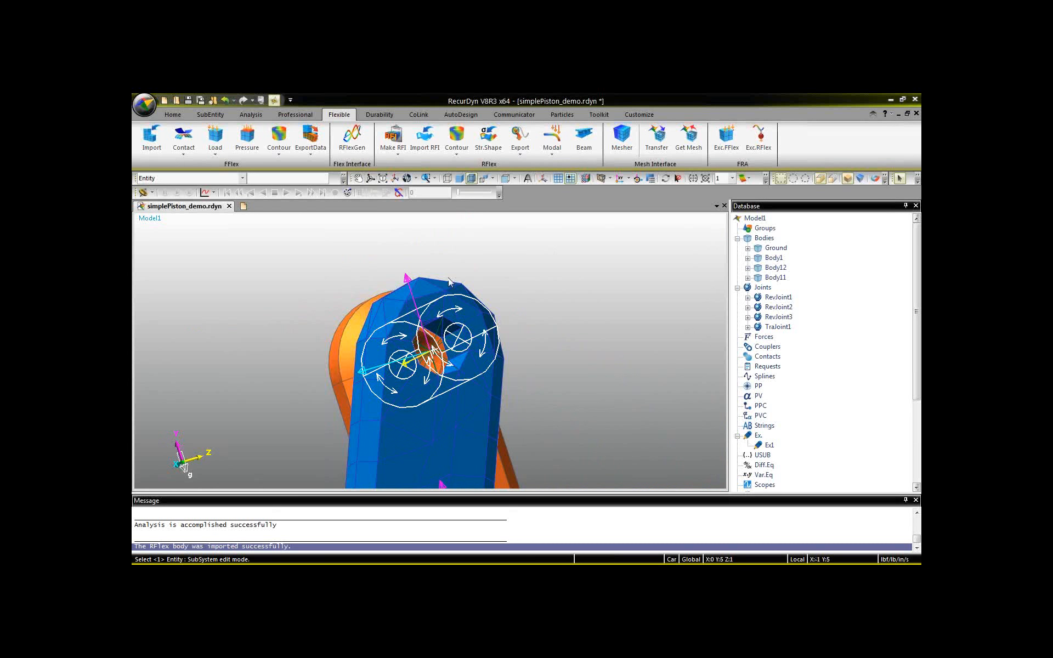
scroll(445, 277, down, 5)
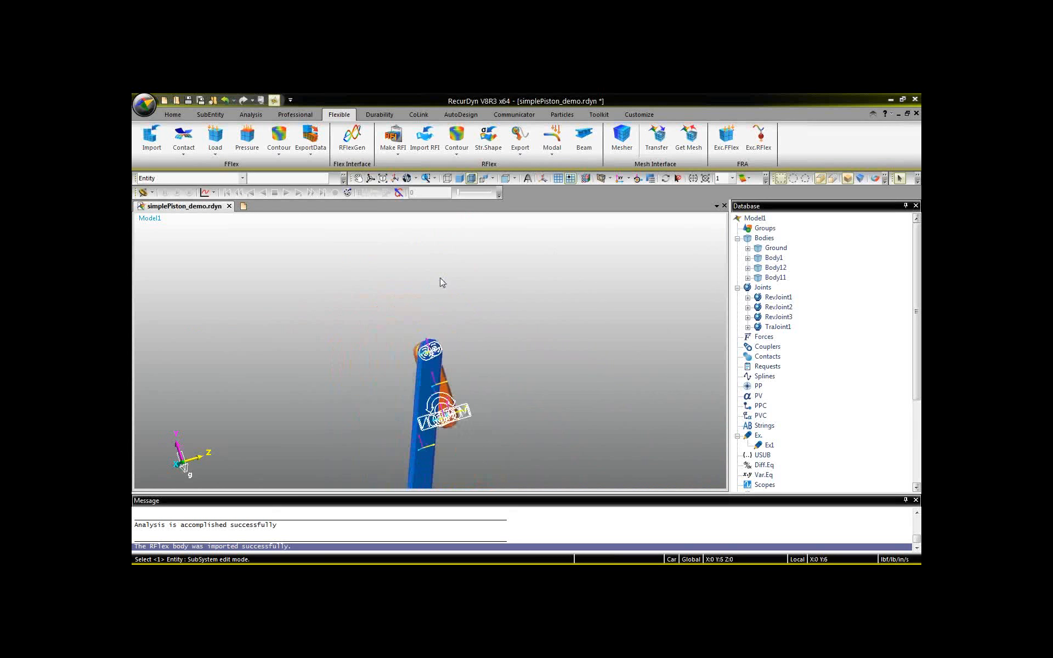
middle_drag(397, 359, 378, 404)
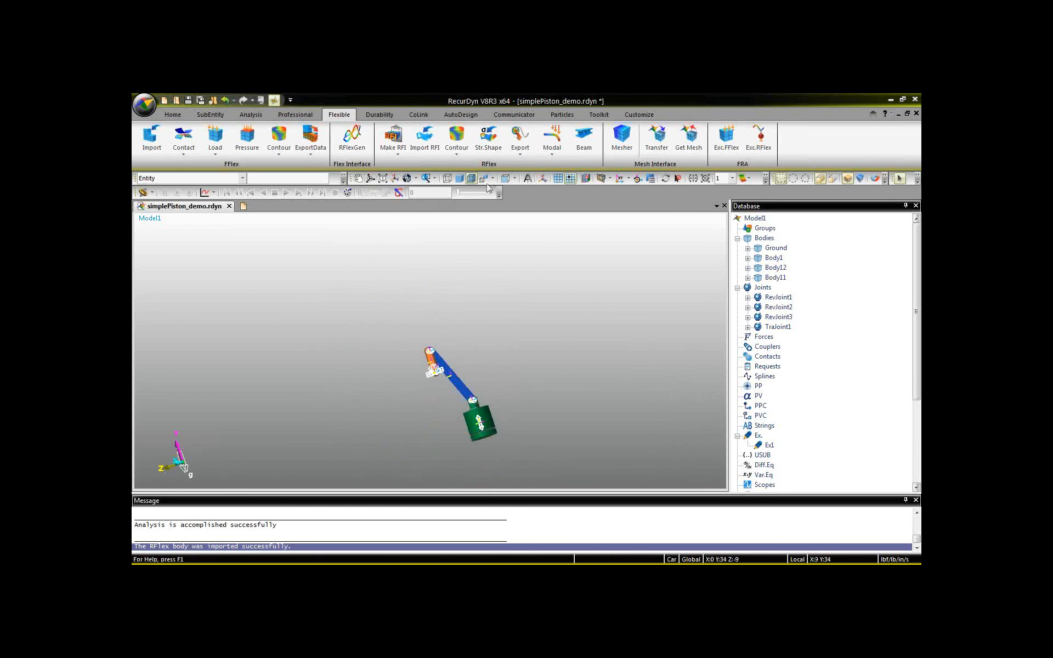
click(504, 178)
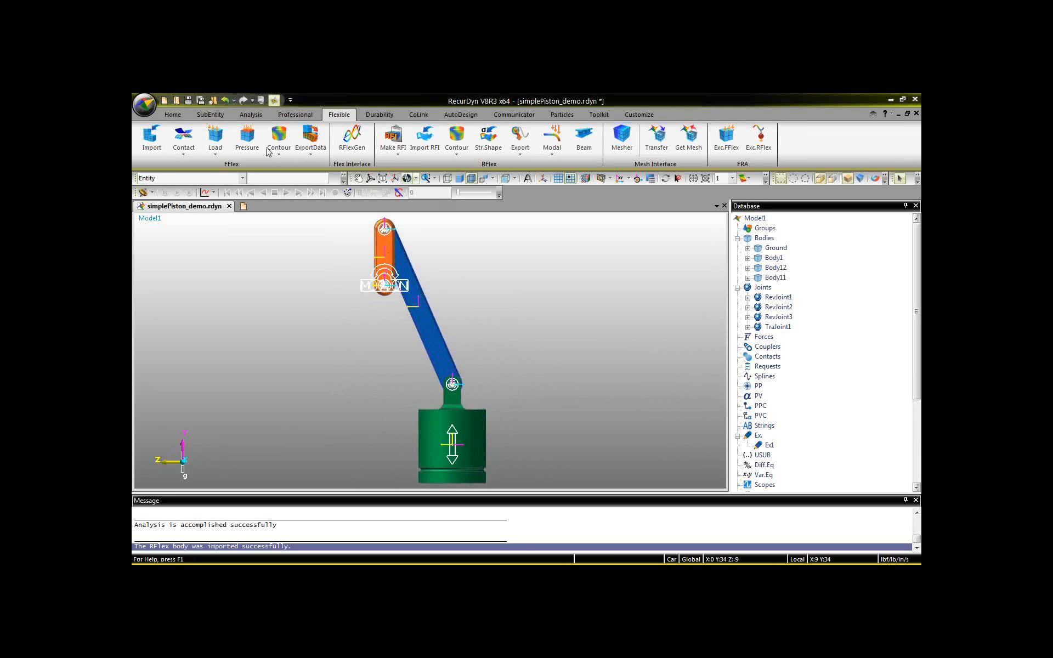
Save a copy of the model as simplePiston_RFI_demo.rdyn in the webinar folder.
click(145, 105)
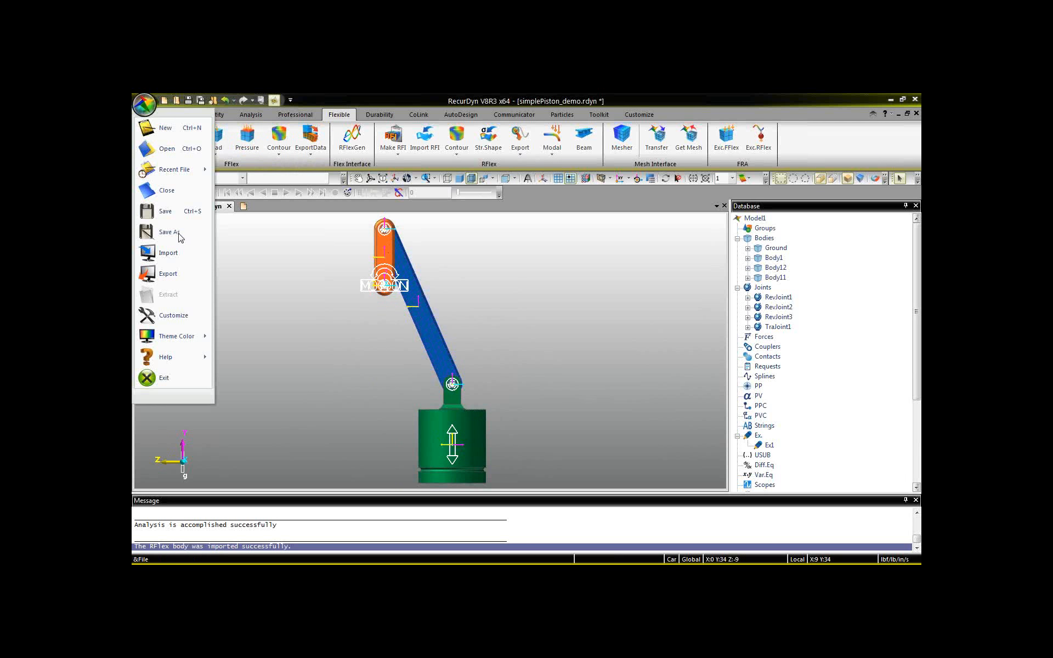
click(179, 235)
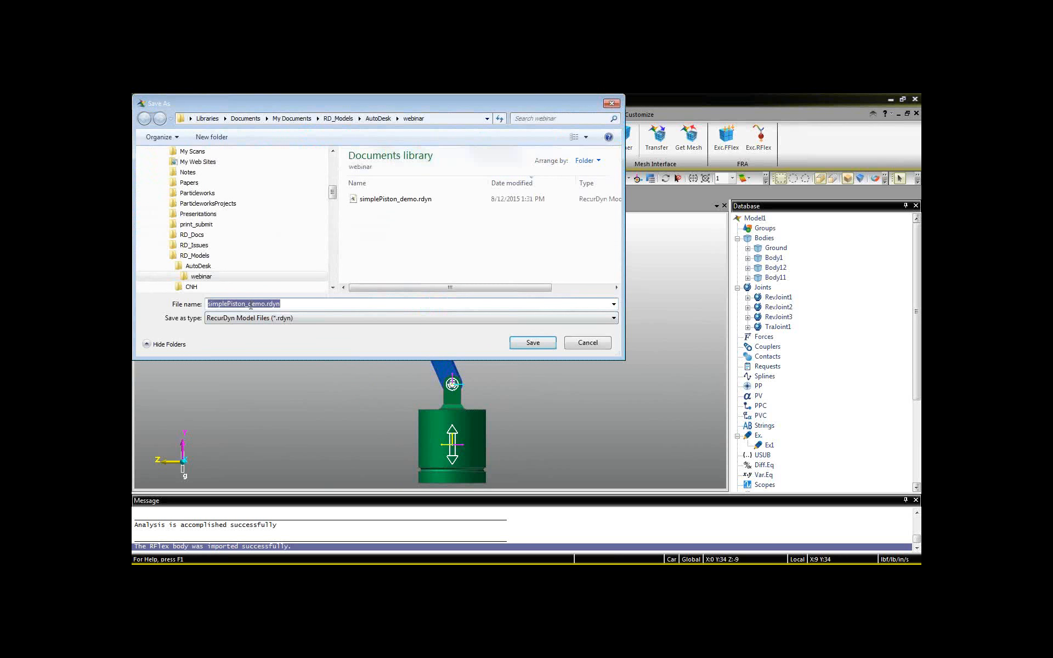
click(251, 305)
text(RFI_)
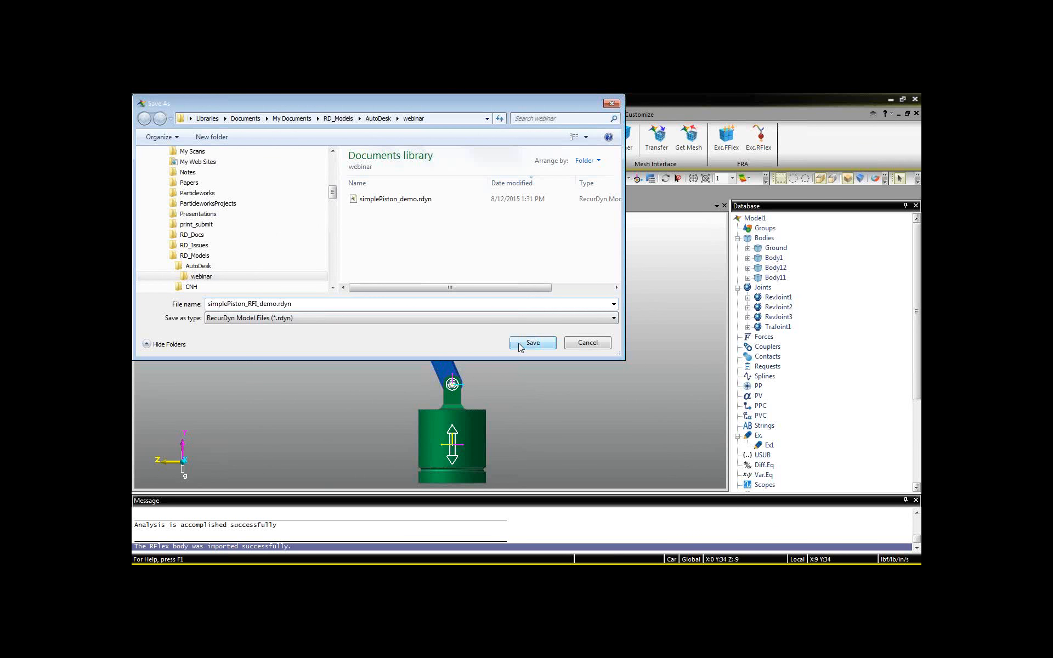
click(519, 341)
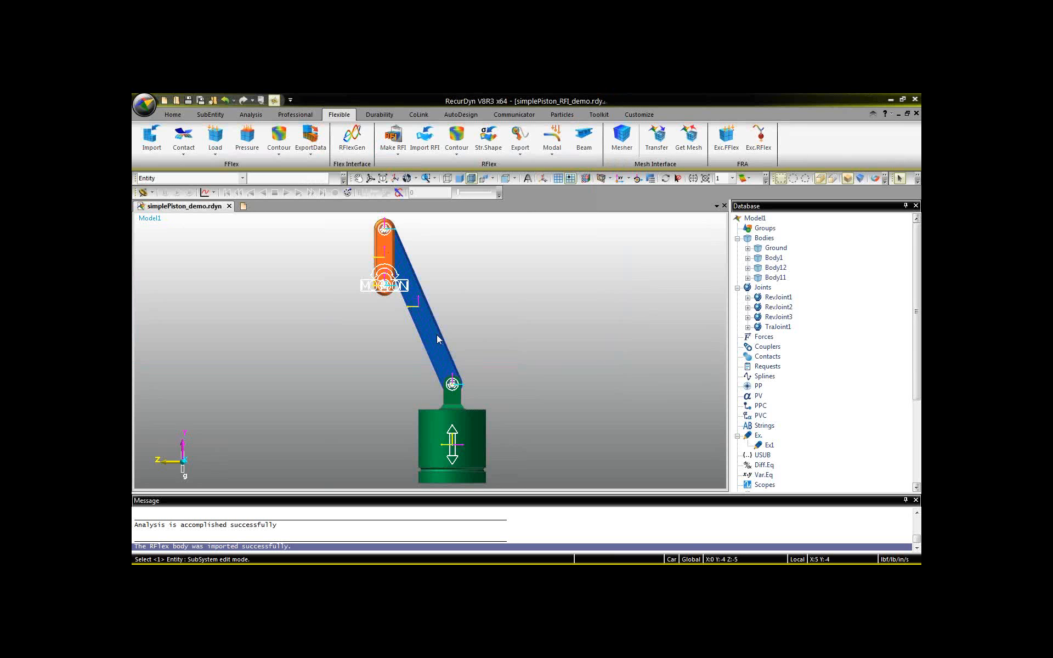
Open the RFlex properties of the flexible connecting rod (Body11) and preview mode shapes 1 to 3.
key(r)
drag(453, 297, 449, 345)
click(419, 327)
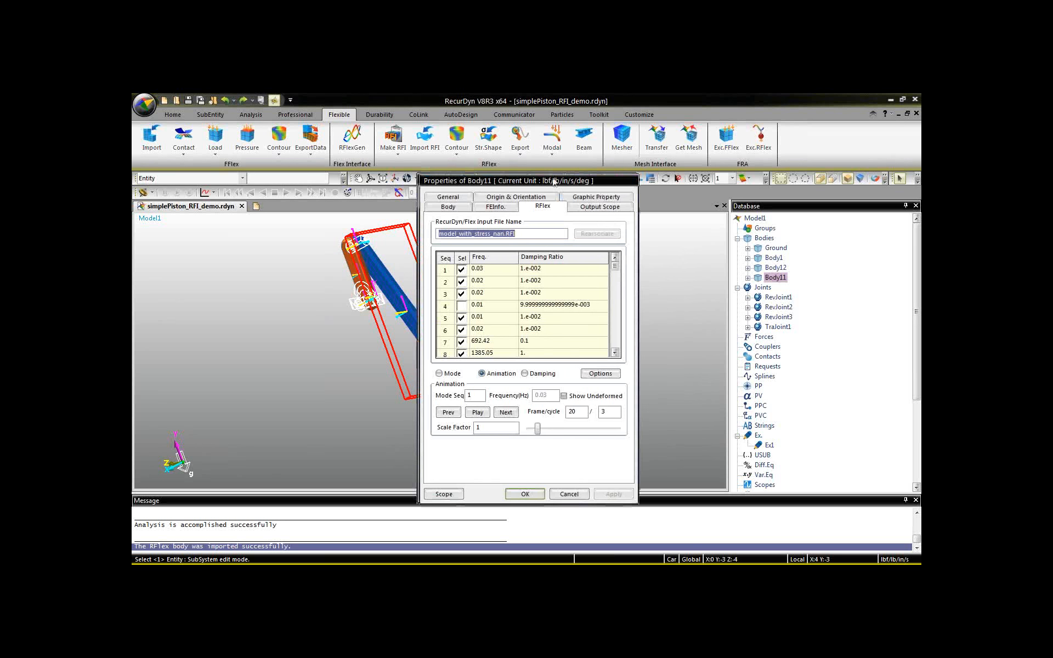
drag(554, 181, 653, 173)
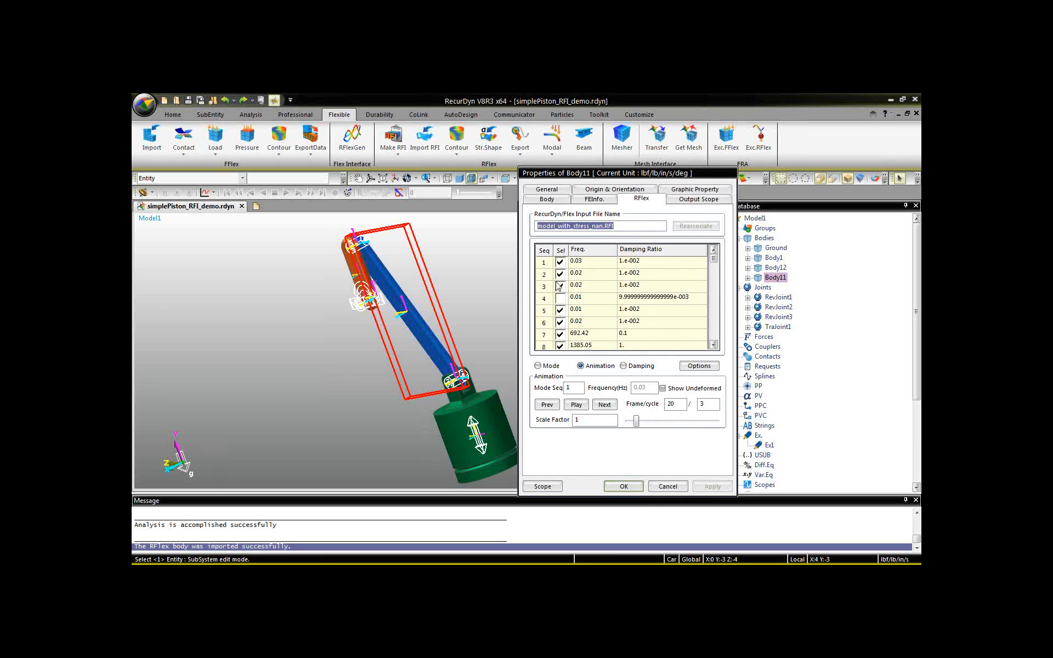
click(594, 263)
click(591, 276)
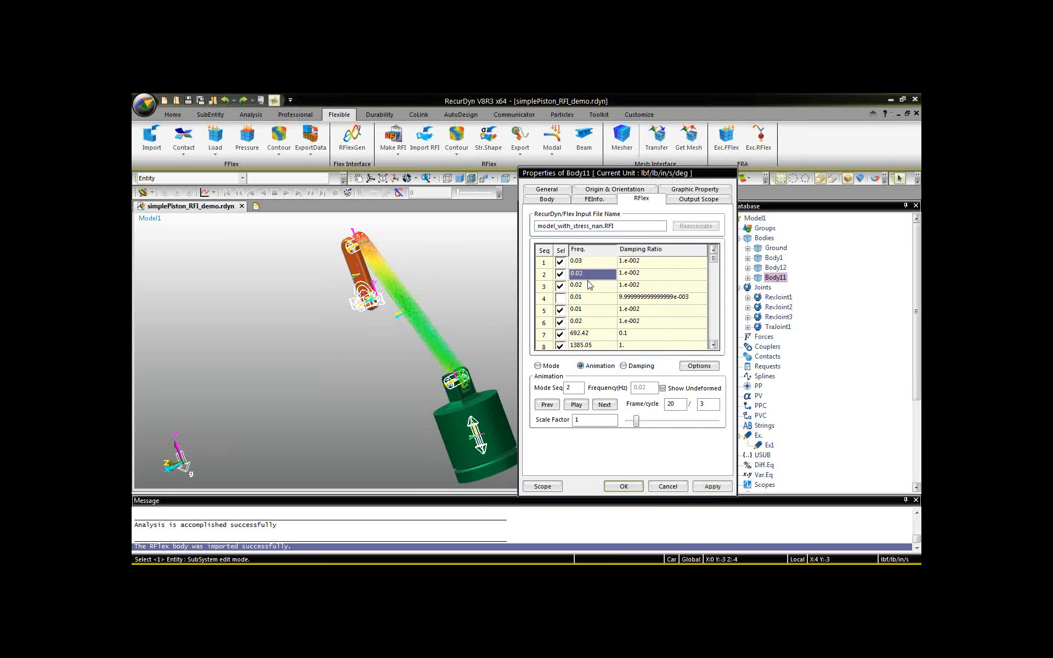
click(591, 286)
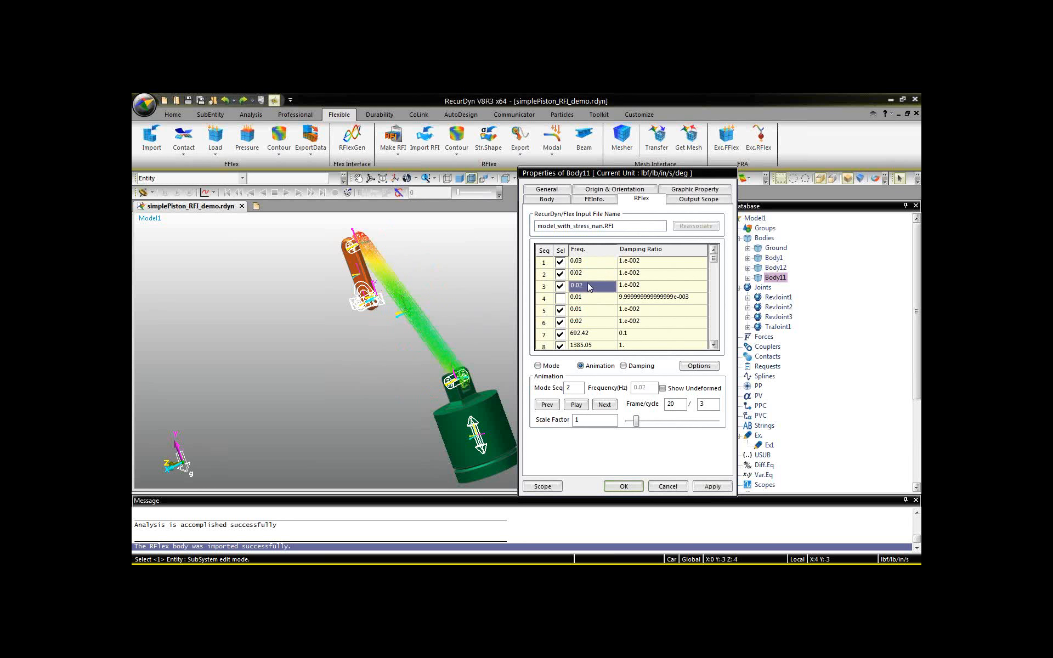
Deselect all of Body11's modes in the frequency range 0 to 62273.
click(543, 367)
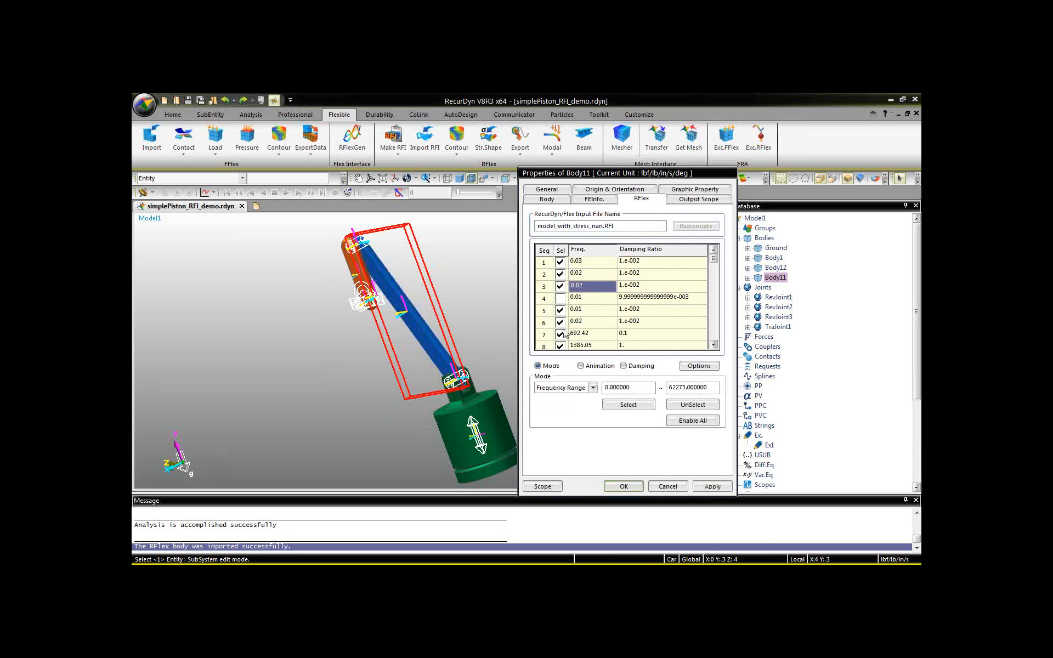
click(693, 406)
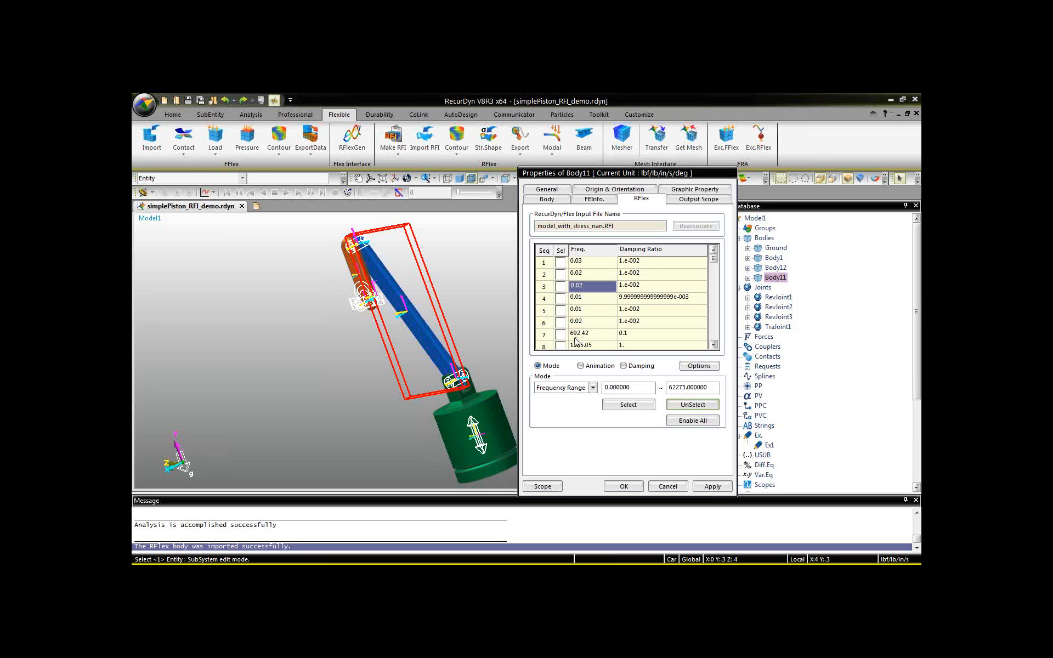
Animate mode 7 (692.42 Hz) of the connecting rod, and stop the playback.
click(580, 335)
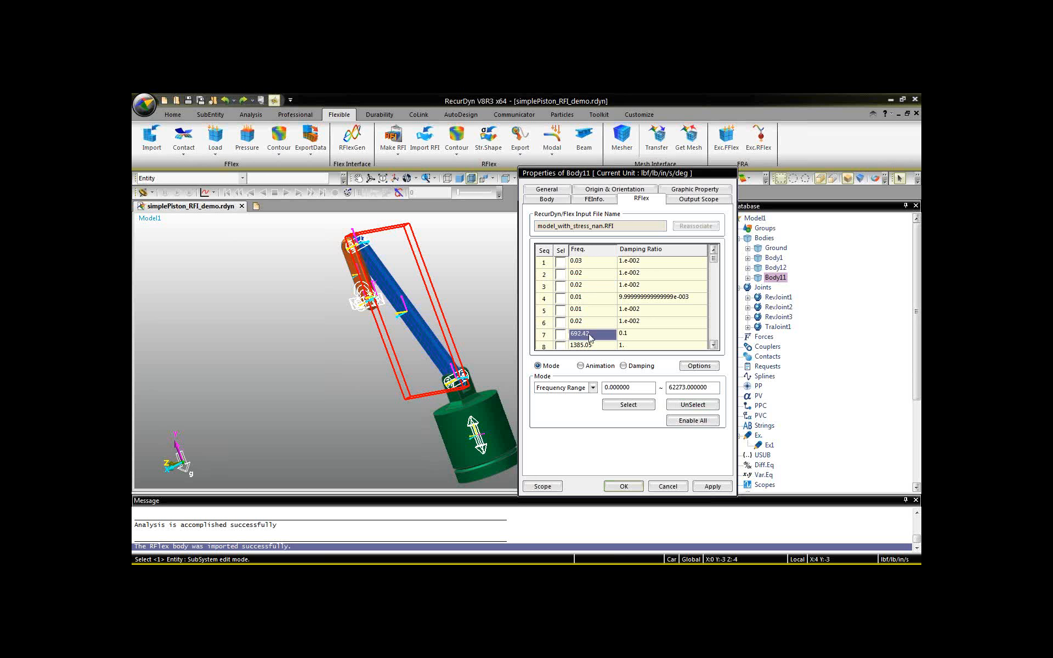
click(580, 366)
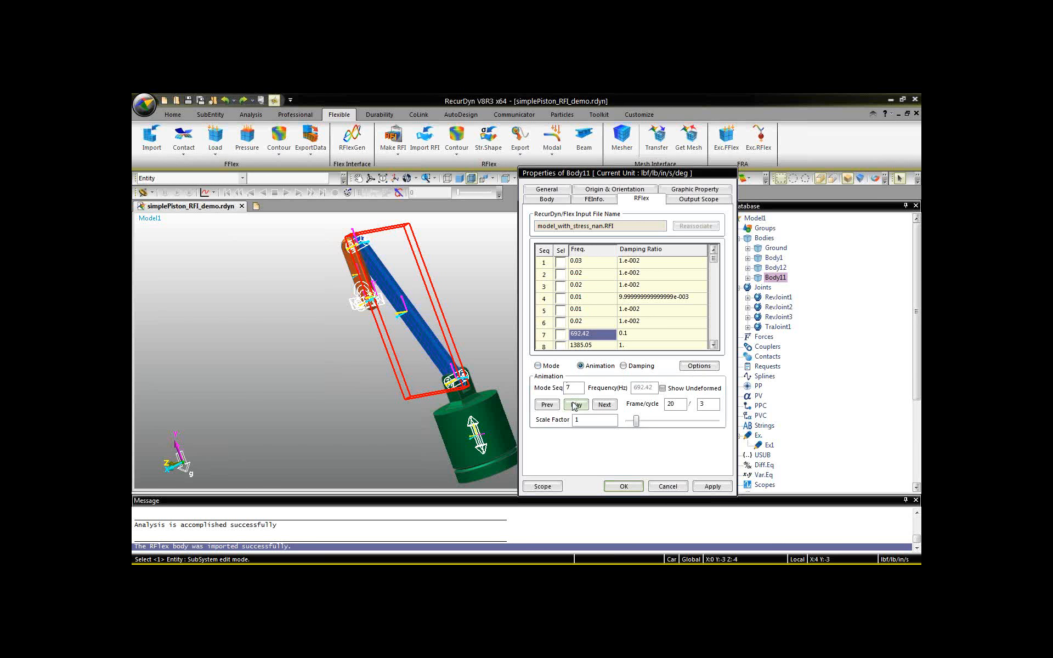
click(574, 405)
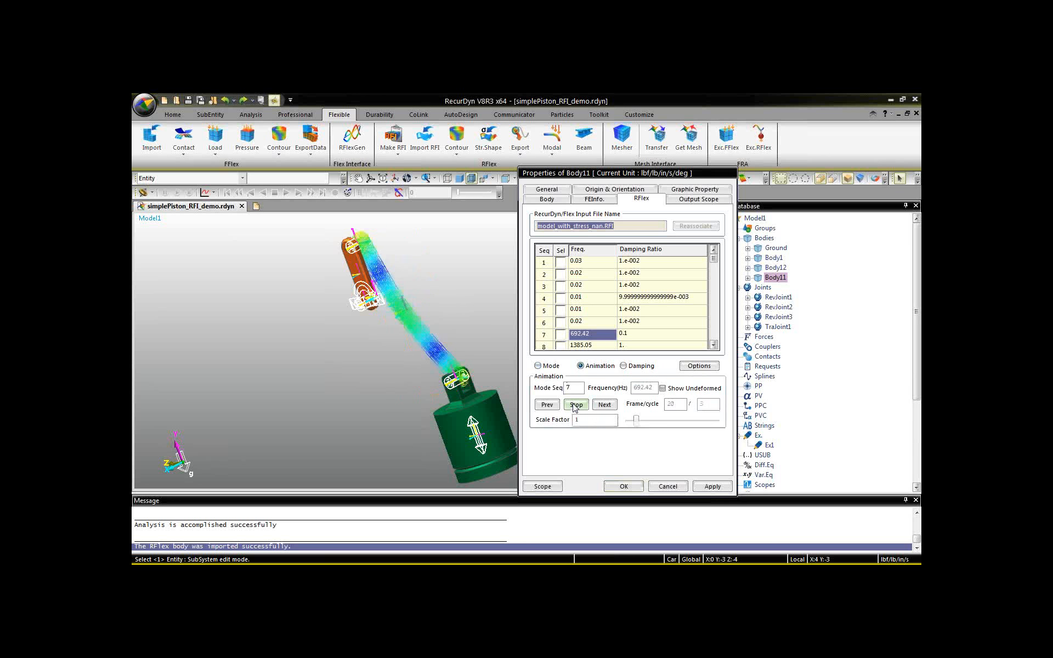
click(575, 405)
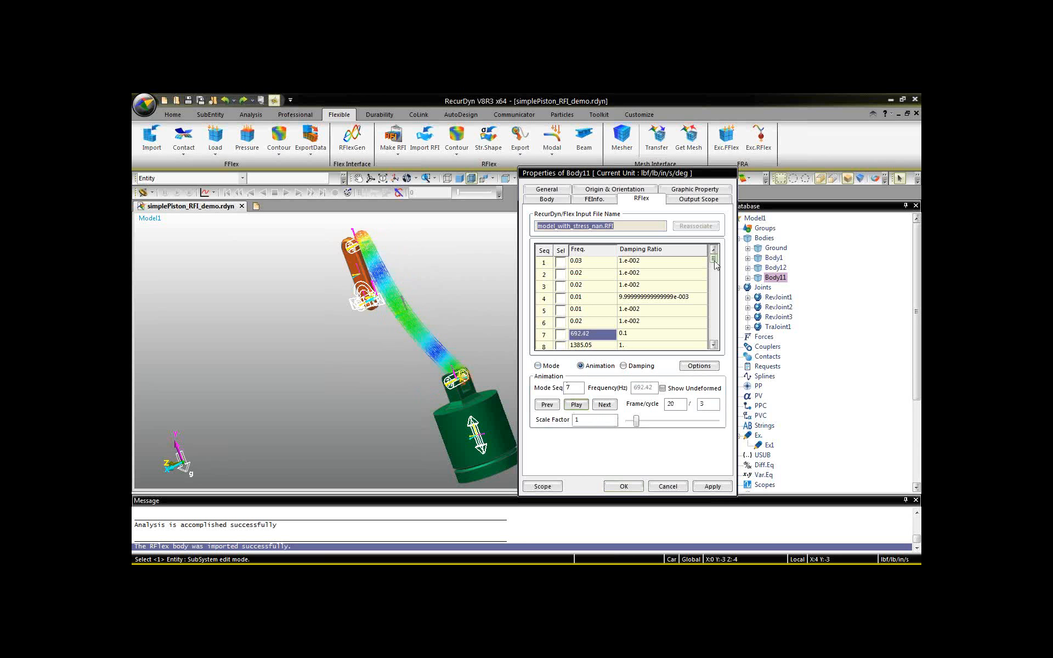
Animate mode 8 of the connecting rod, preview the shape of mode 9, and animate mode 10.
scroll(708, 275, down, 2)
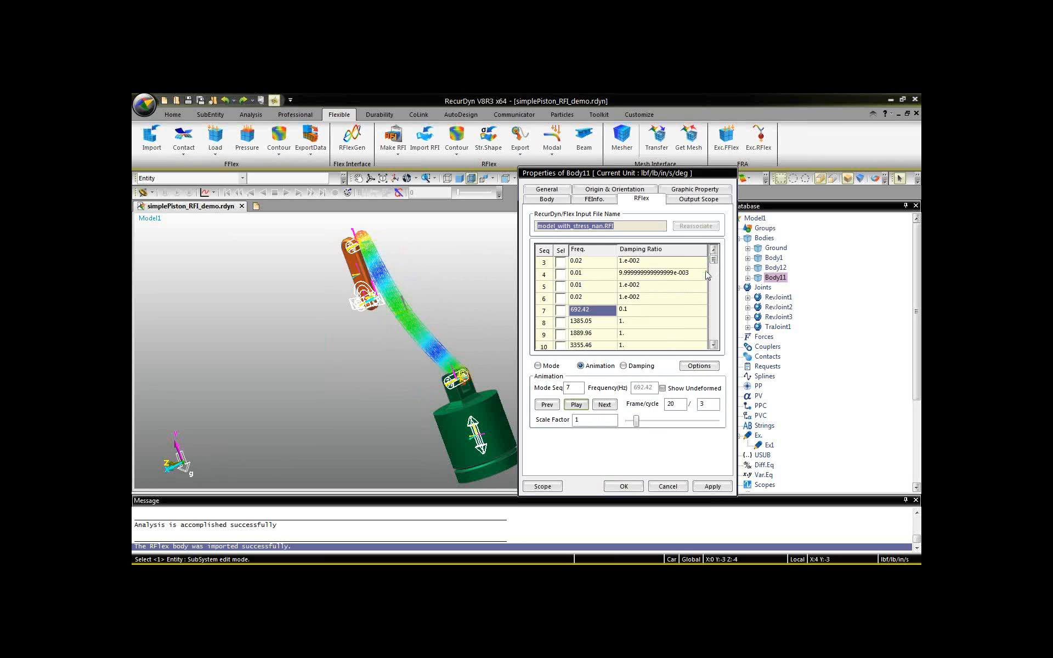
click(586, 323)
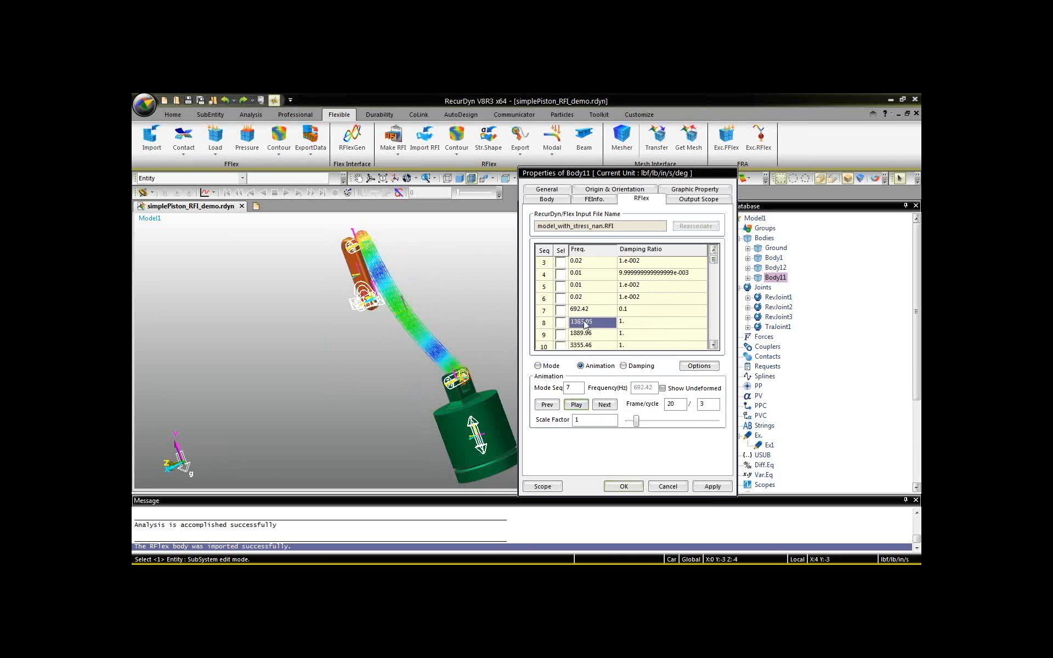
click(577, 406)
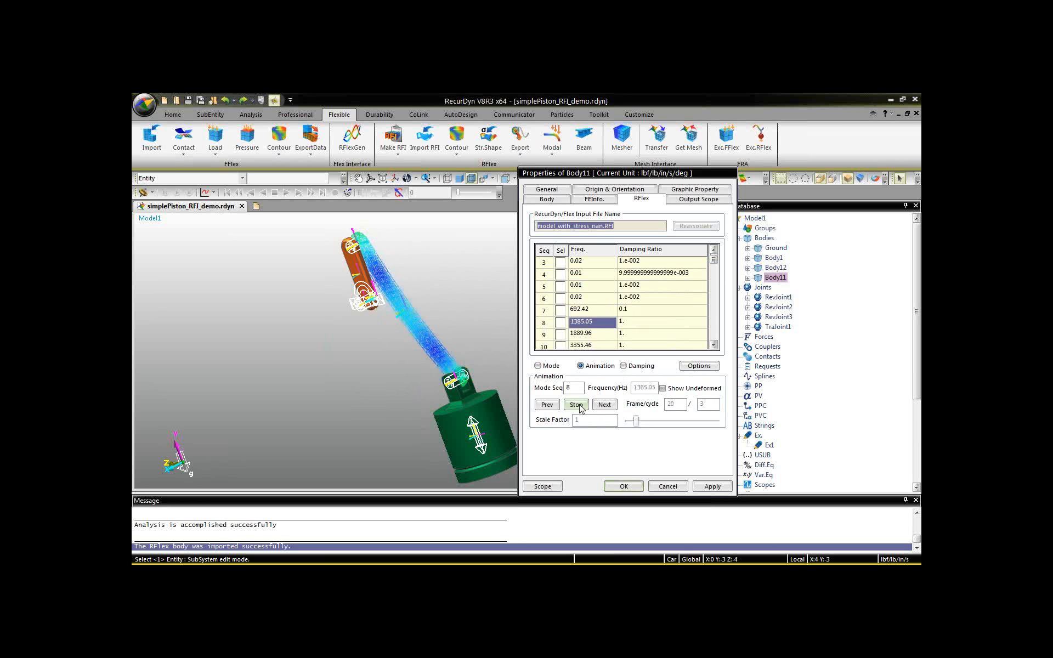
click(585, 335)
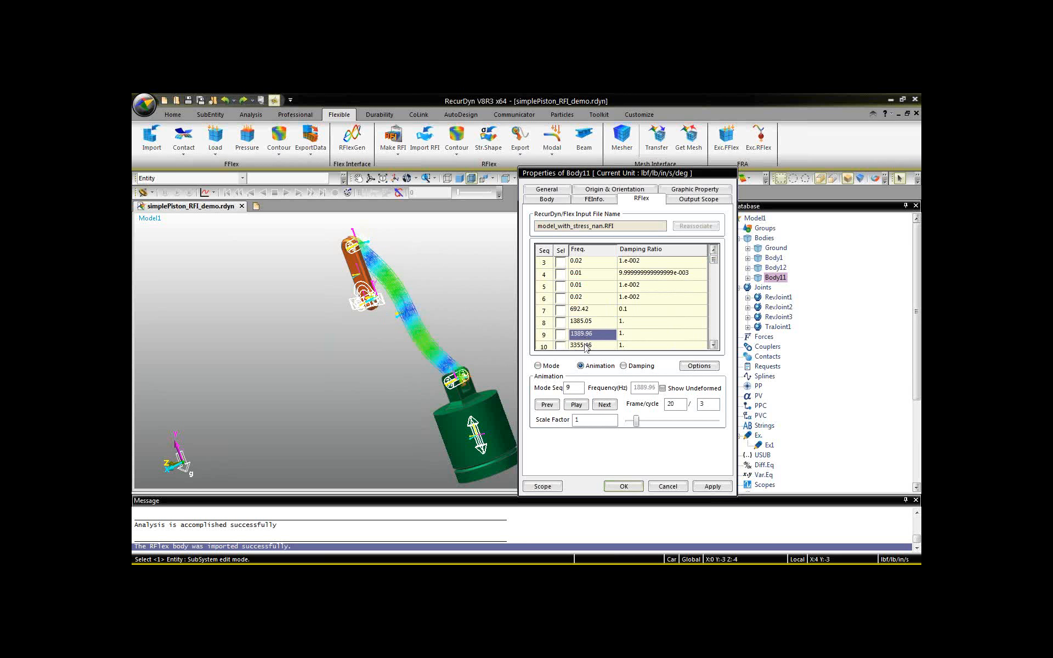
click(586, 346)
click(581, 406)
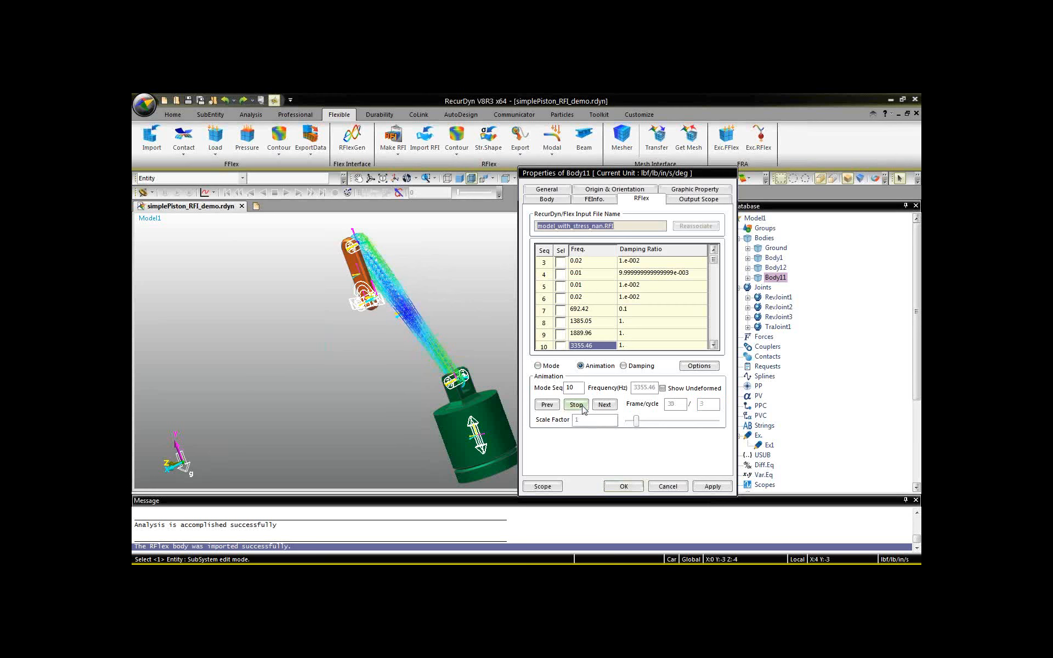
Stop the mode animation, select only modes 7 to 10 of the flexible connecting rod, and accept the body properties.
click(582, 407)
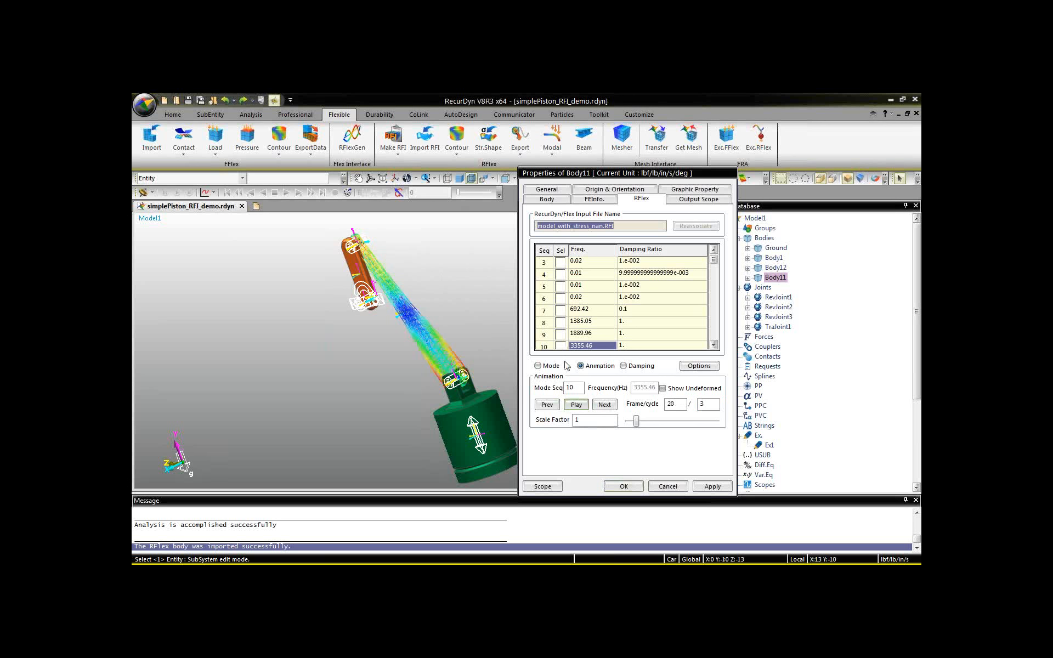
click(560, 345)
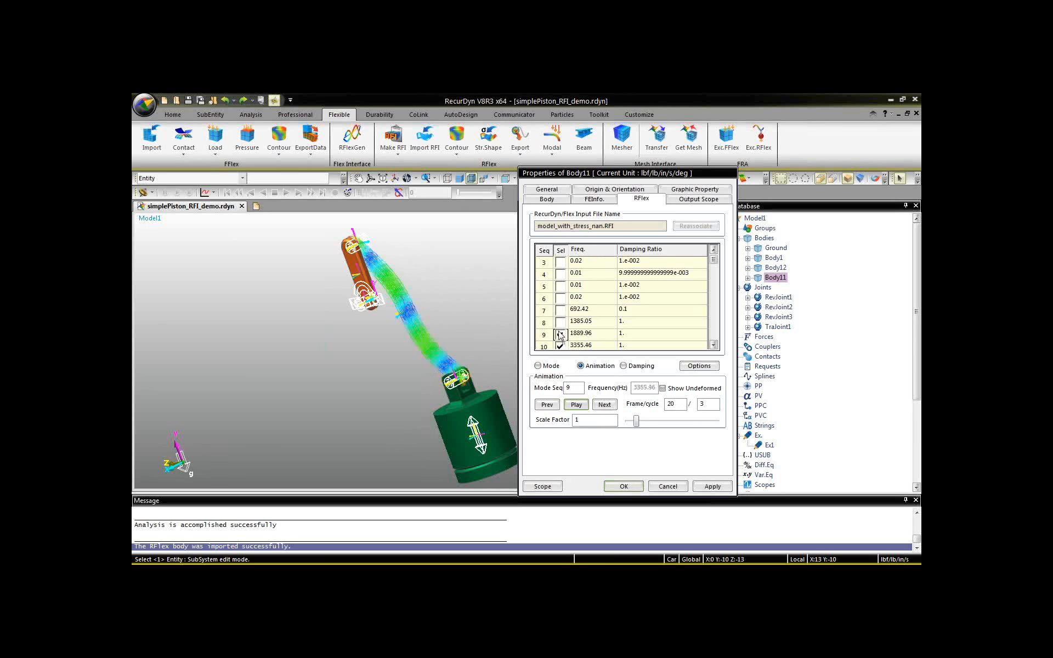
click(560, 333)
click(560, 322)
click(559, 310)
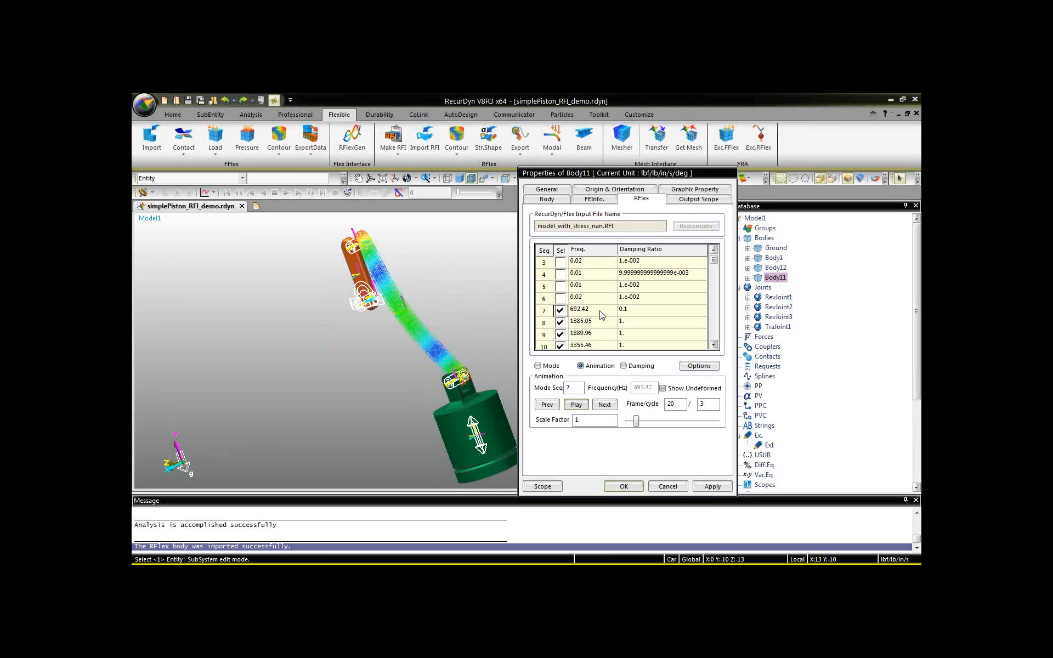
click(623, 487)
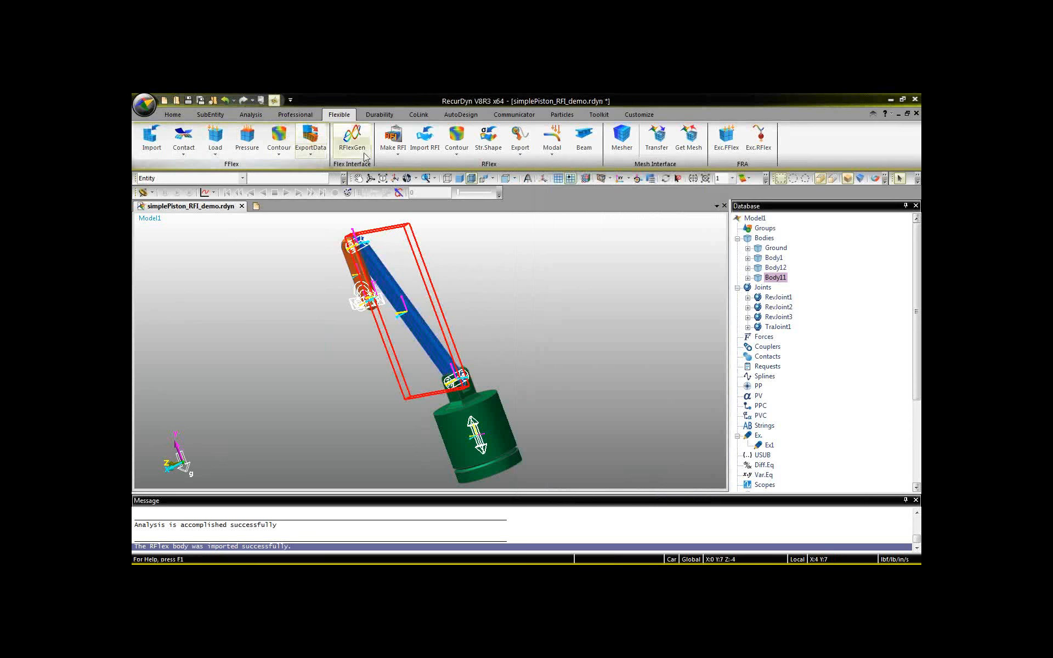
Run the dynamic/kinematic analysis of the piston model with the flexible connecting rod, keeping the existing analysis settings.
click(506, 178)
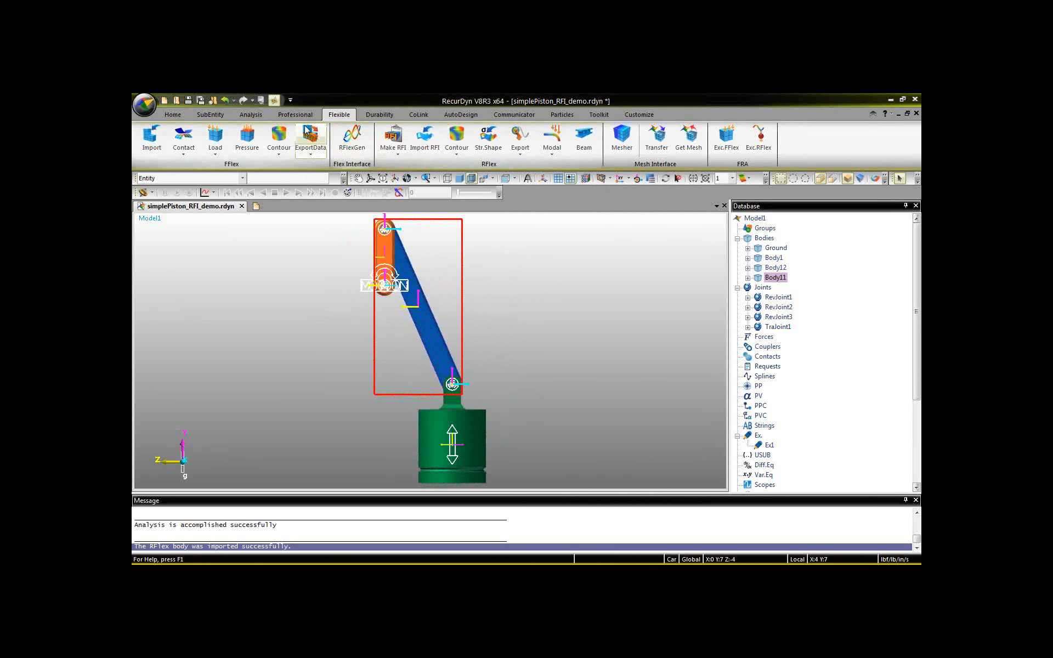
click(251, 114)
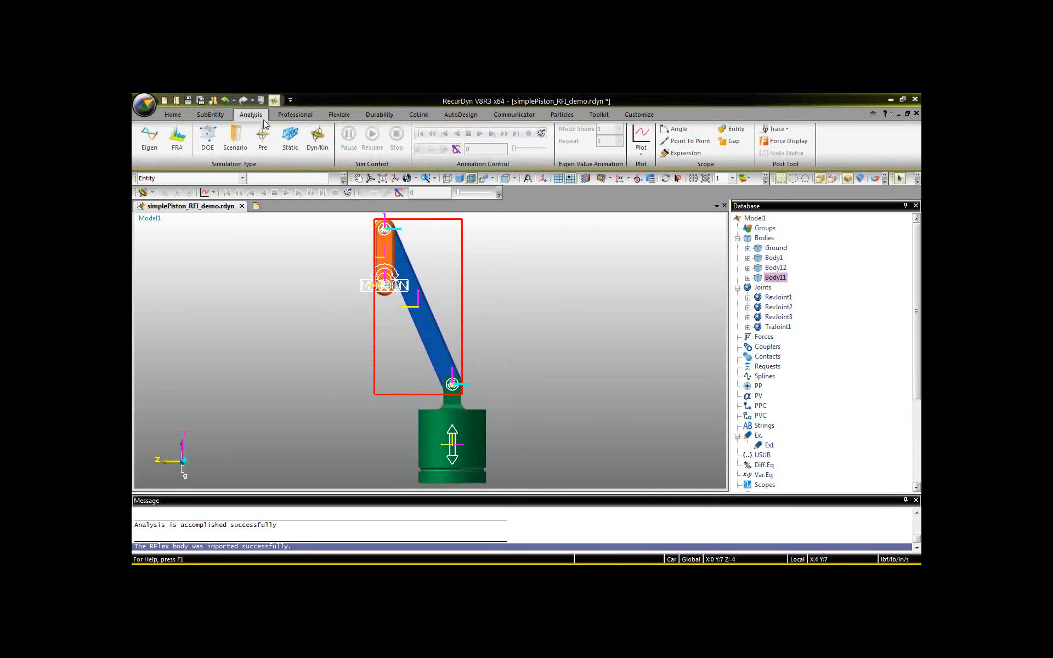
click(318, 140)
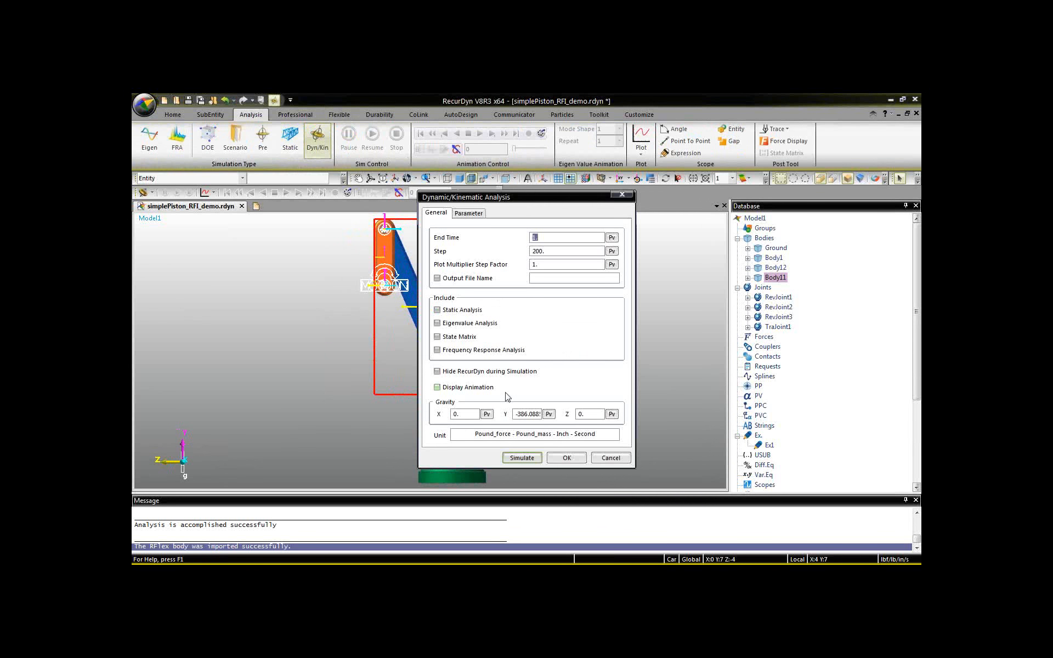
click(522, 458)
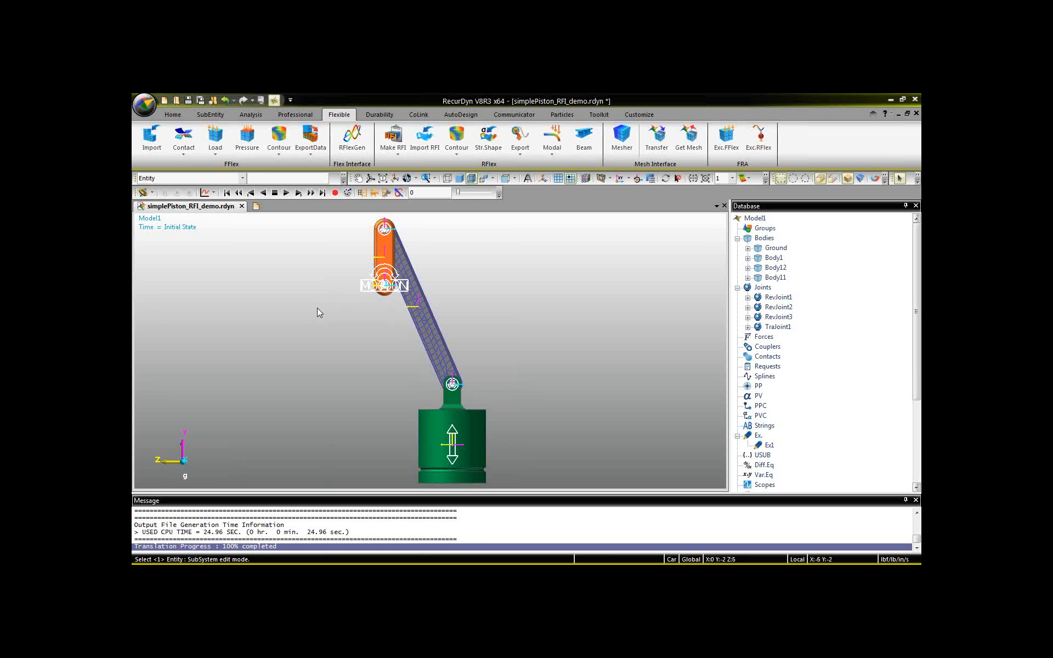
Play the simulated piston motion from an angled, fitted view, and stop the playback.
key(r)
drag(561, 308, 456, 314)
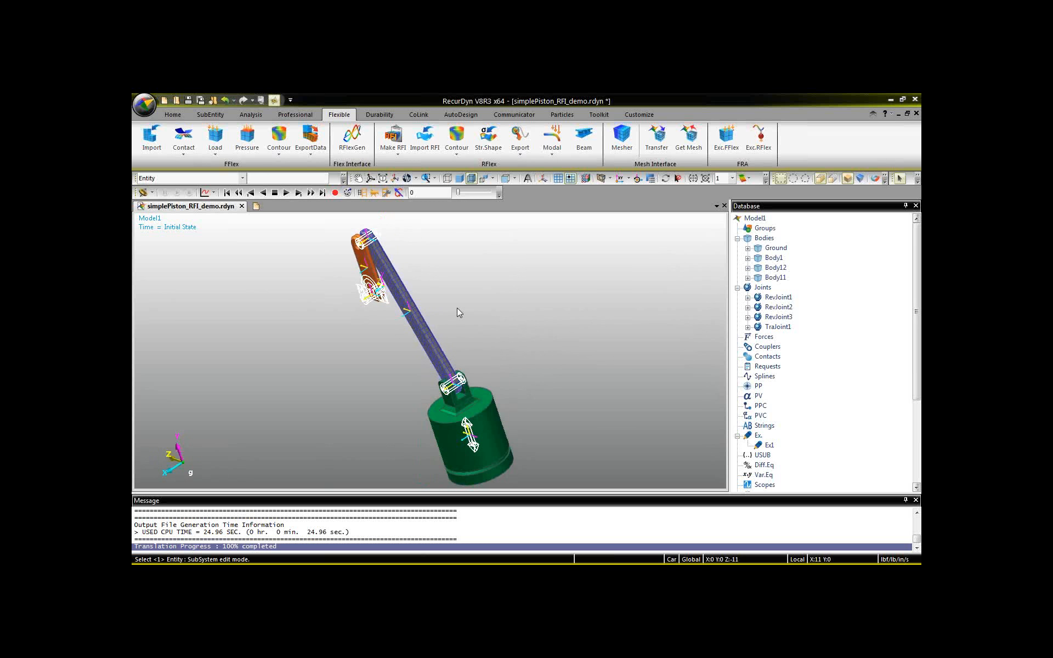
key(f)
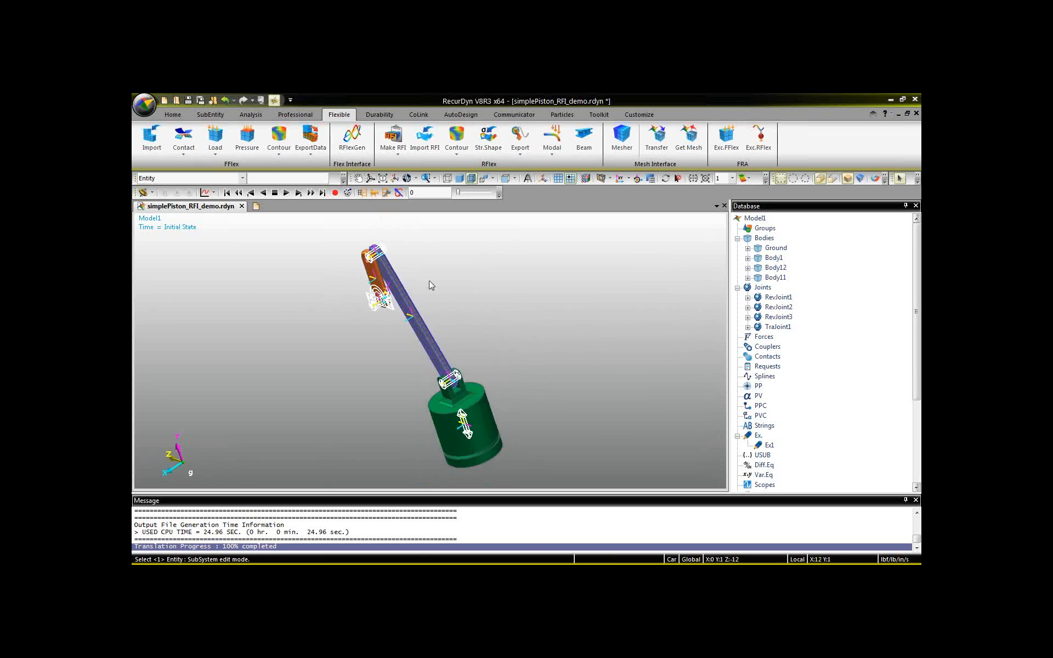
click(286, 193)
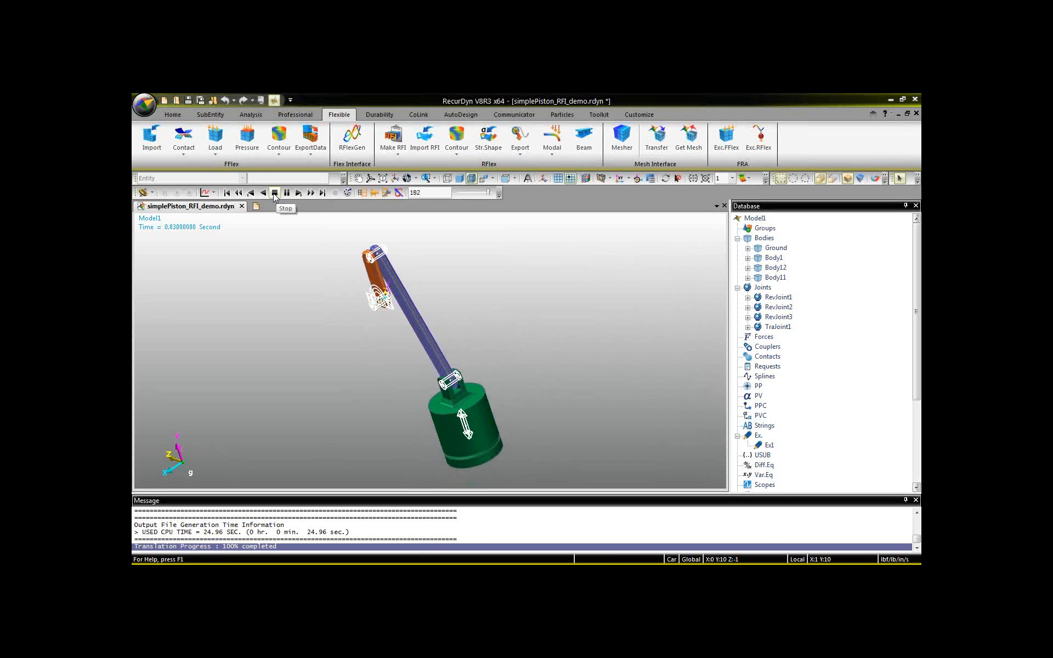
click(274, 194)
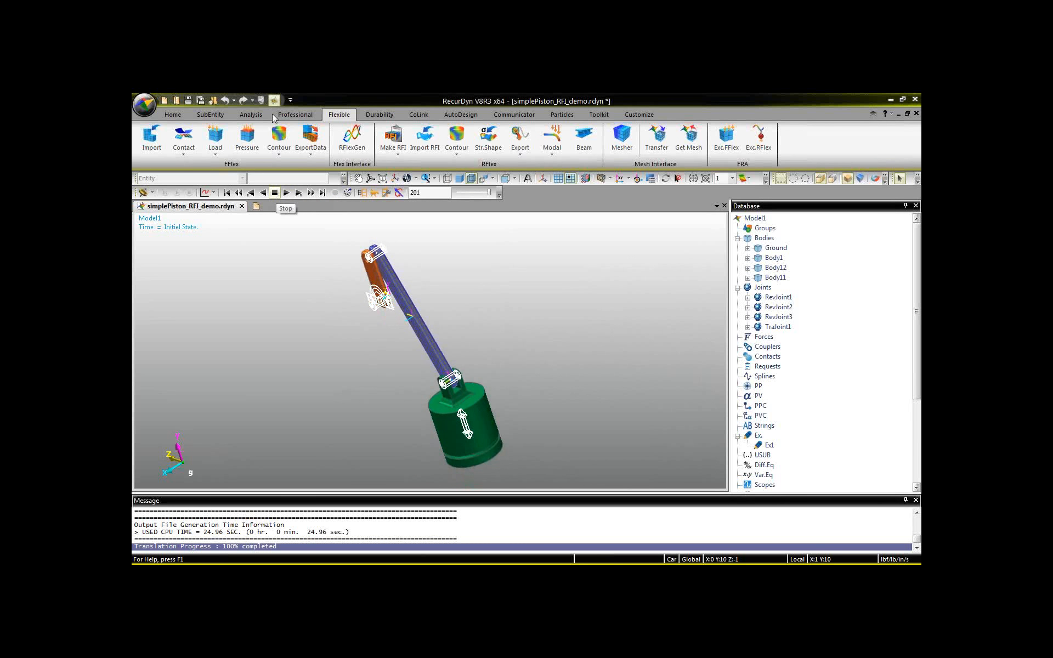
Calculate the SMISES stress contour range for Body11 and apply the contour display.
click(457, 138)
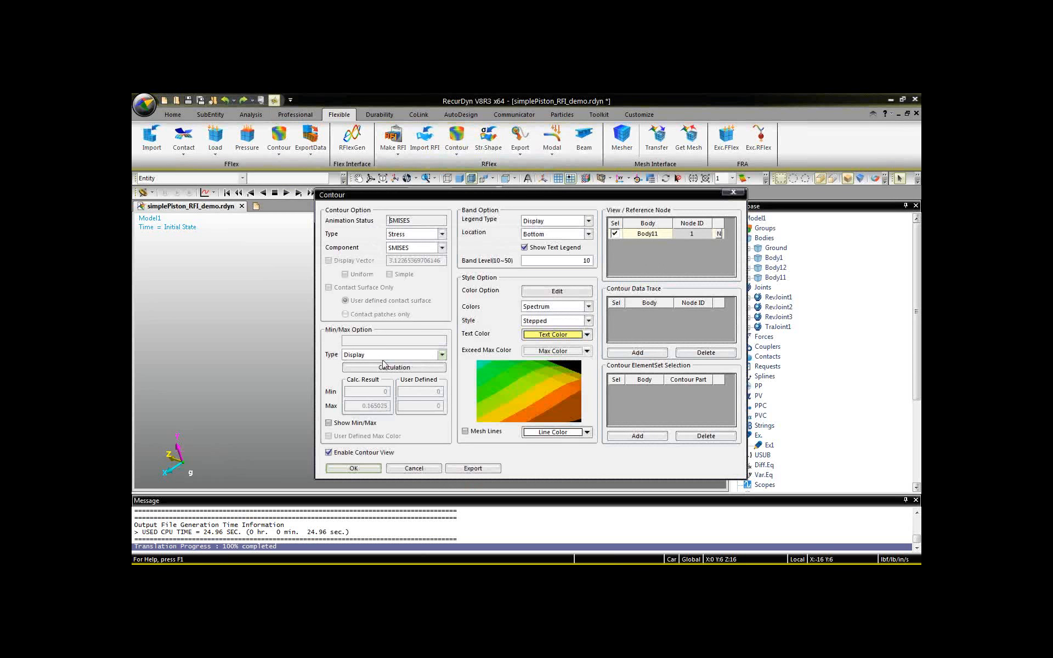
click(406, 368)
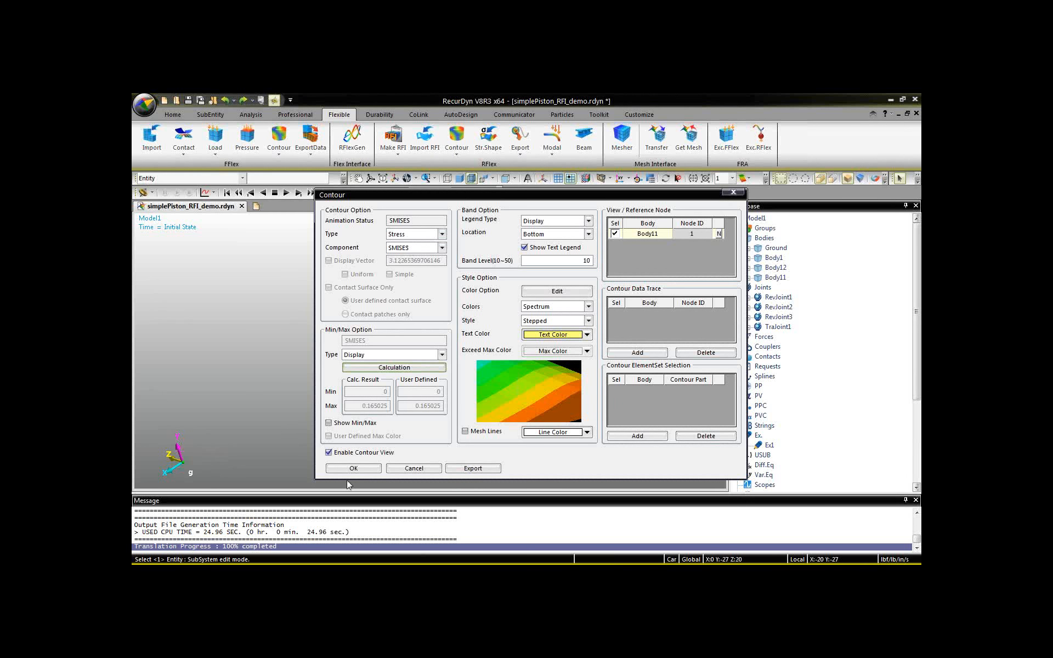
click(360, 471)
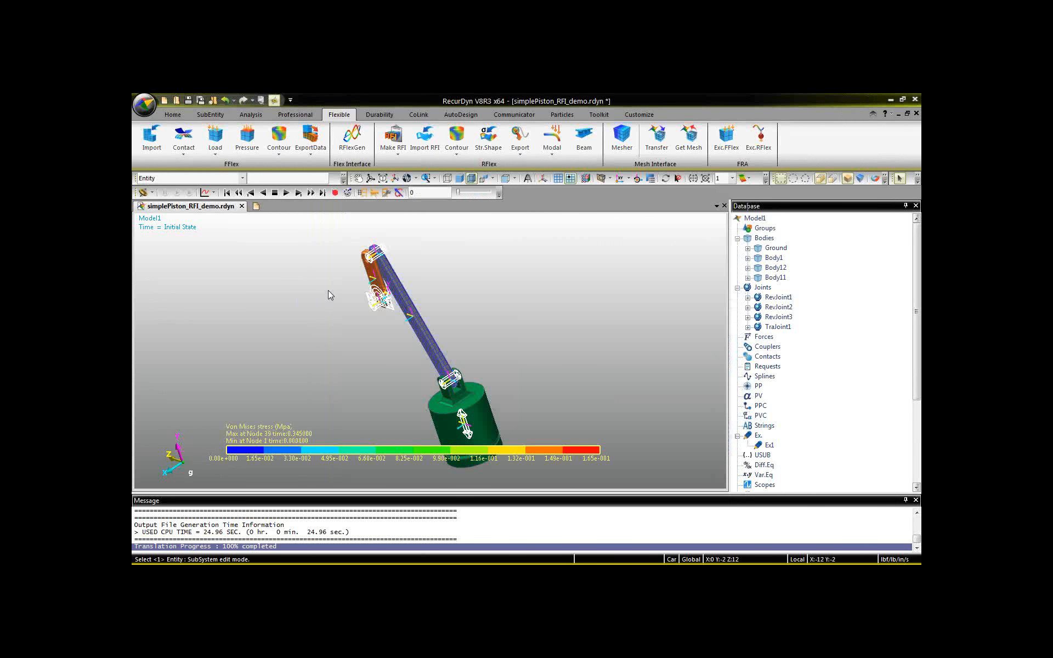
Play the von Mises stress contour on the moving connecting rod with its side face in view, and stop the playback.
middle_drag(340, 334, 462, 275)
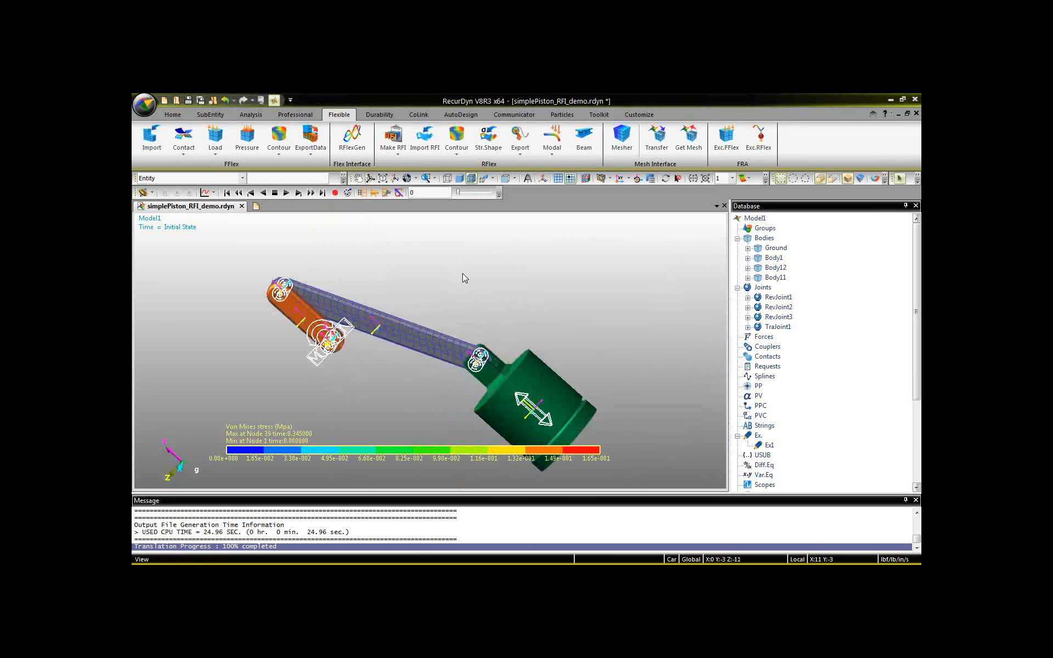
click(287, 193)
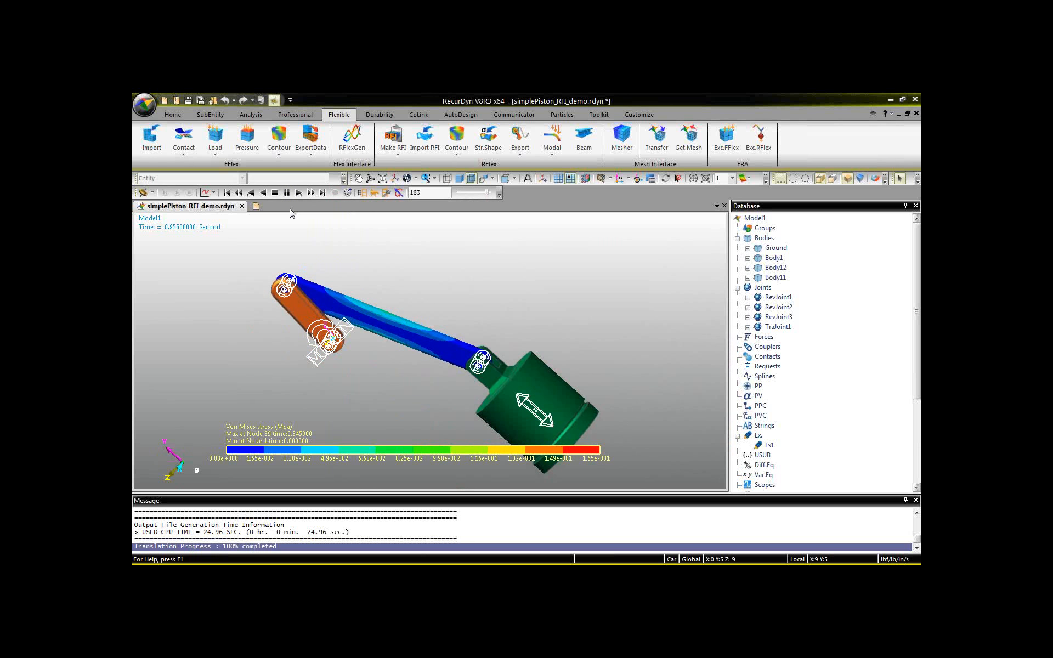
click(278, 193)
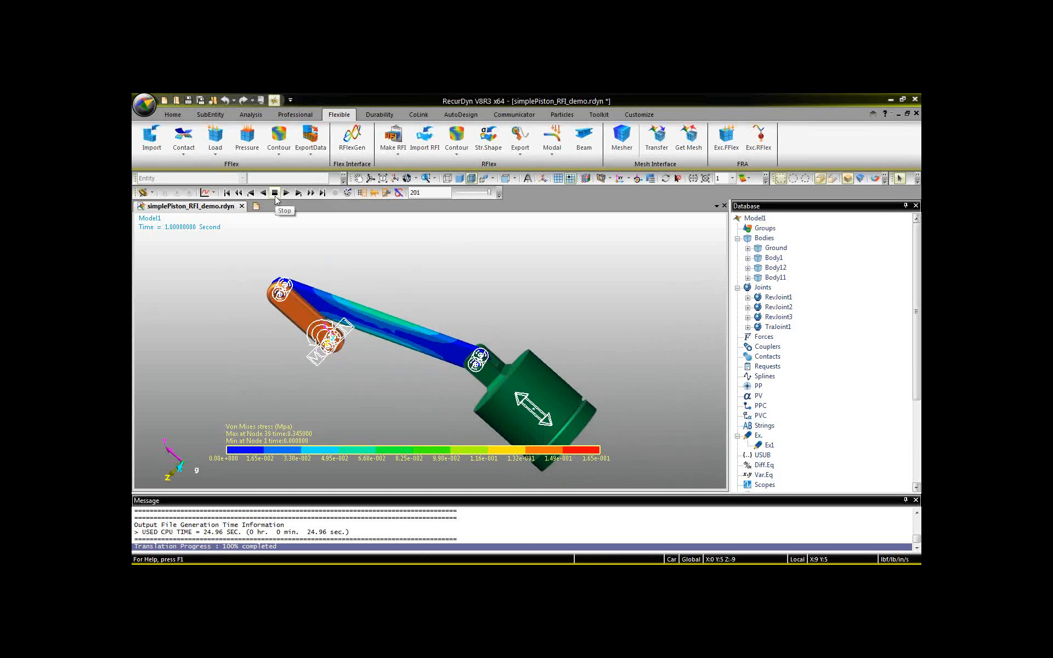
click(275, 193)
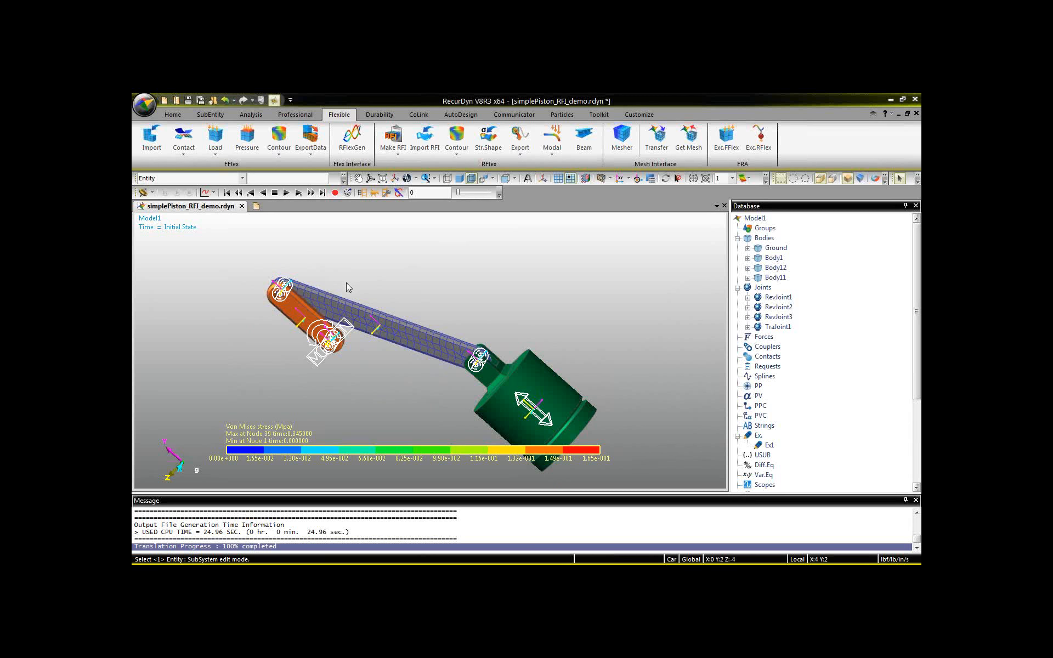
Set the force display of the piston's translational joint TraJoint1 to Action.
key(r)
drag(406, 393, 363, 362)
key(Escape)
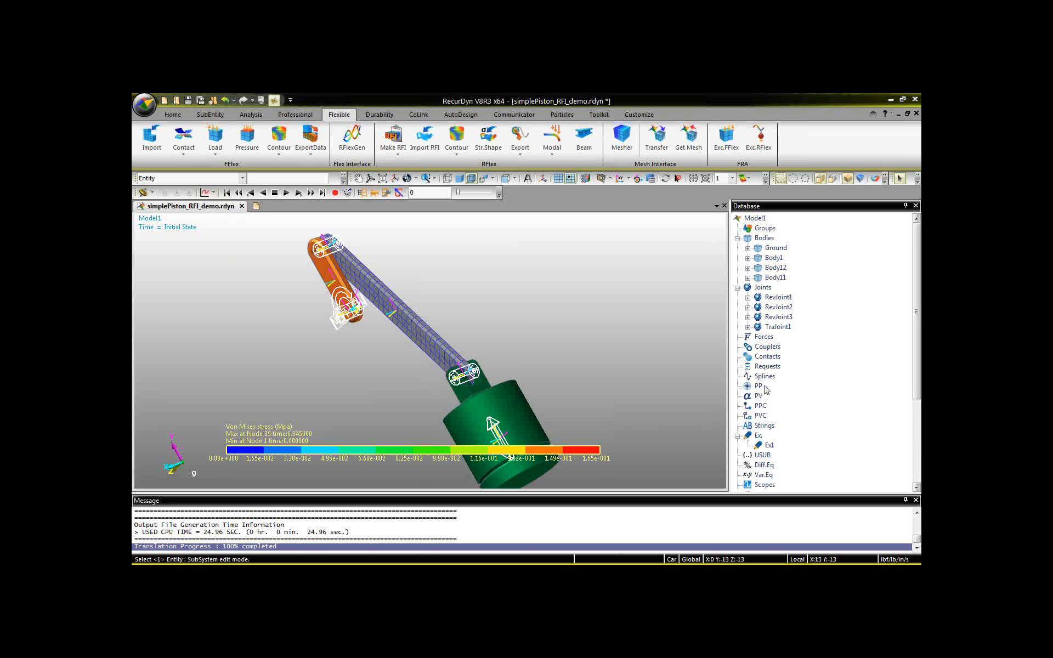
click(779, 328)
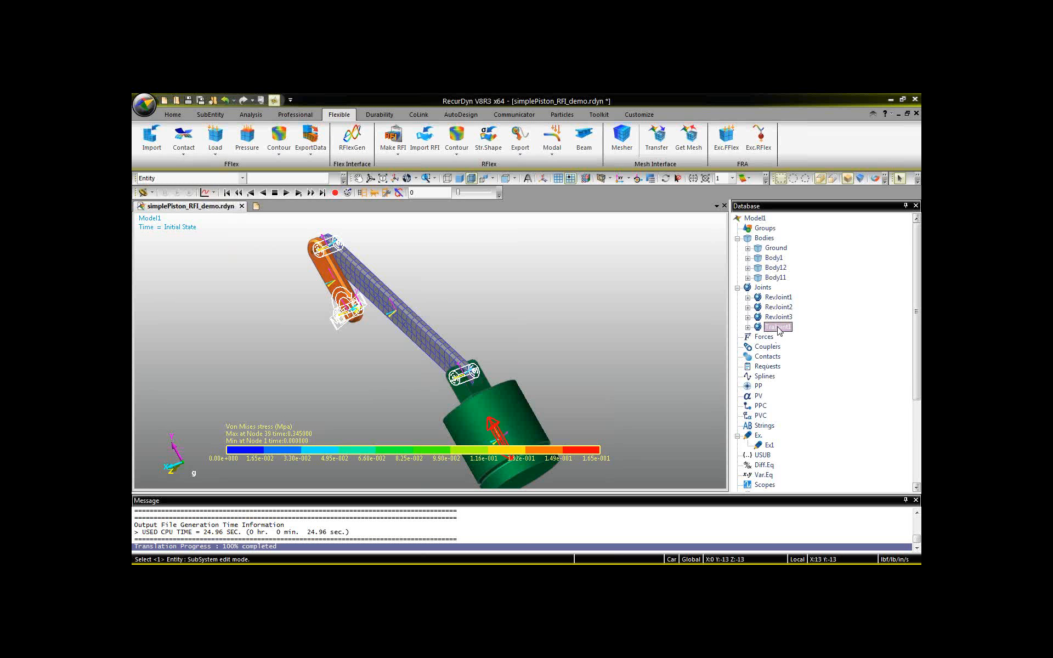
right_click(779, 328)
click(795, 334)
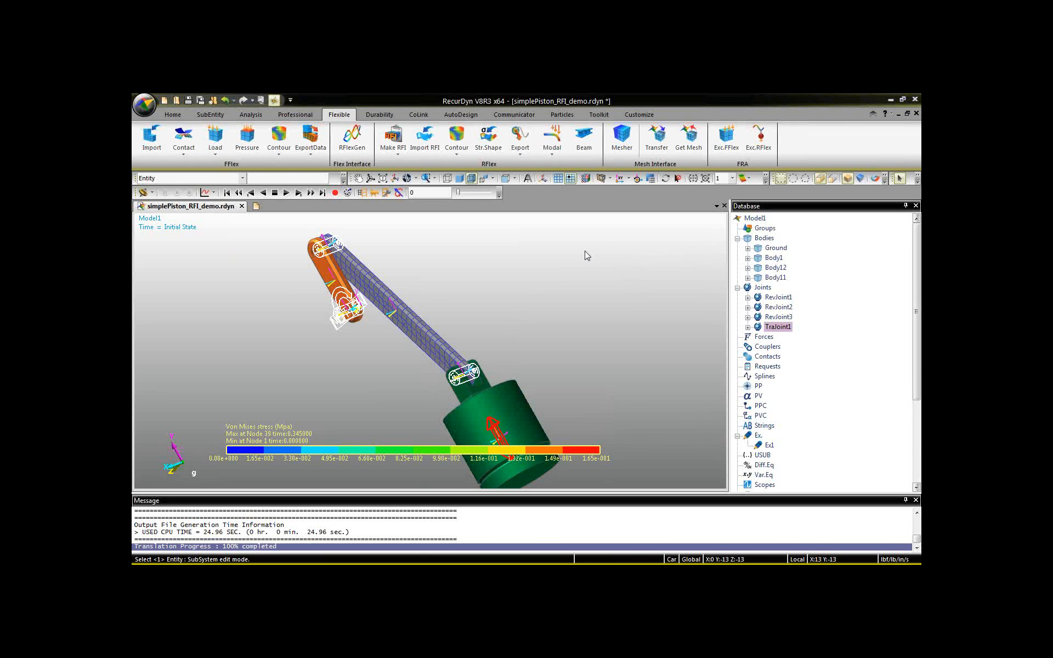
double_click(777, 327)
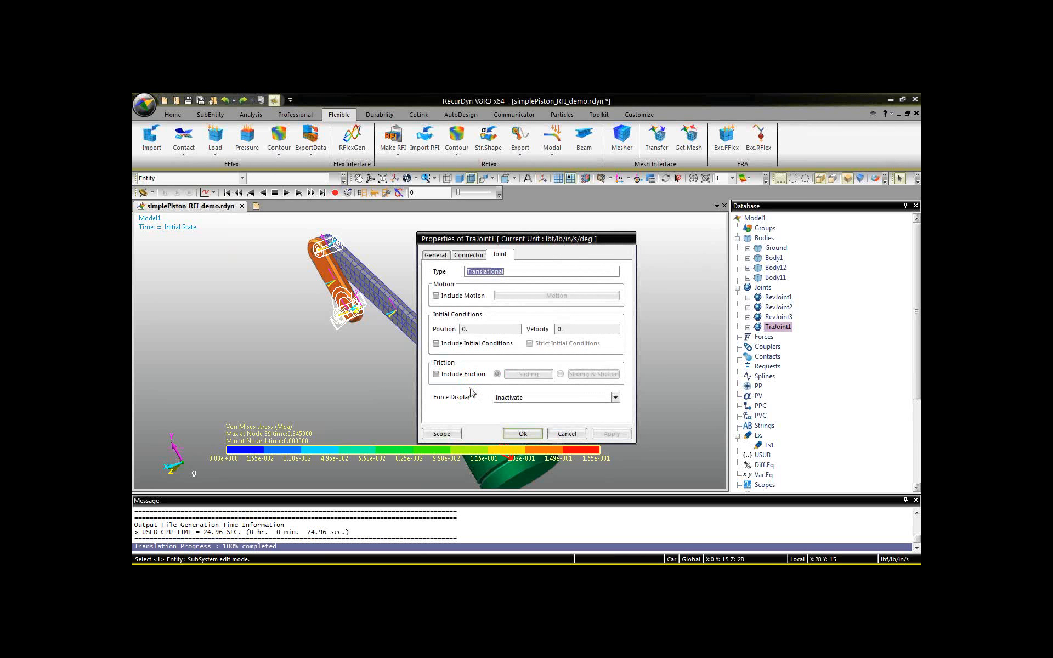
click(513, 397)
click(513, 416)
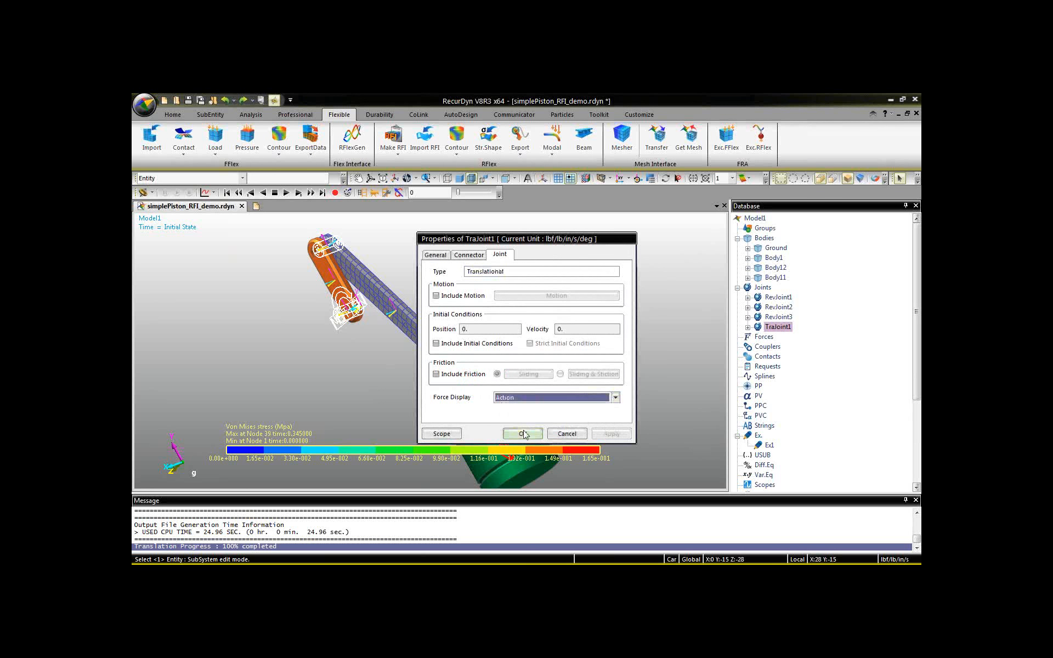
click(521, 433)
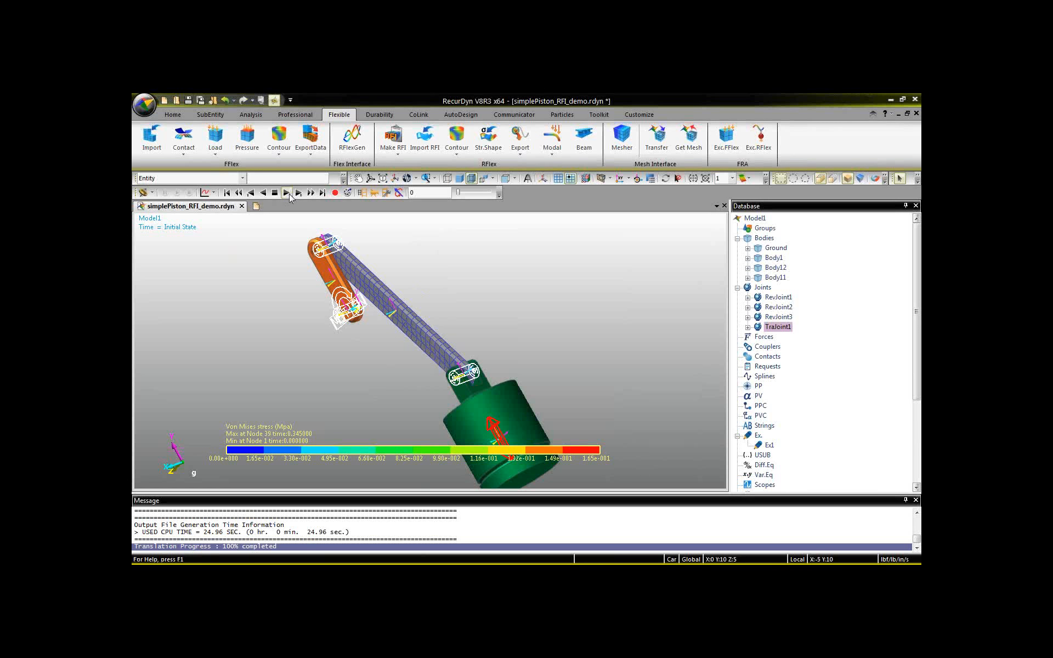
Play the animation with the translational joint's force vector while viewing the piston from another angle, and stop it.
click(287, 192)
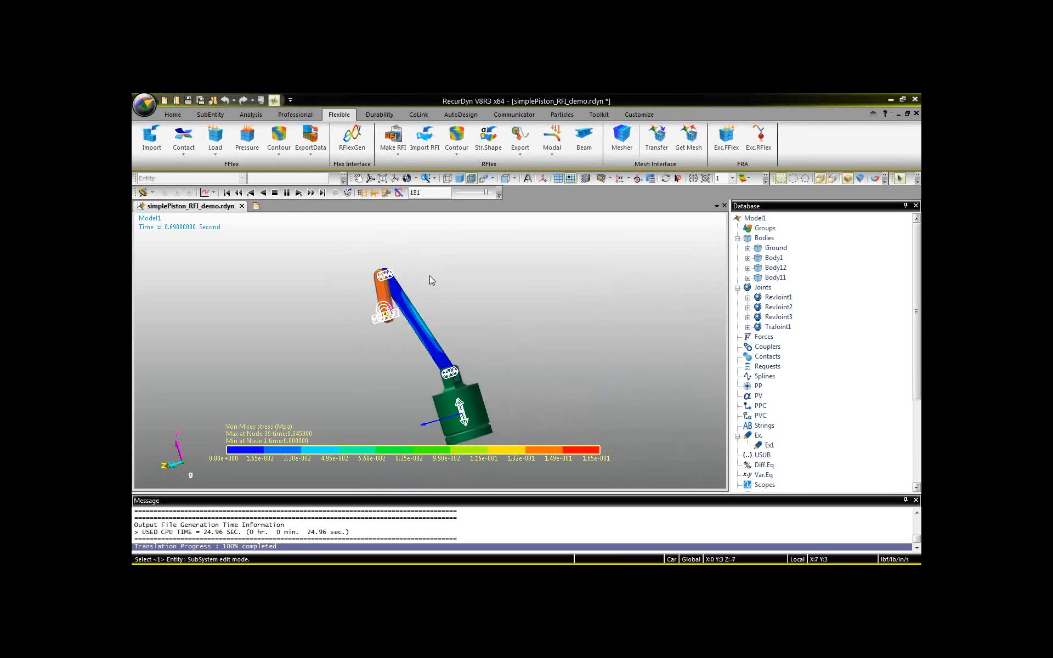
key(r)
drag(450, 293, 419, 298)
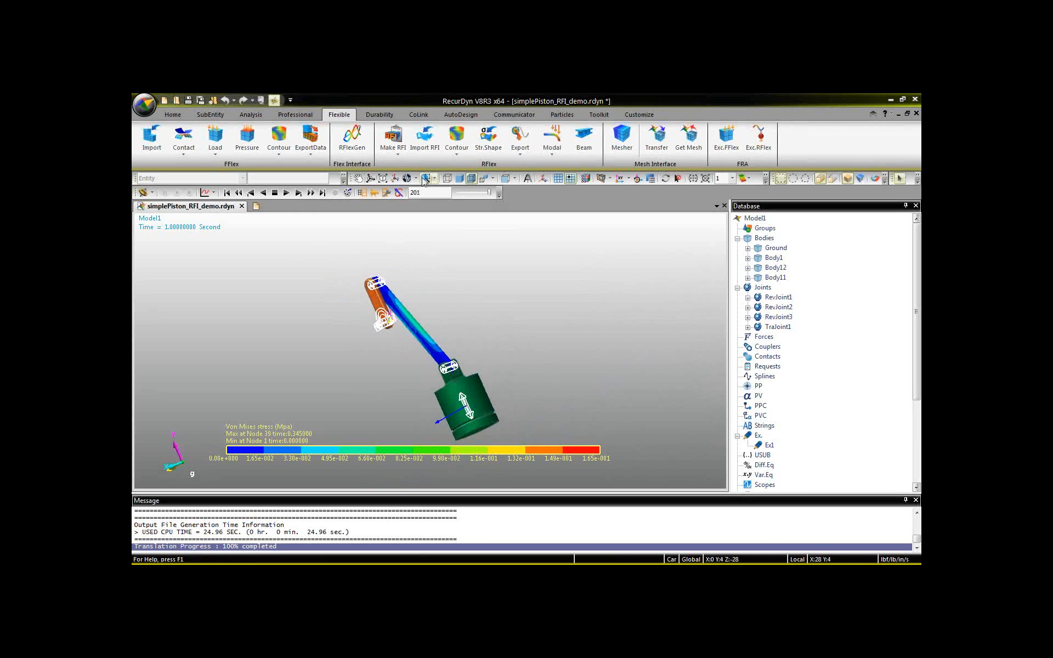
click(276, 193)
Turn on the force display for RevJoint1, RevJoint2 and RevJoint3 together.
click(781, 297)
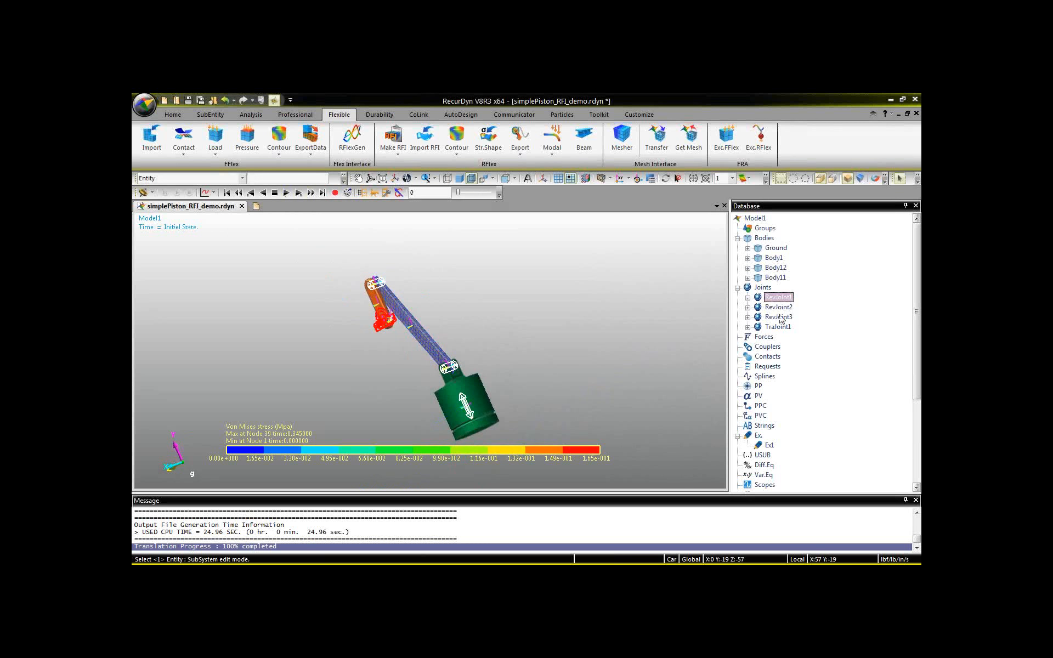
shift+click(780, 317)
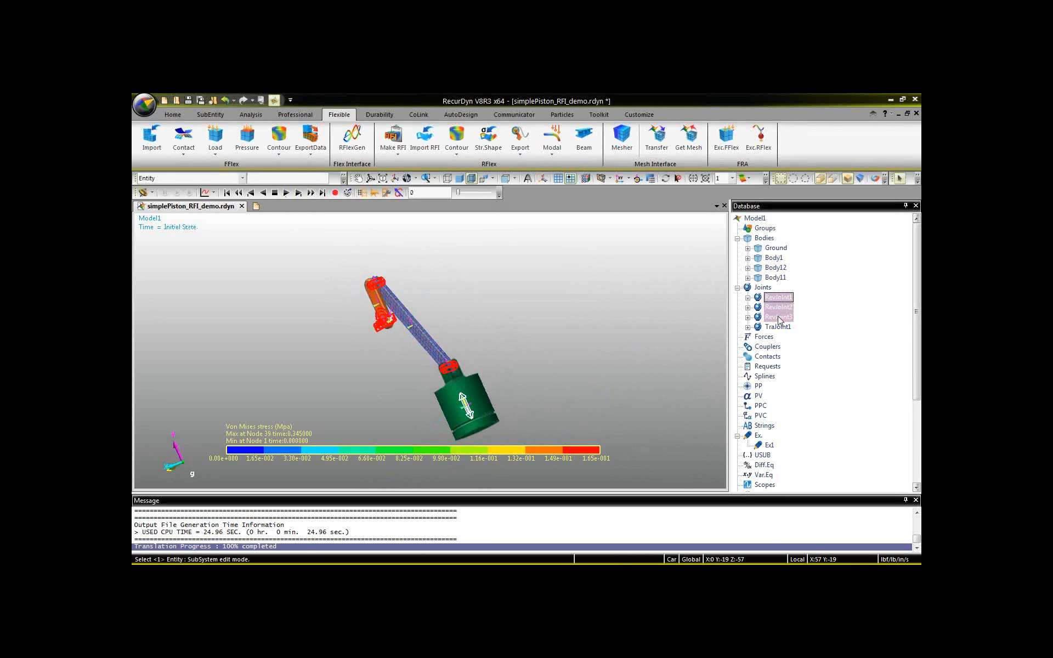
key(p)
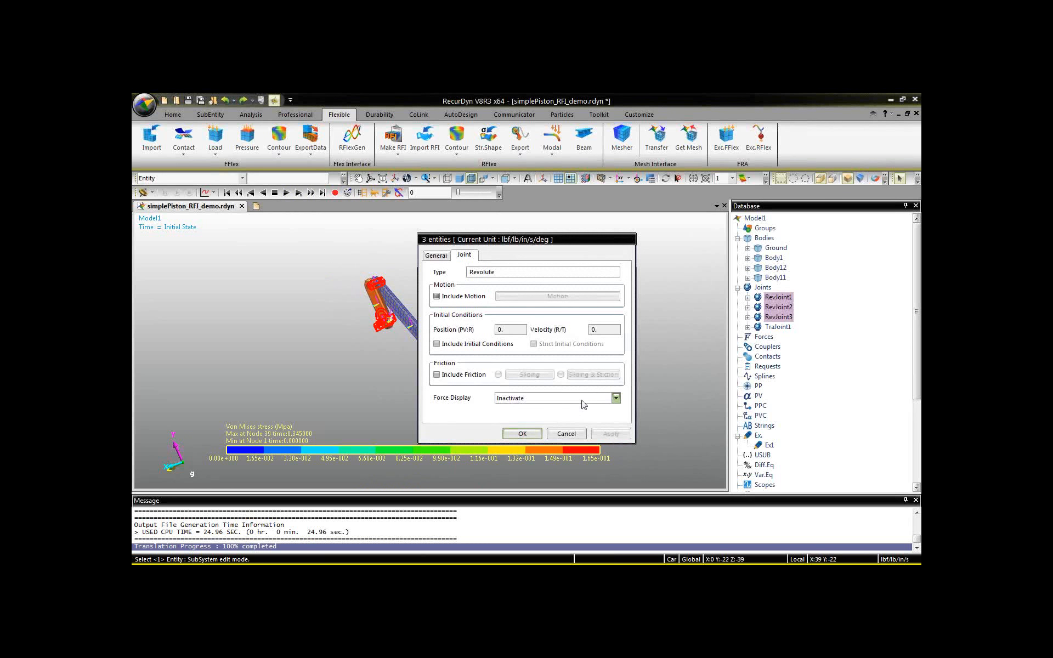
click(583, 400)
click(577, 417)
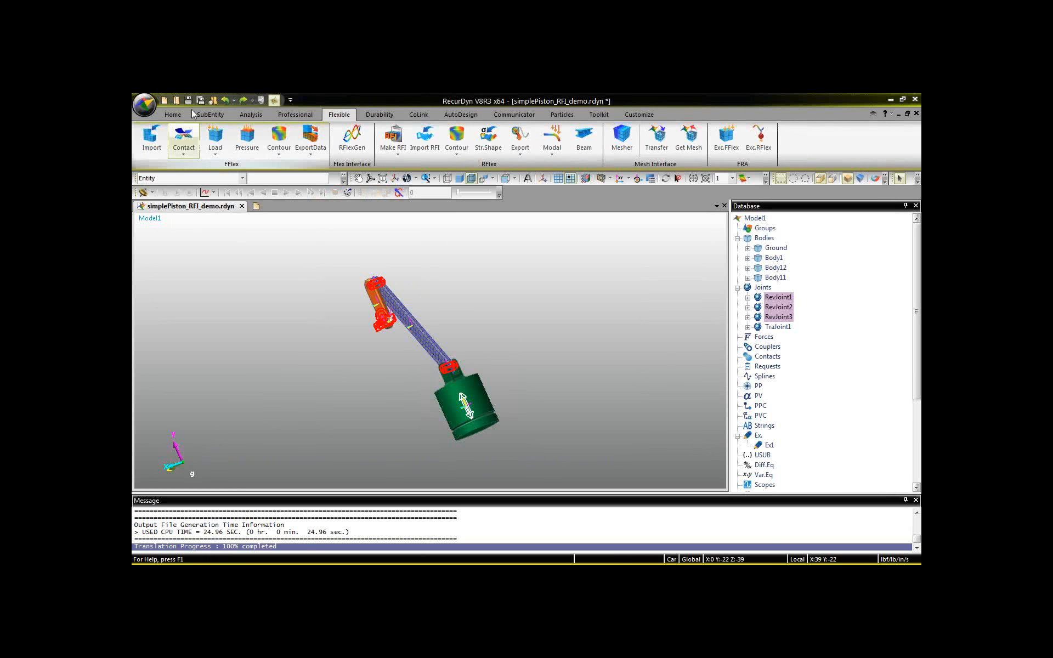
Rerun the dynamic/kinematic analysis with the joint force displays active, and play the resulting animation.
click(254, 115)
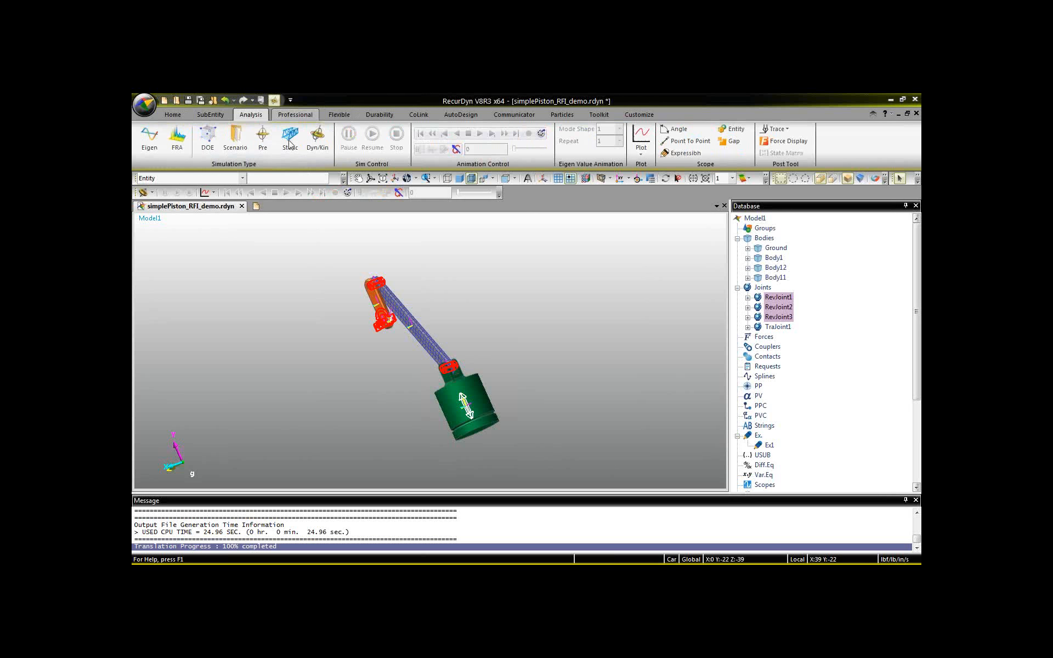
click(317, 141)
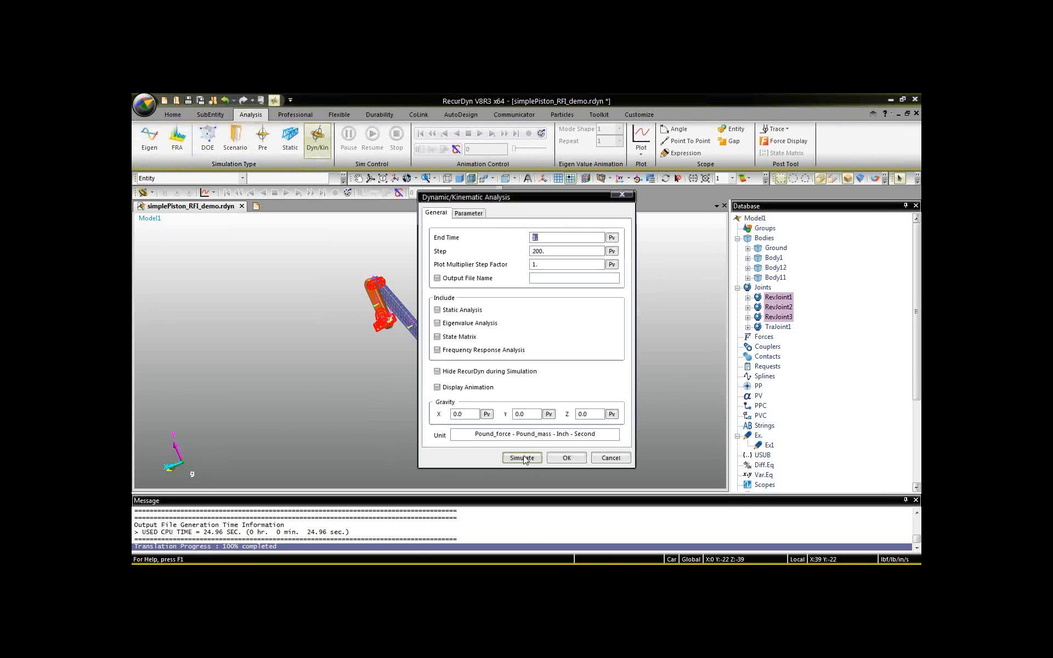
click(521, 458)
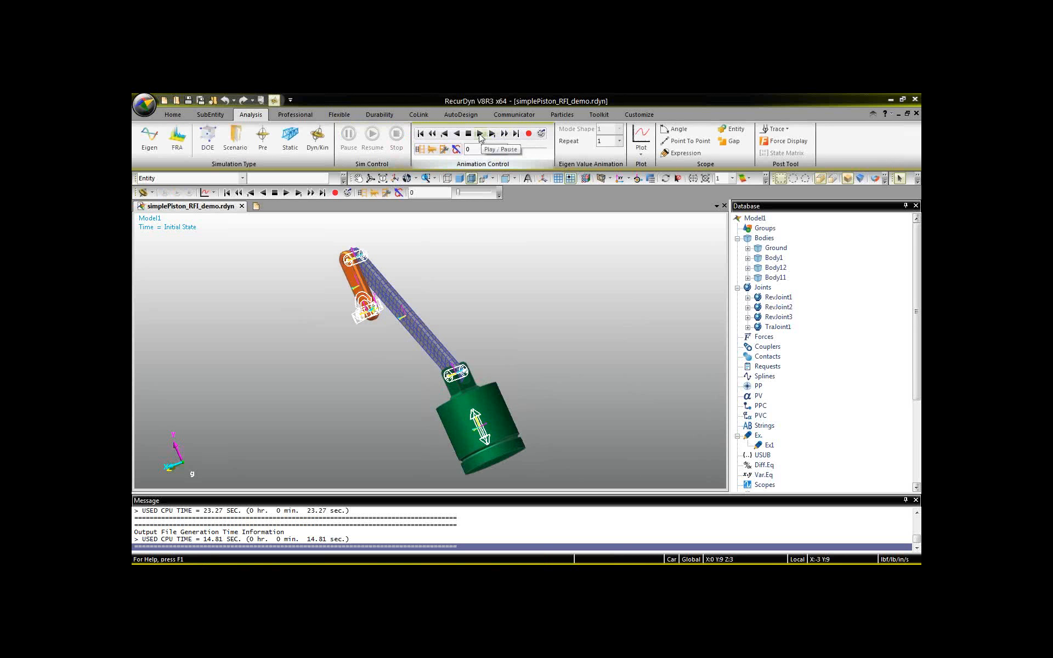
click(480, 134)
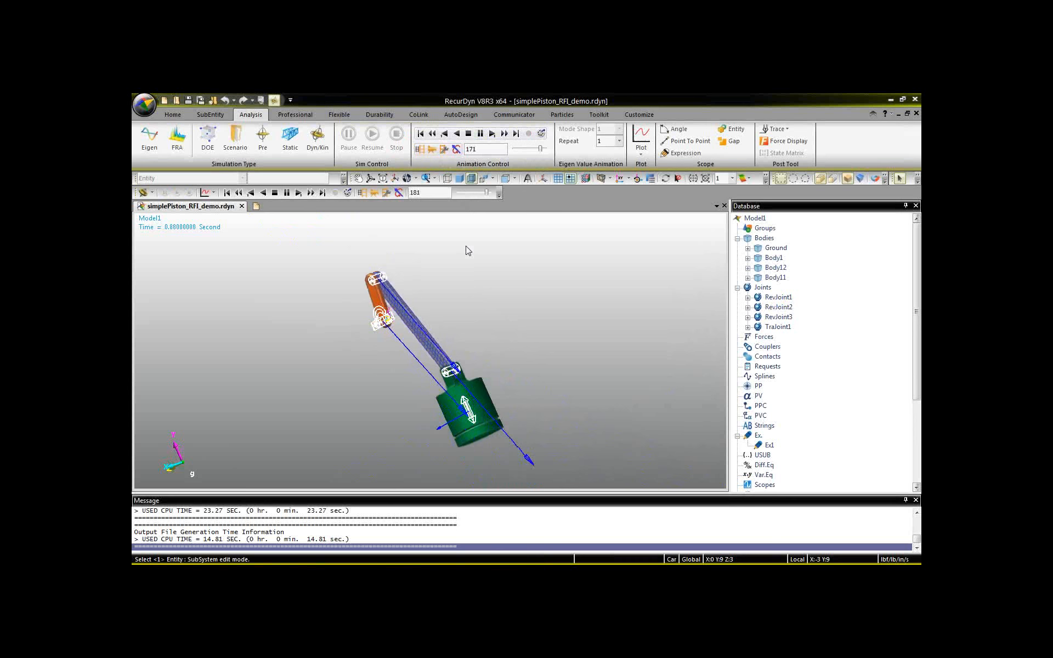
Stop the animation, open the plot window, and plot Body1's Pos_TX, Pos_TY and Pos_TZ against time.
click(275, 193)
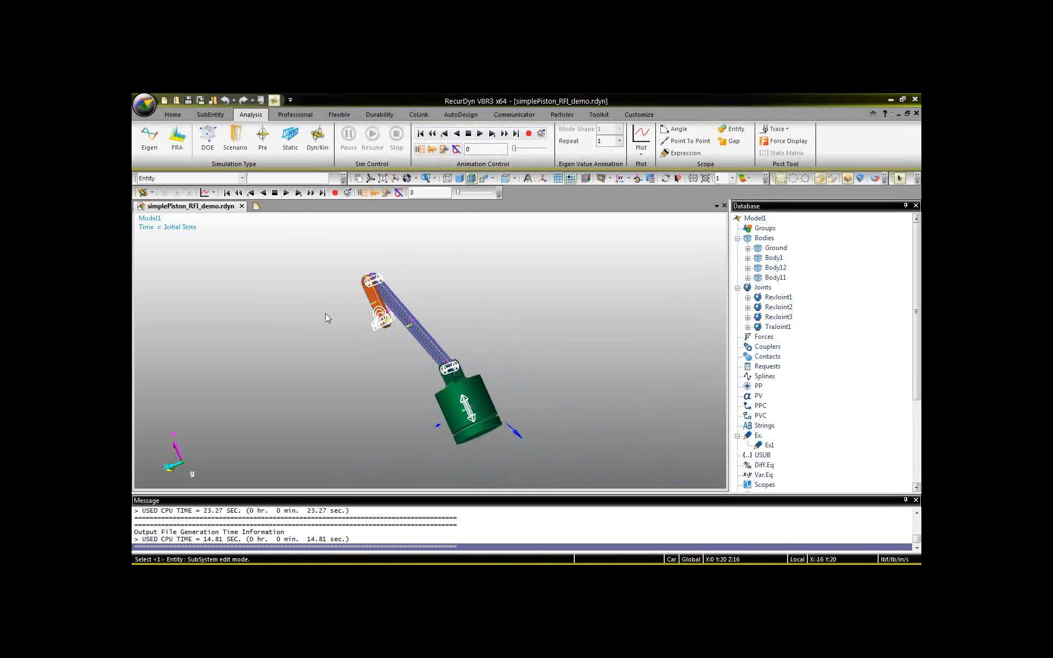
click(204, 192)
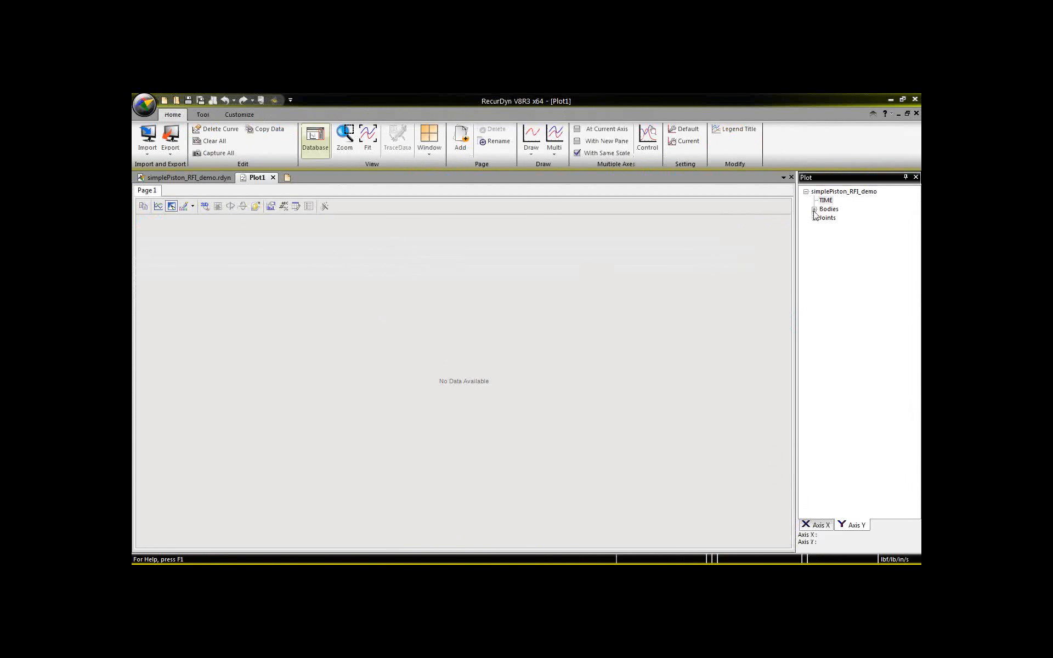
click(815, 209)
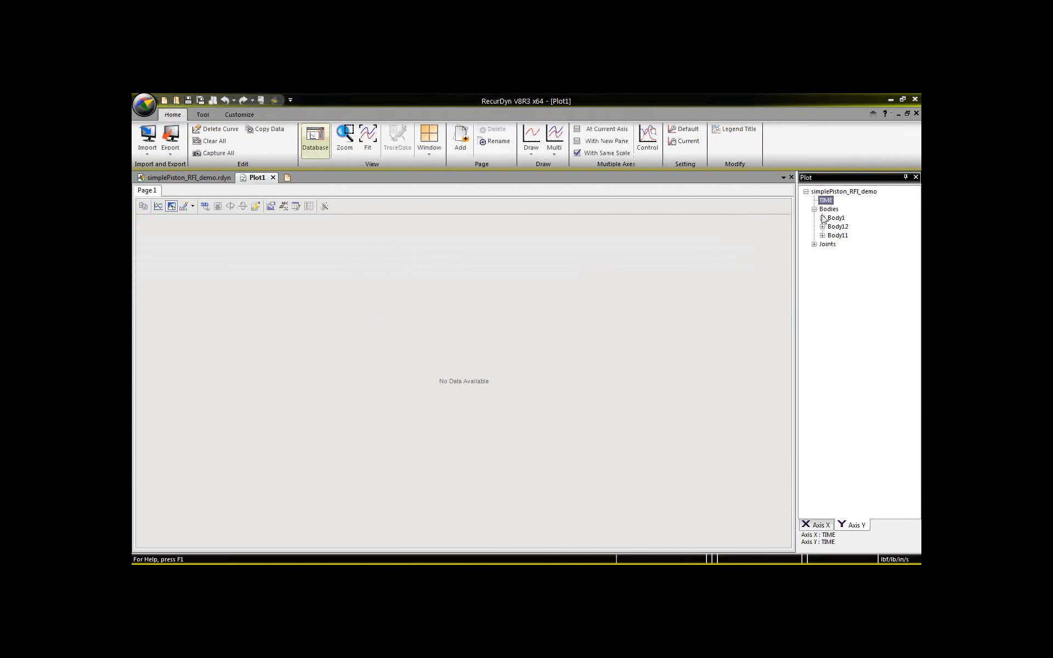
click(823, 218)
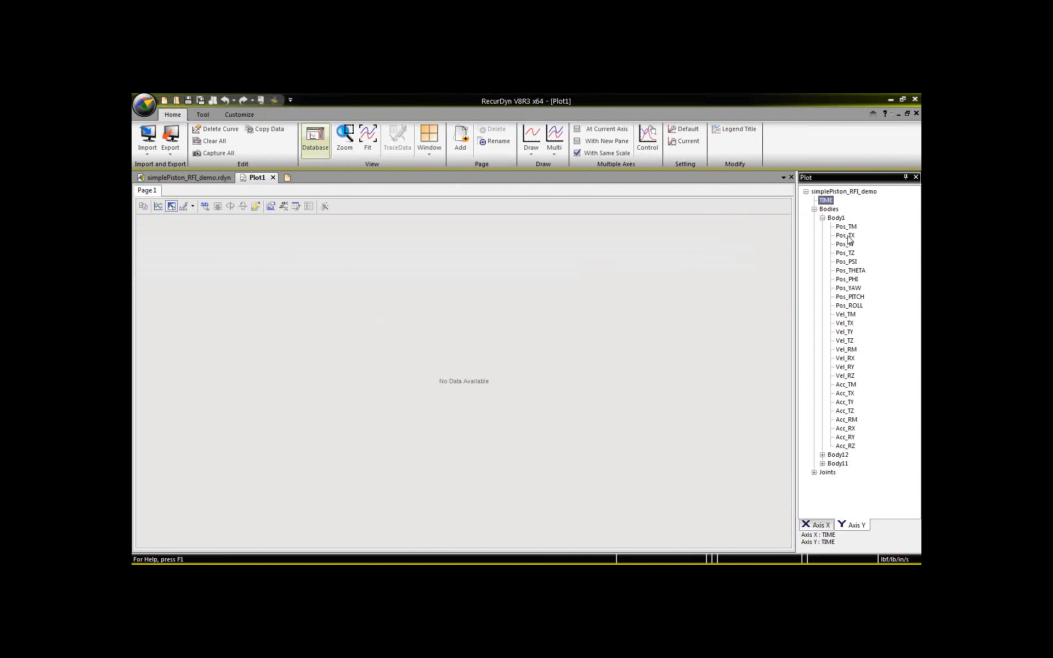
double_click(845, 237)
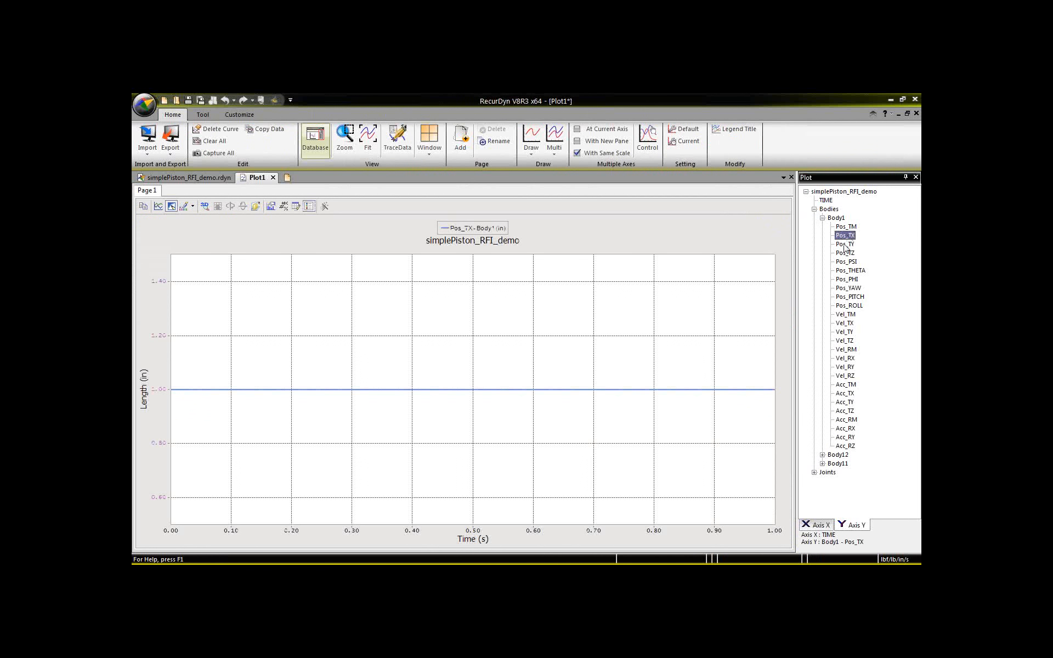
double_click(845, 246)
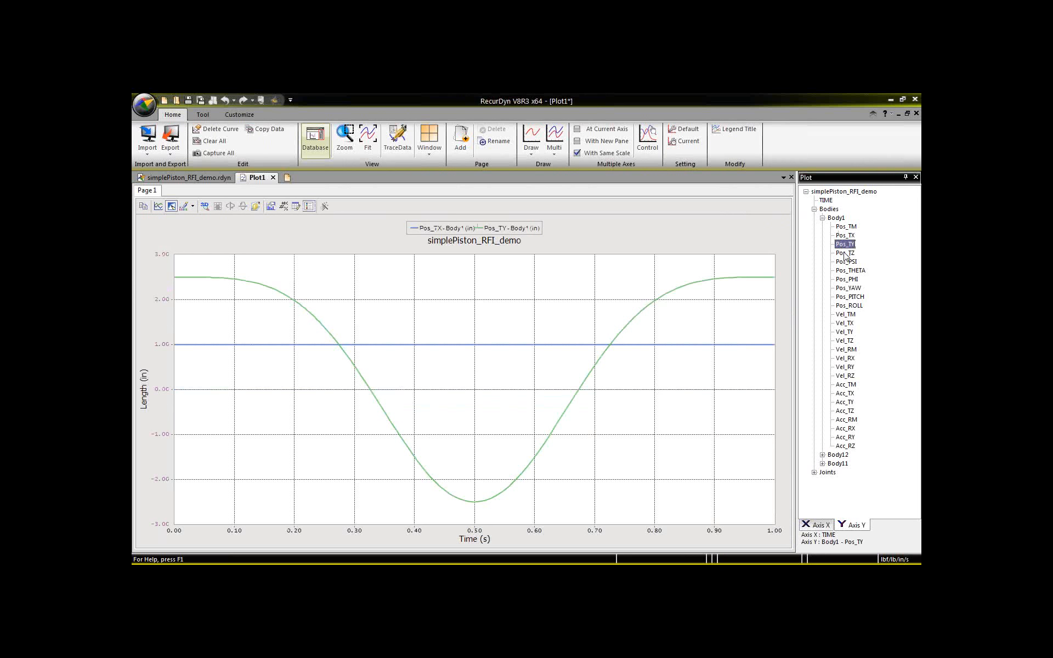
double_click(845, 254)
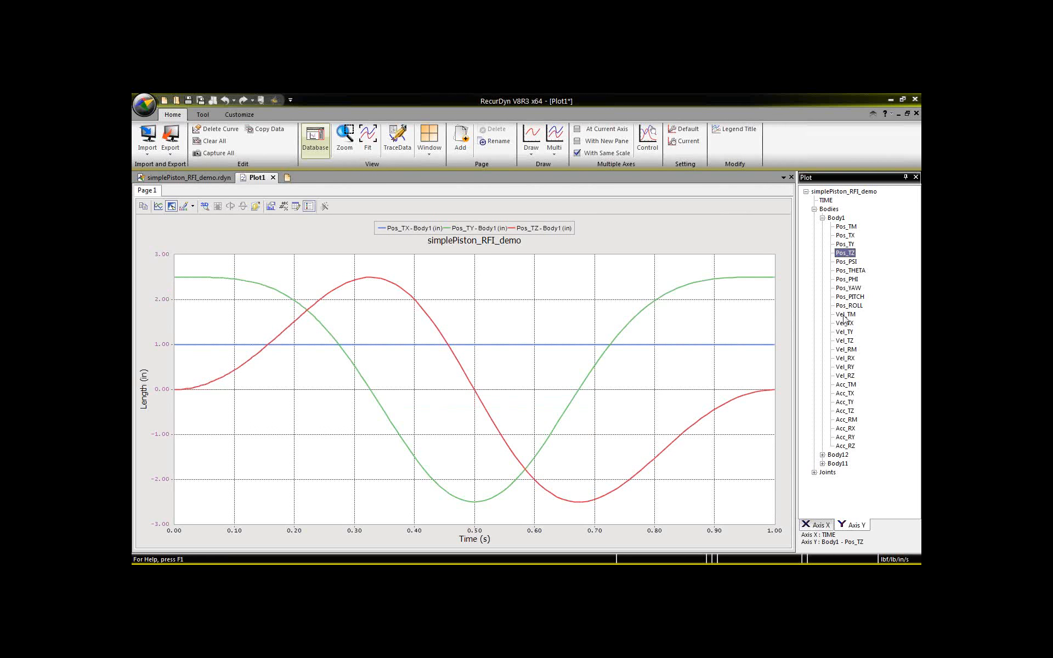
Add a plot page and plot Body1's velocity components Vel_TX, Vel_TY and Vel_TZ on it.
click(461, 139)
double_click(845, 323)
double_click(844, 331)
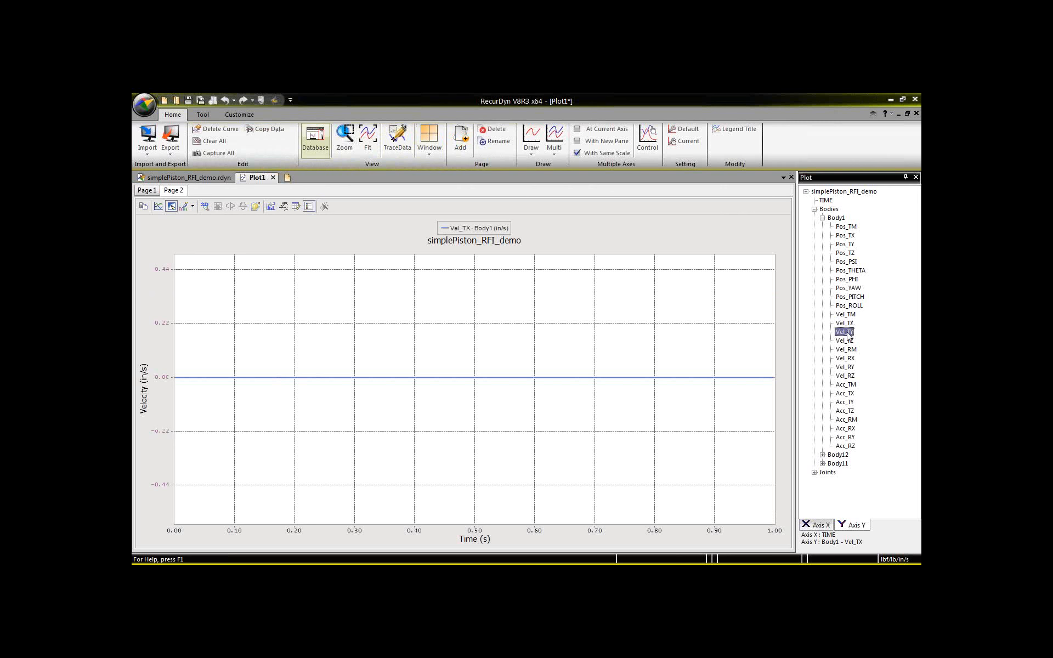
double_click(844, 341)
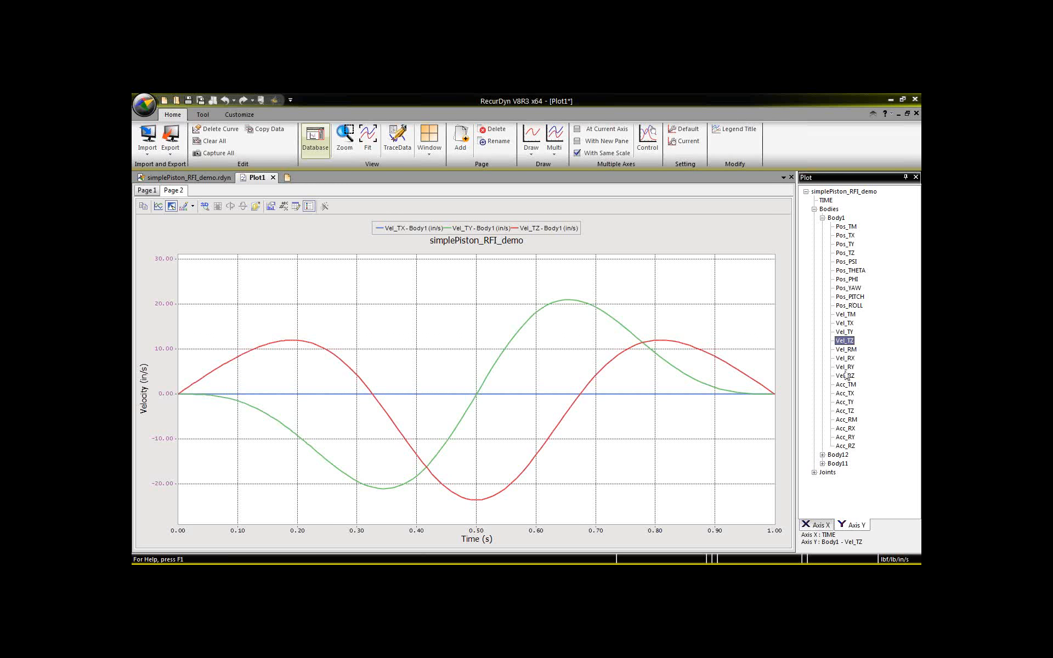
Add another plot page and plot RevJoint1's relative position, Pos1_Relative, on it.
click(814, 472)
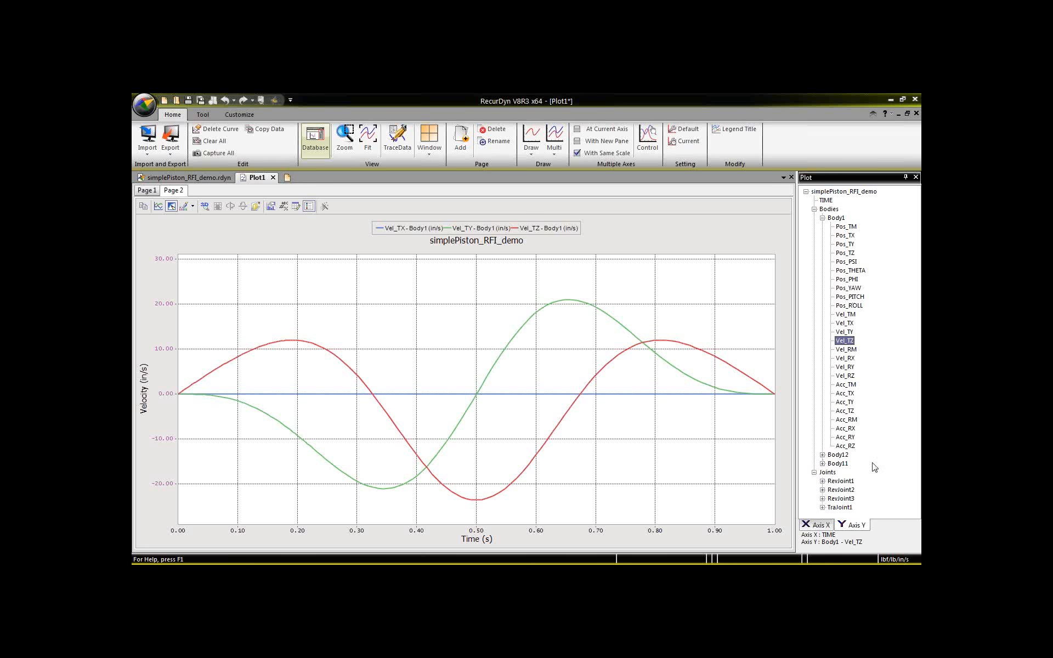
click(822, 481)
scroll(824, 482, down, 5)
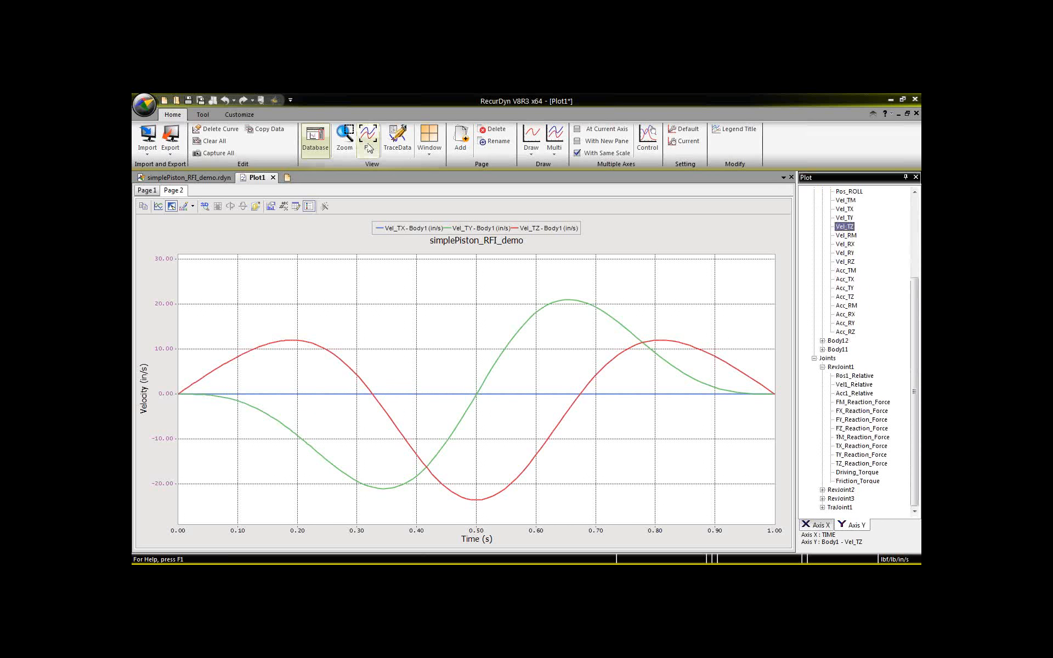
click(460, 137)
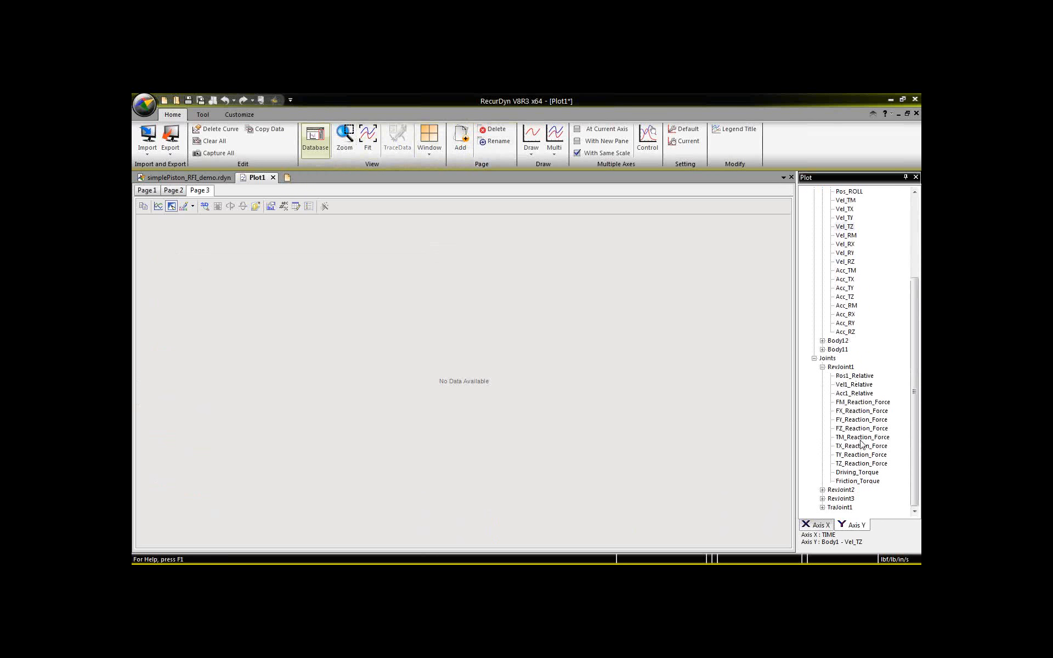
double_click(853, 377)
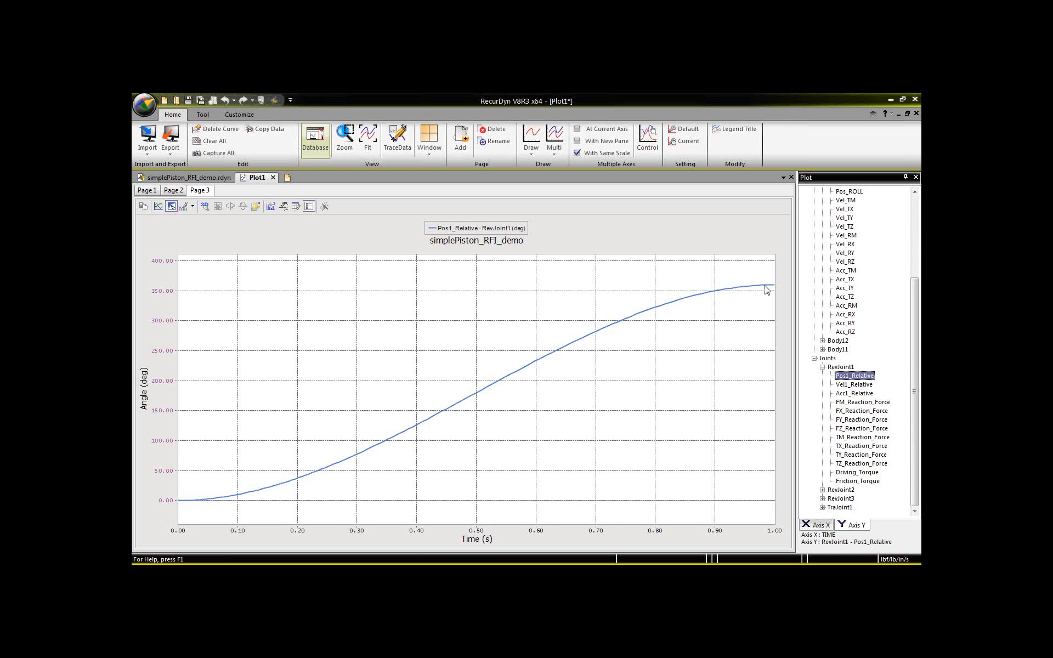
mouse_move(769, 288)
Plot RevJoint1's Vel1_Relative and Acc1_Relative, each on its own new page.
click(460, 138)
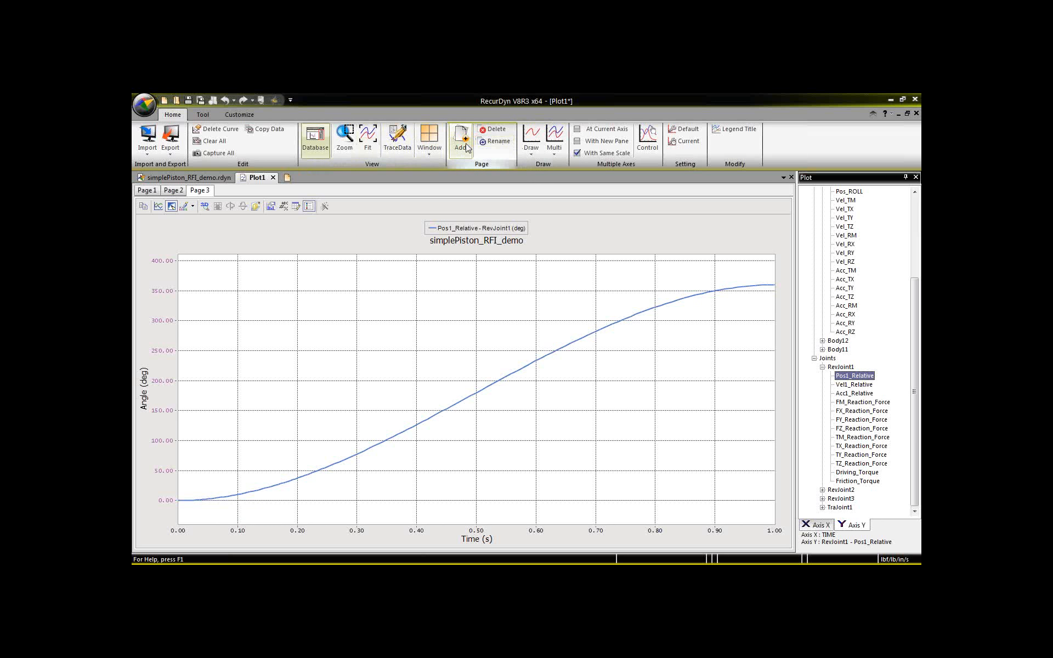
double_click(854, 384)
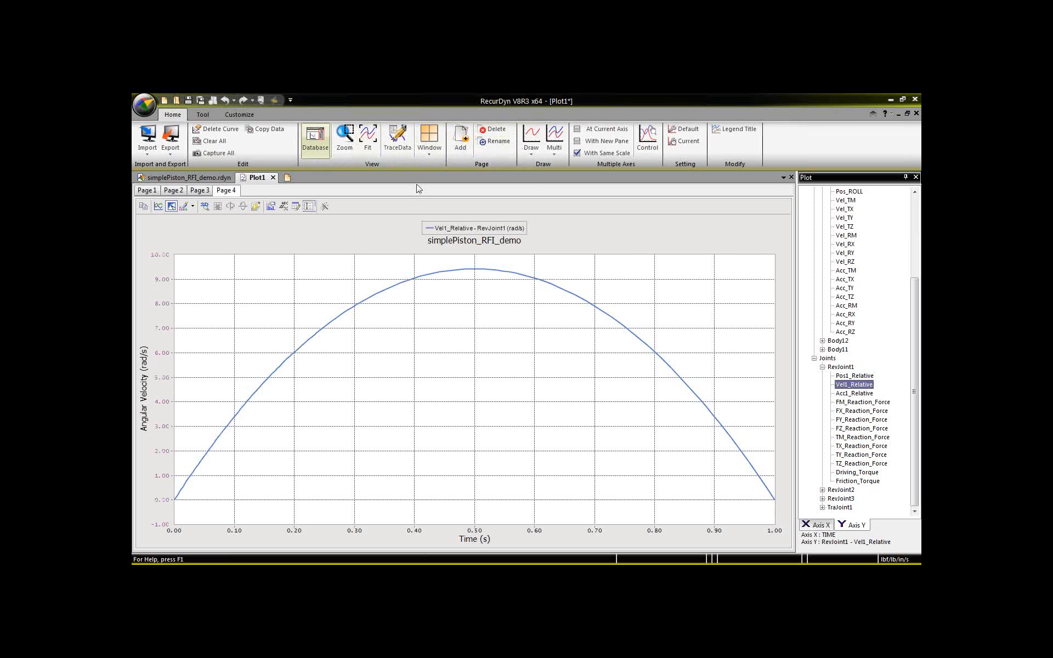
click(457, 149)
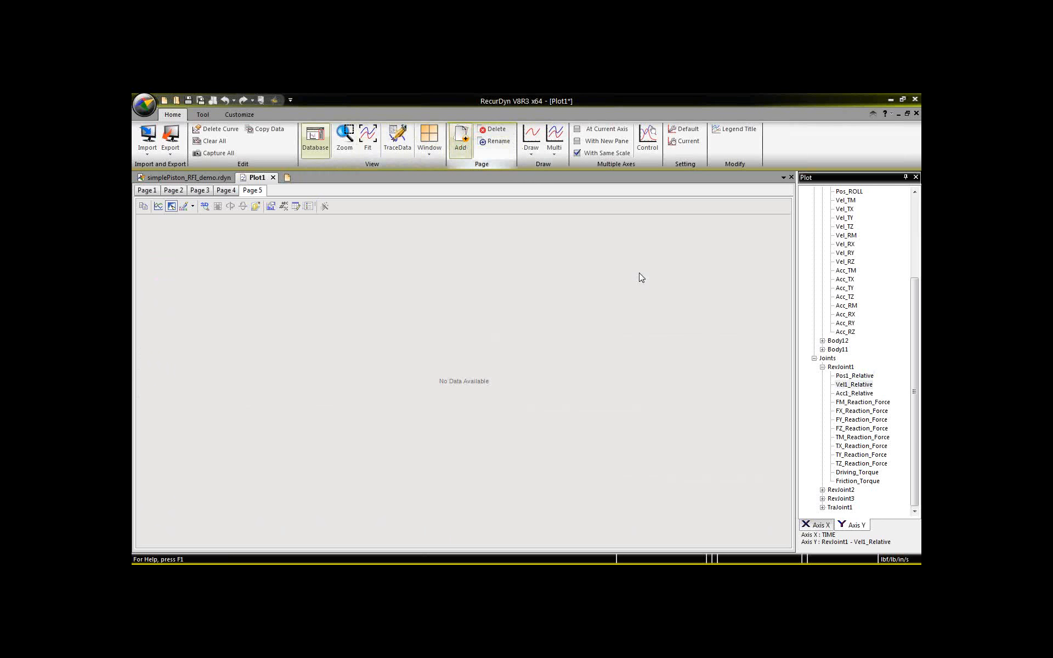
click(850, 393)
double_click(850, 394)
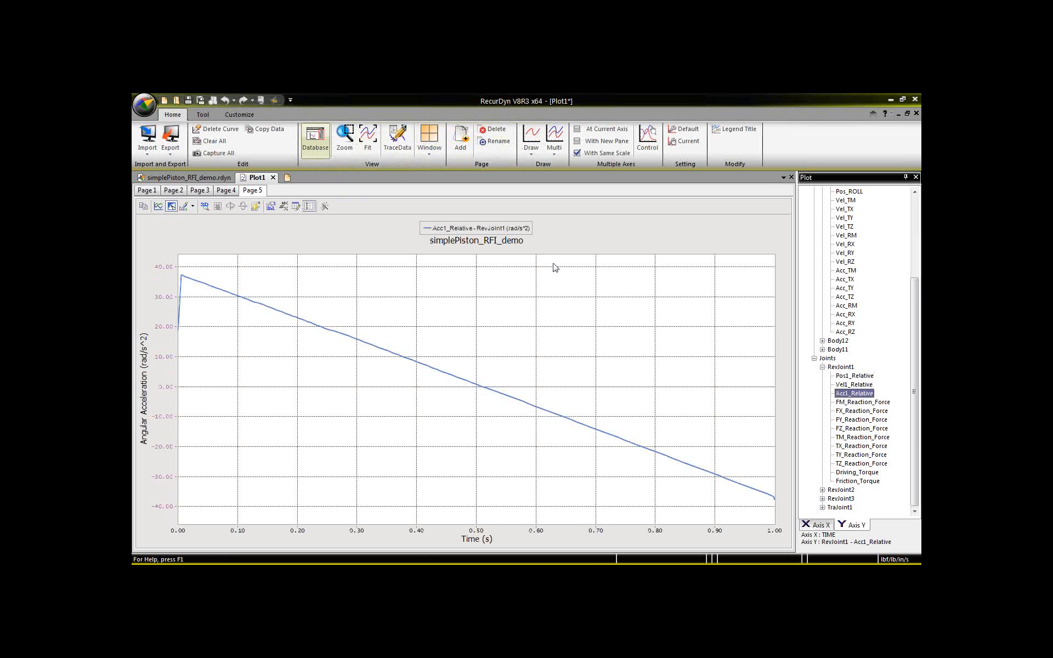
Add a plot page with RevJoint1's FX, FY and FZ reaction forces.
click(460, 148)
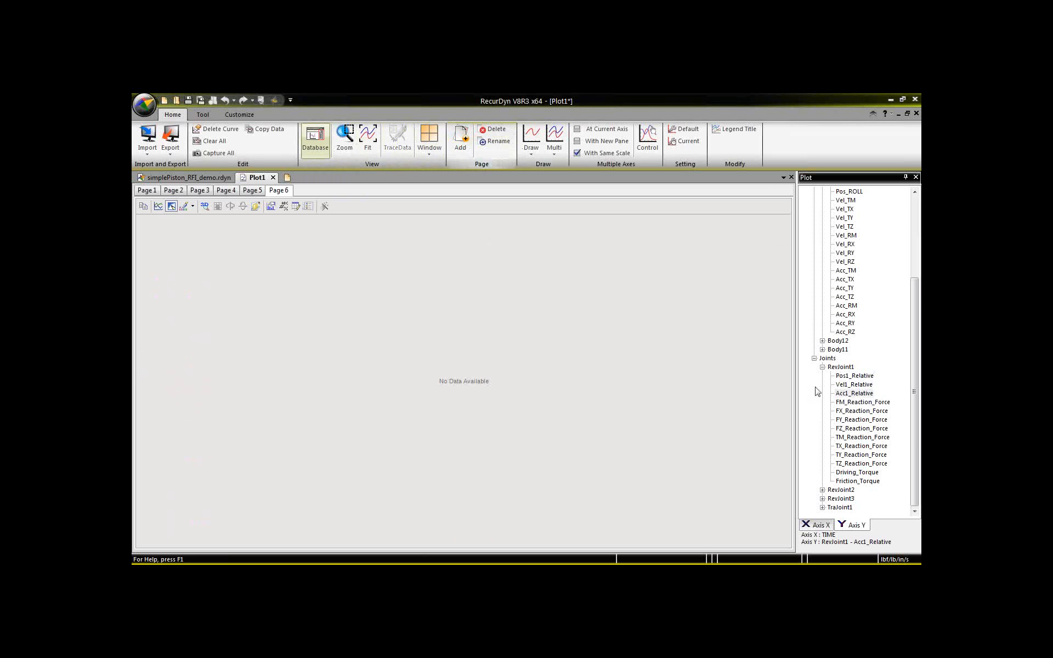
double_click(861, 411)
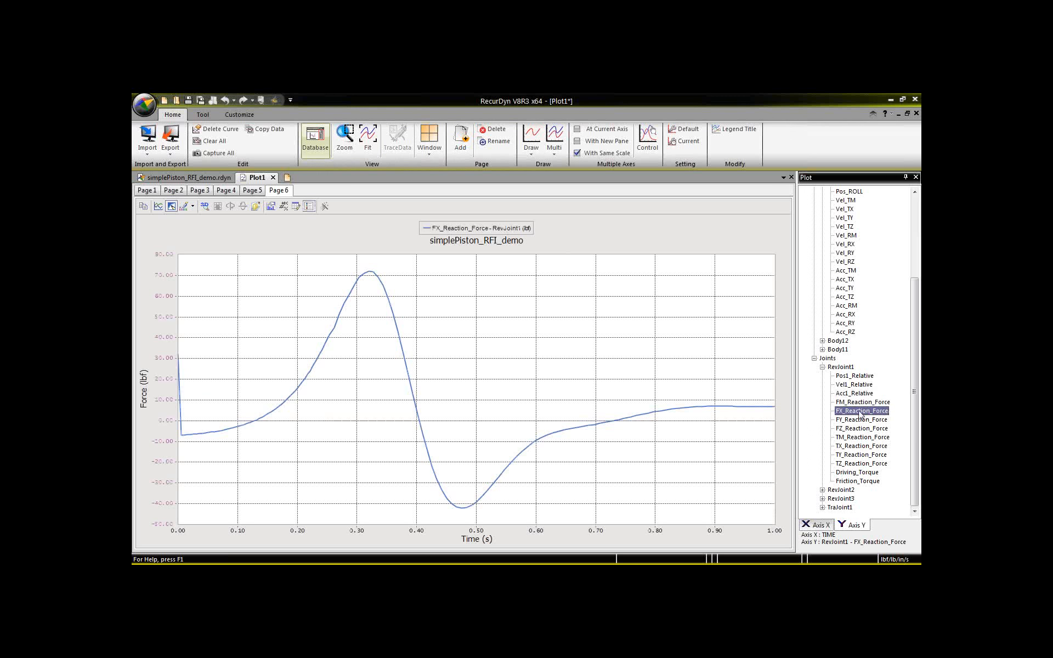
double_click(858, 420)
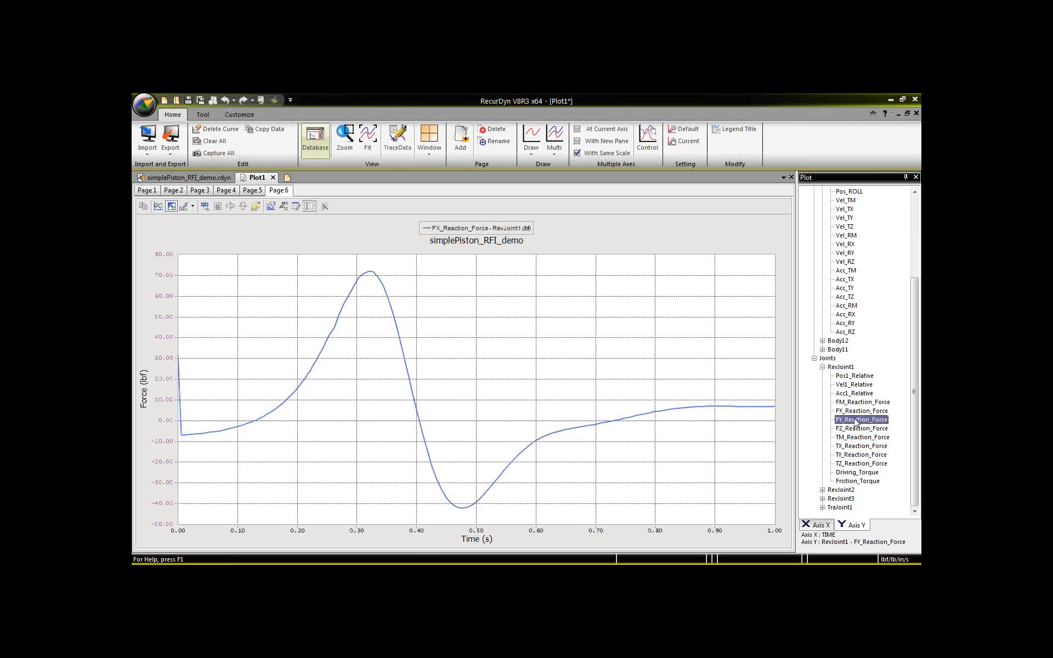
double_click(850, 428)
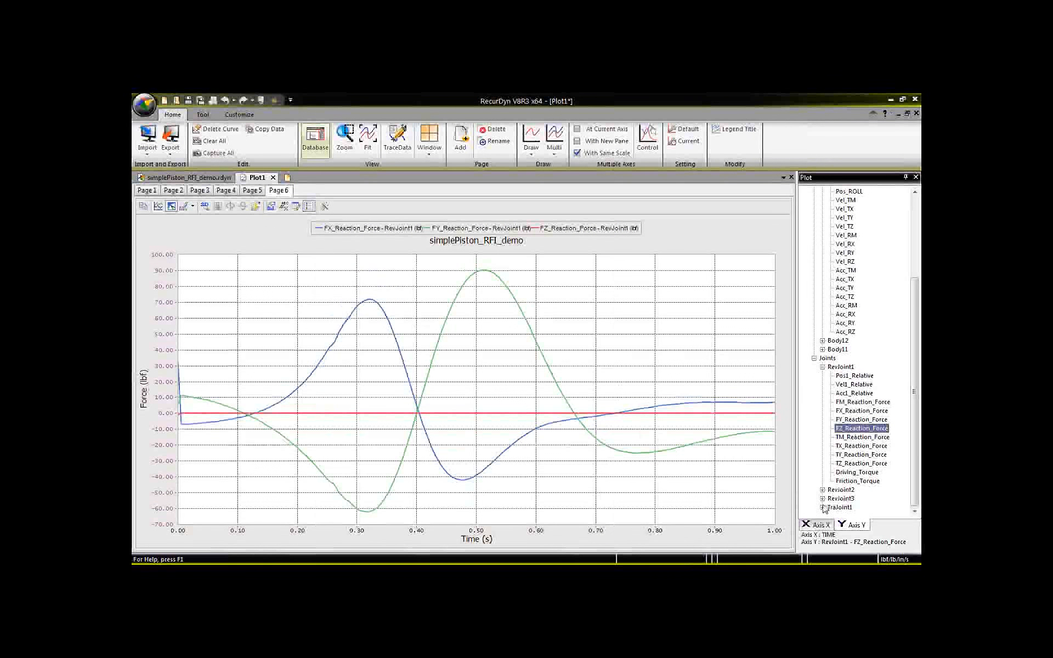
Plot RevJoint1's Driving_Torque on a new page, and return to the simplePiston_RFI_demo model.
click(857, 472)
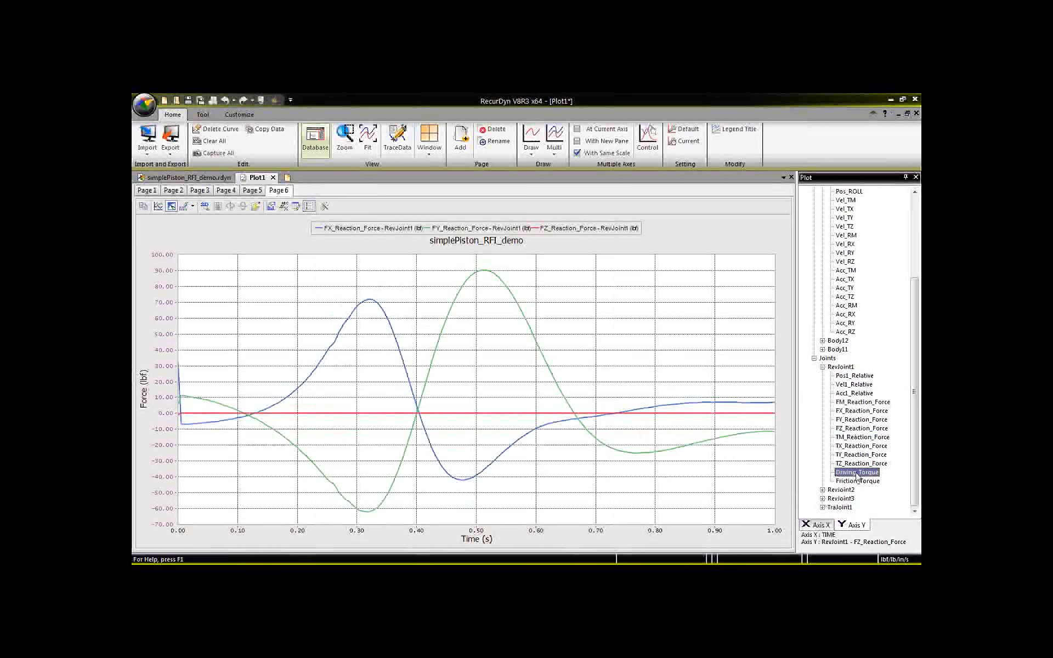
click(462, 139)
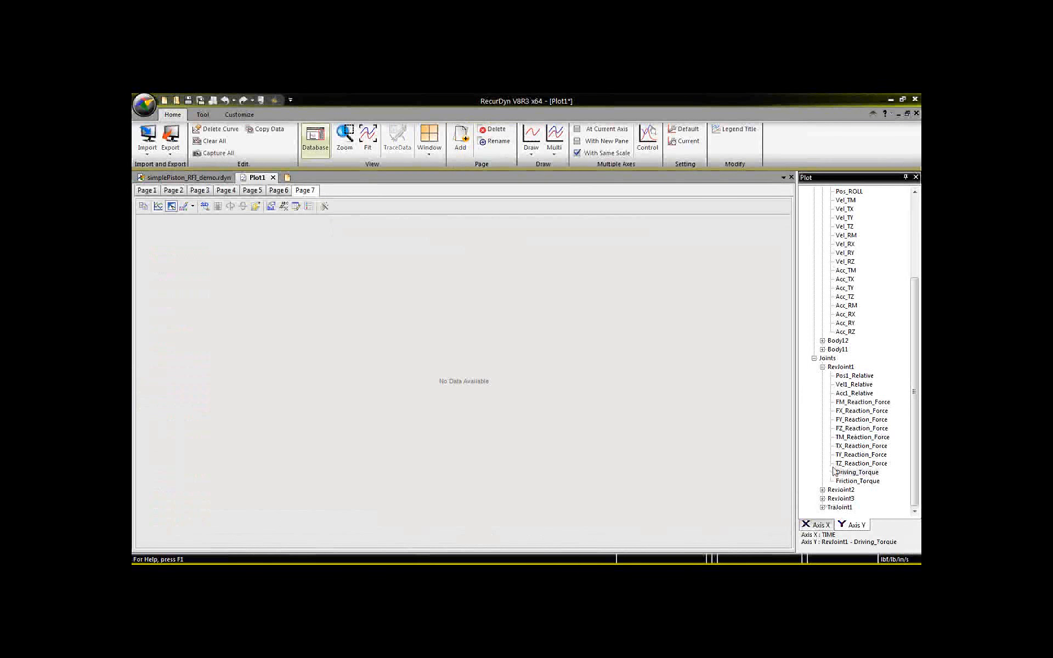
click(839, 368)
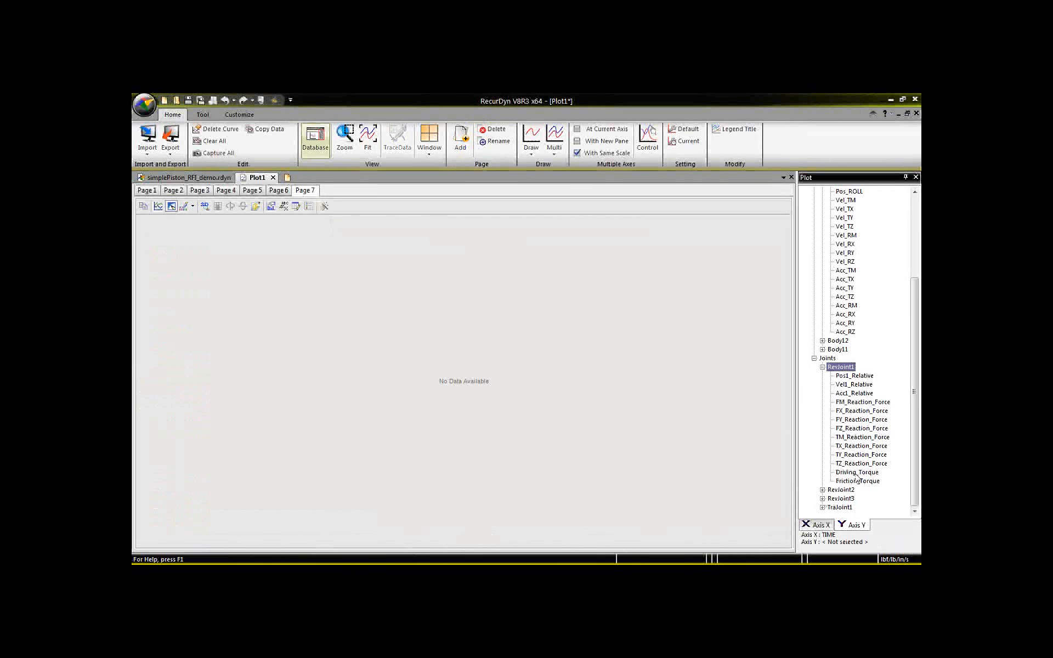
double_click(856, 474)
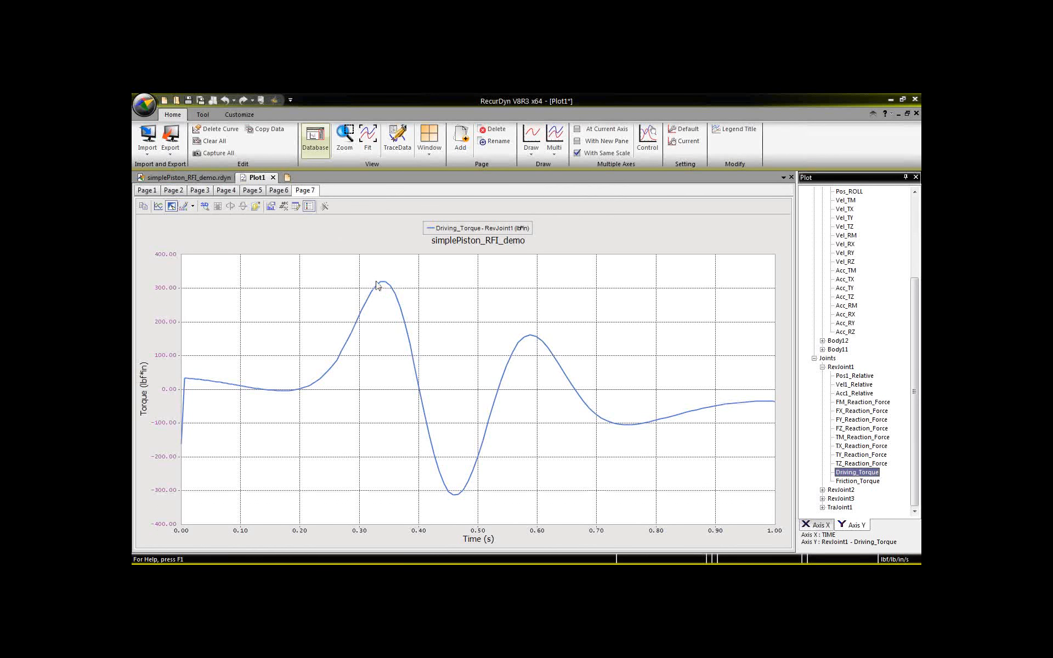
mouse_move(382, 286)
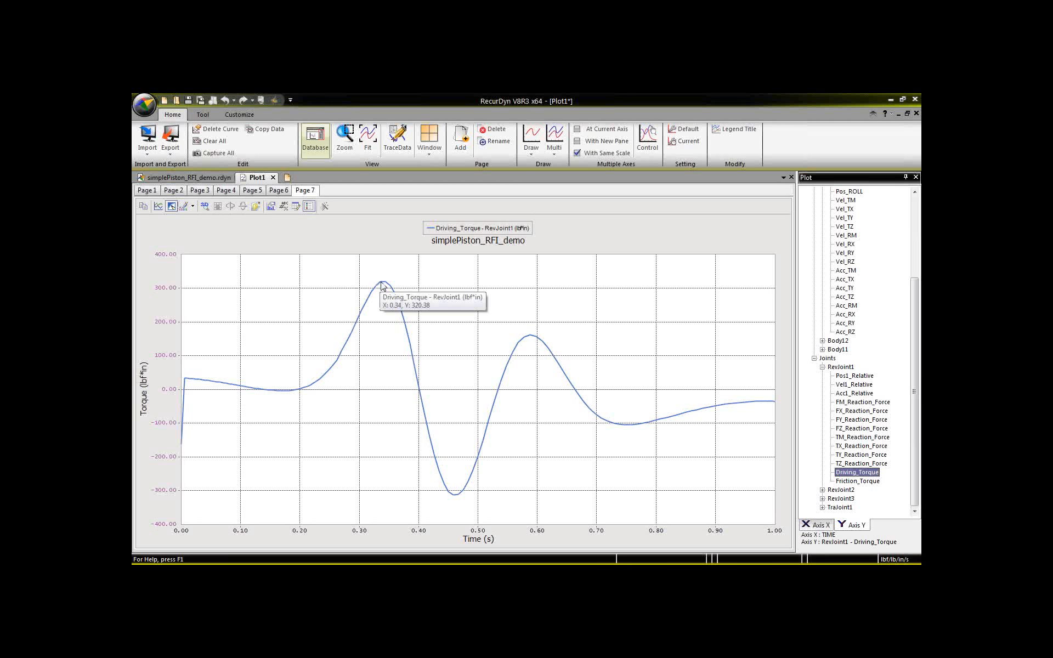
click(152, 176)
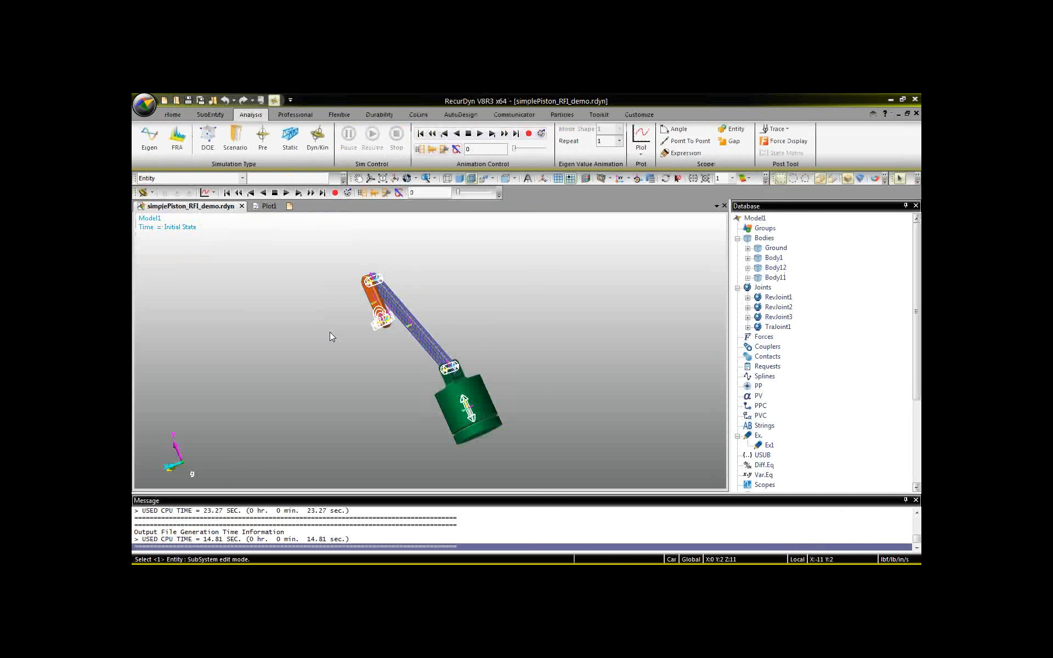